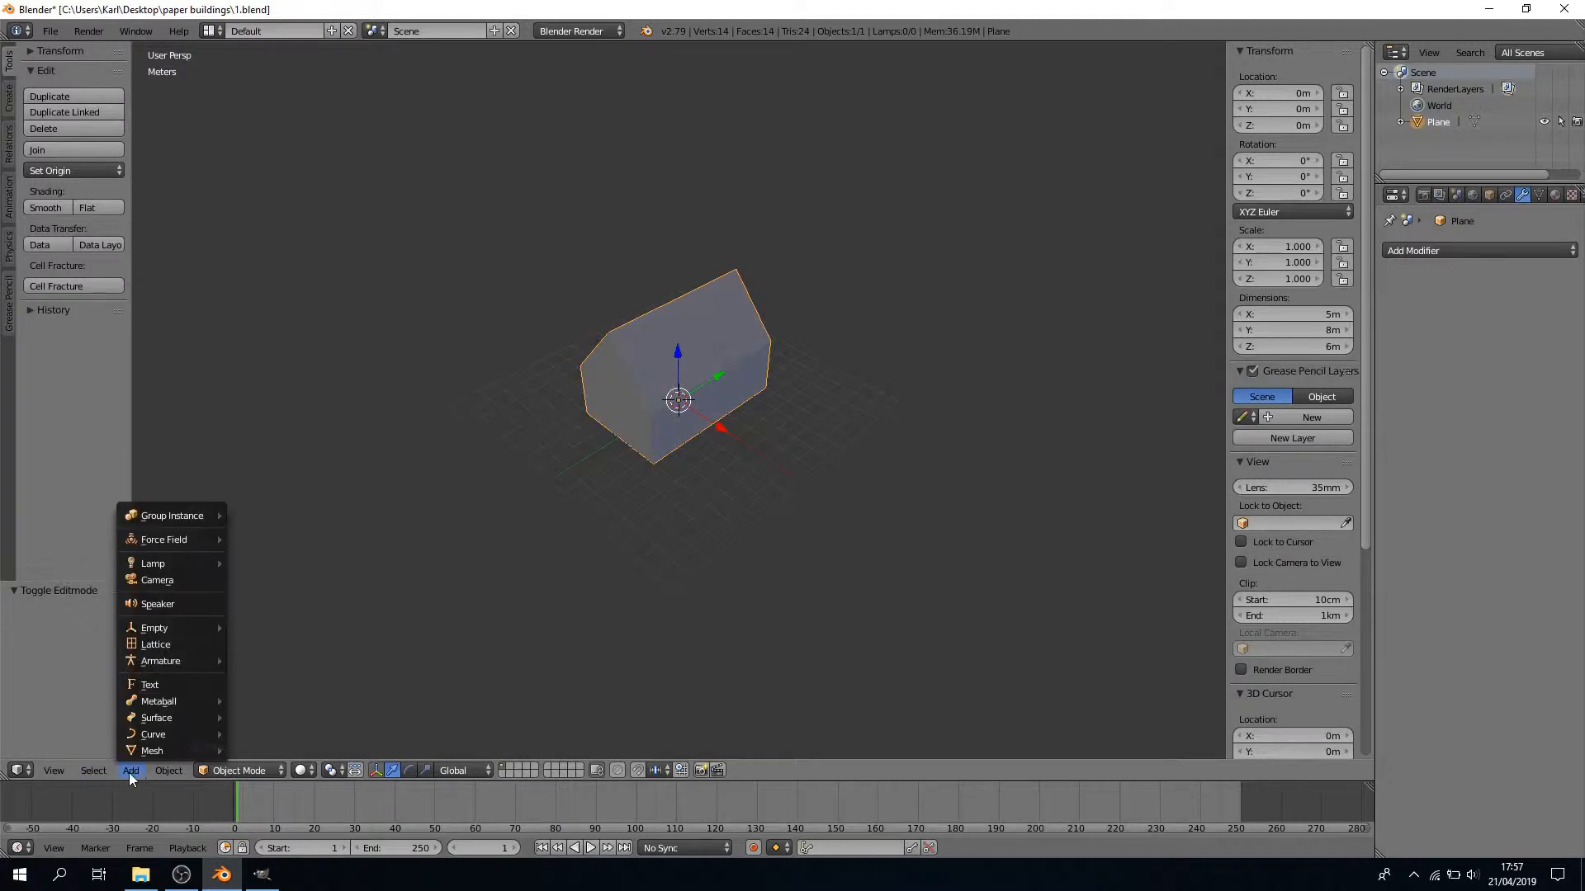
Add a point lamp and set its location to X 20 m and Z 1 m
mouse_move(172, 561)
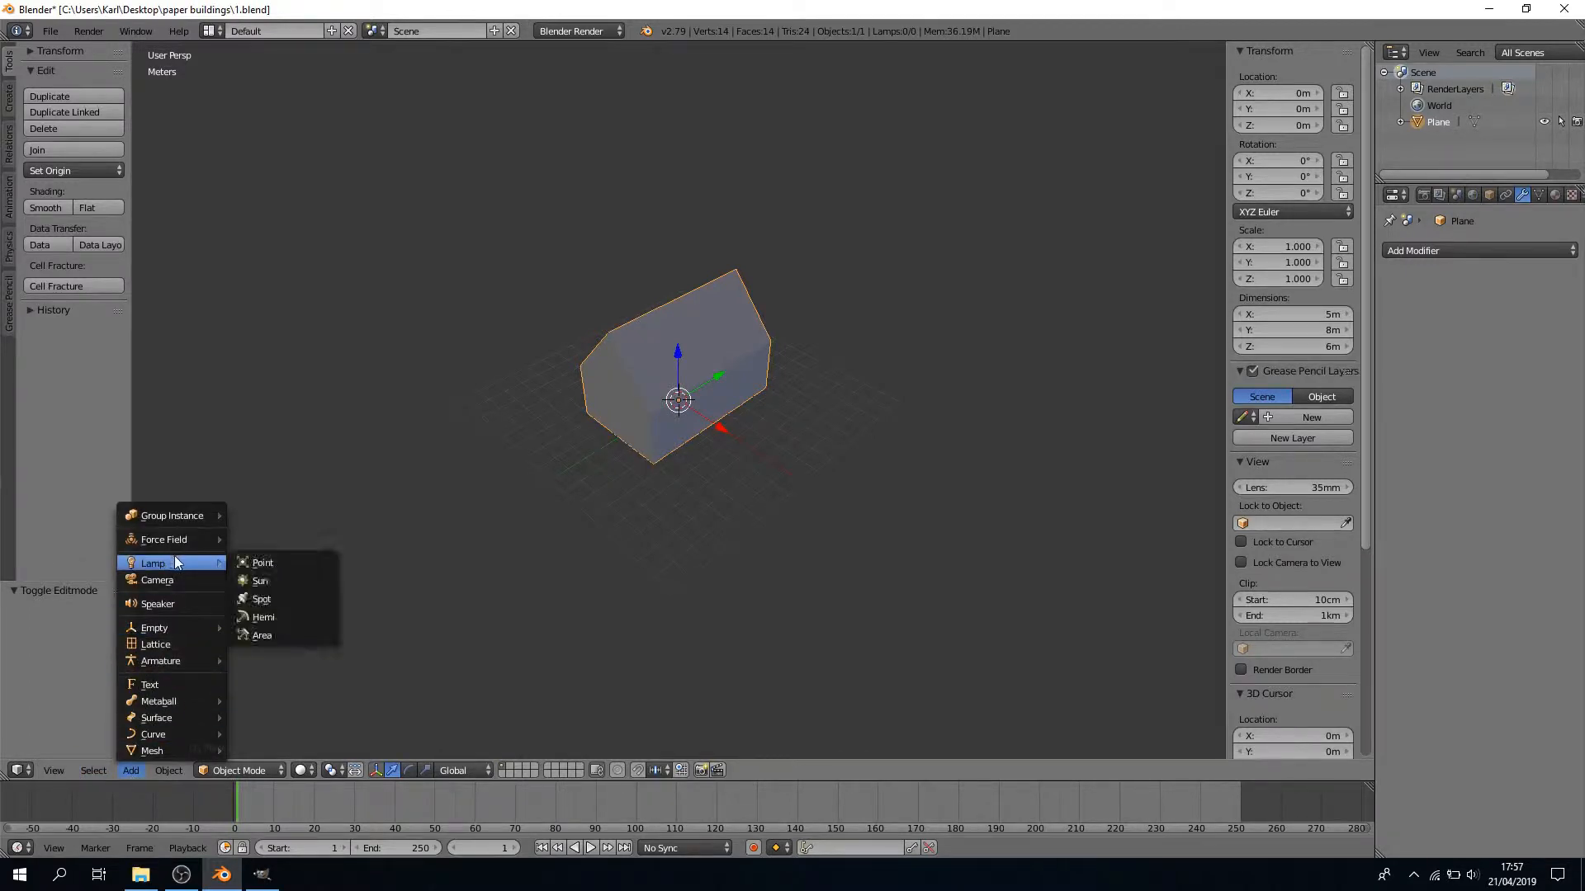
click(269, 566)
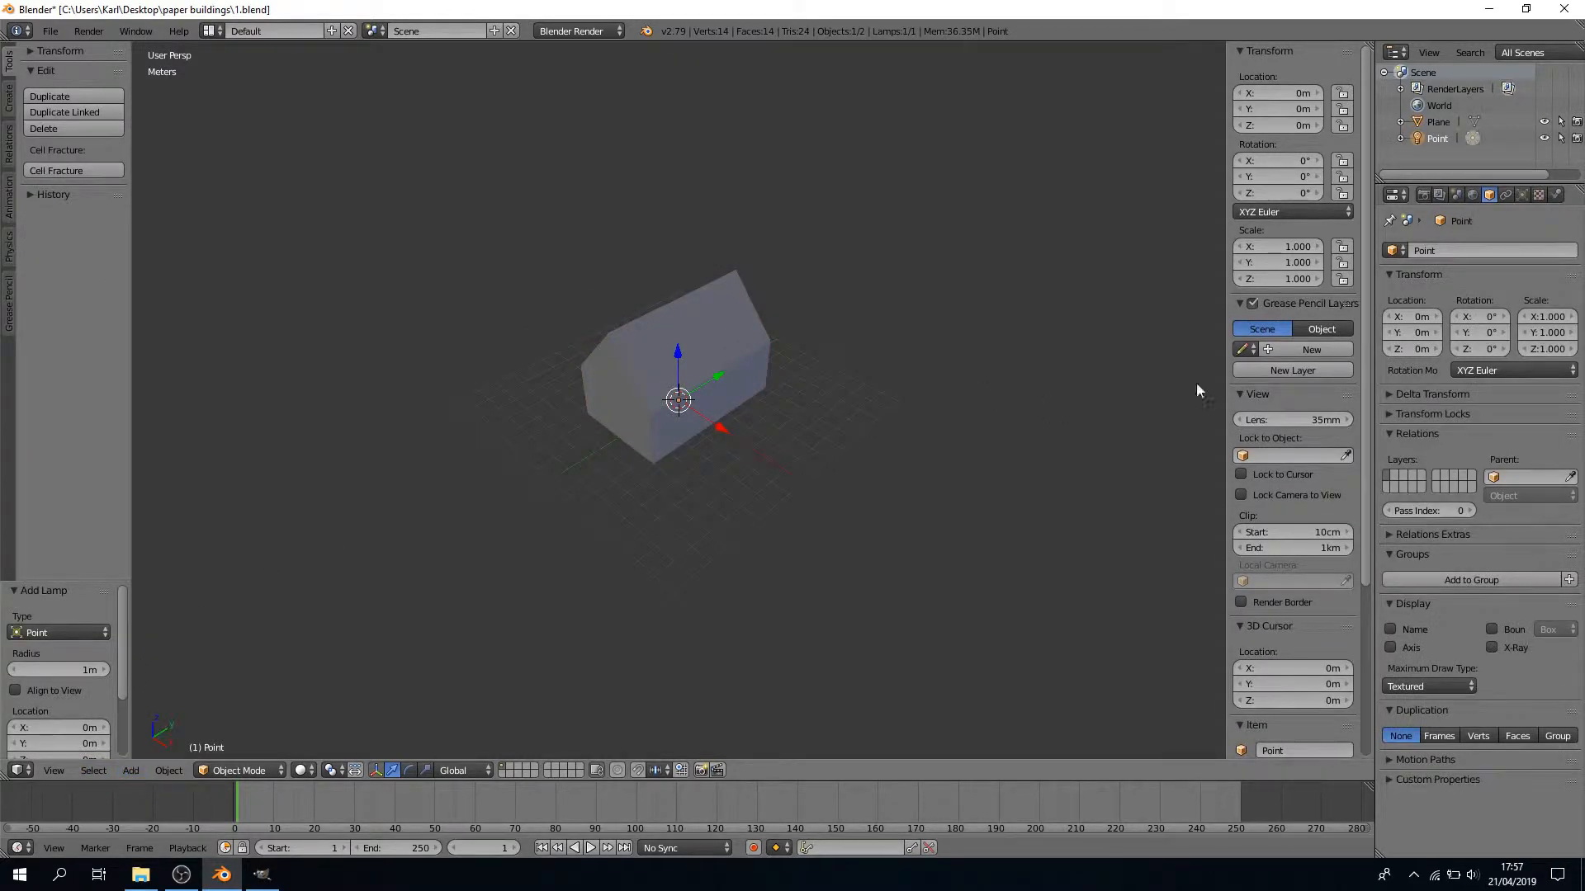
click(1286, 125)
text(1)
key(Return)
text(2)
key(Return)
Add a second point lamp and set its location to Y 20 m and Z 1 m
click(131, 771)
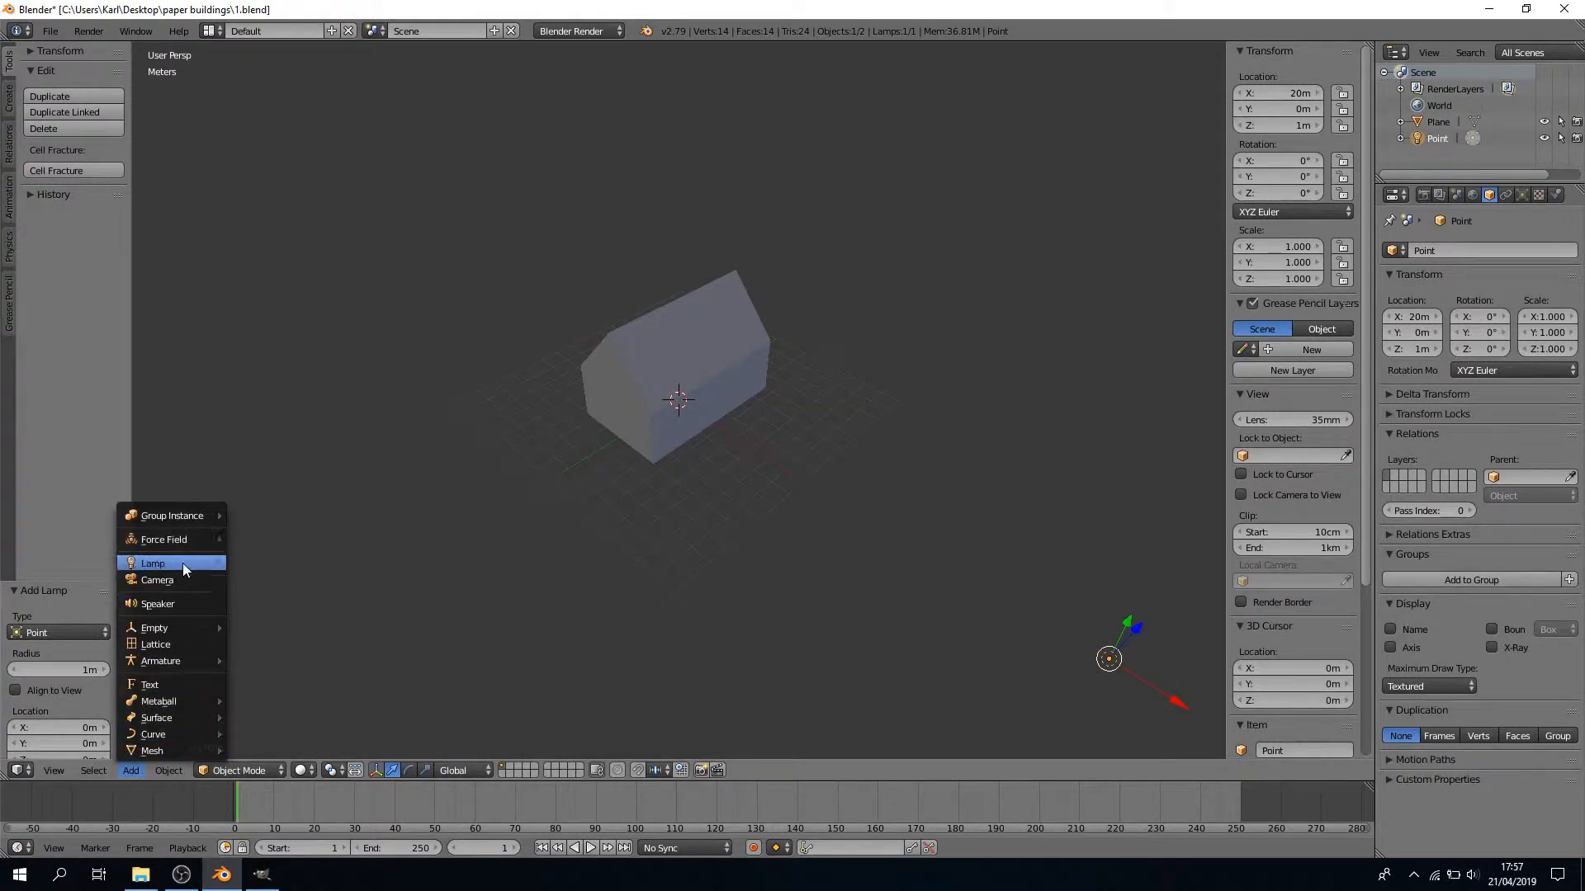
mouse_move(181, 563)
click(322, 562)
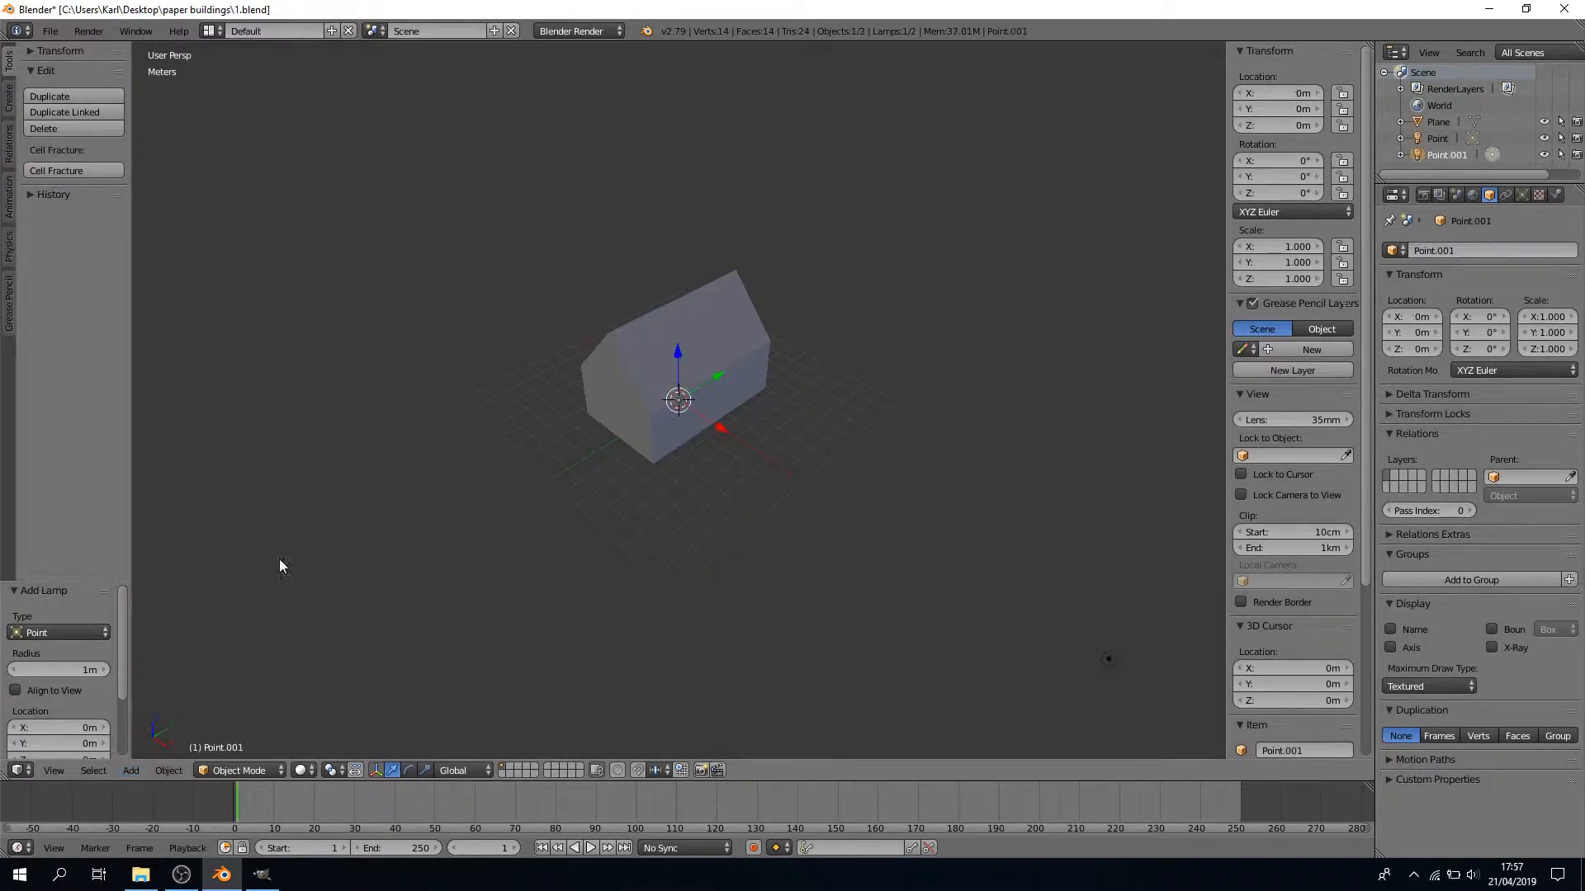
click(1251, 303)
text(1)
key(Return)
click(1279, 107)
text(20)
key(Return)
Add a third point lamp and set its location to Y -20 m and Z 1 m
click(141, 771)
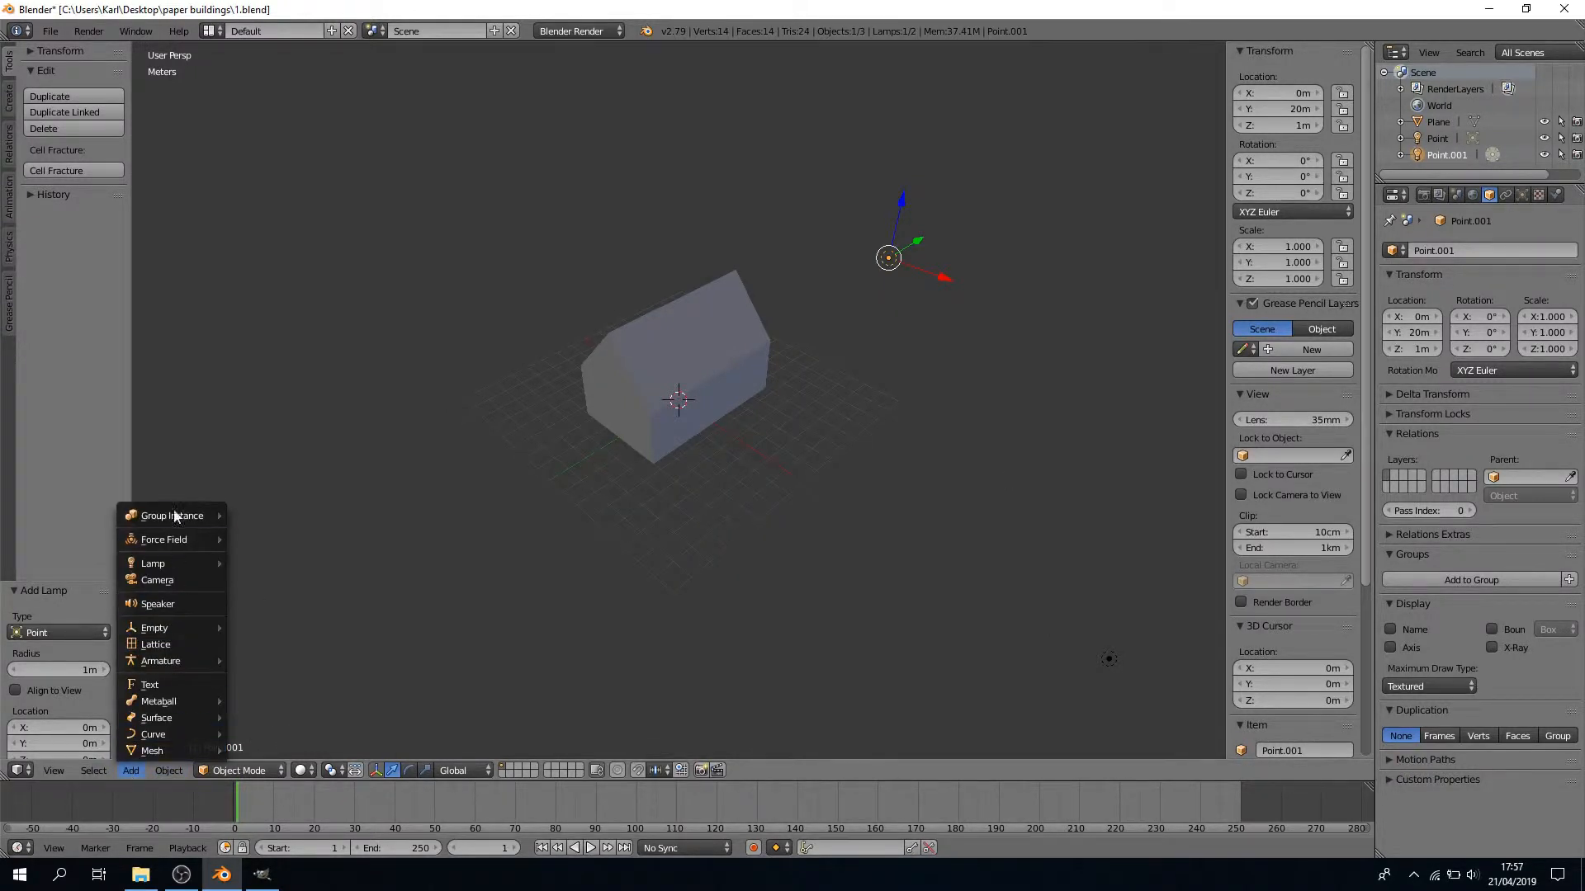
mouse_move(168, 698)
mouse_move(190, 562)
click(272, 568)
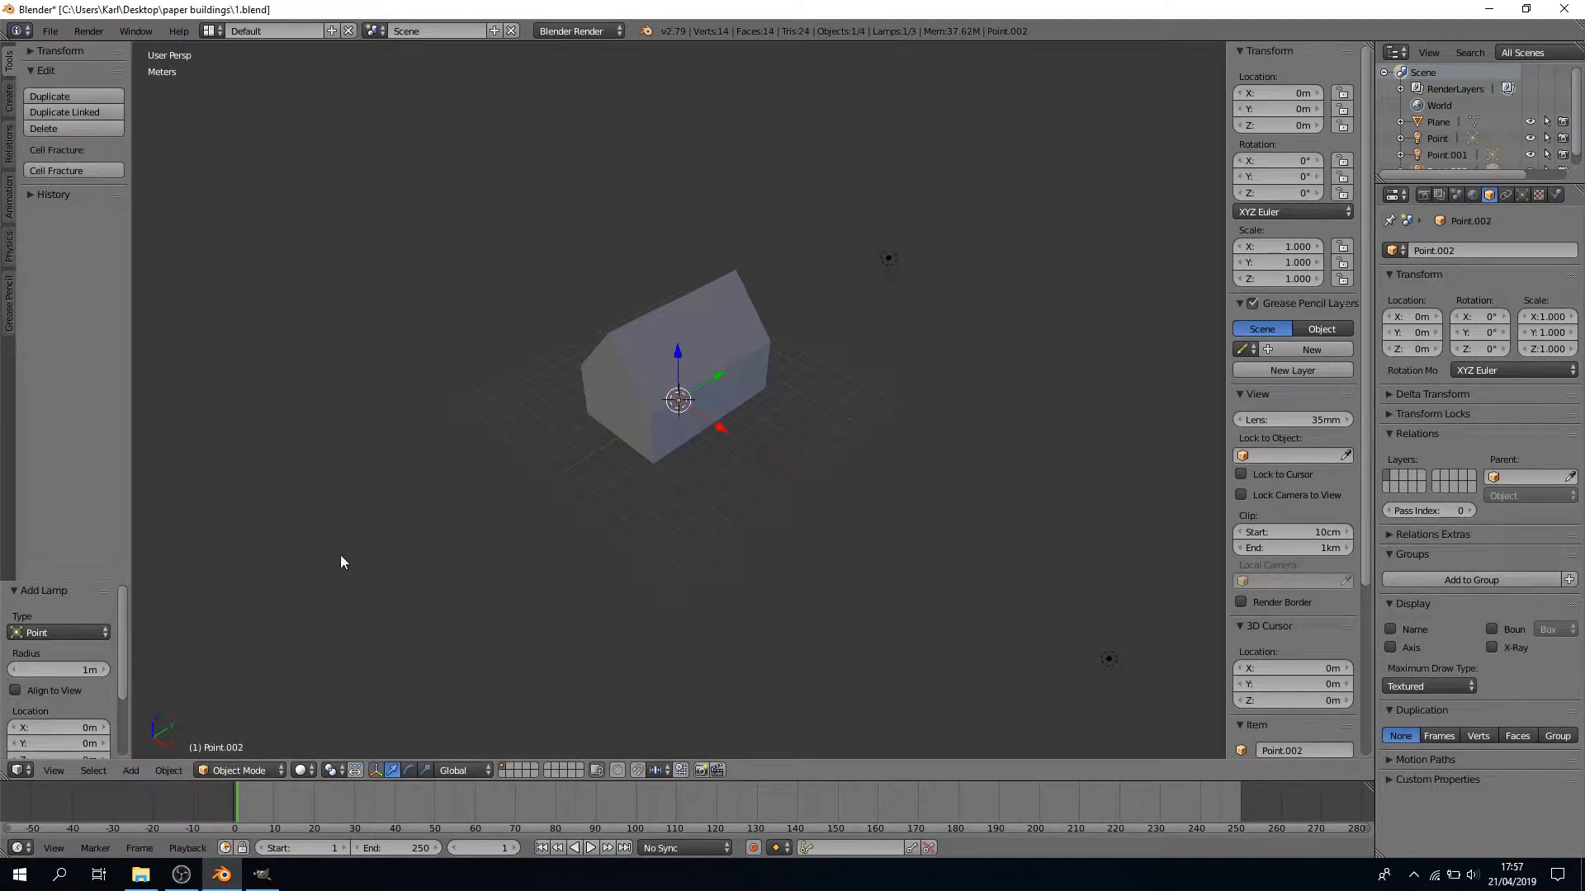
click(1294, 110)
key(BackSpace)
text(-20)
key(Return)
click(1247, 124)
key(BackSpace)
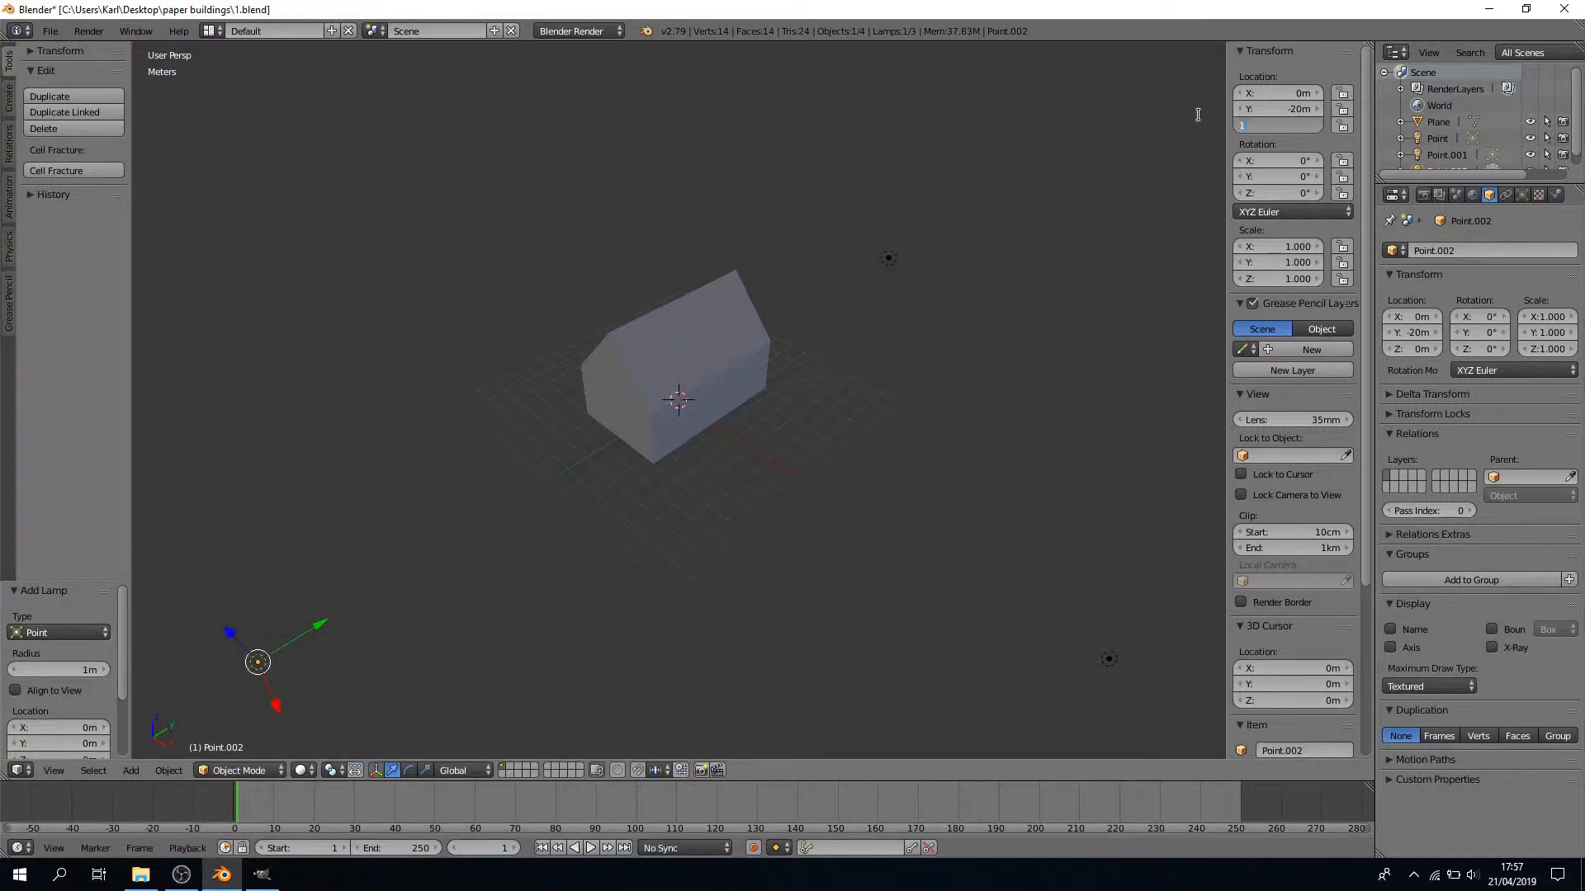
text(1)
key(Return)
Add a fourth point lamp and set its location to X -20 m and Z 1 m
click(130, 770)
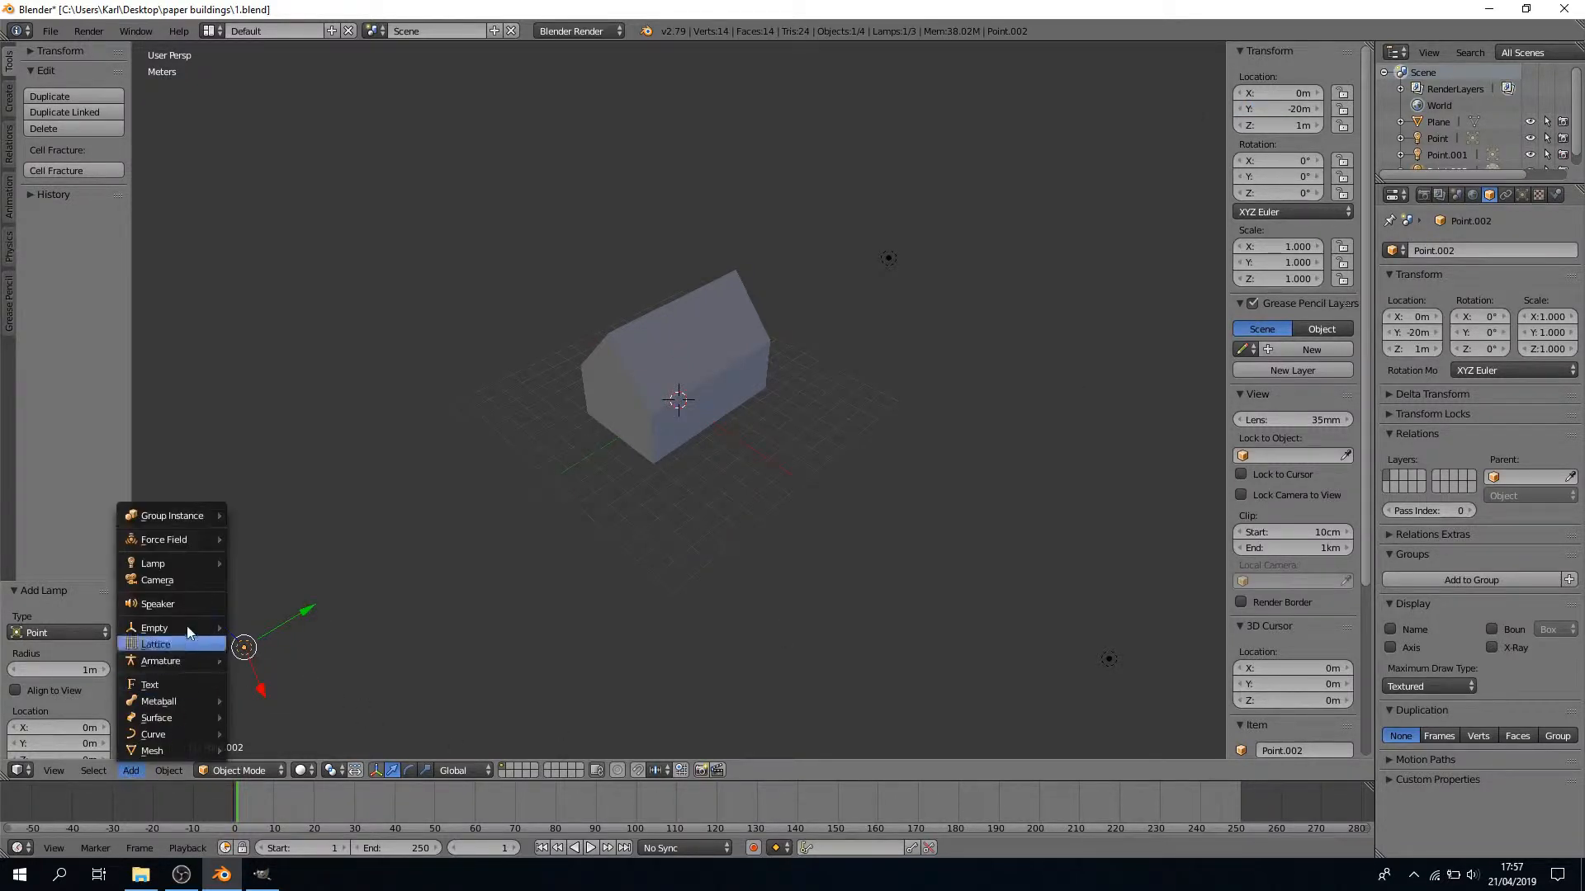
mouse_move(176, 561)
click(258, 562)
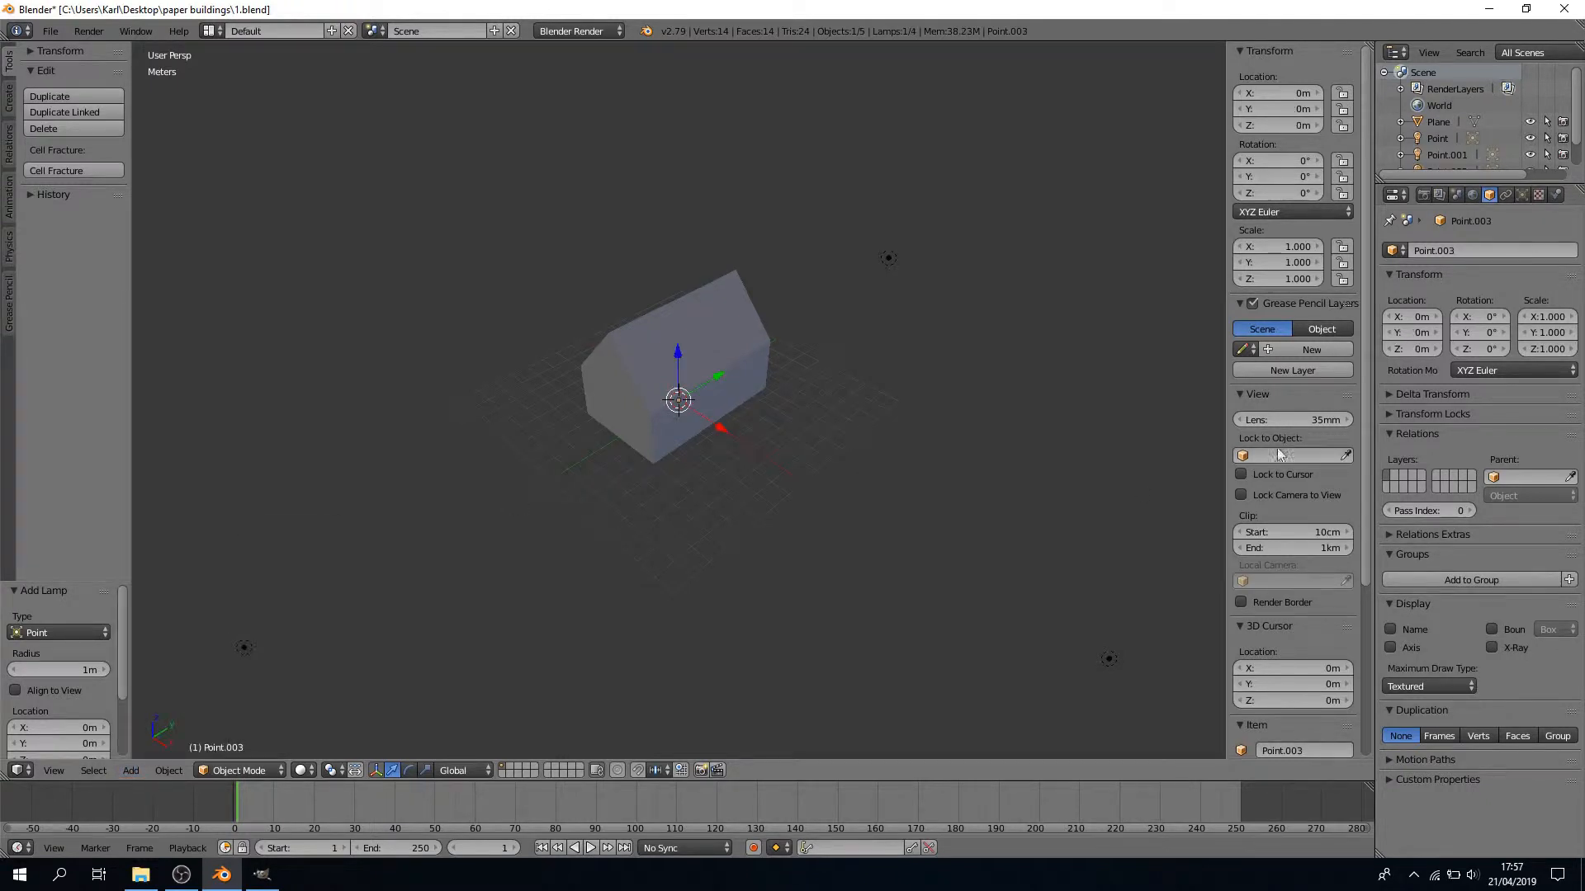
click(1290, 91)
key(BackSpace)
text(-20)
key(Return)
click(1280, 124)
text(1)
key(Return)
Add a fifth point lamp and raise it above the house to Z 50 m
click(130, 771)
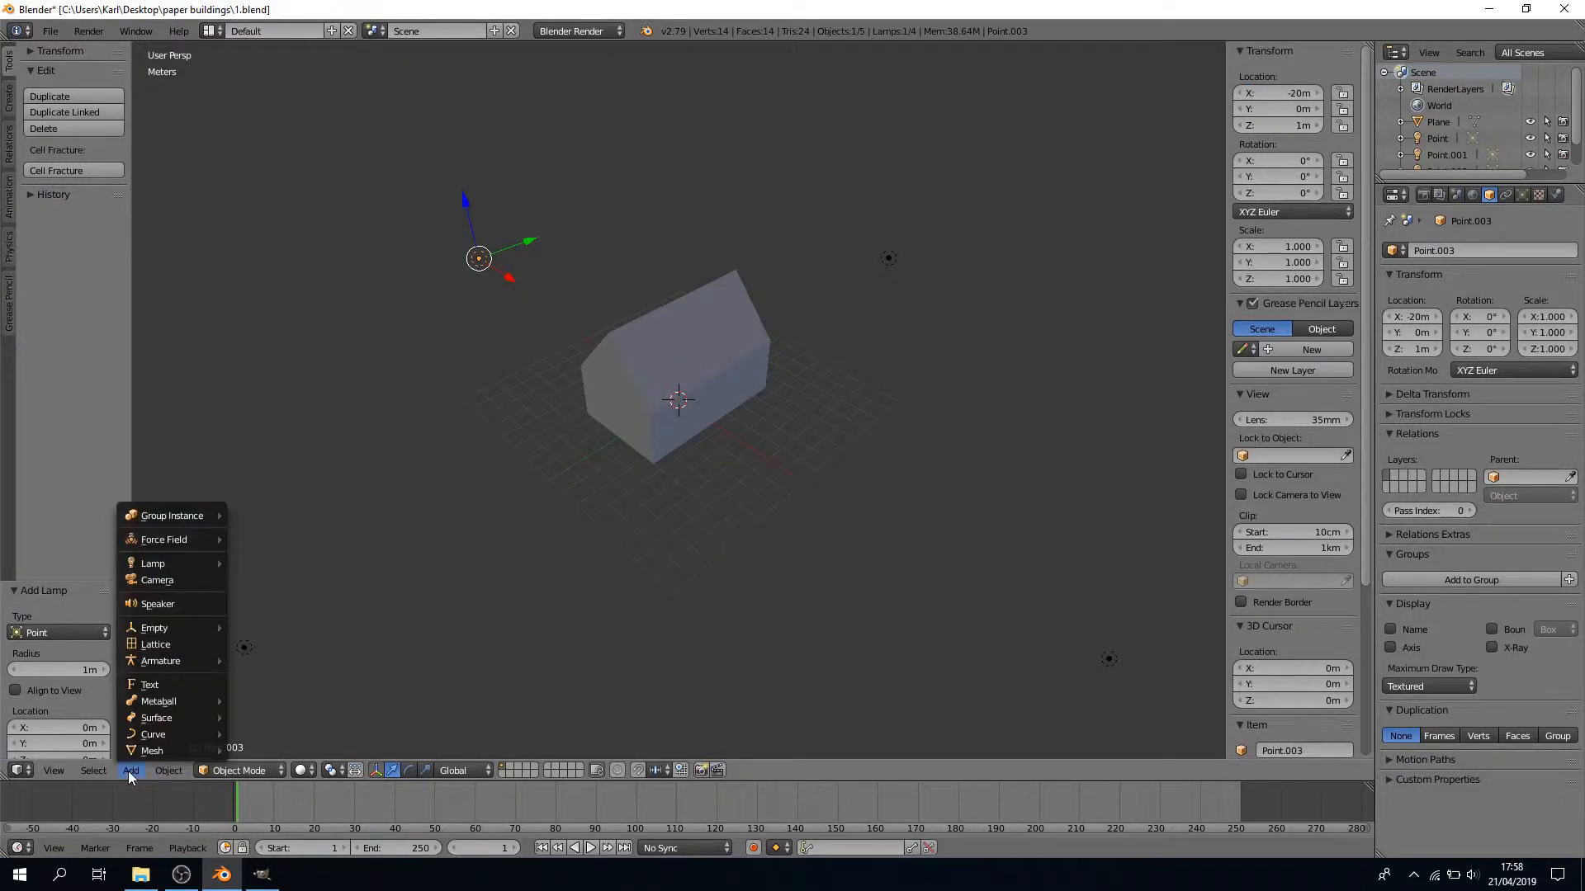
mouse_move(171, 562)
click(251, 566)
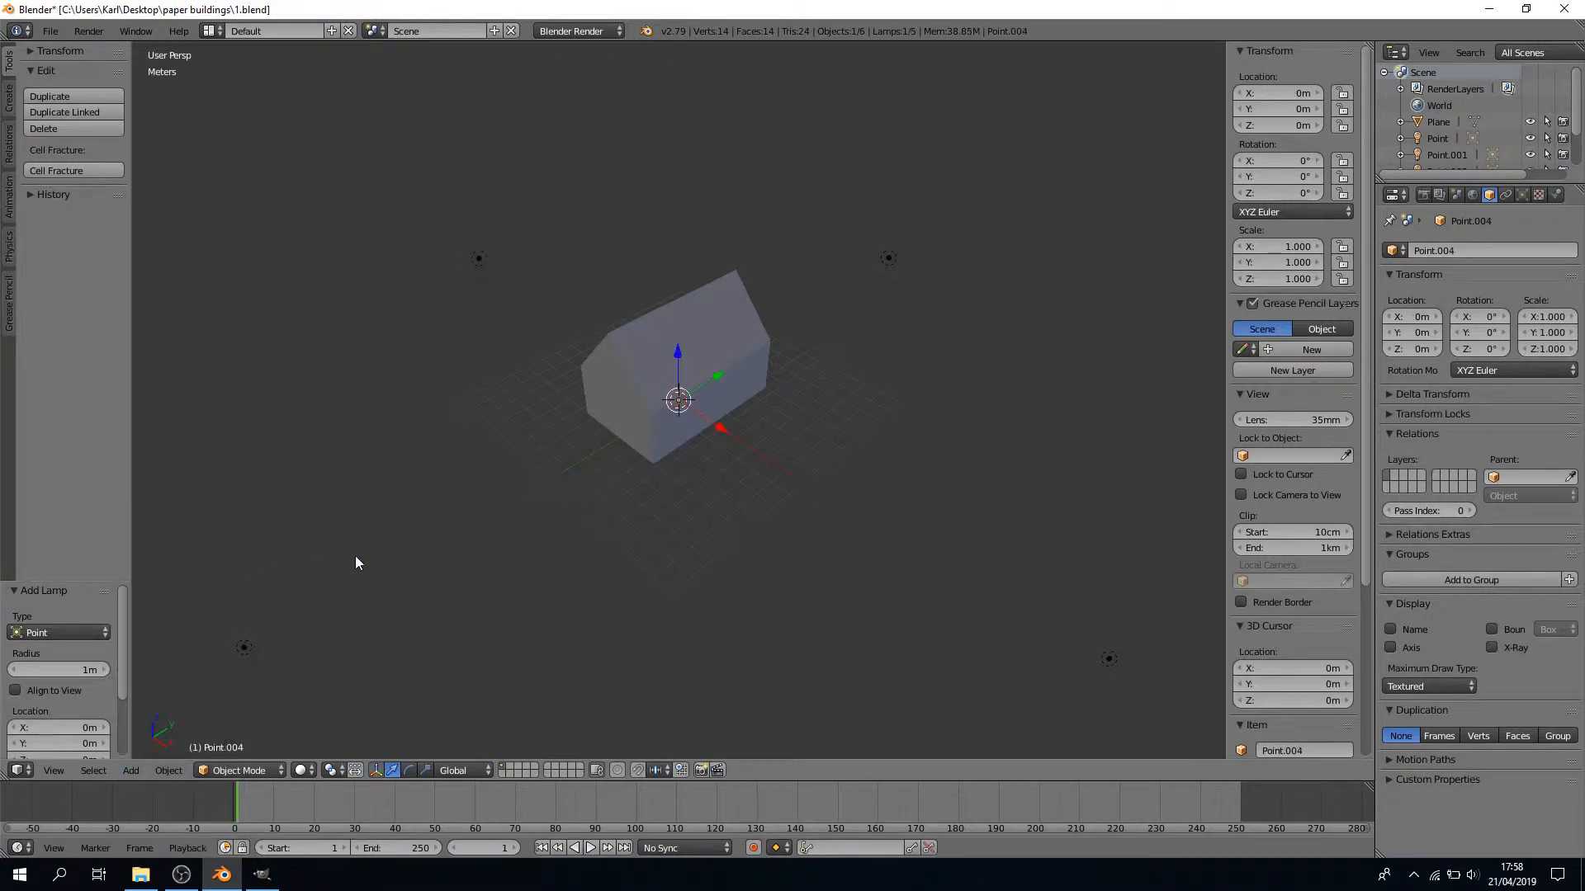
click(1271, 123)
text(50)
key(Return)
scroll(888, 165, down, 8)
scroll(895, 165, up, 5)
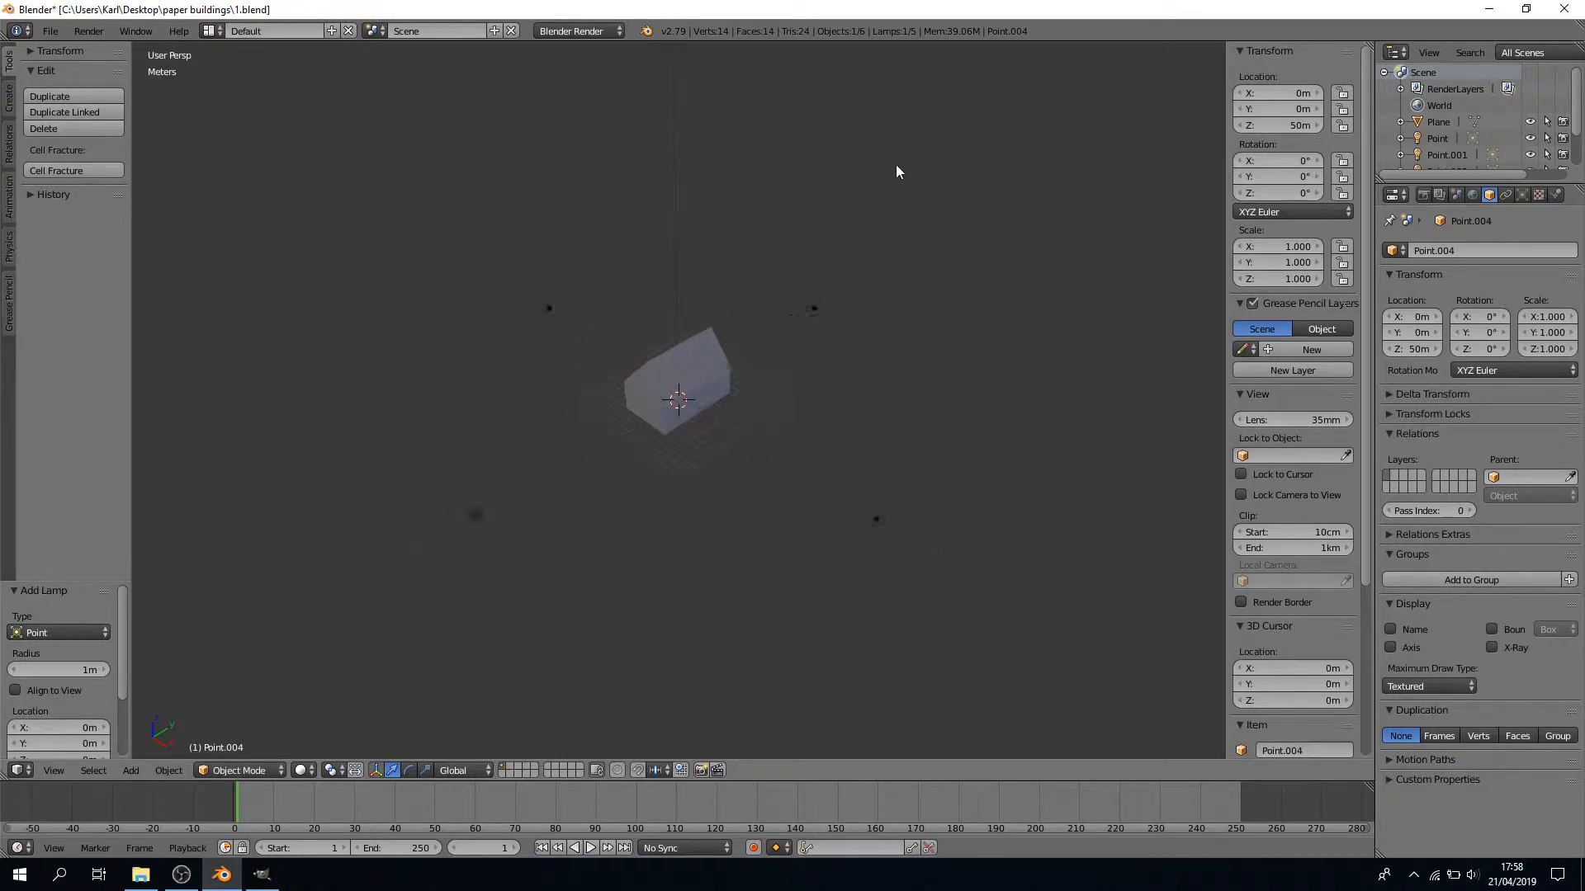
scroll(896, 165, up, 4)
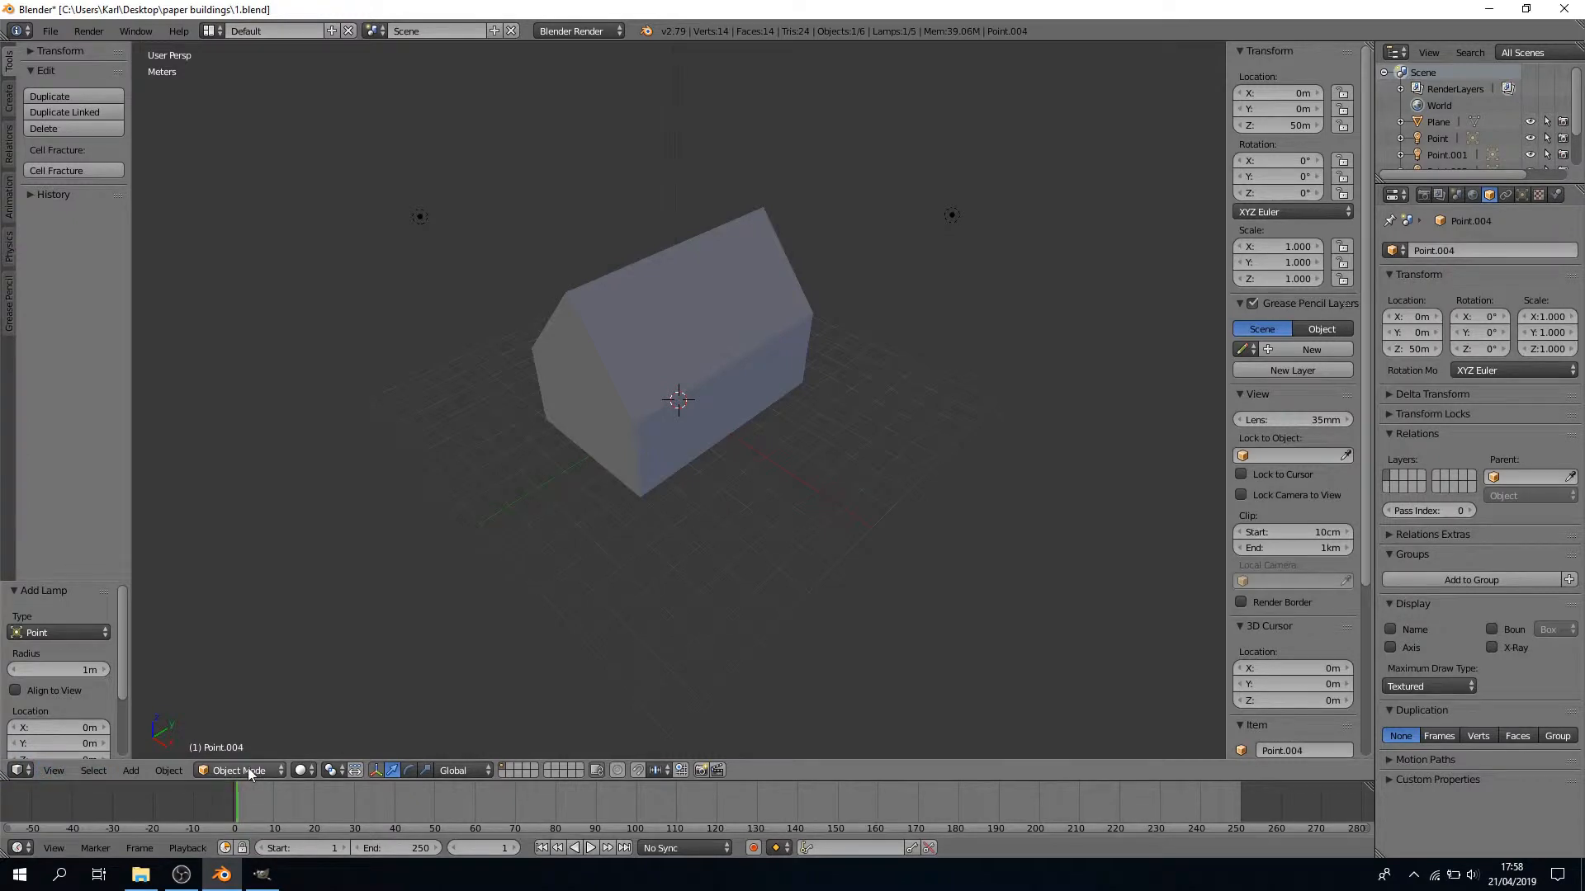
Select the house mesh and switch it to Edit Mode
right_click(606, 385)
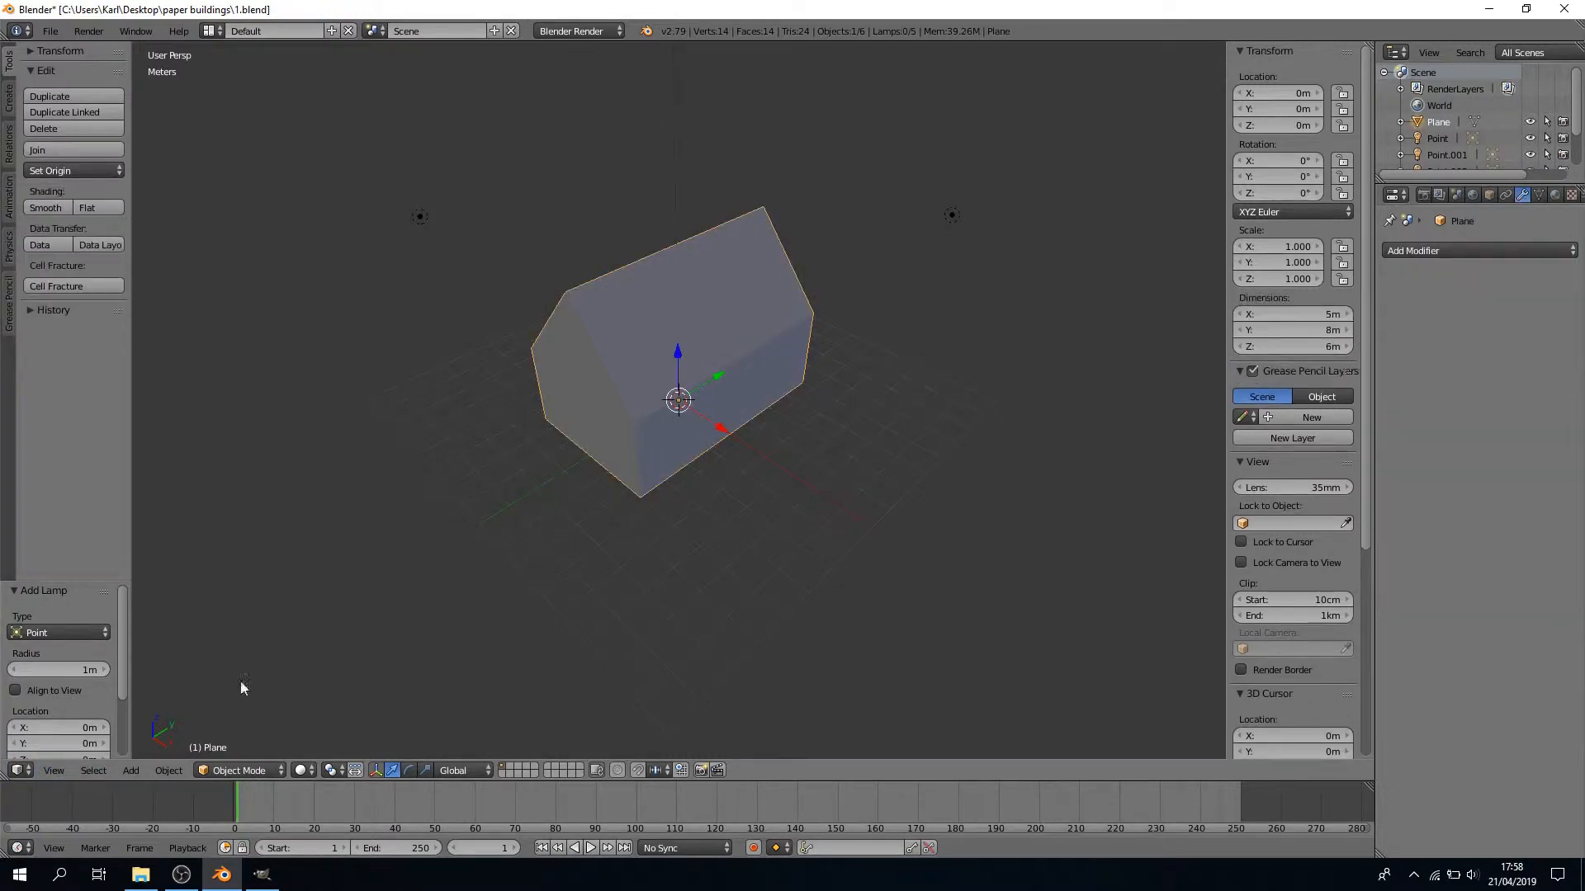
click(238, 770)
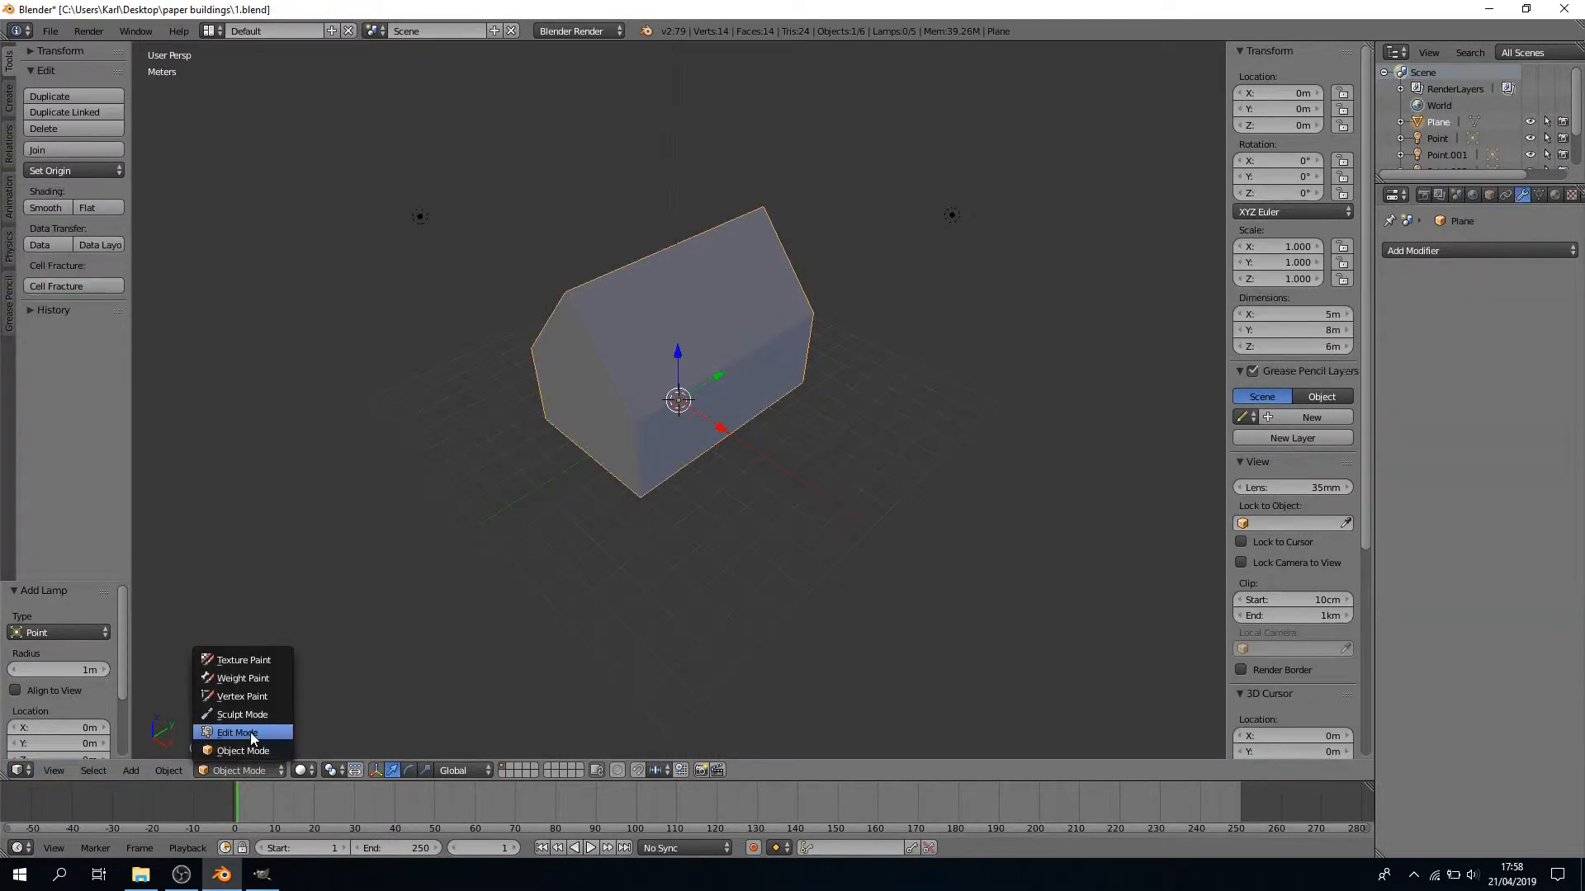
click(252, 739)
scroll(453, 432, up, 1)
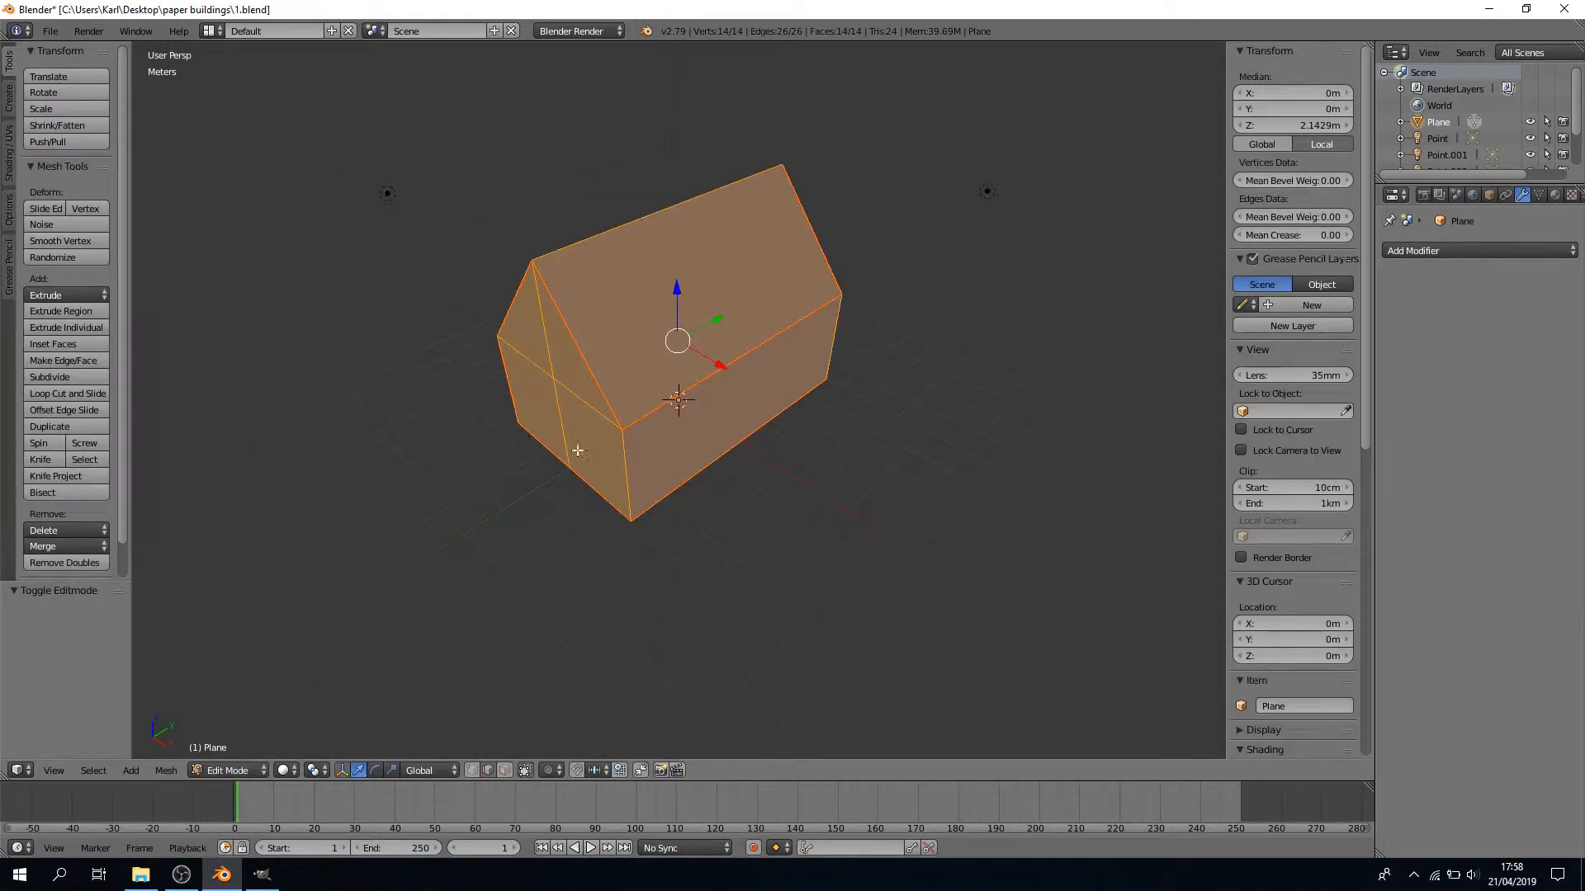
Select both sloping roof faces of the house and set the viewport shading to Rendered
middle_drag(577, 450, 515, 415)
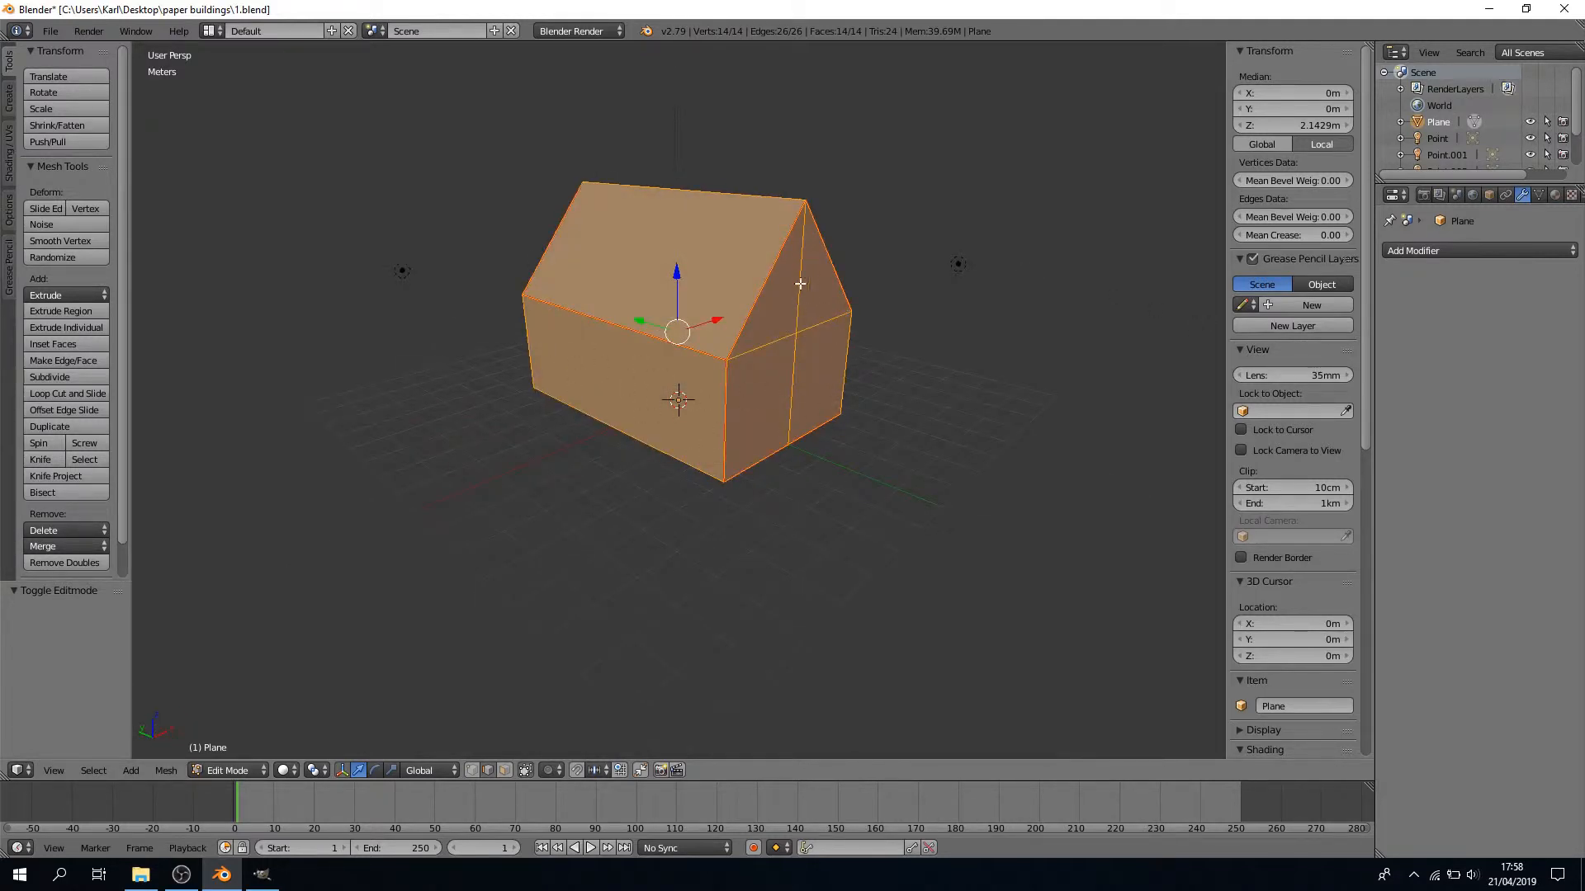
middle_drag(884, 348, 473, 355)
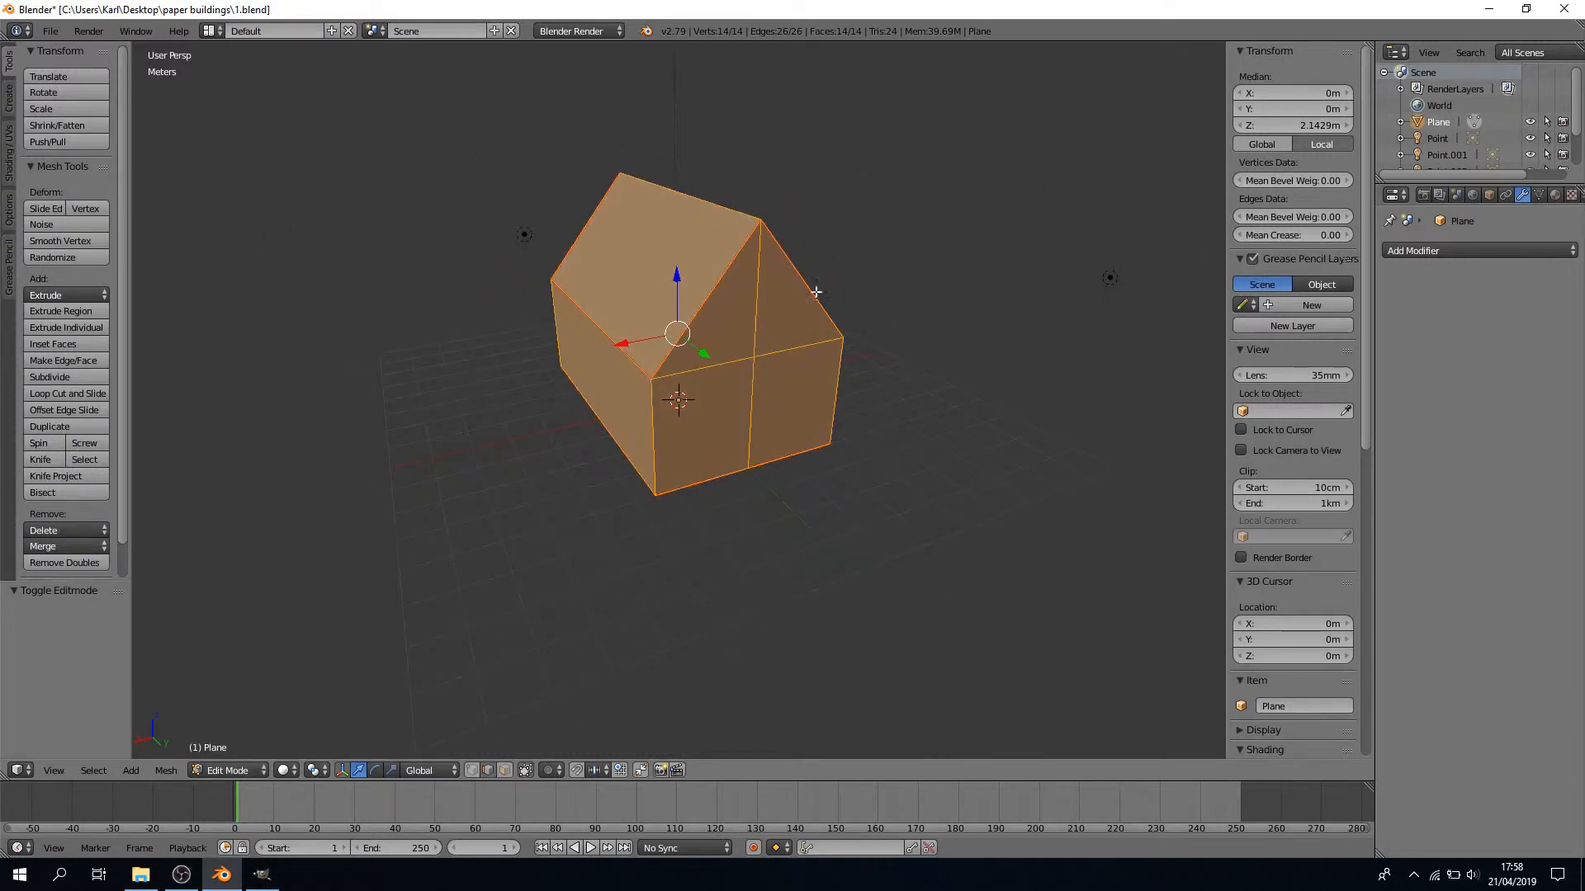
middle_drag(513, 416, 661, 409)
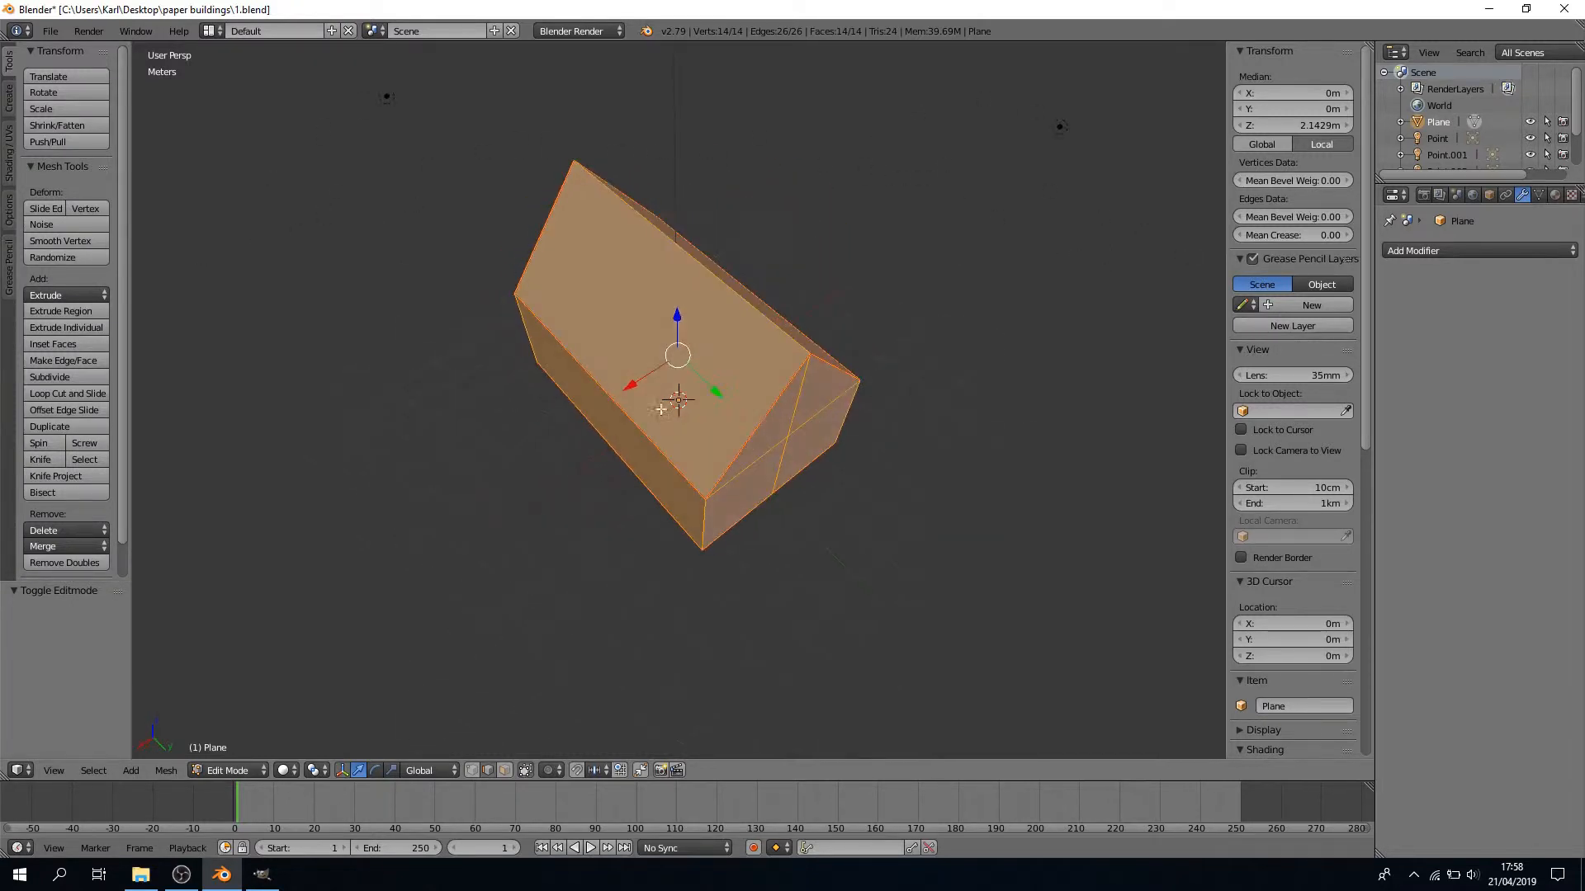
middle_drag(944, 297, 737, 288)
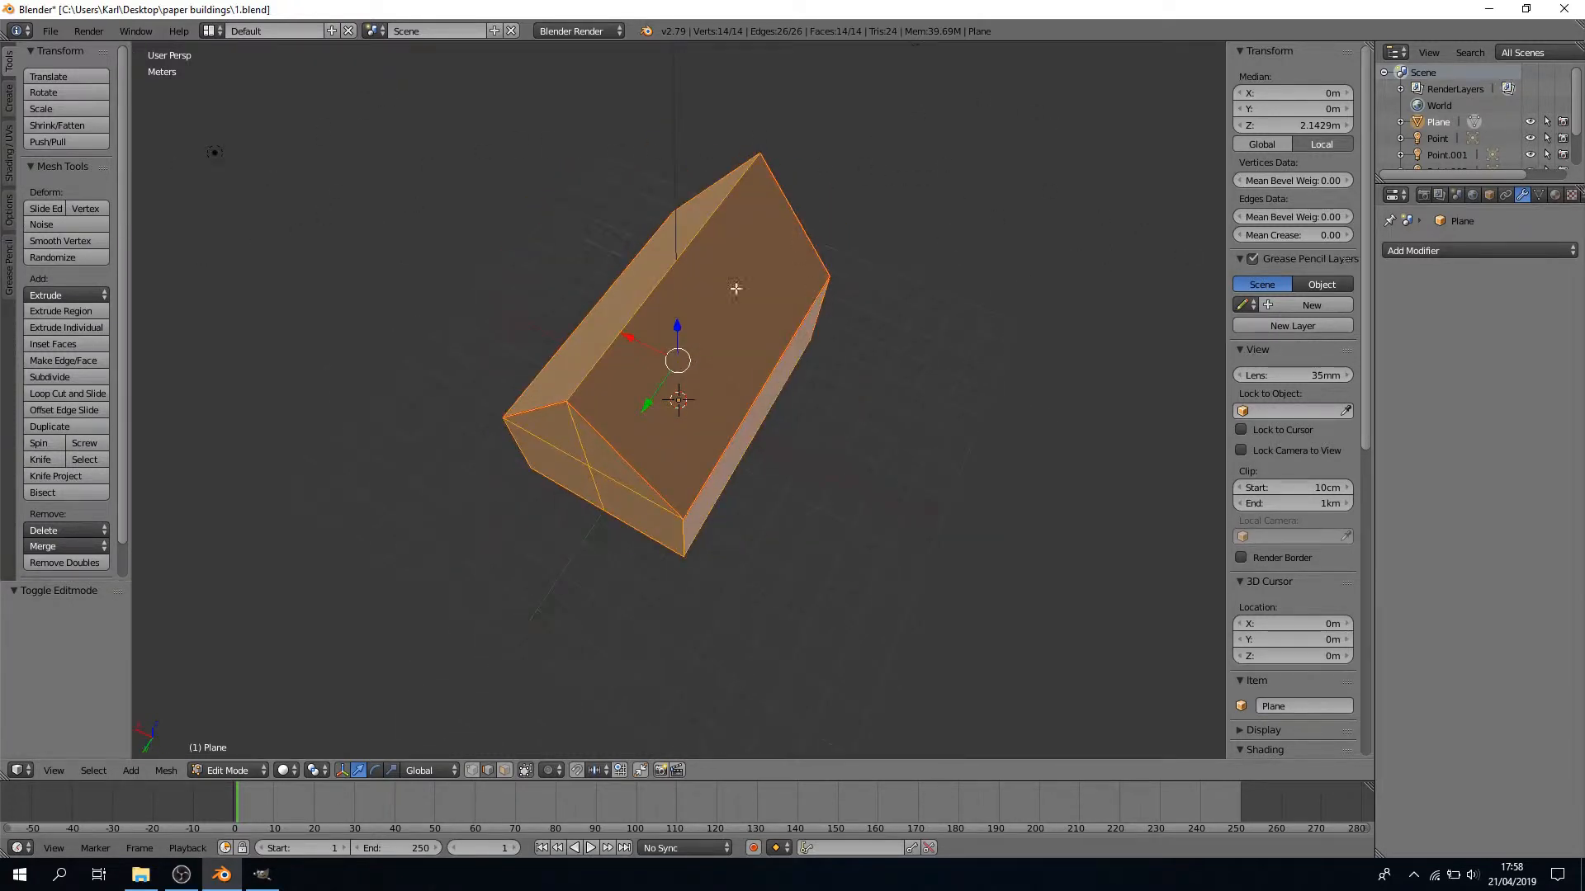
middle_drag(895, 524, 874, 575)
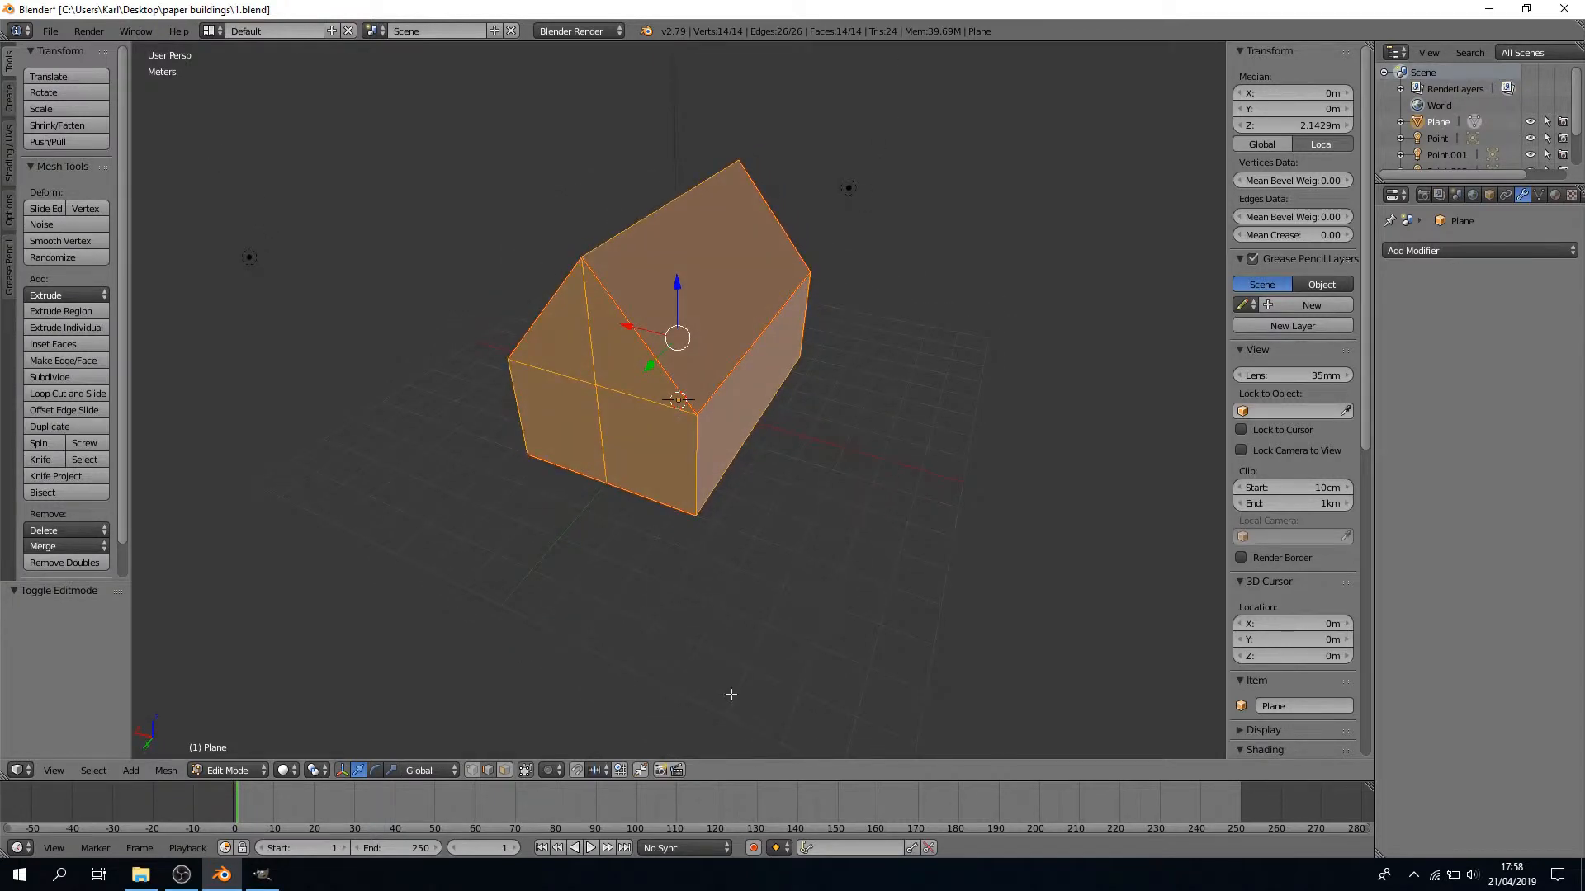
right_click(713, 284)
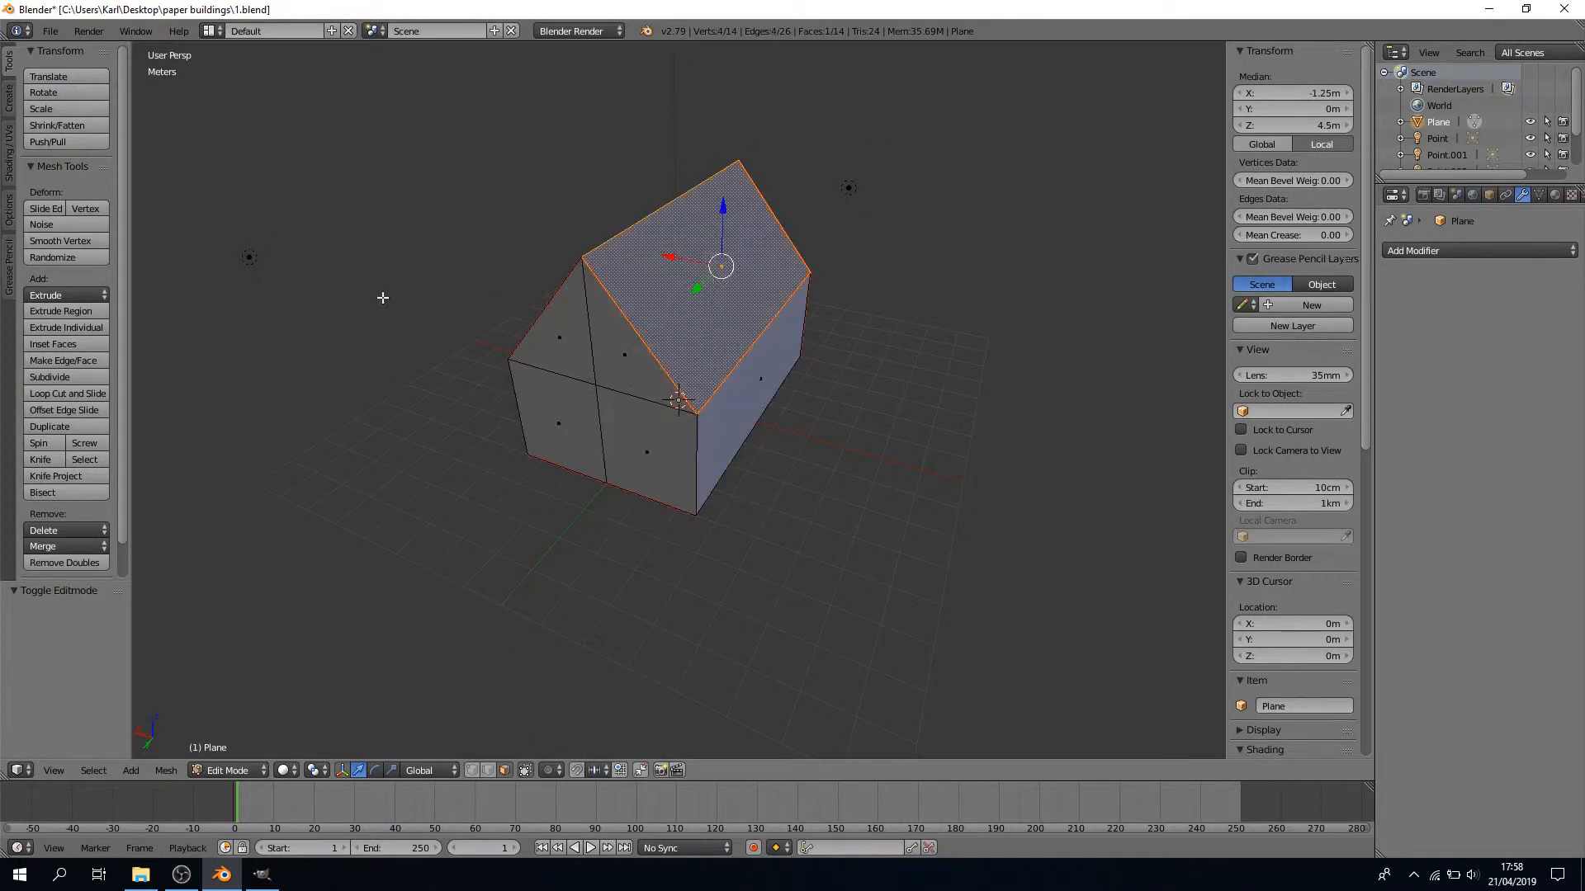
middle_drag(382, 297, 548, 348)
shift+right_click(642, 311)
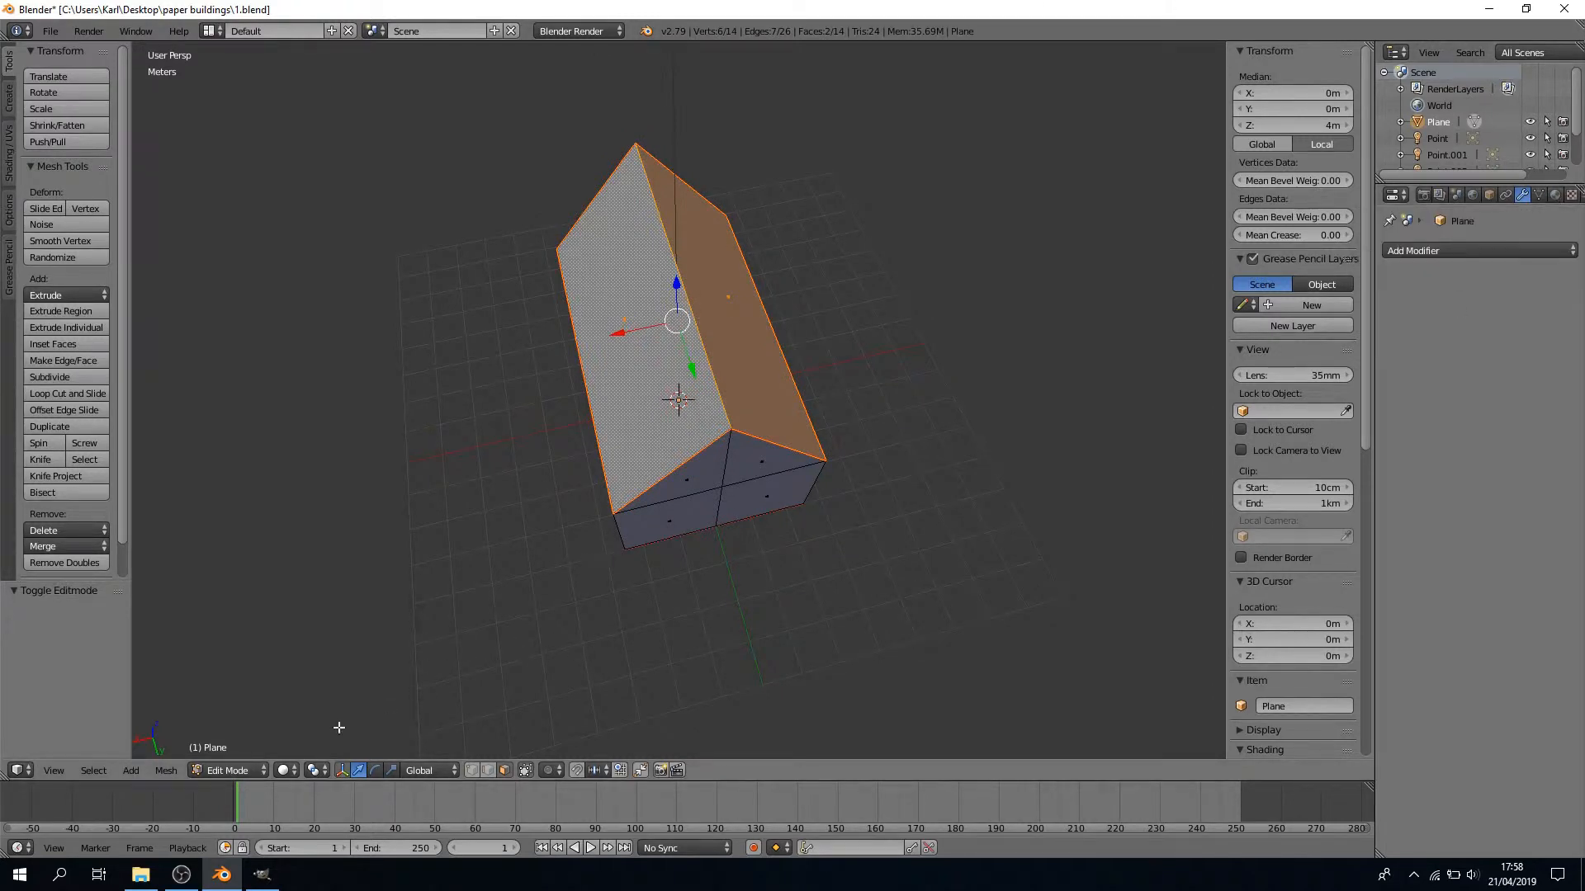
click(291, 771)
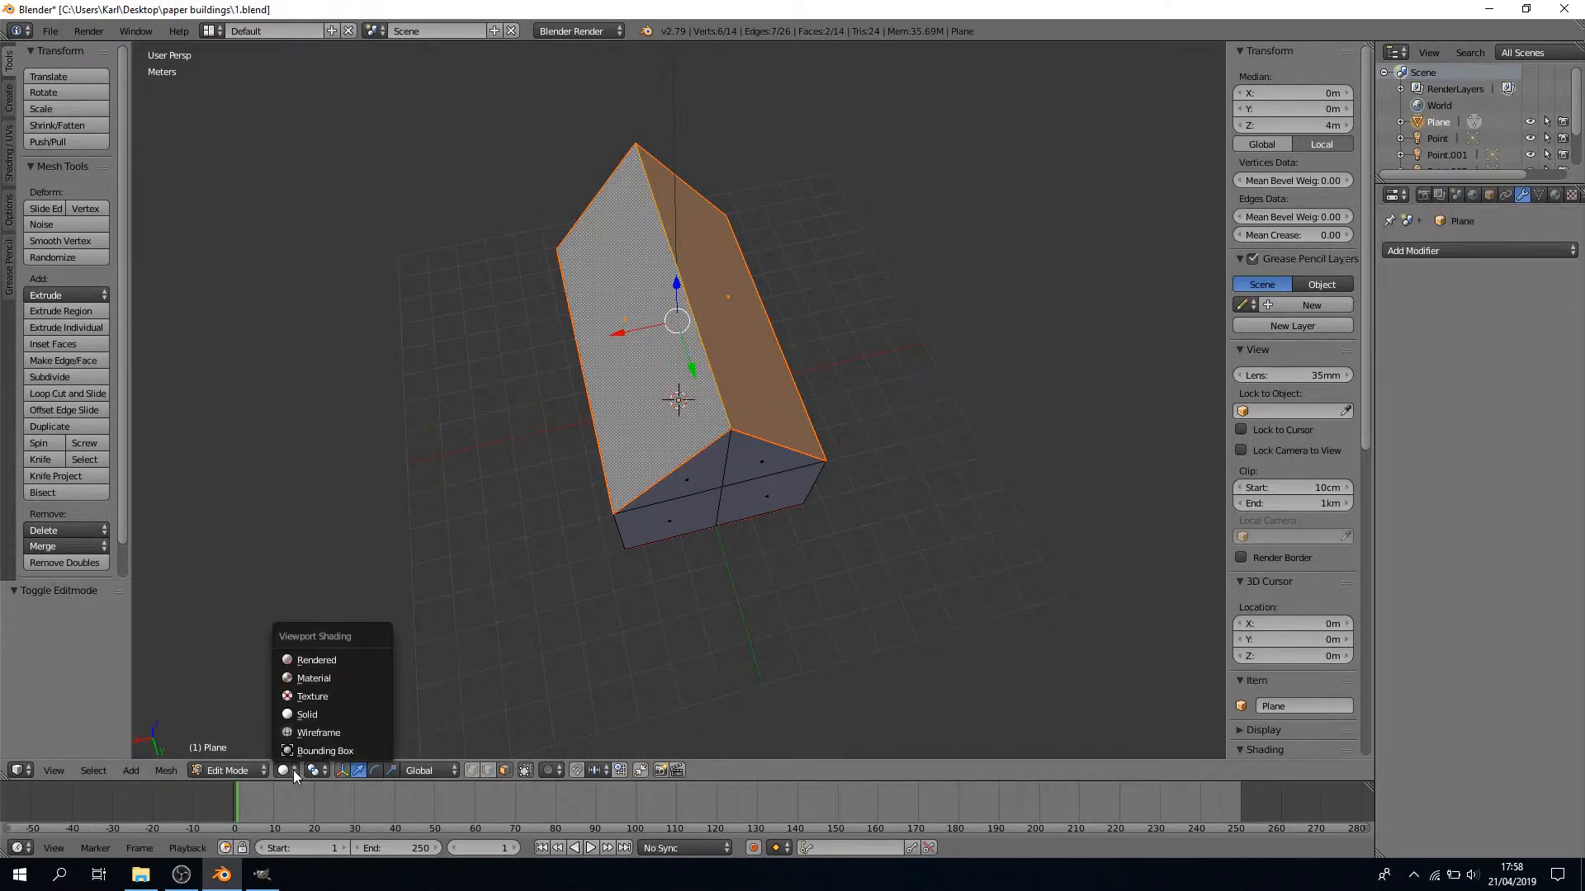
click(321, 661)
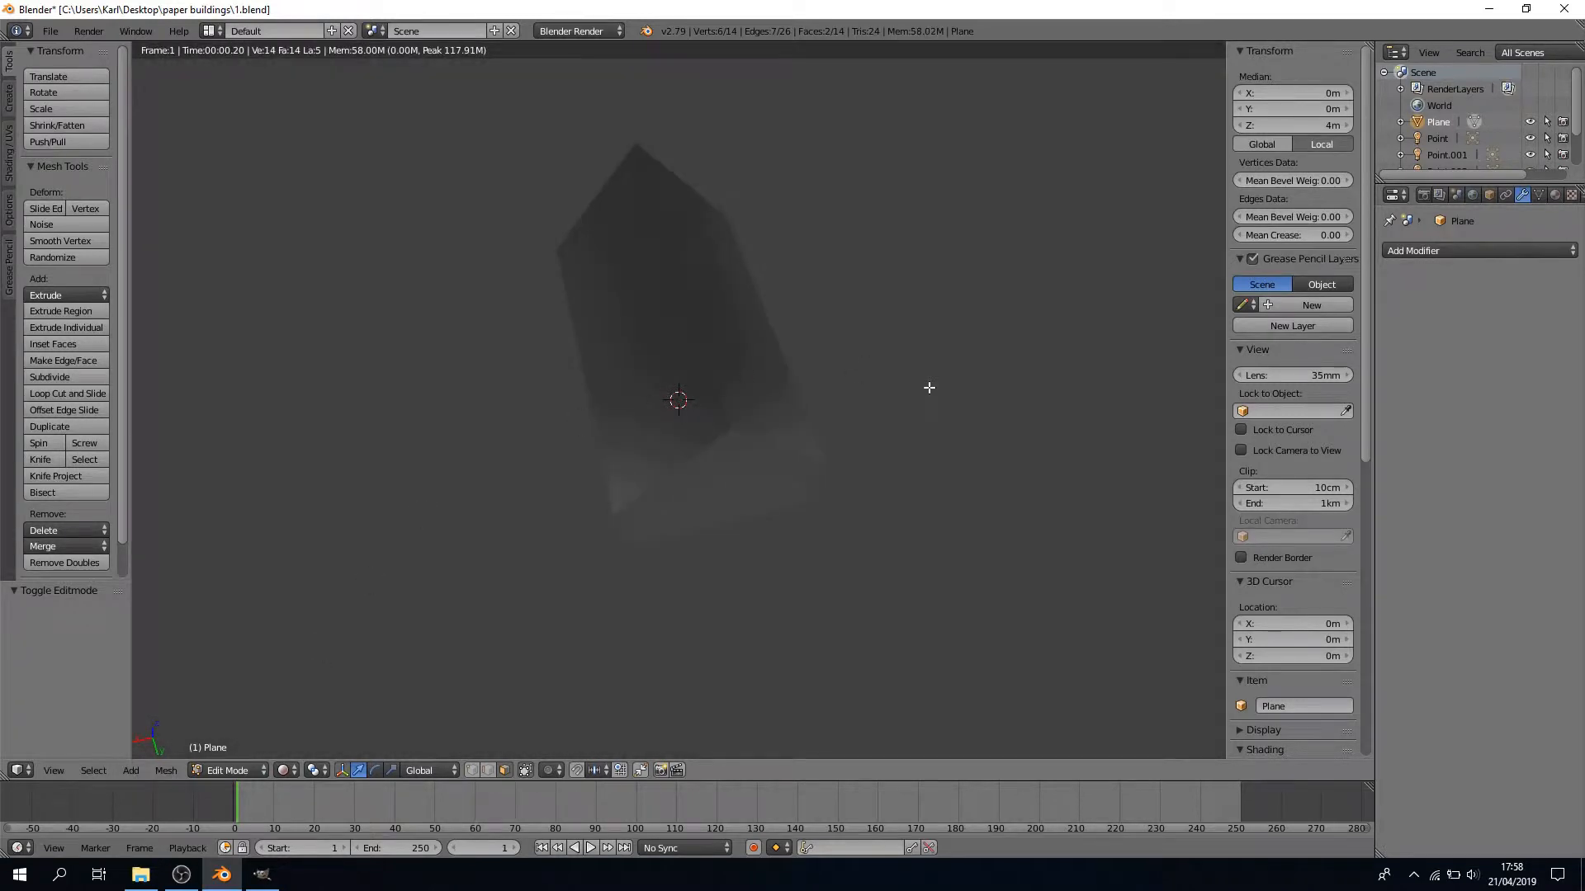
Create a new material on the house named Slate and set its specular intensity to 0
click(1556, 196)
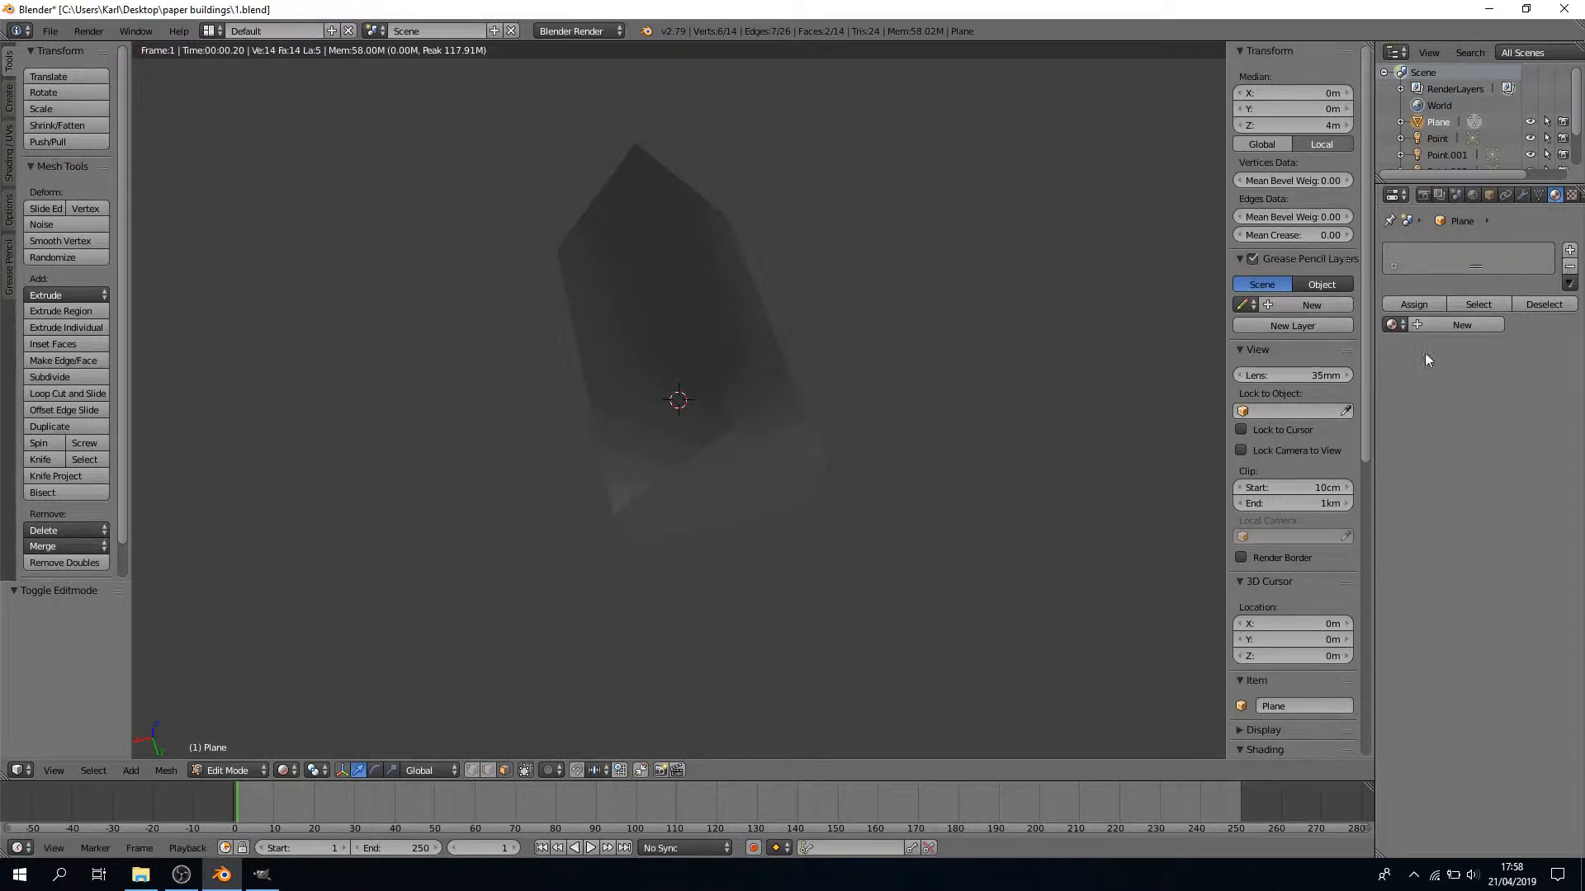
click(1466, 322)
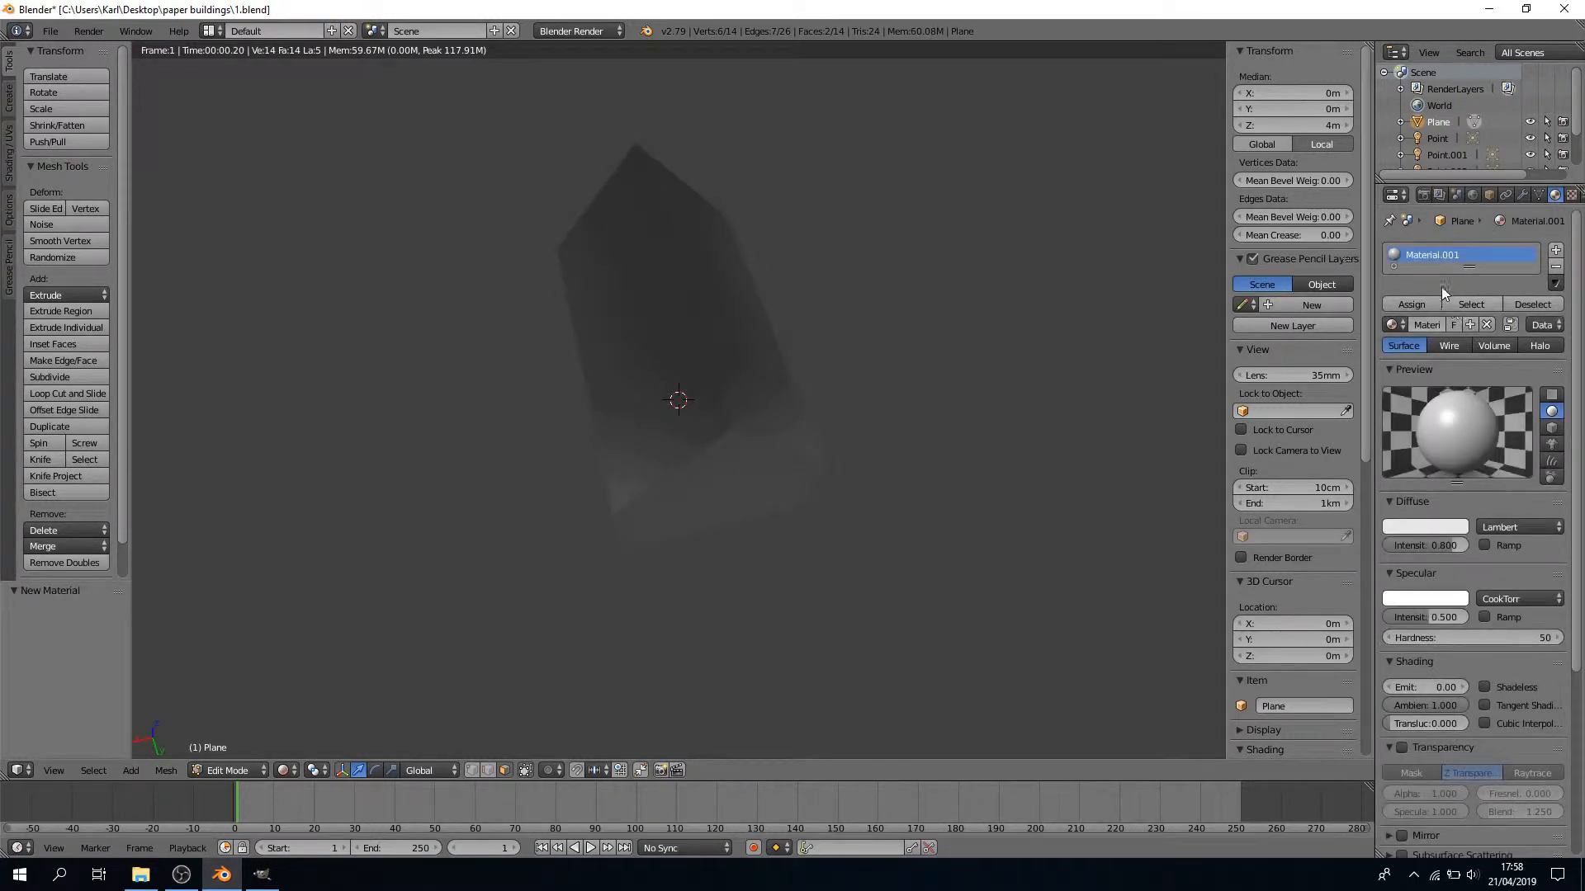
double_click(1442, 254)
text(Slate)
key(Return)
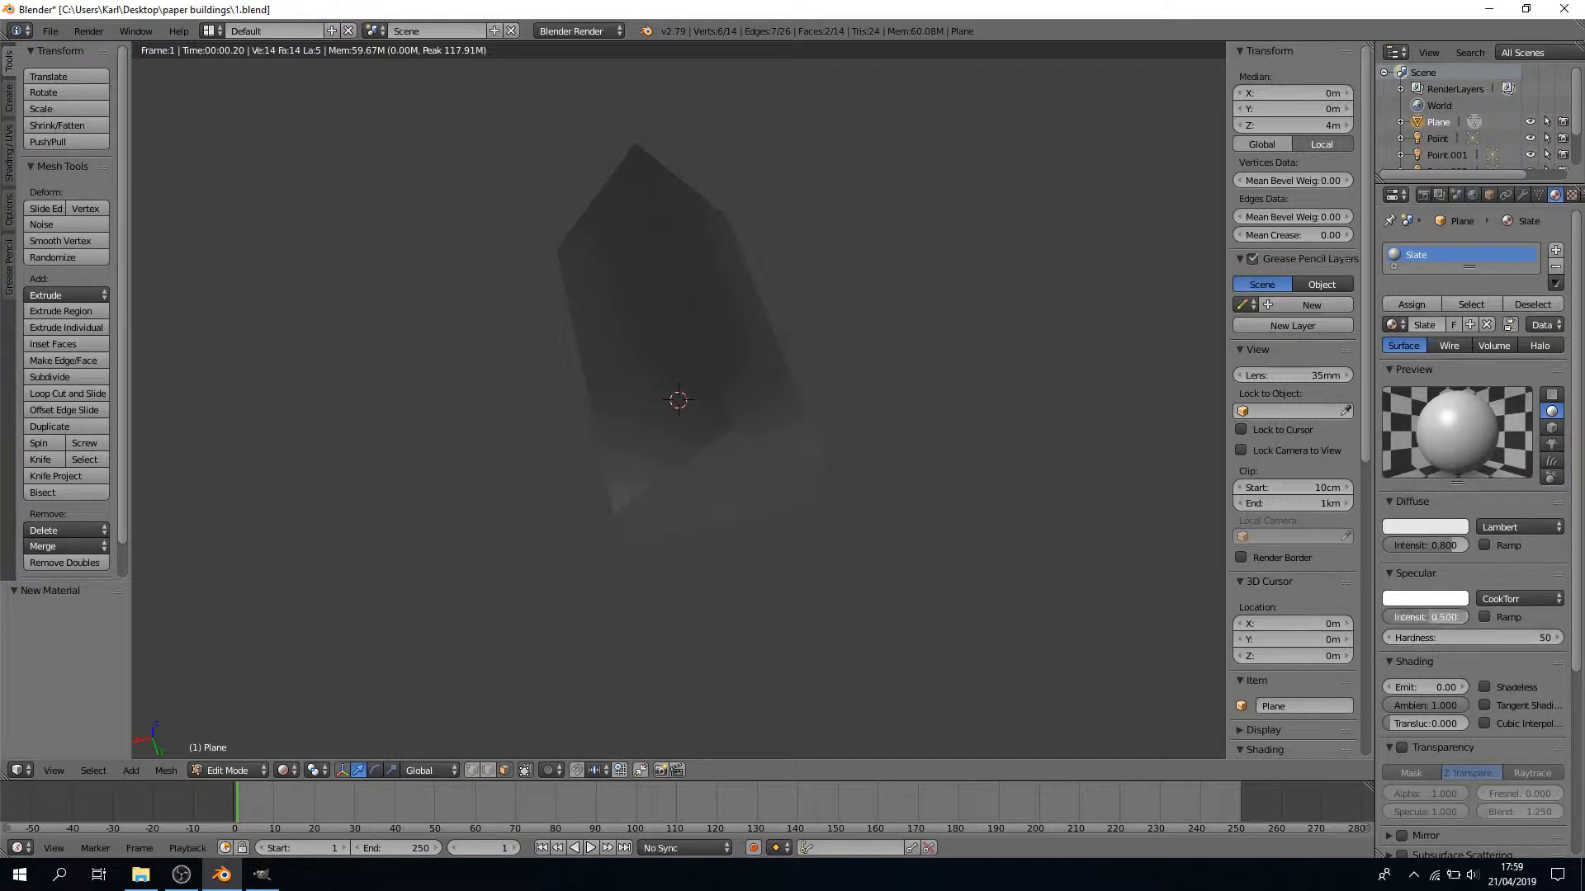
drag(1428, 616, 1386, 617)
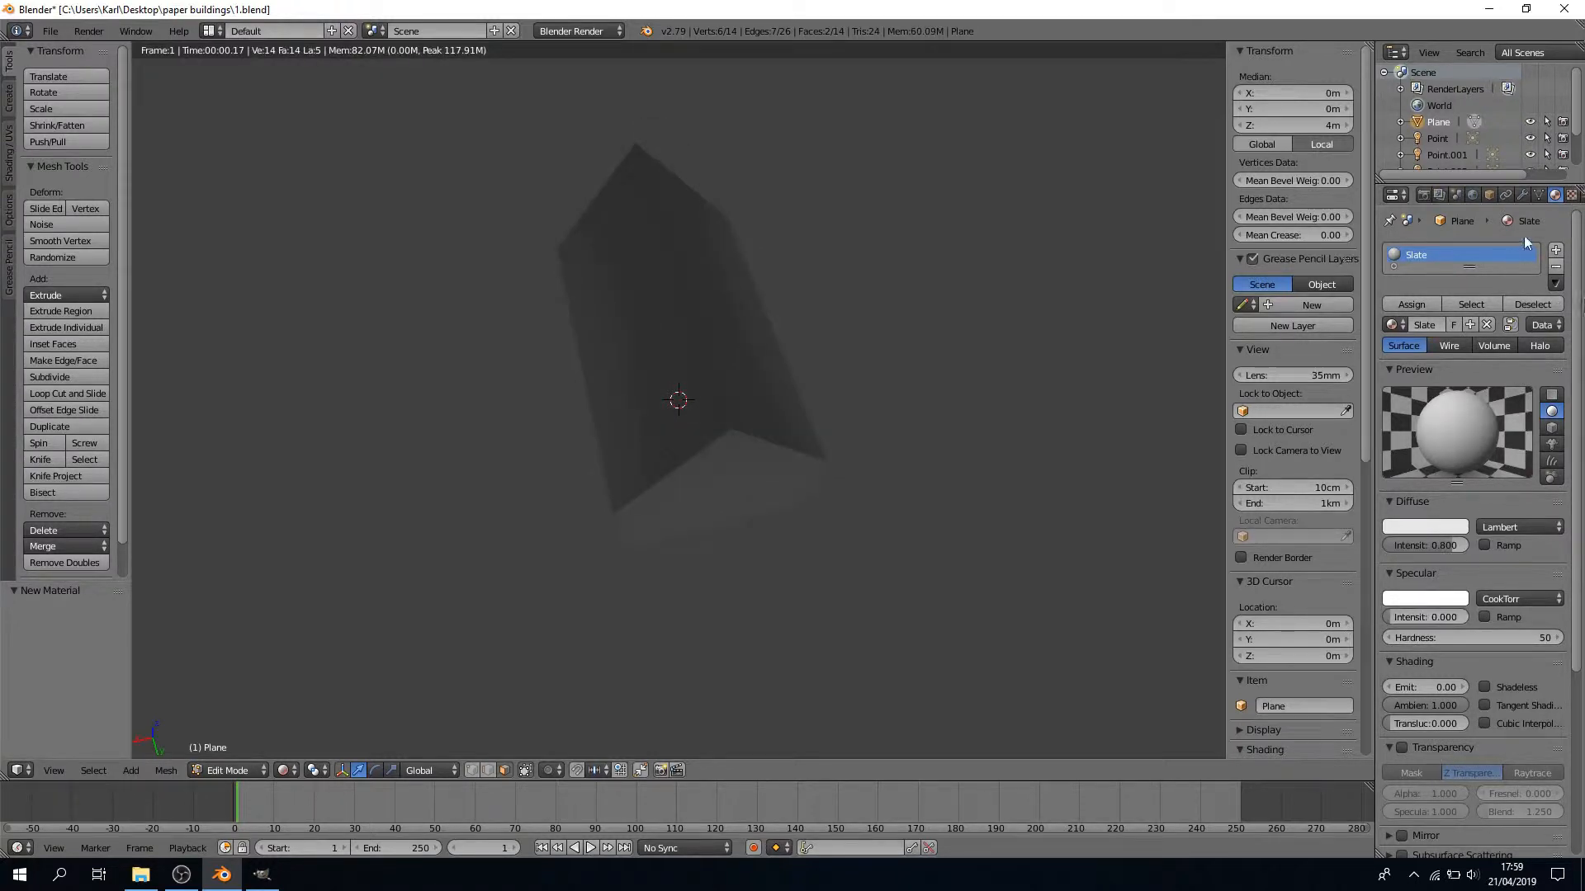
Add a new image texture to the Slate material using TexturesCom_RooftilesSlate0137_2_seamless_S.jpg from the paper buildings folder
click(1571, 196)
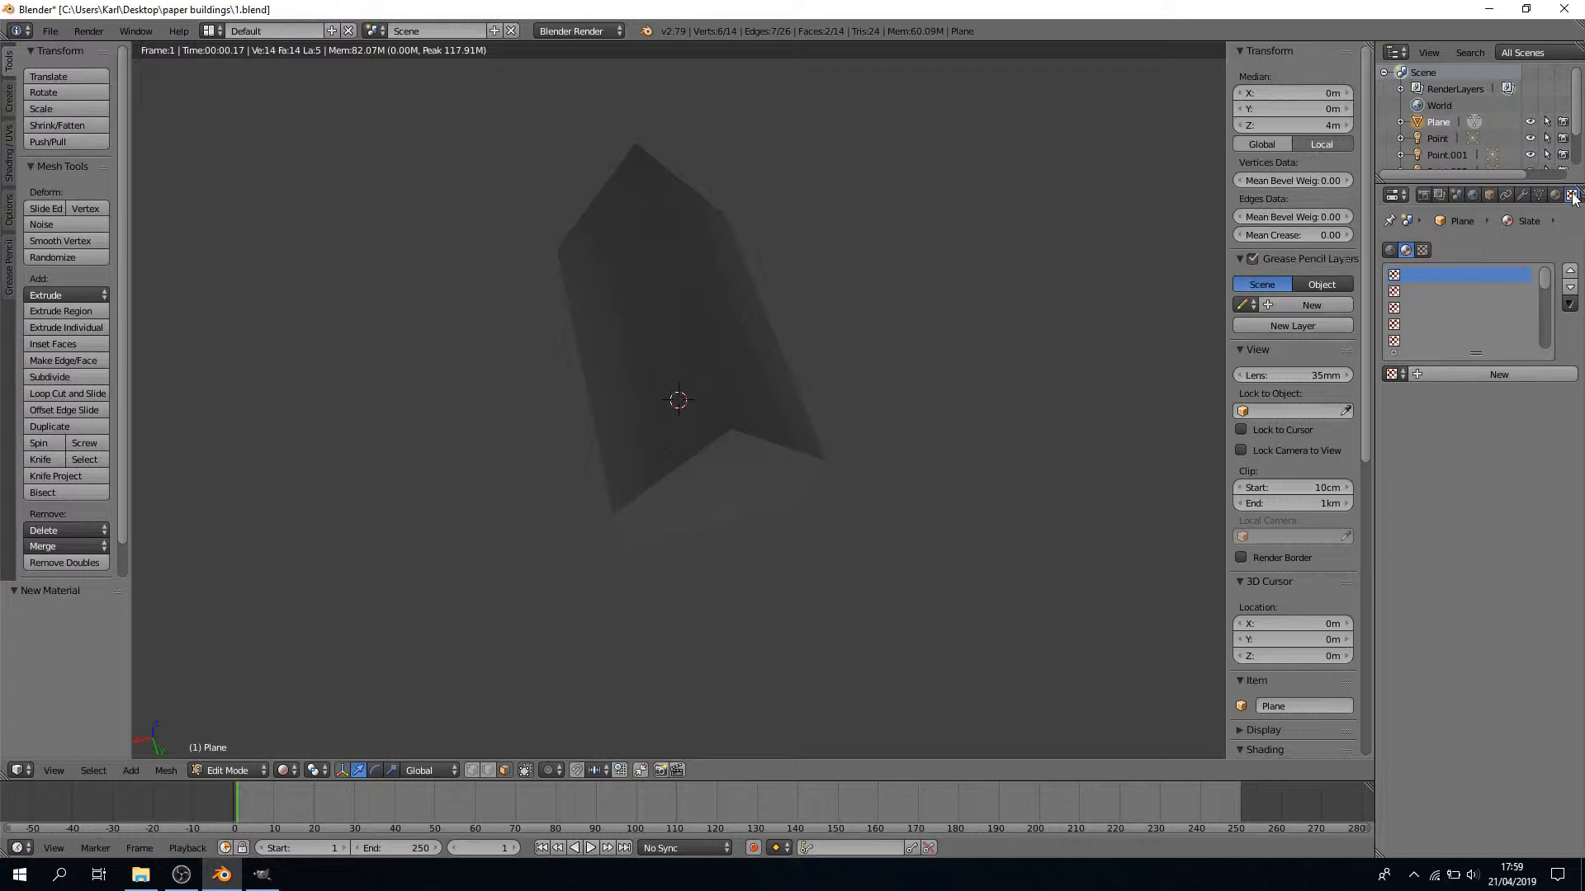
click(1487, 373)
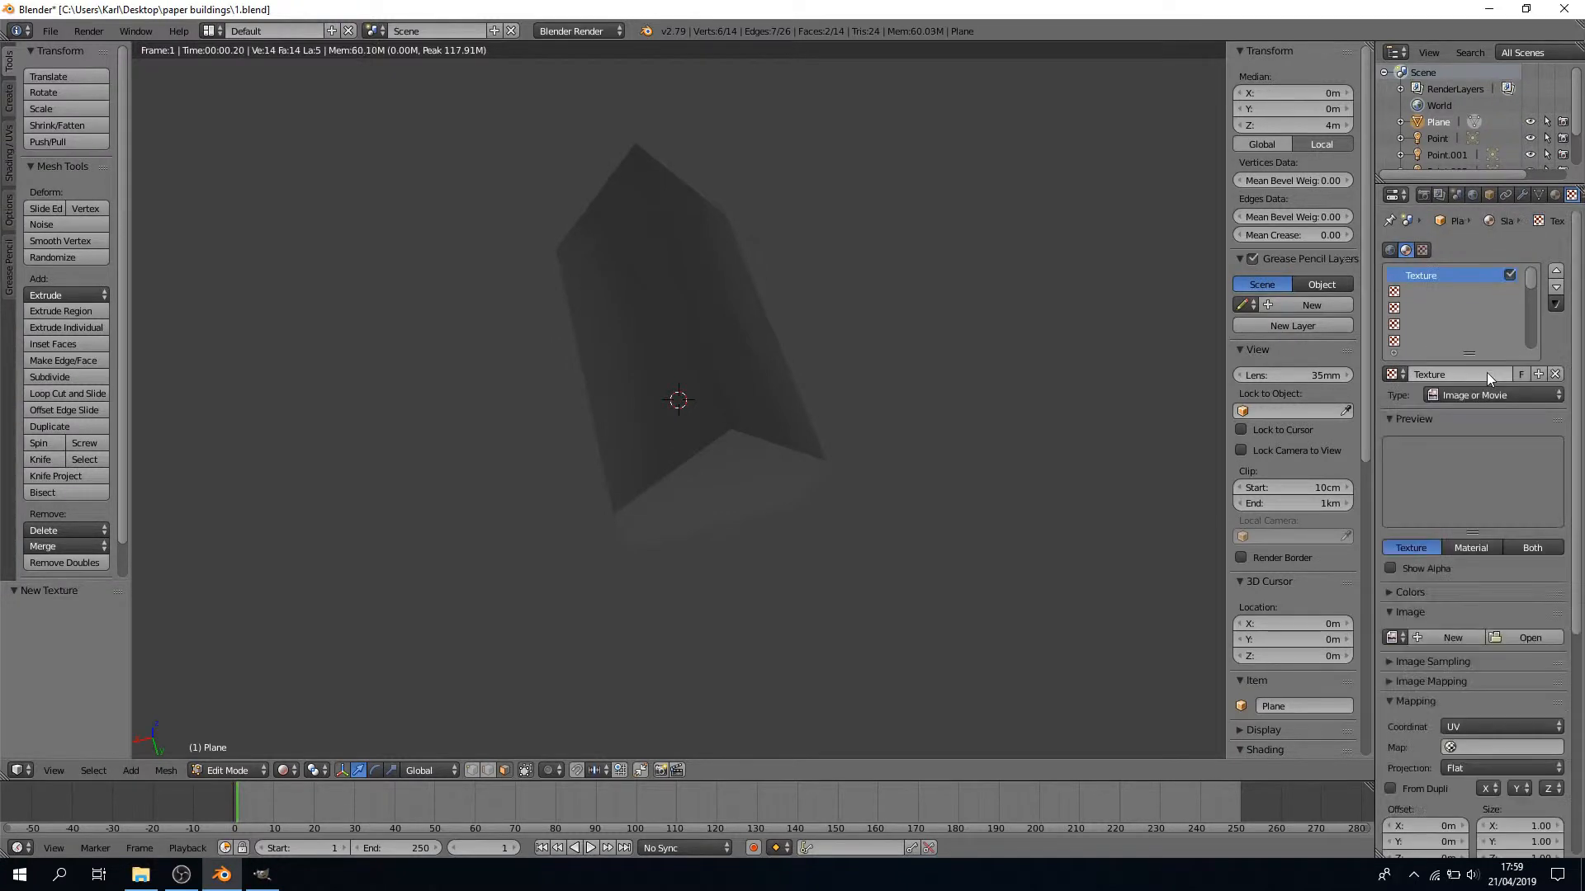
click(1535, 637)
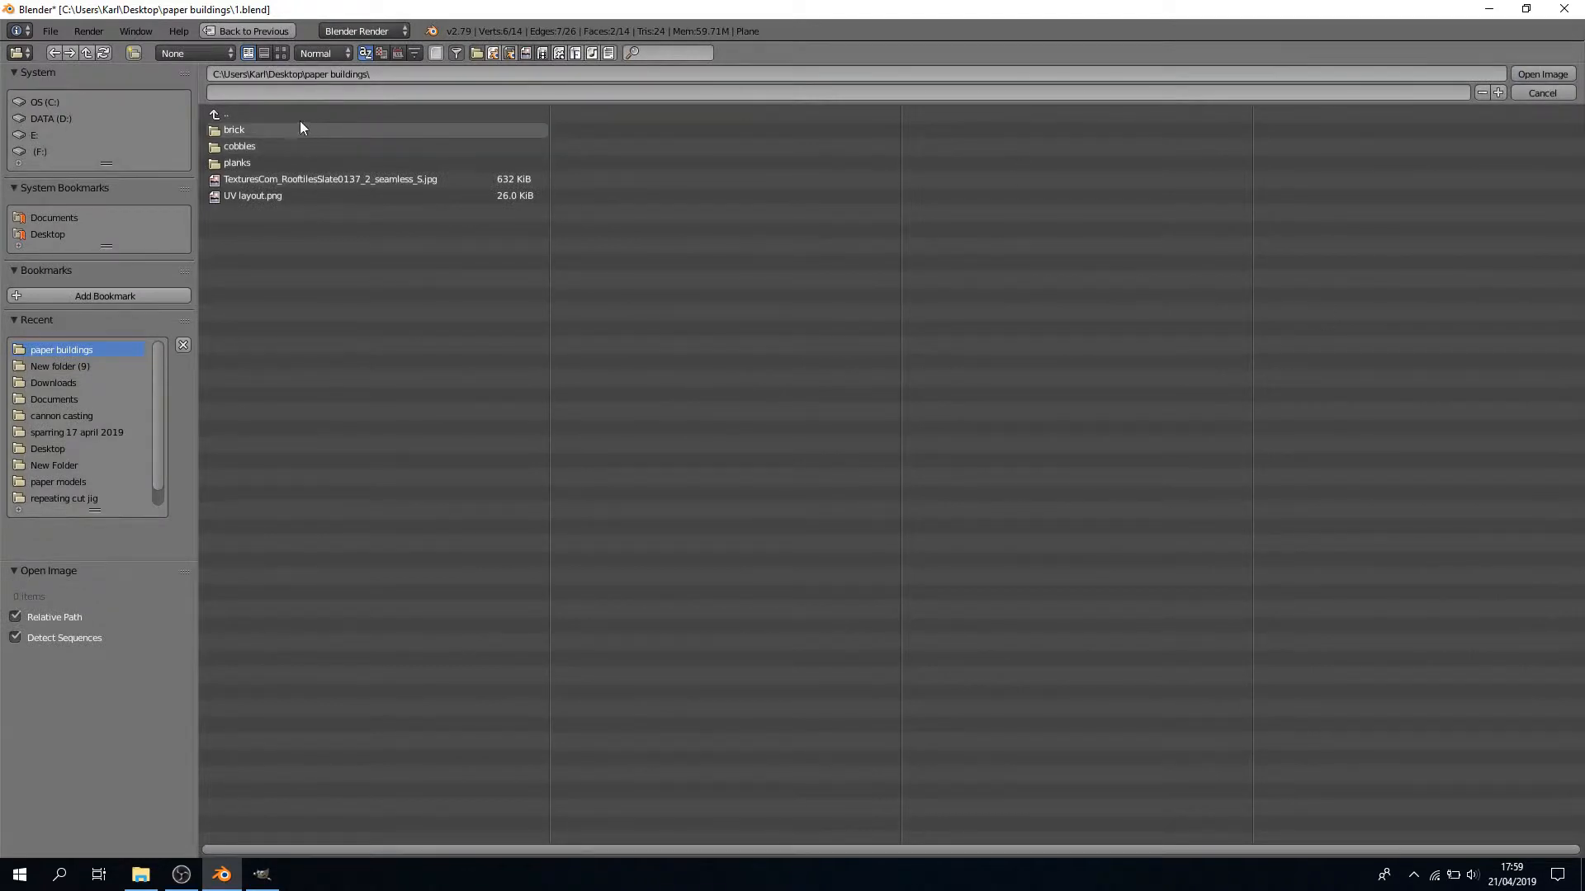
double_click(280, 178)
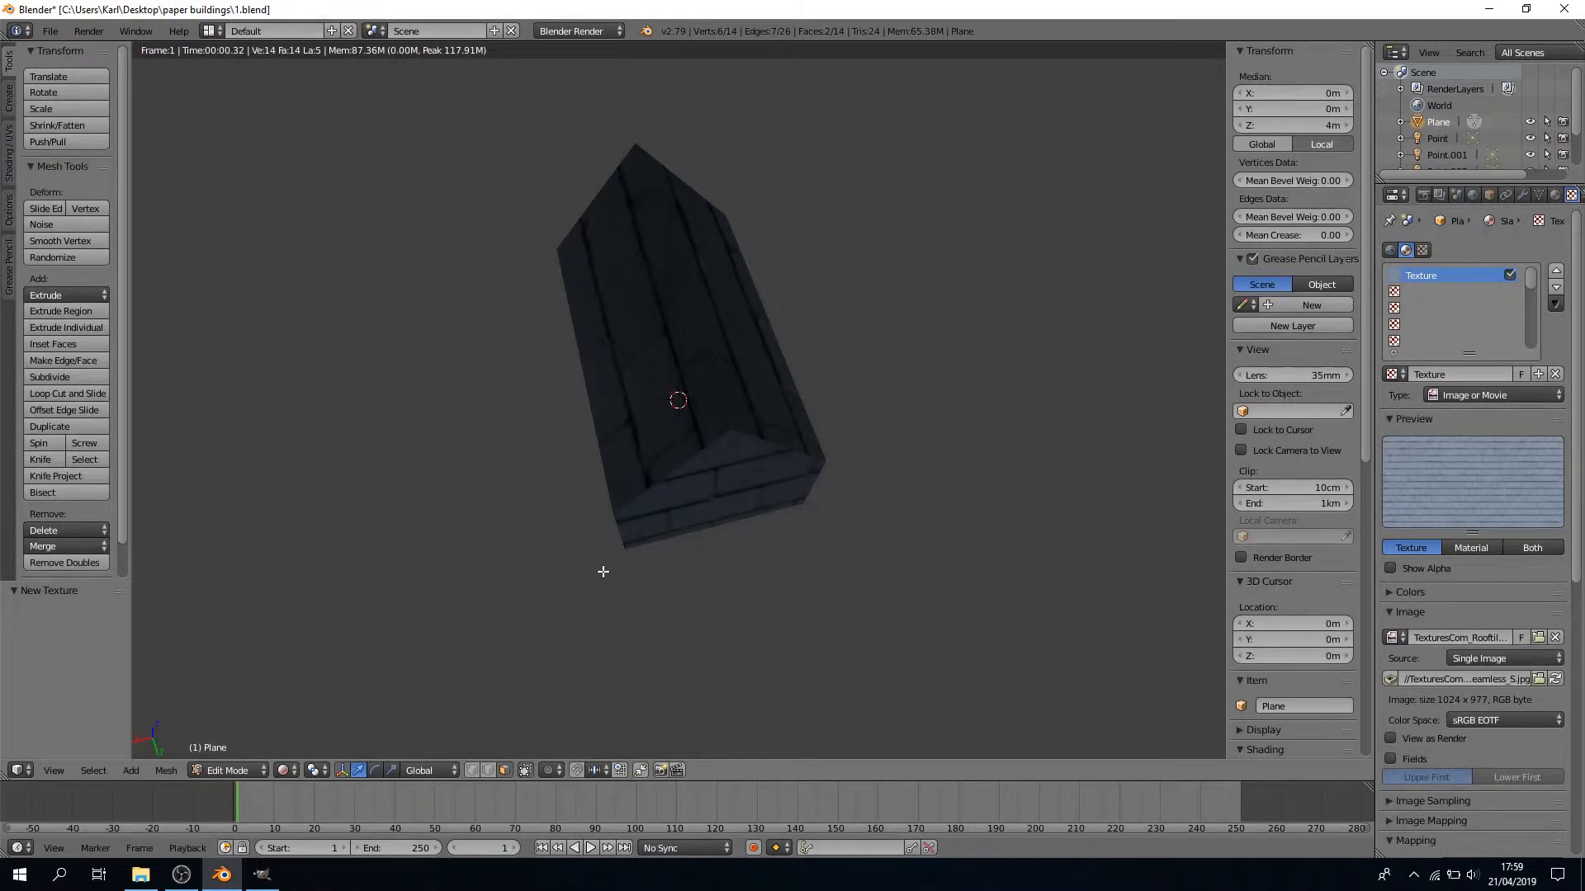
Preview the house in Material viewport shading and return to Rendered shading
middle_drag(602, 570, 689, 552)
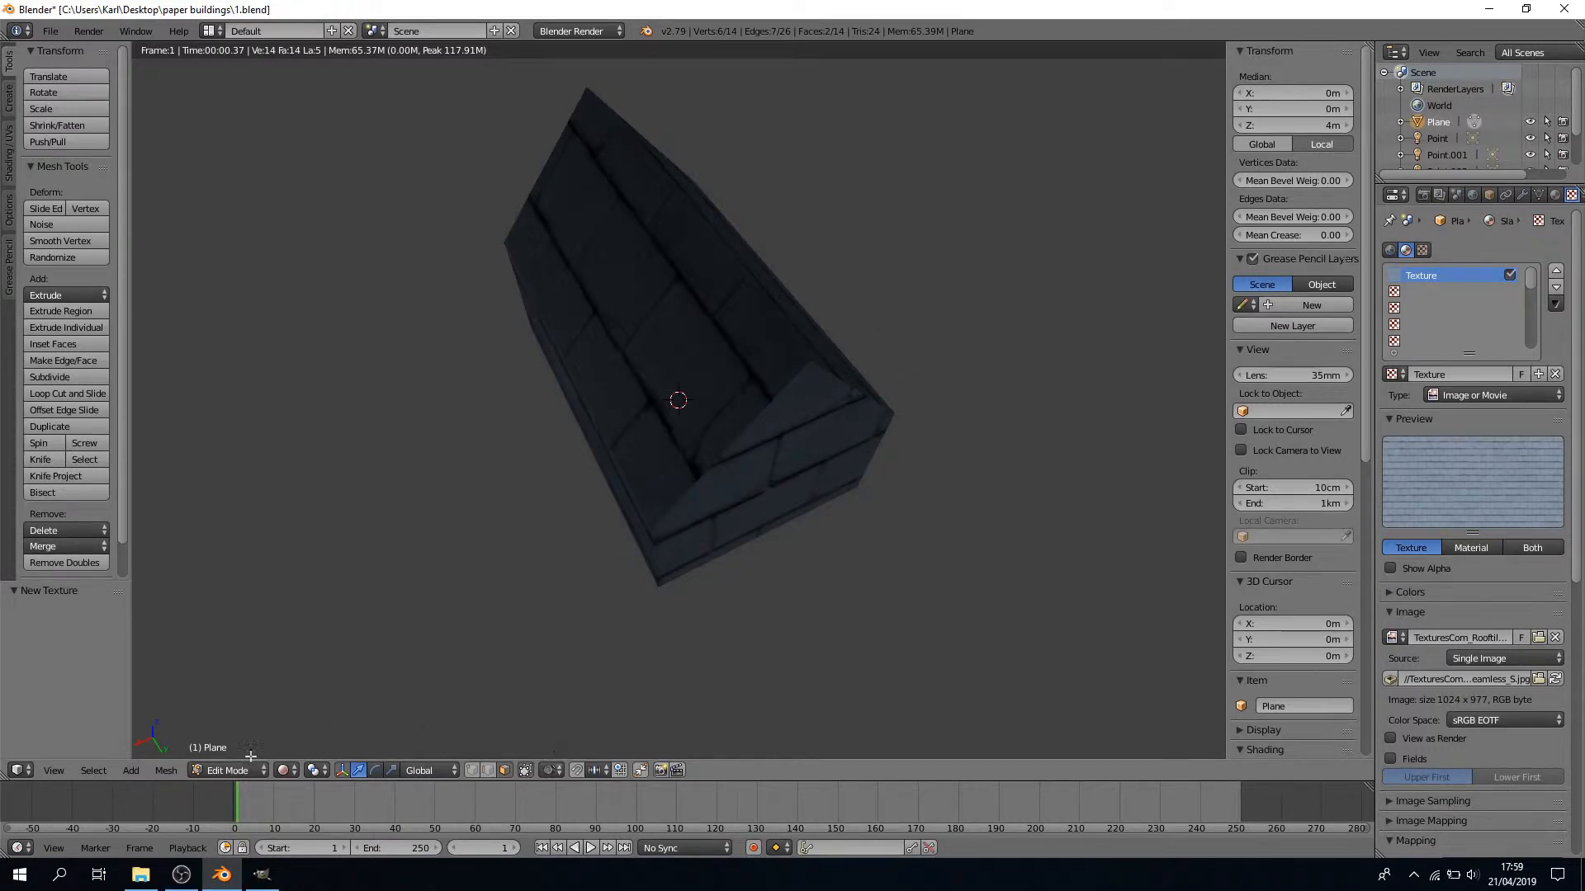
click(284, 770)
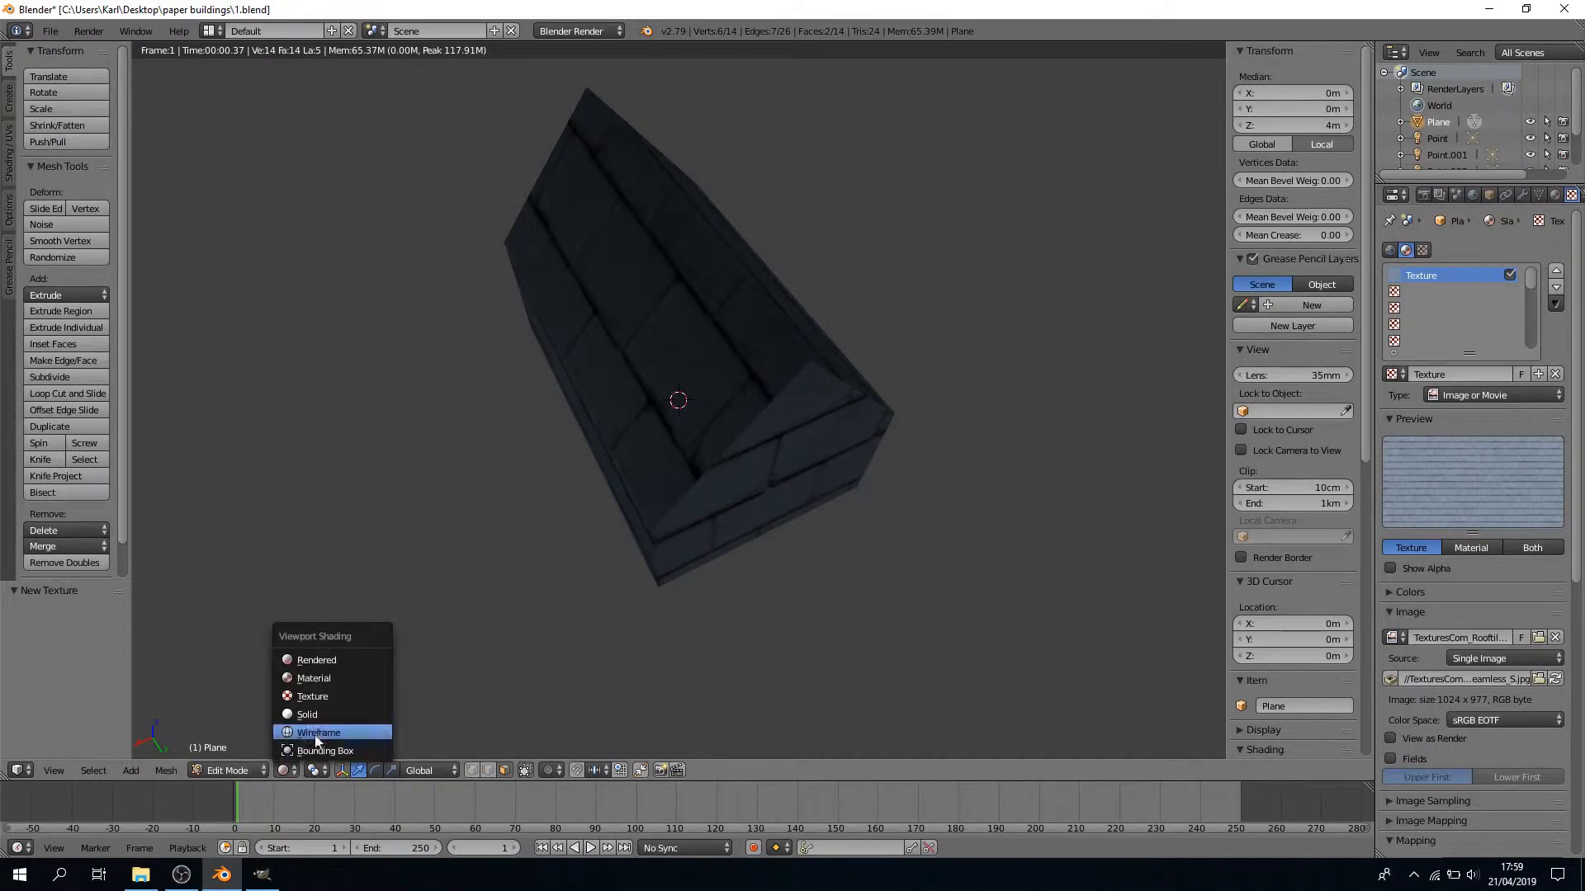
click(319, 677)
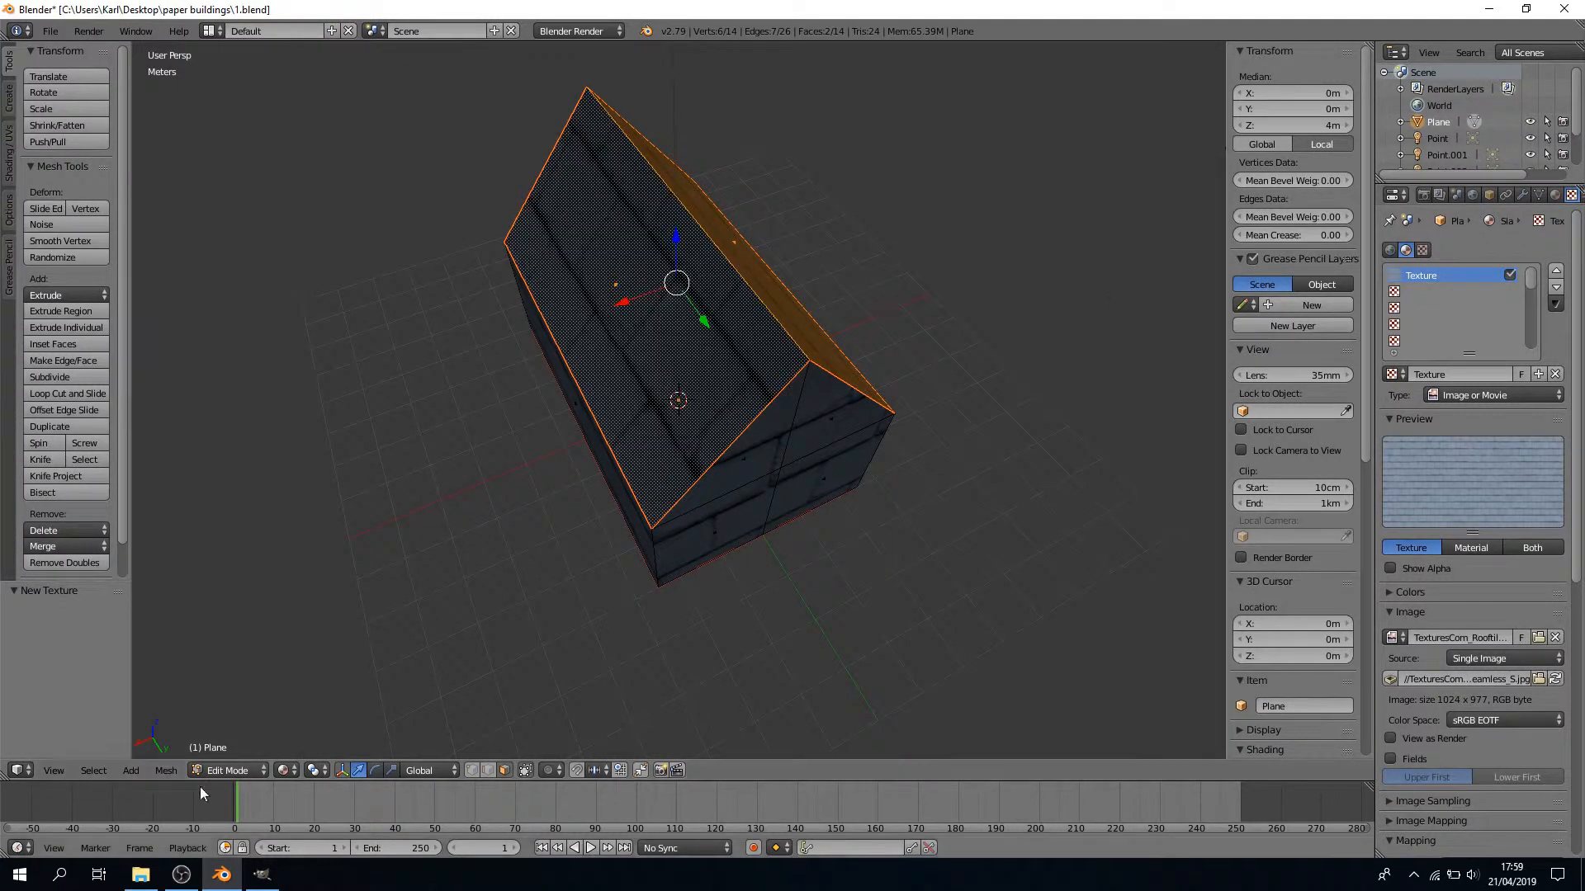
click(284, 770)
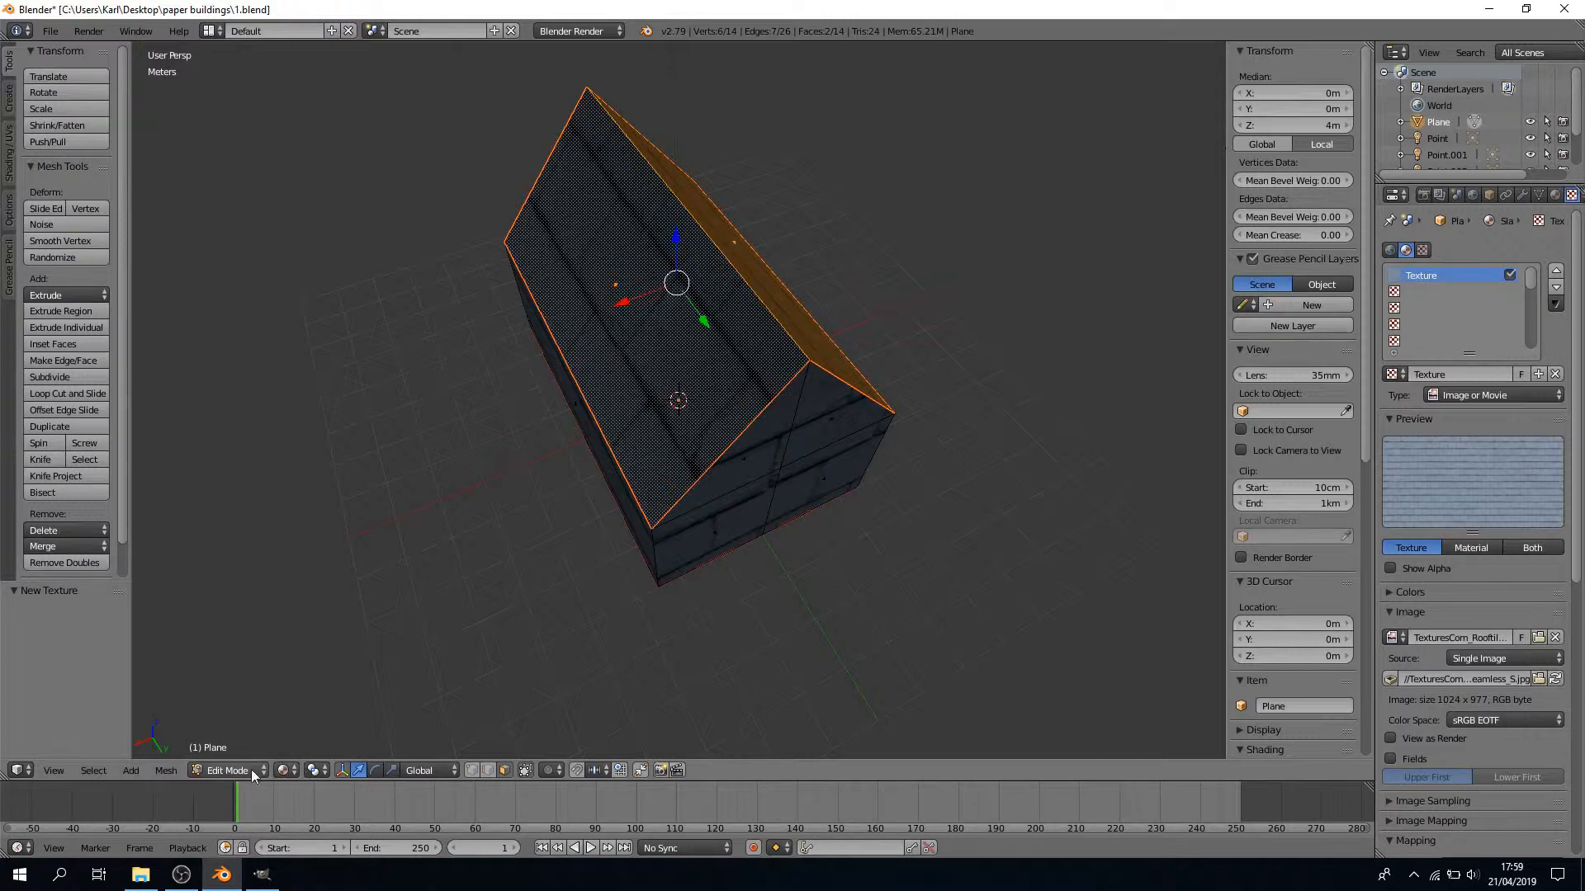
click(284, 771)
click(316, 665)
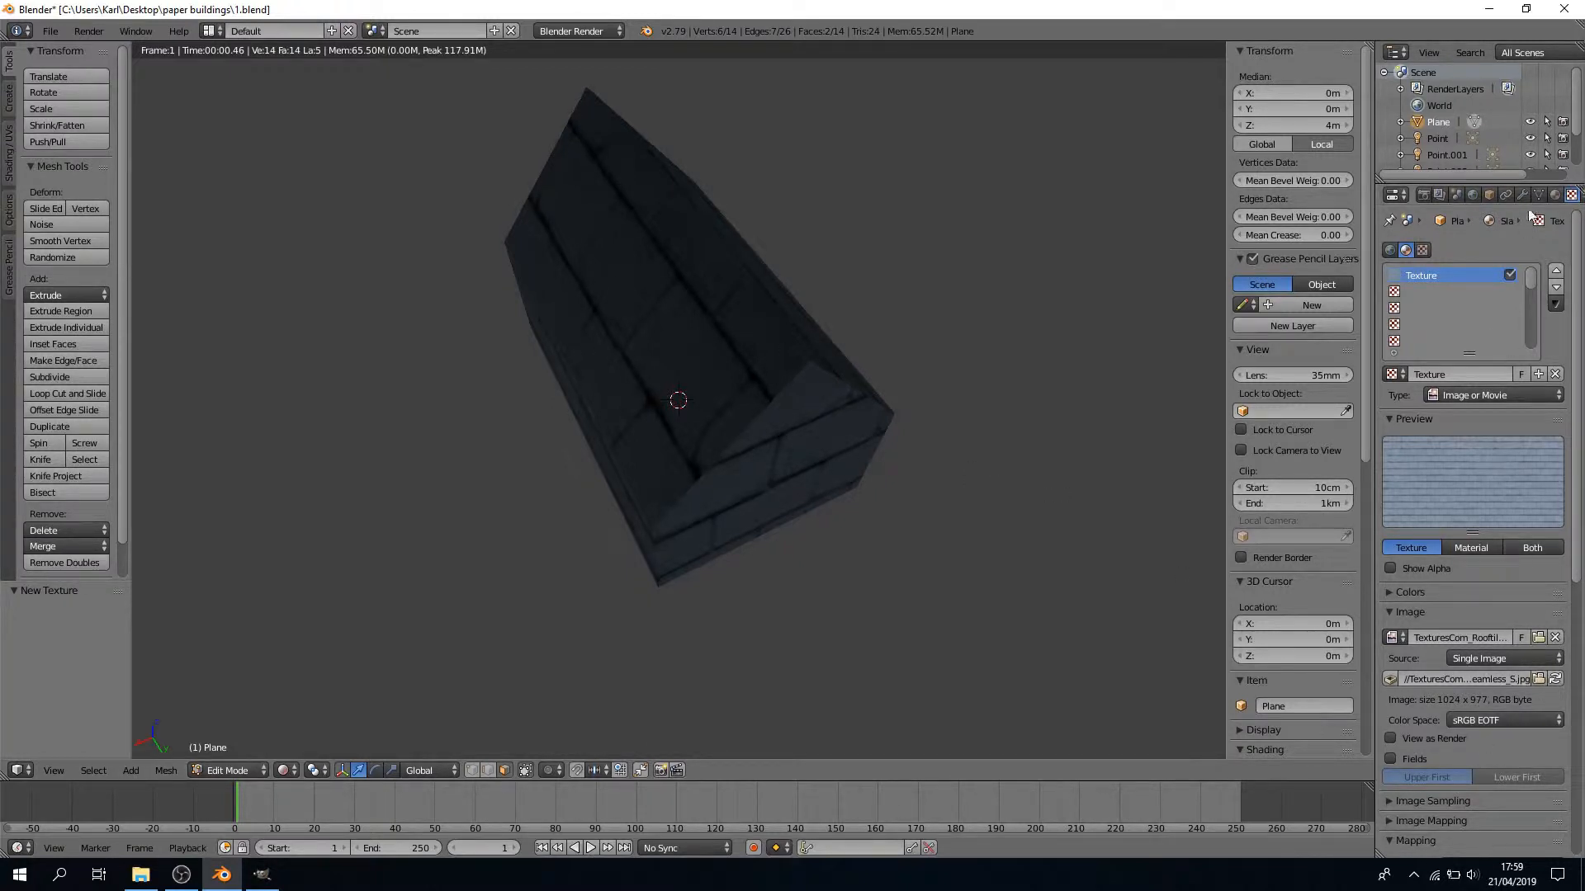
Set the Slate texture's mapping size to 10 on both X and Y
scroll(1508, 630, down, 10)
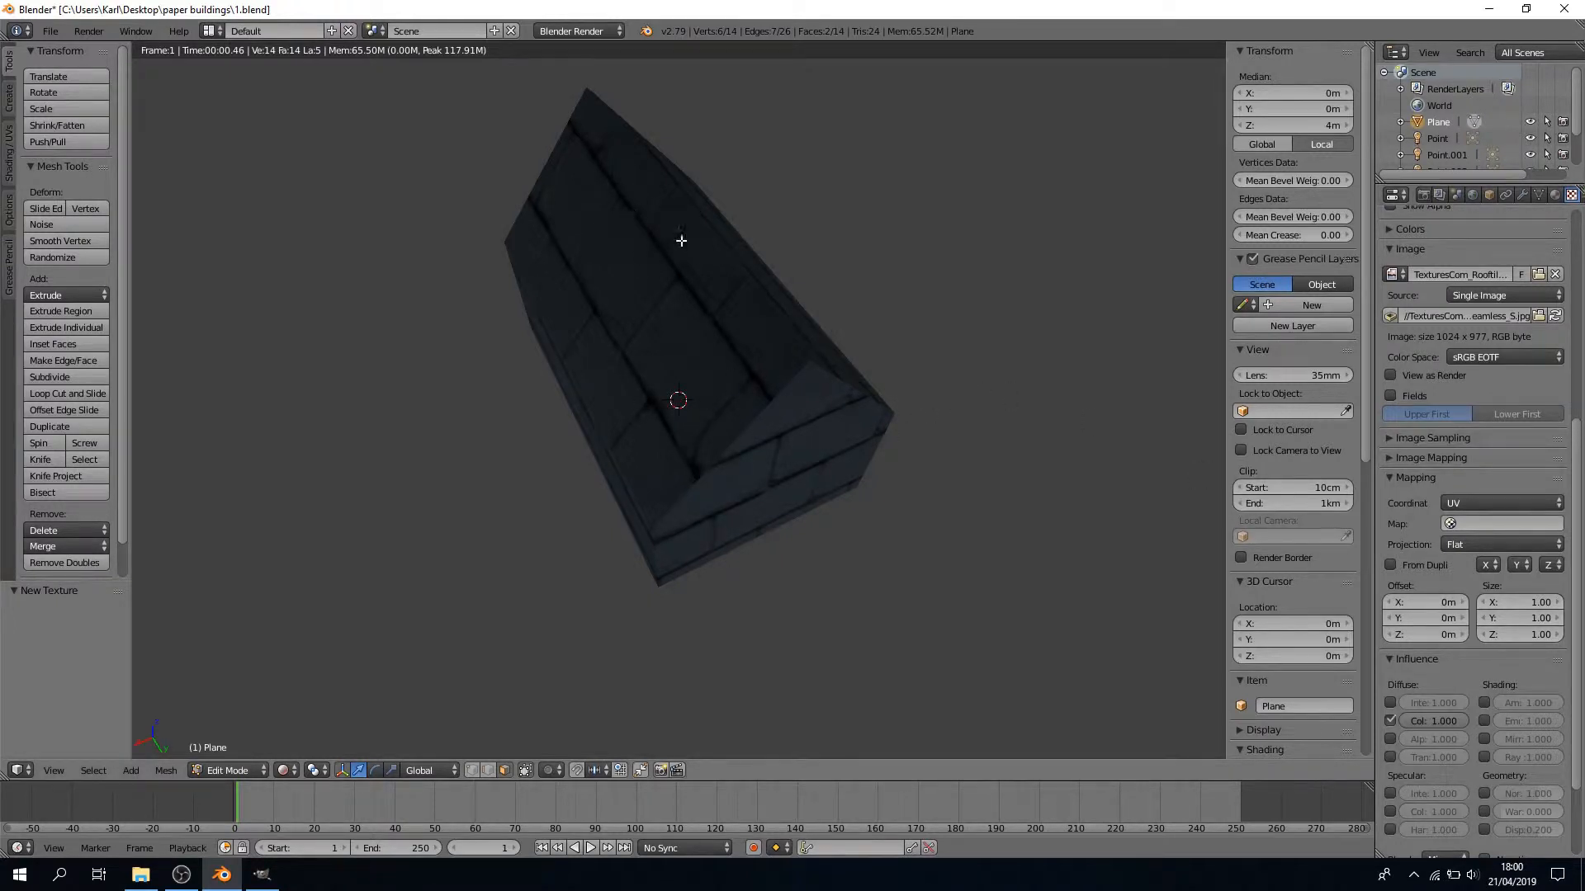
click(1528, 600)
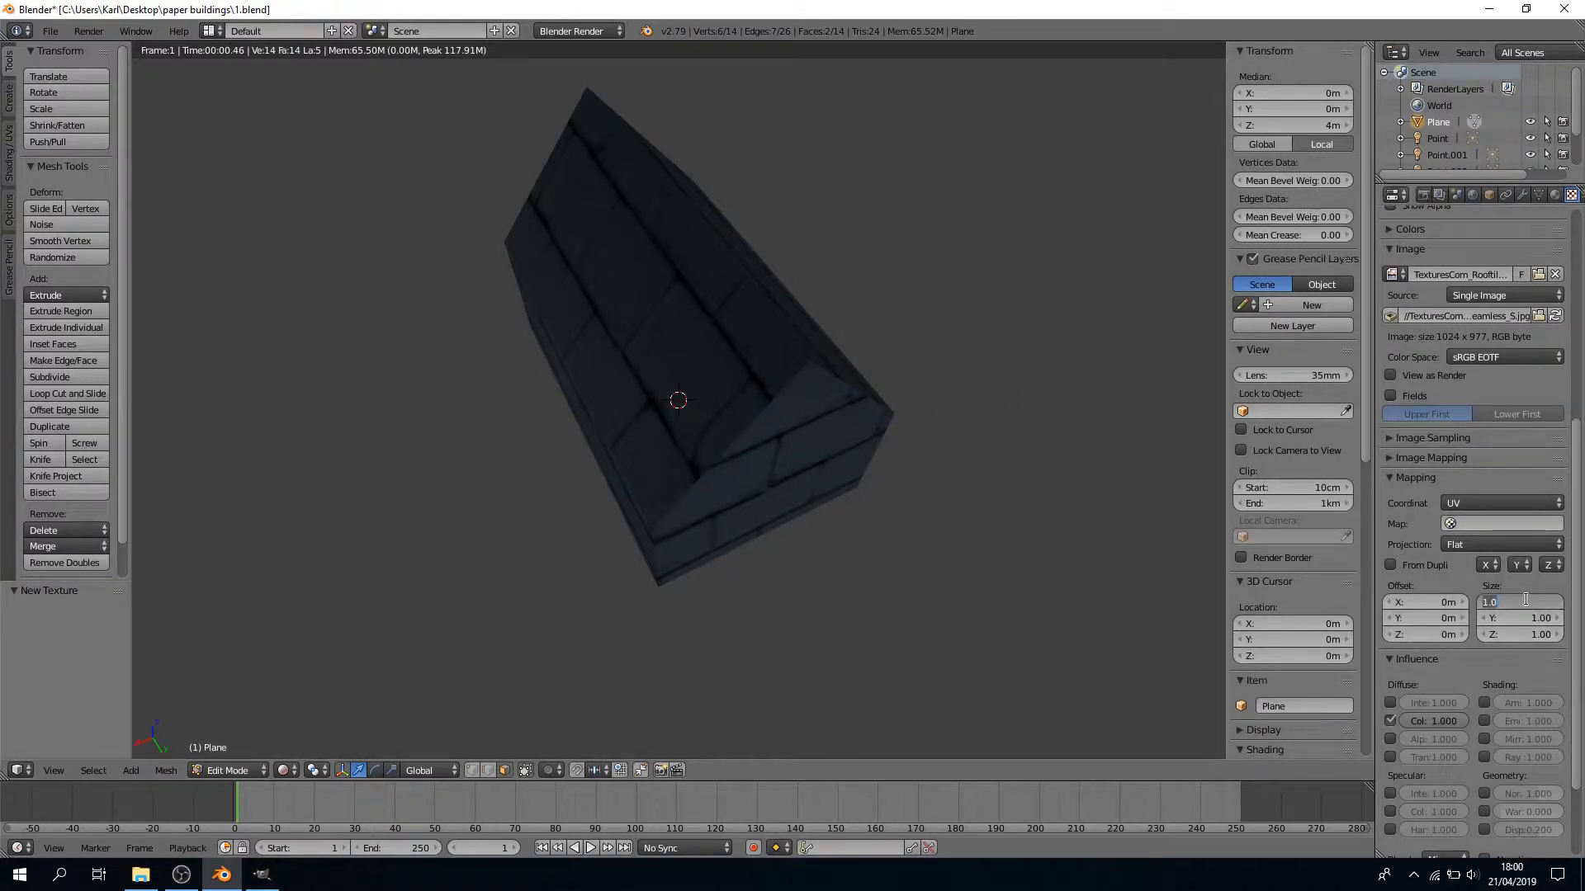
text(10)
click(1535, 618)
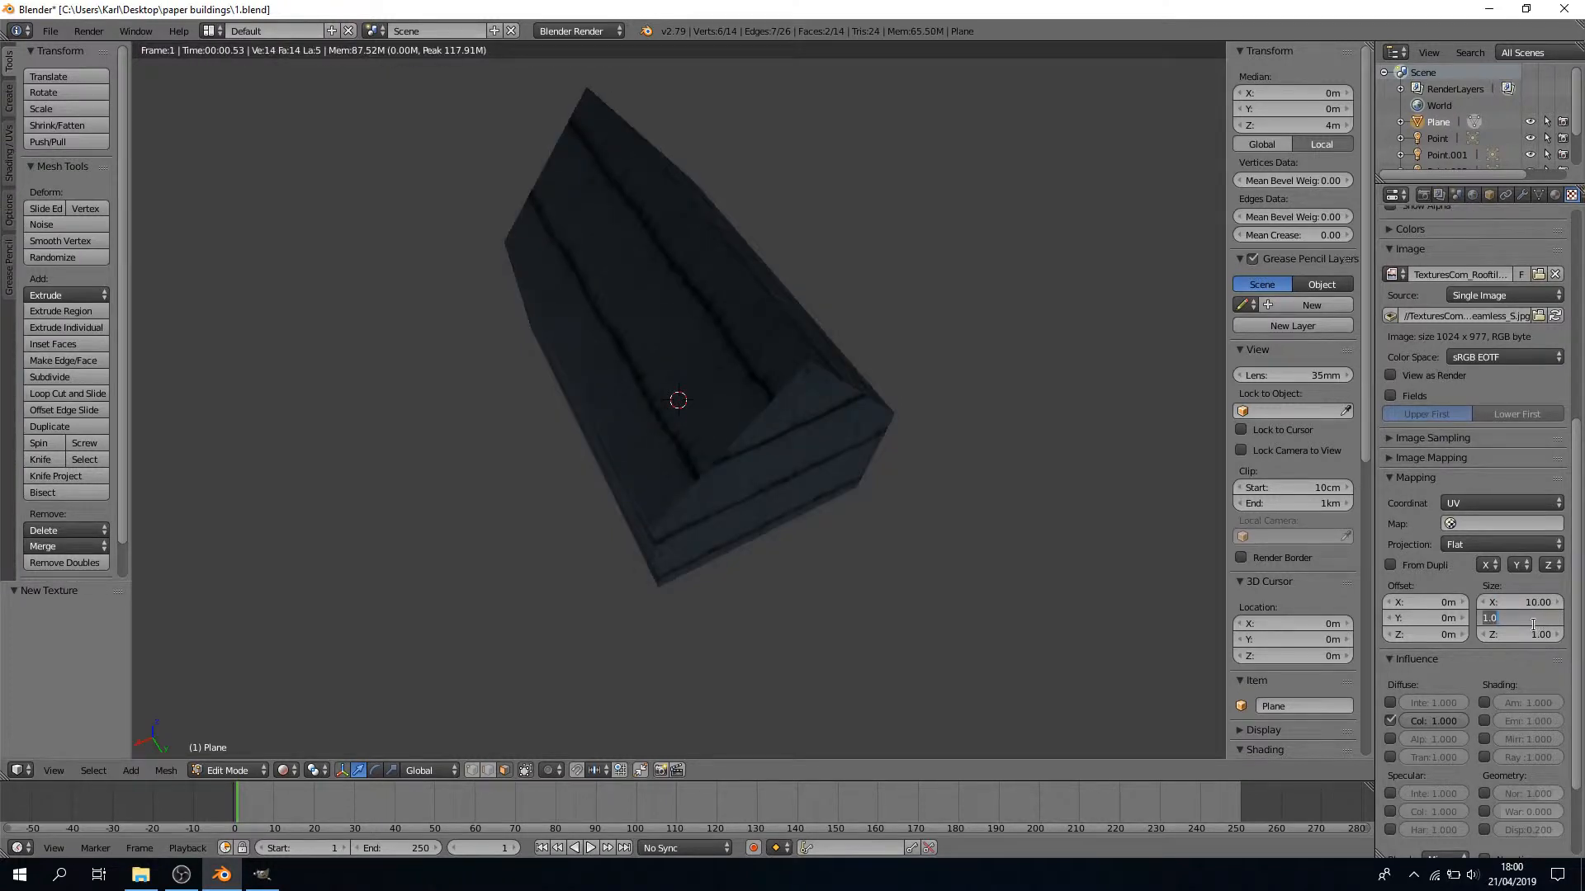
text(1)
key(Return)
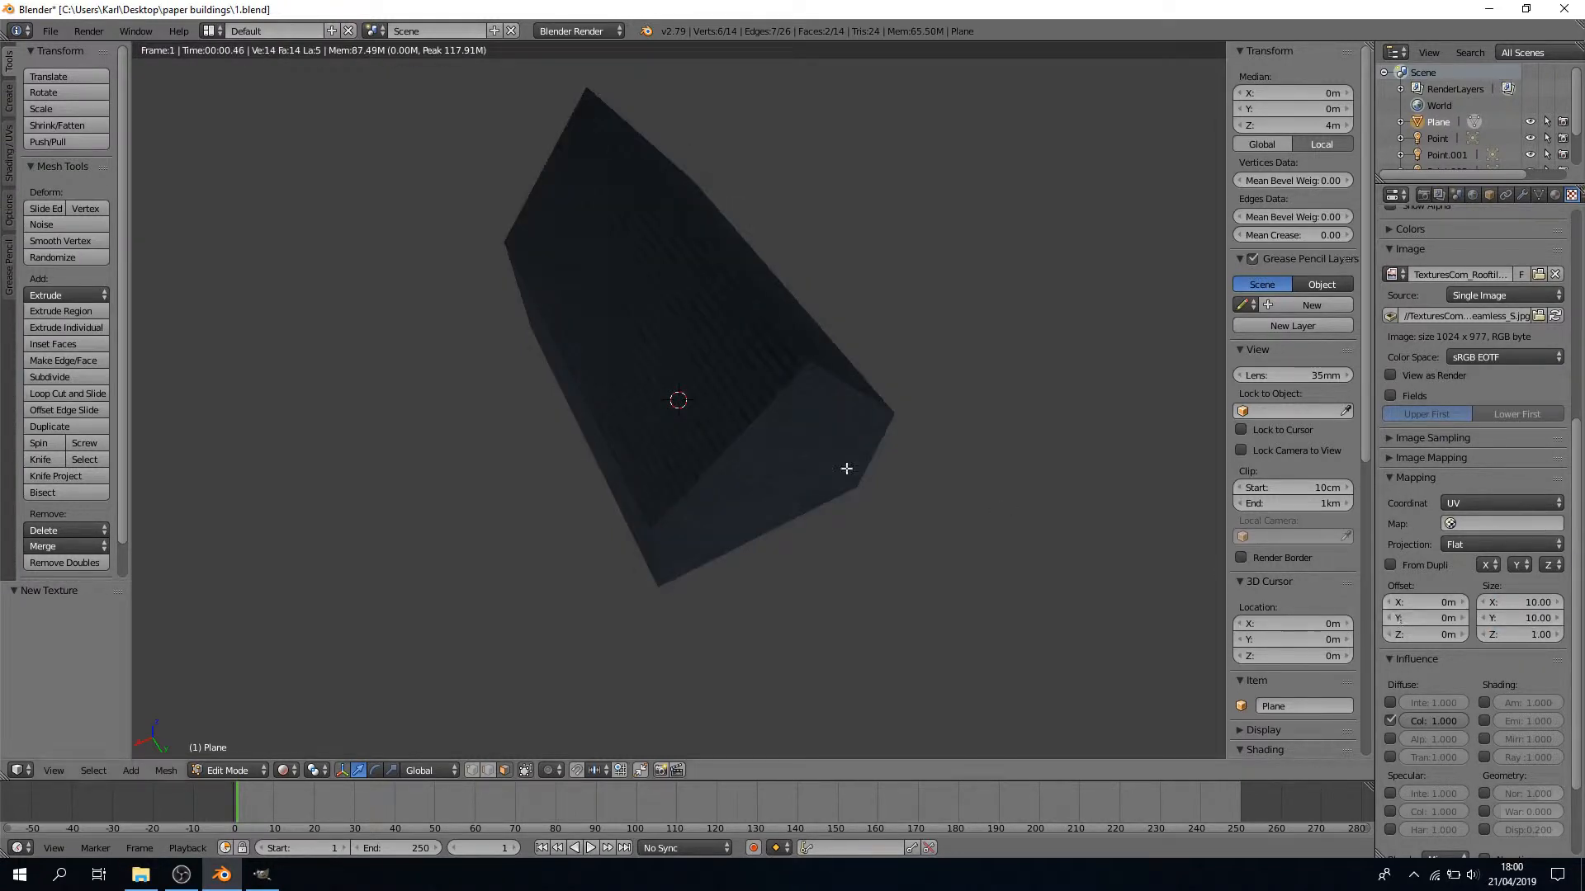
Set the viewport shading to Texture and select the four triangular gable faces on both ends of the house
middle_drag(494, 556, 520, 534)
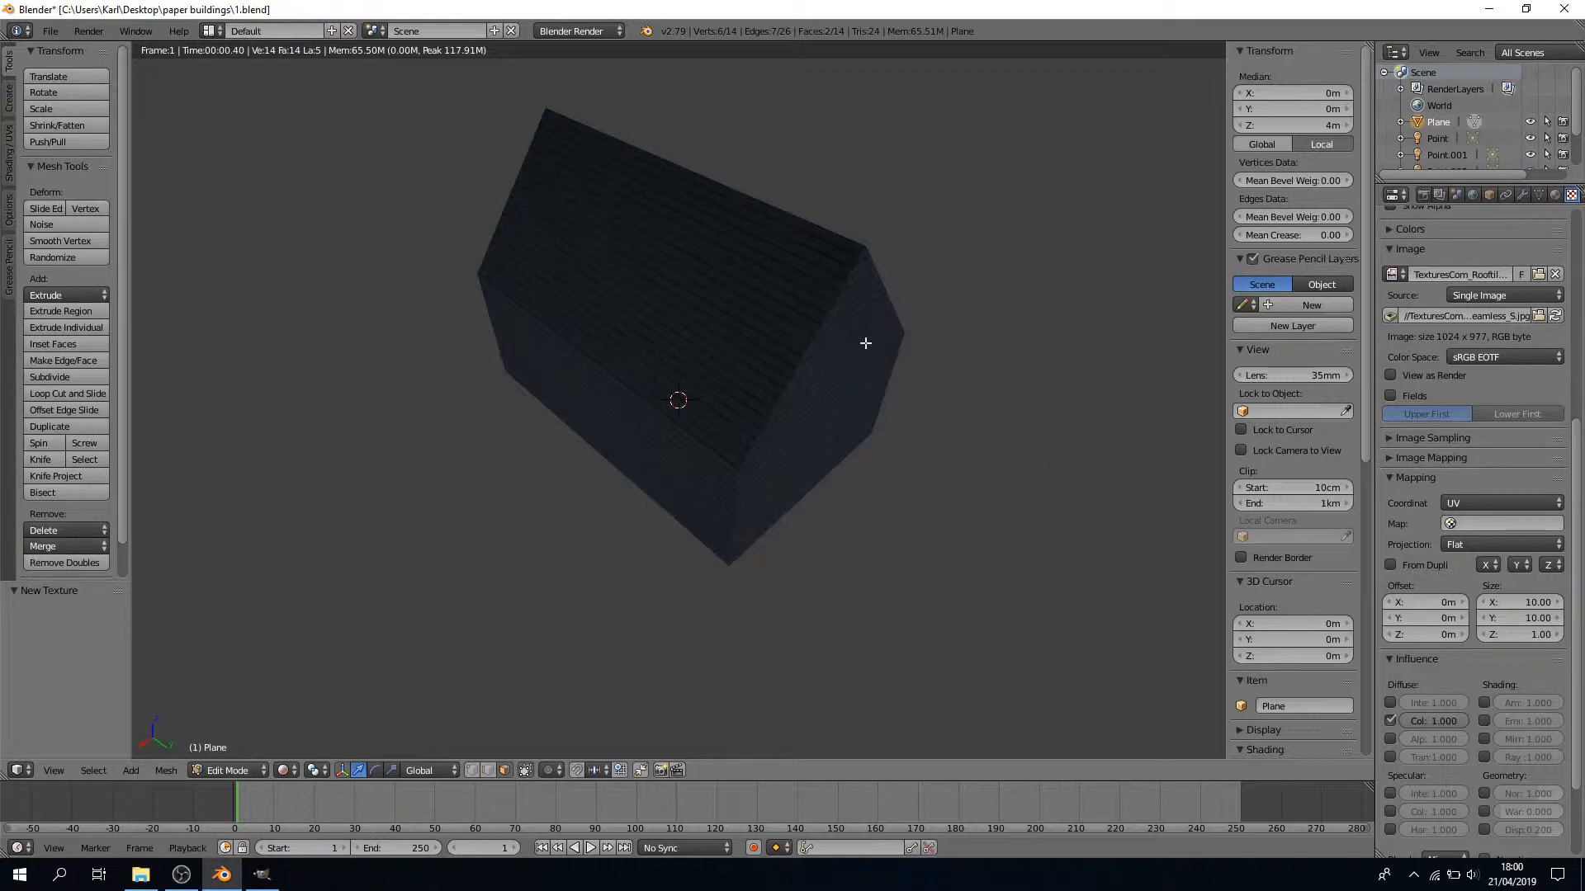
click(278, 774)
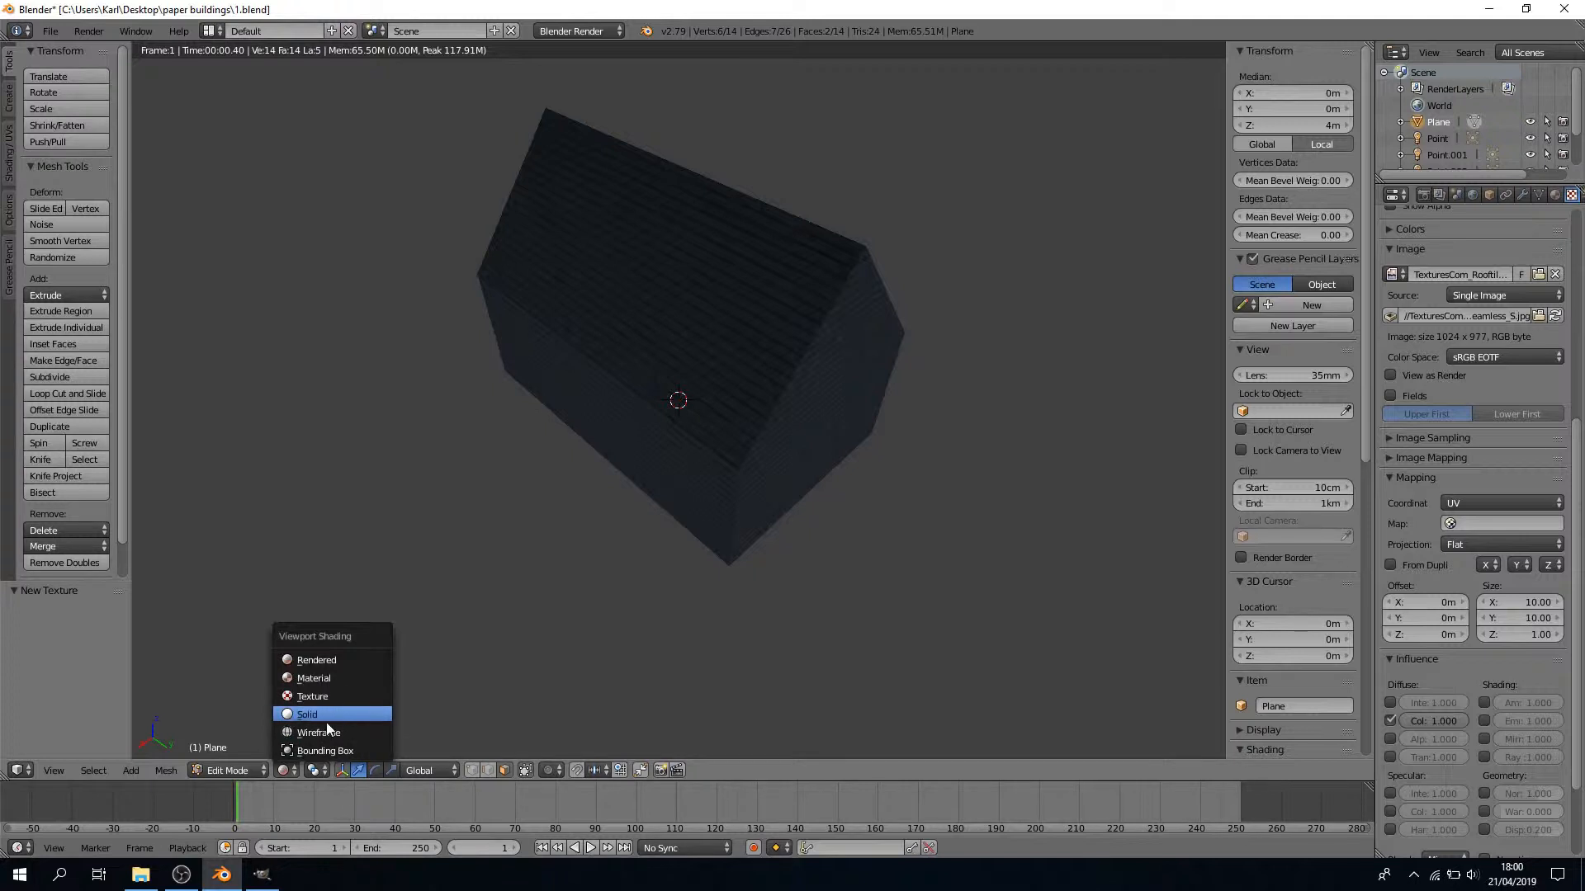
click(325, 697)
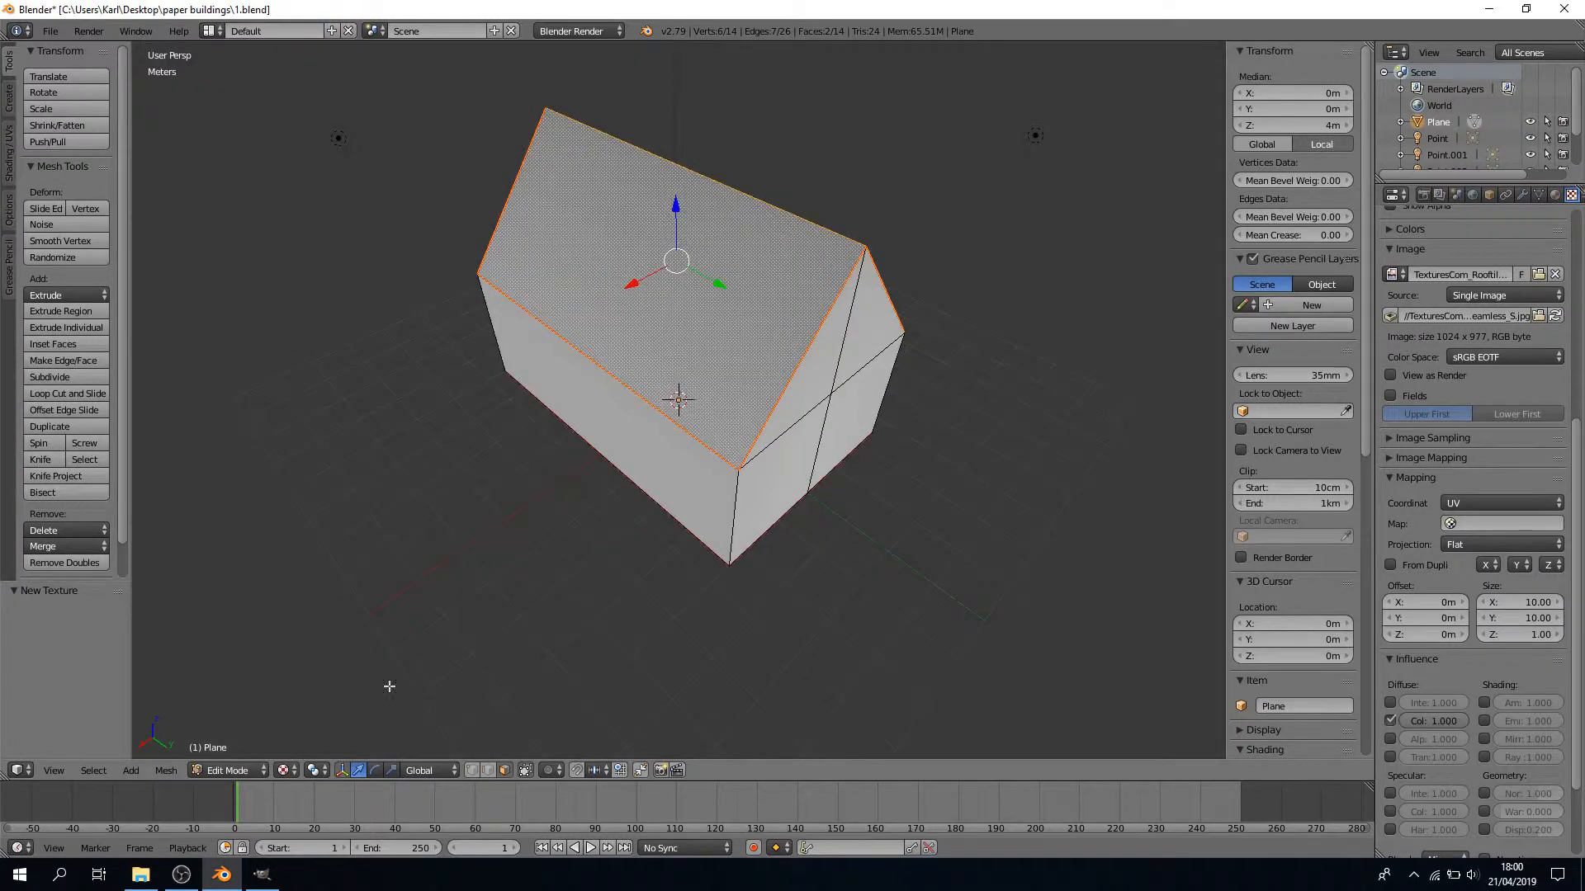
right_click(815, 364)
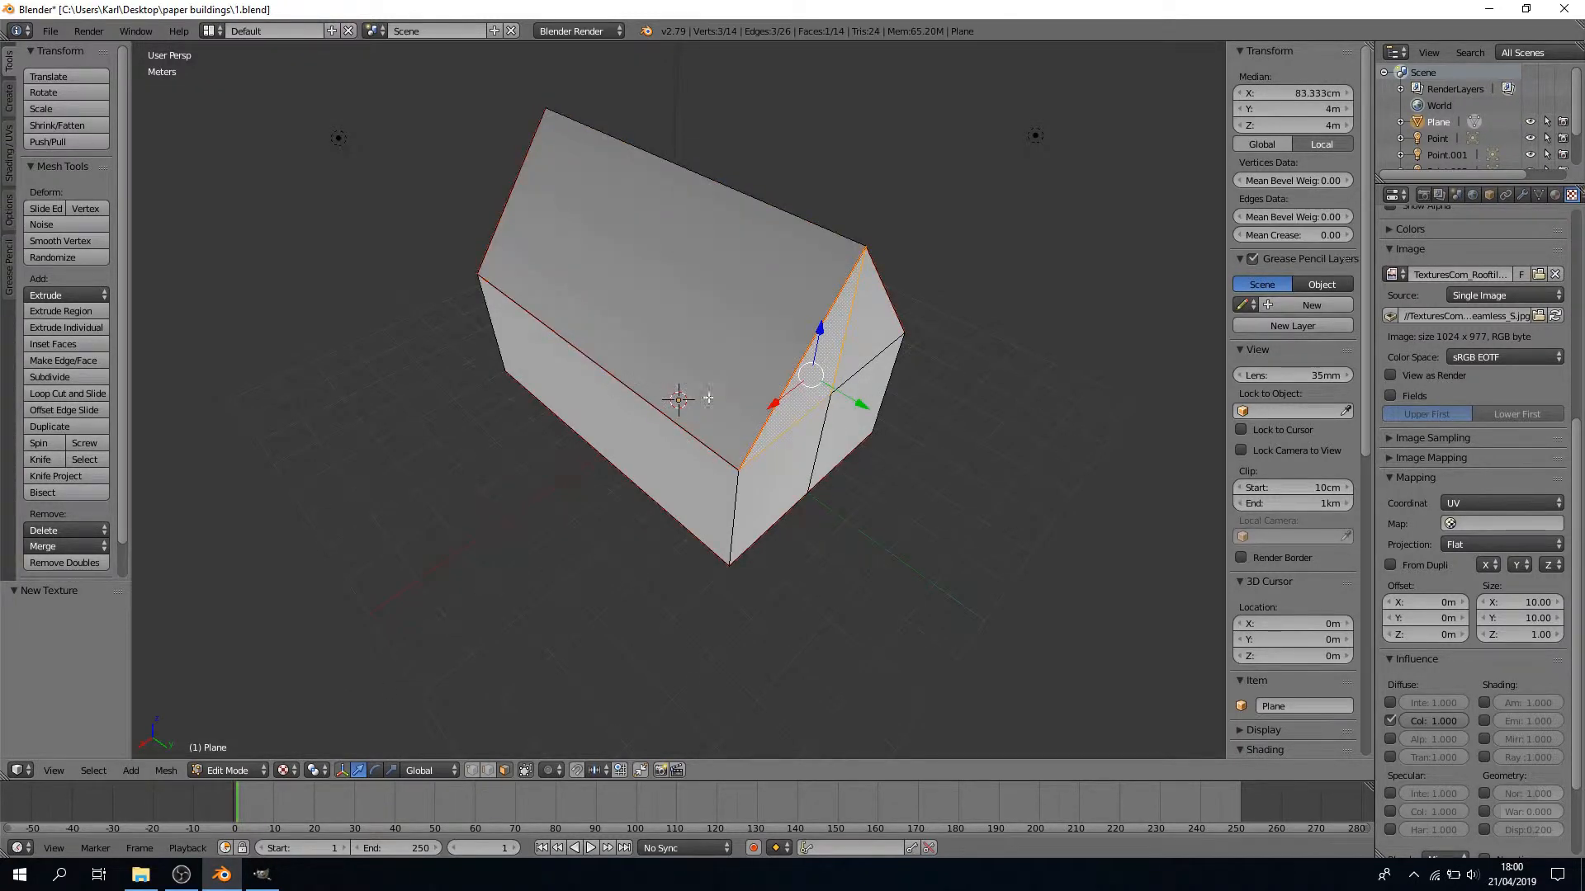
right_click(876, 323)
middle_drag(297, 439, 516, 334)
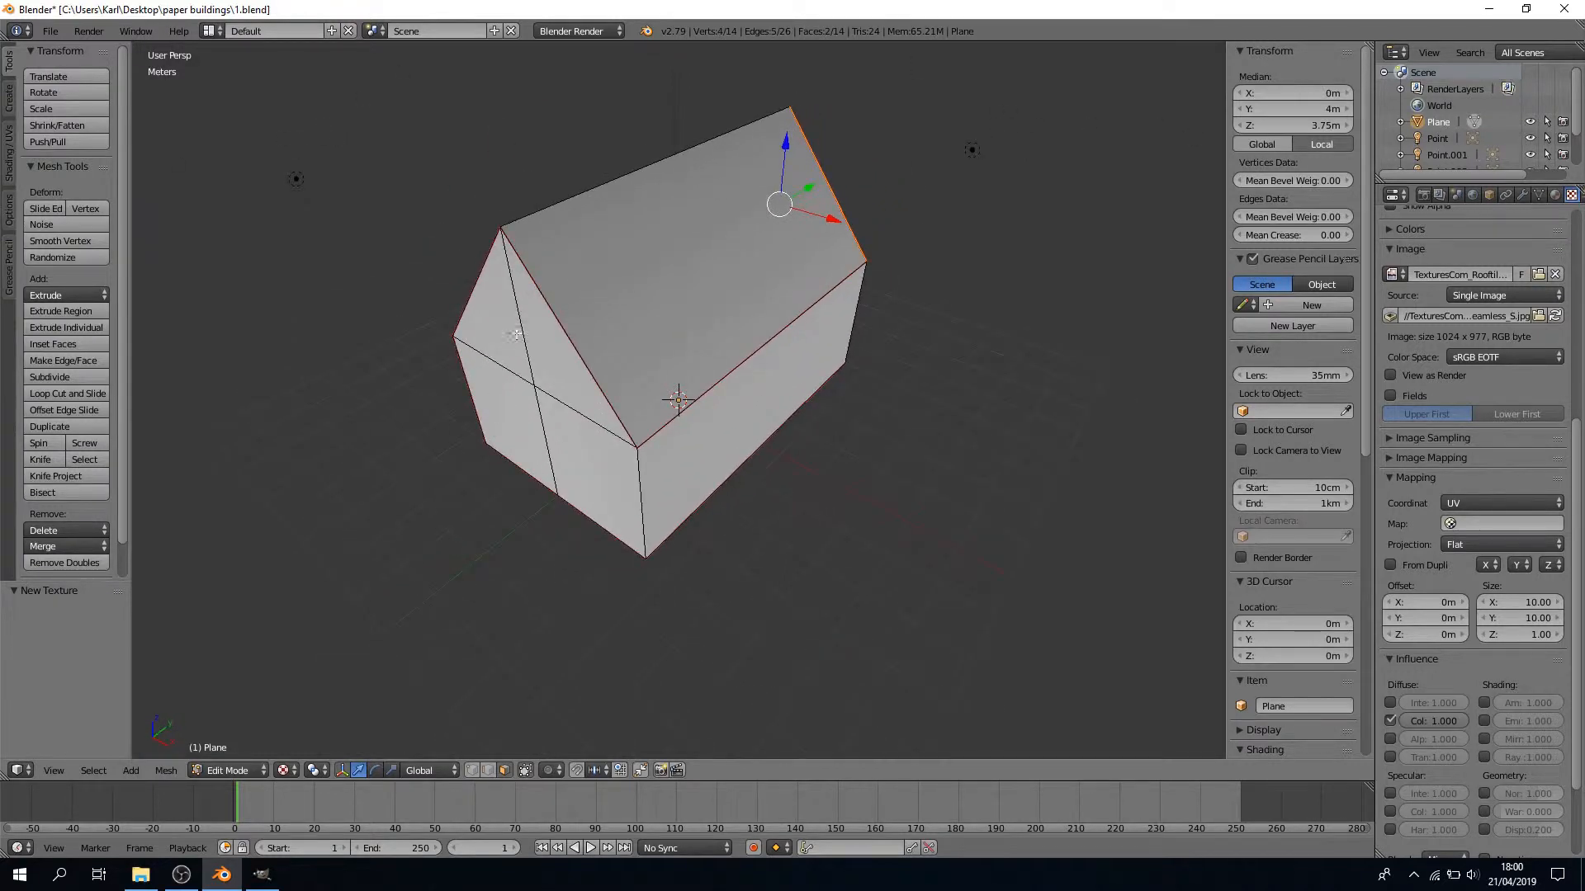
shift+right_click(513, 323)
shift+right_click(554, 349)
middle_drag(863, 513, 723, 494)
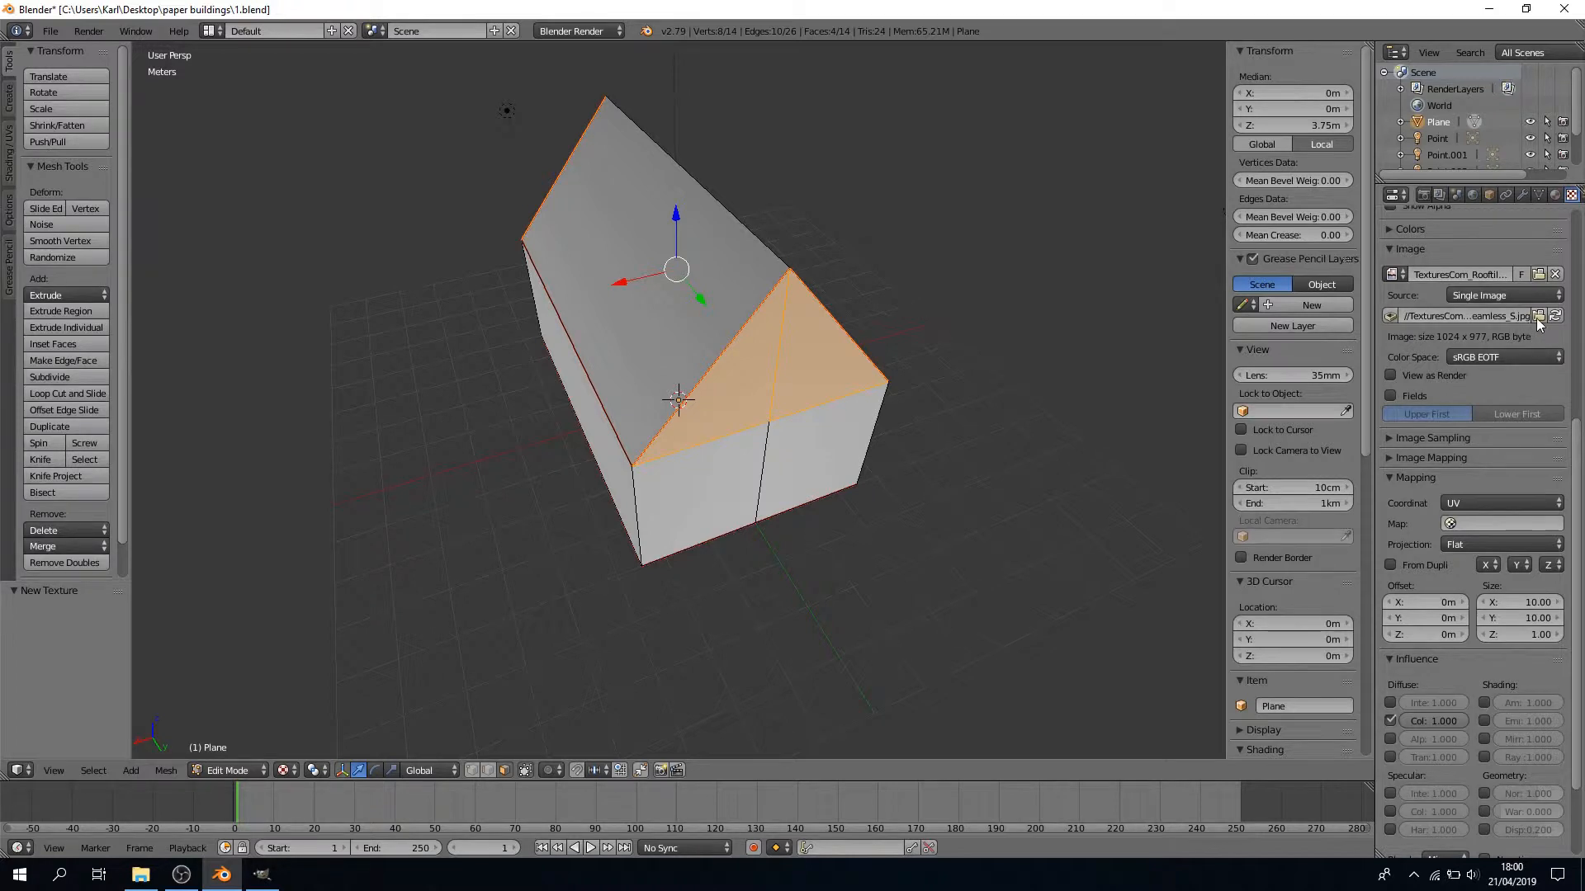
Add a second material slot with a new material named Planks and set its specular intensity to 0
scroll(1497, 350, up, 8)
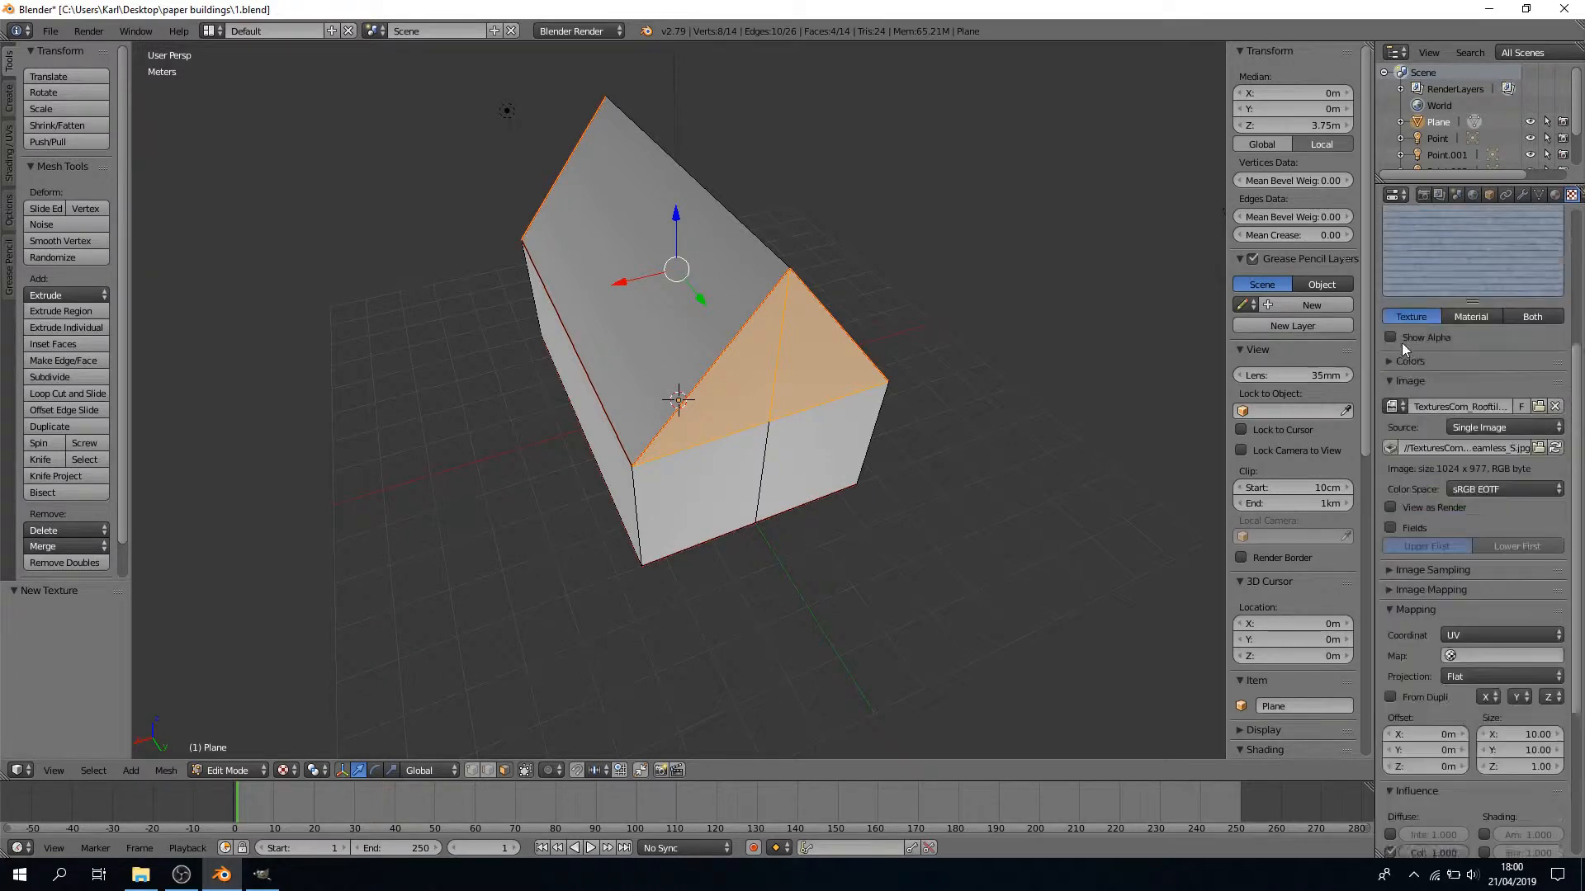
click(1555, 195)
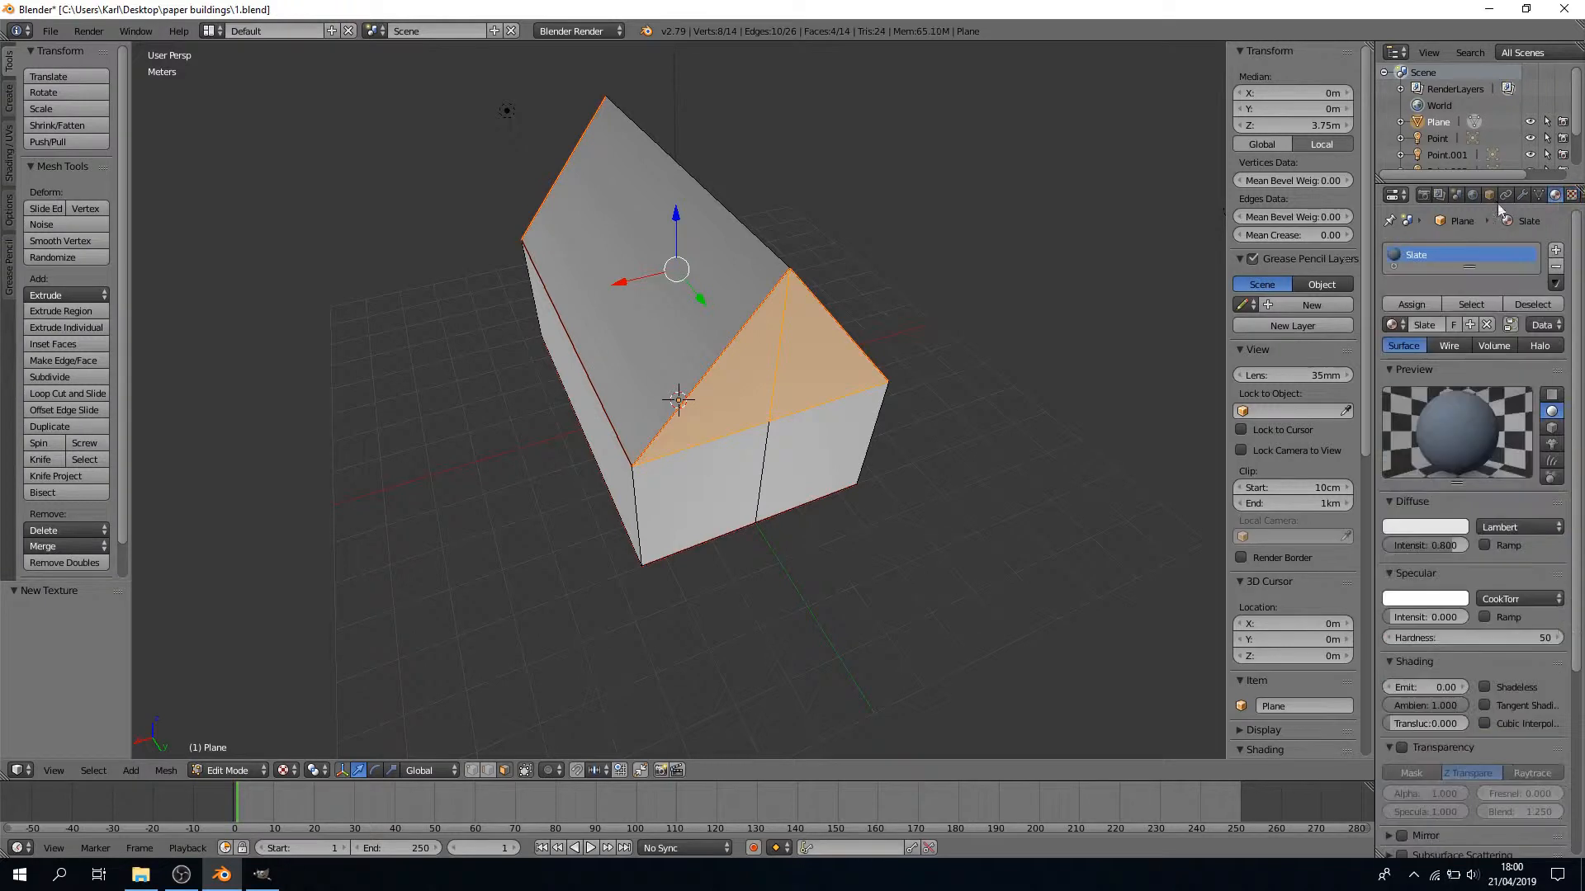
click(1557, 251)
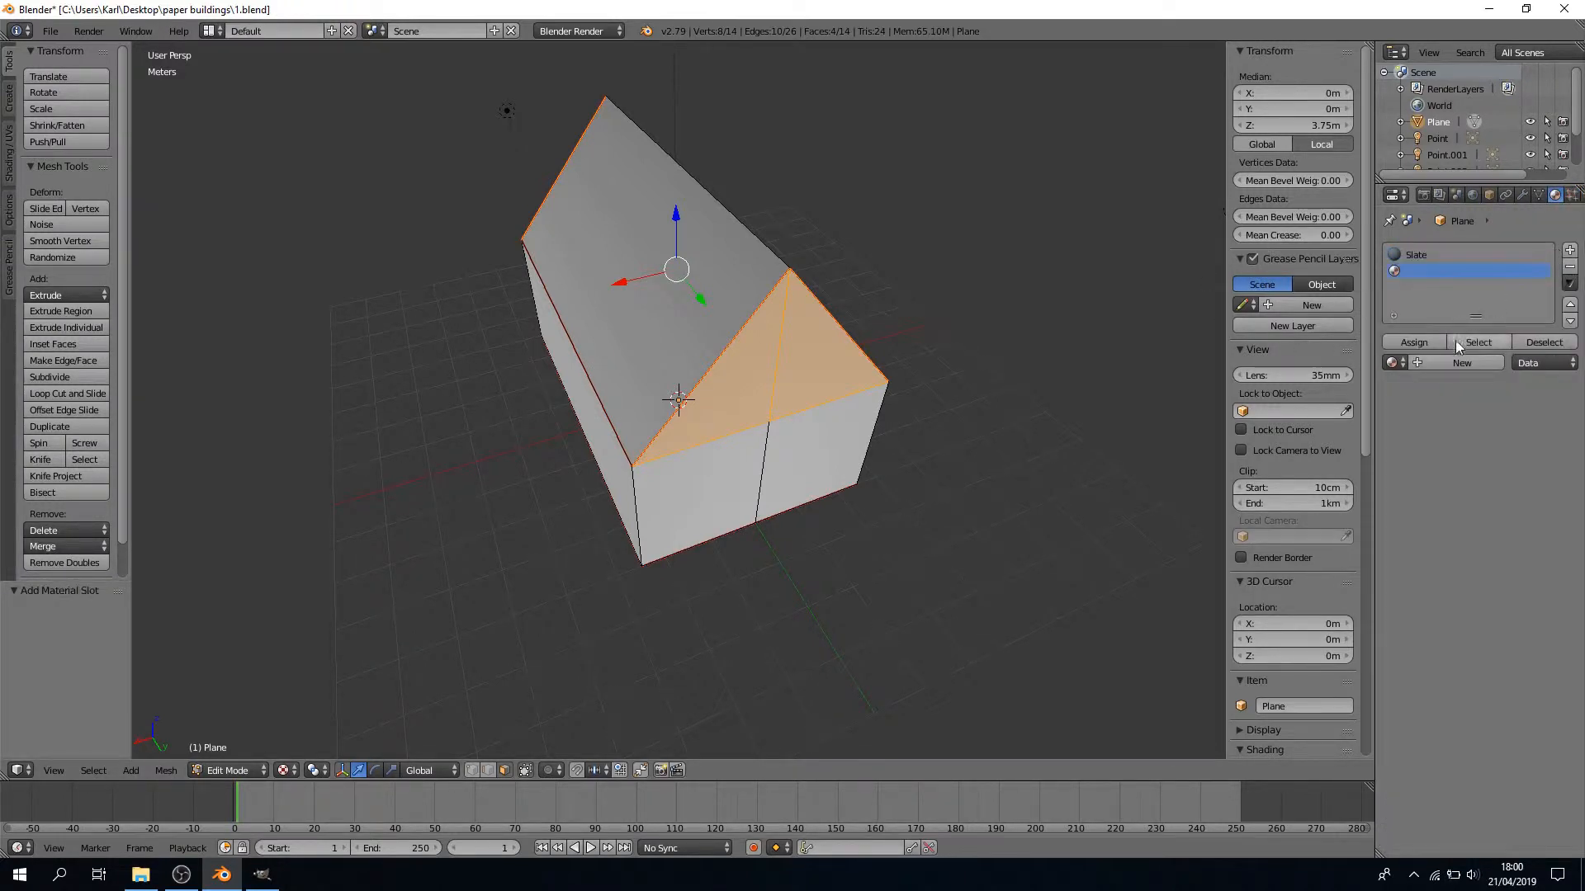
click(1456, 361)
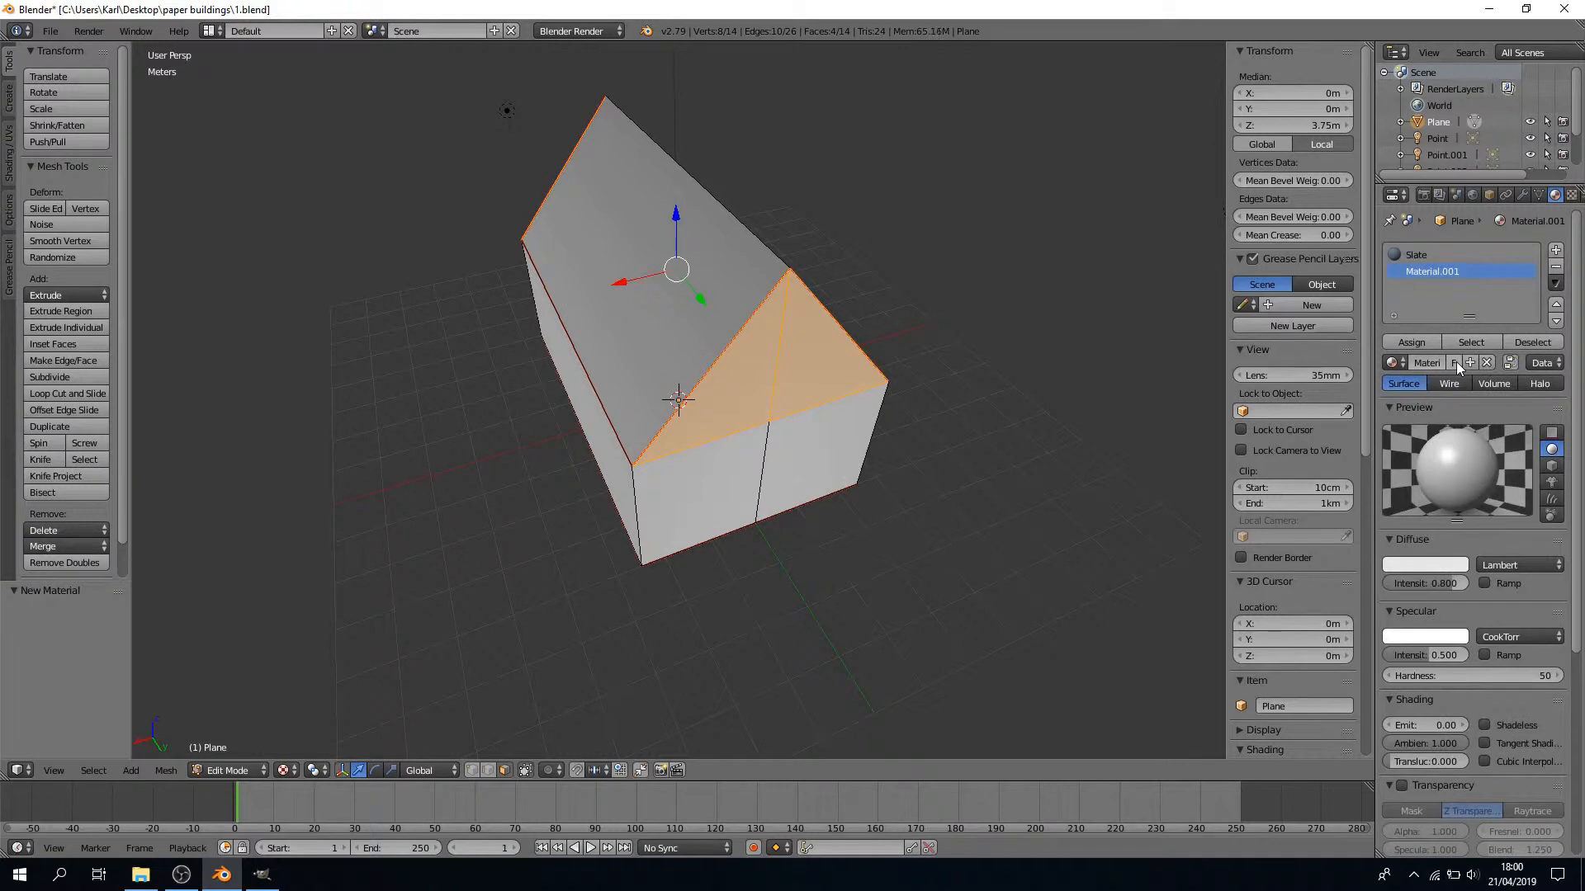
double_click(1437, 272)
text(p)
text(P)
key(Return)
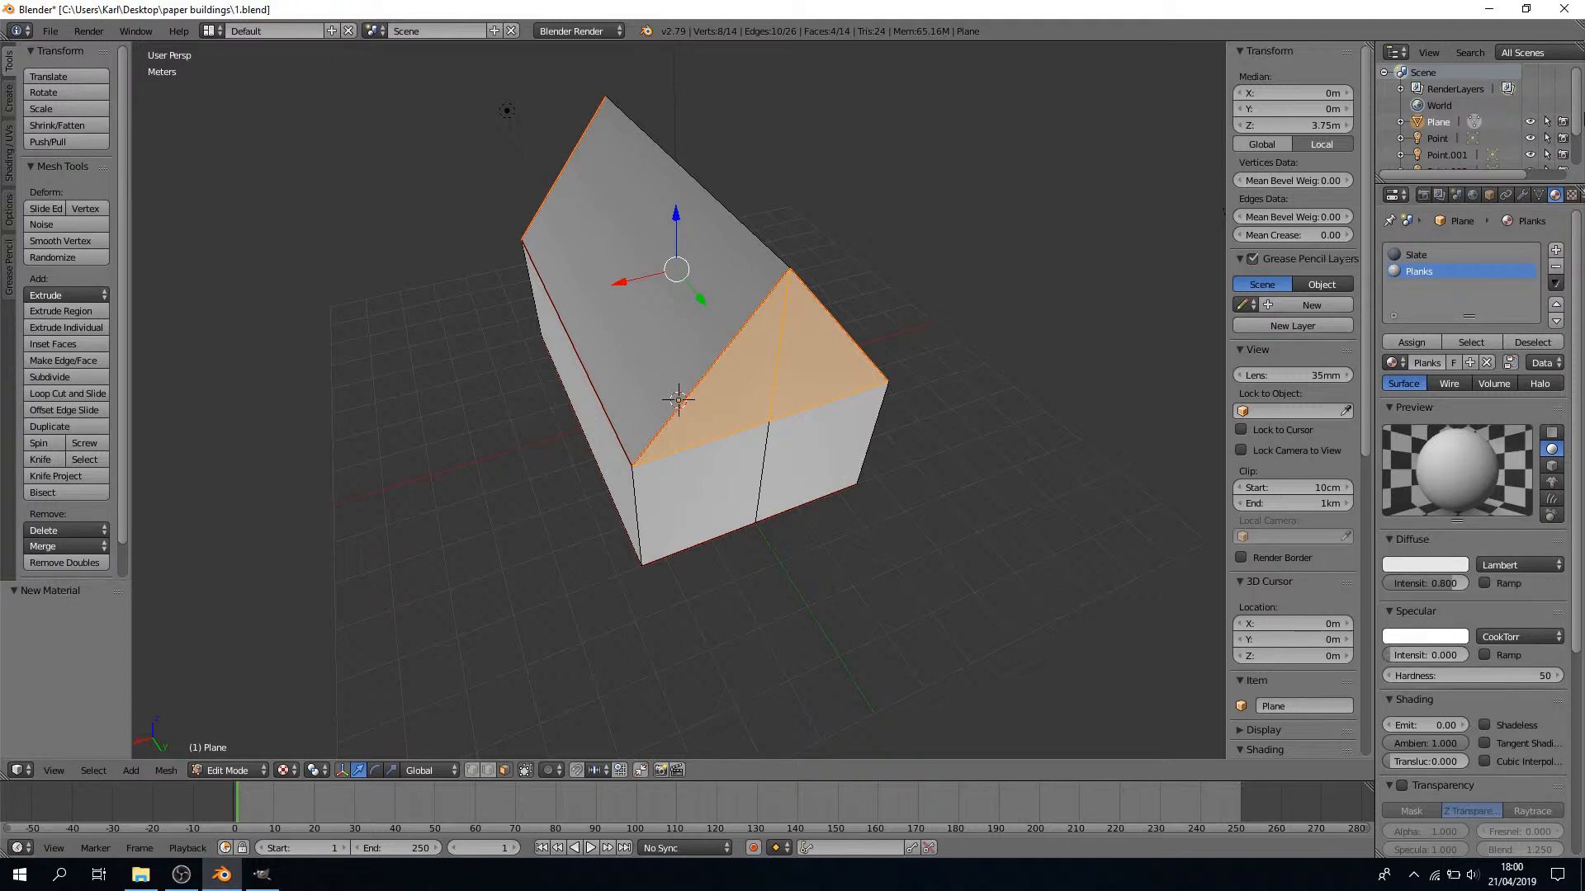
Add a new image texture to the Planks material using TexturesCom_OldPlanks2_2x2_1K_albedo.tif from the planks folder
click(1570, 195)
click(1507, 376)
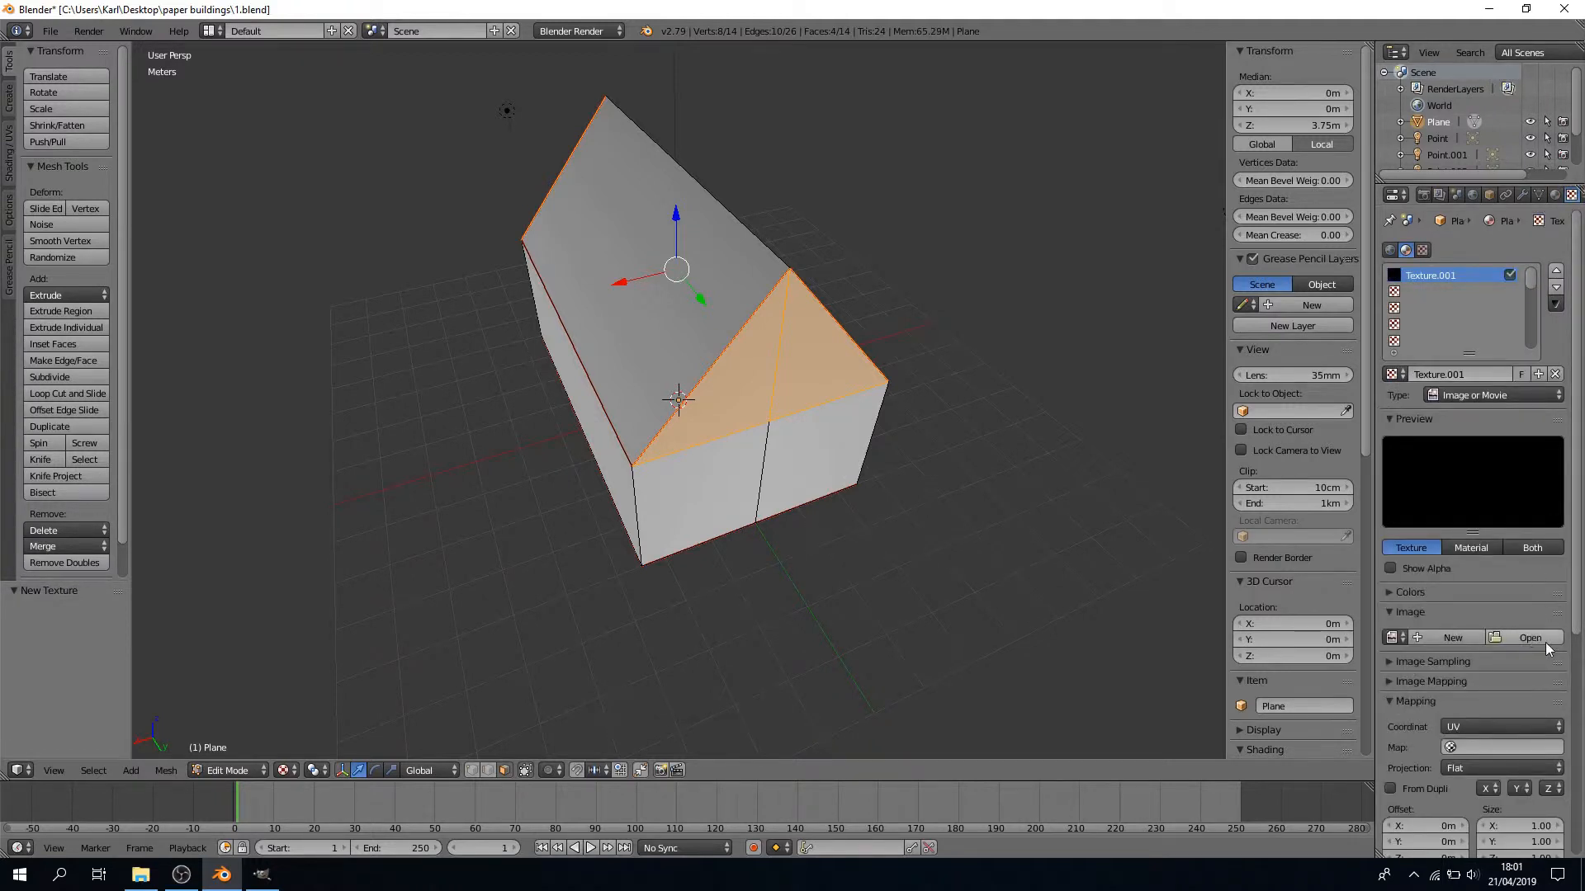
click(1540, 642)
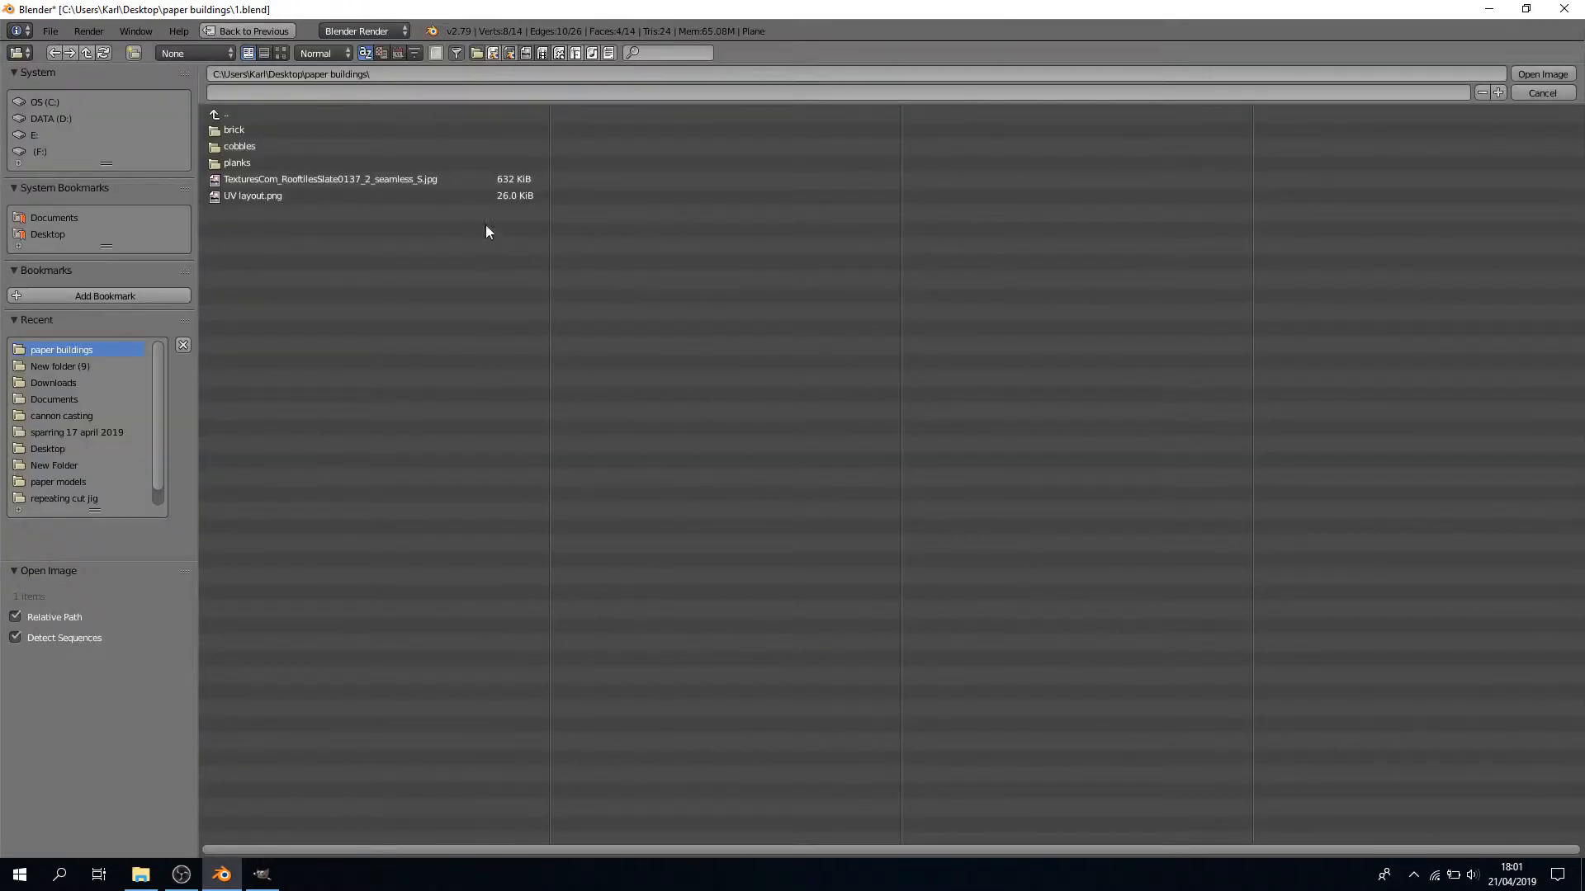
click(237, 163)
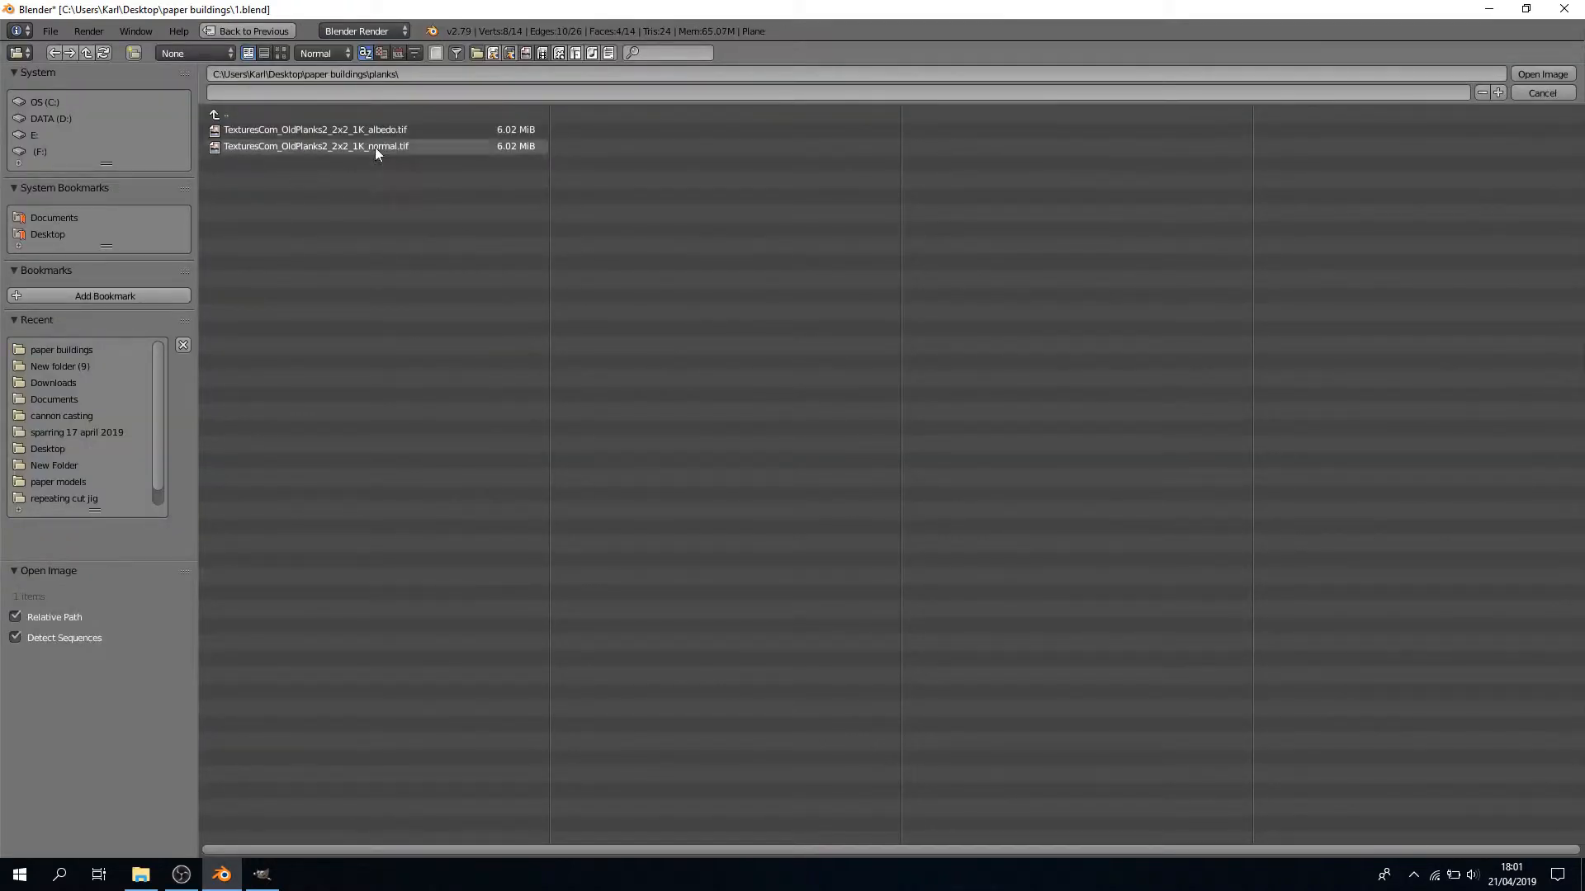
double_click(353, 131)
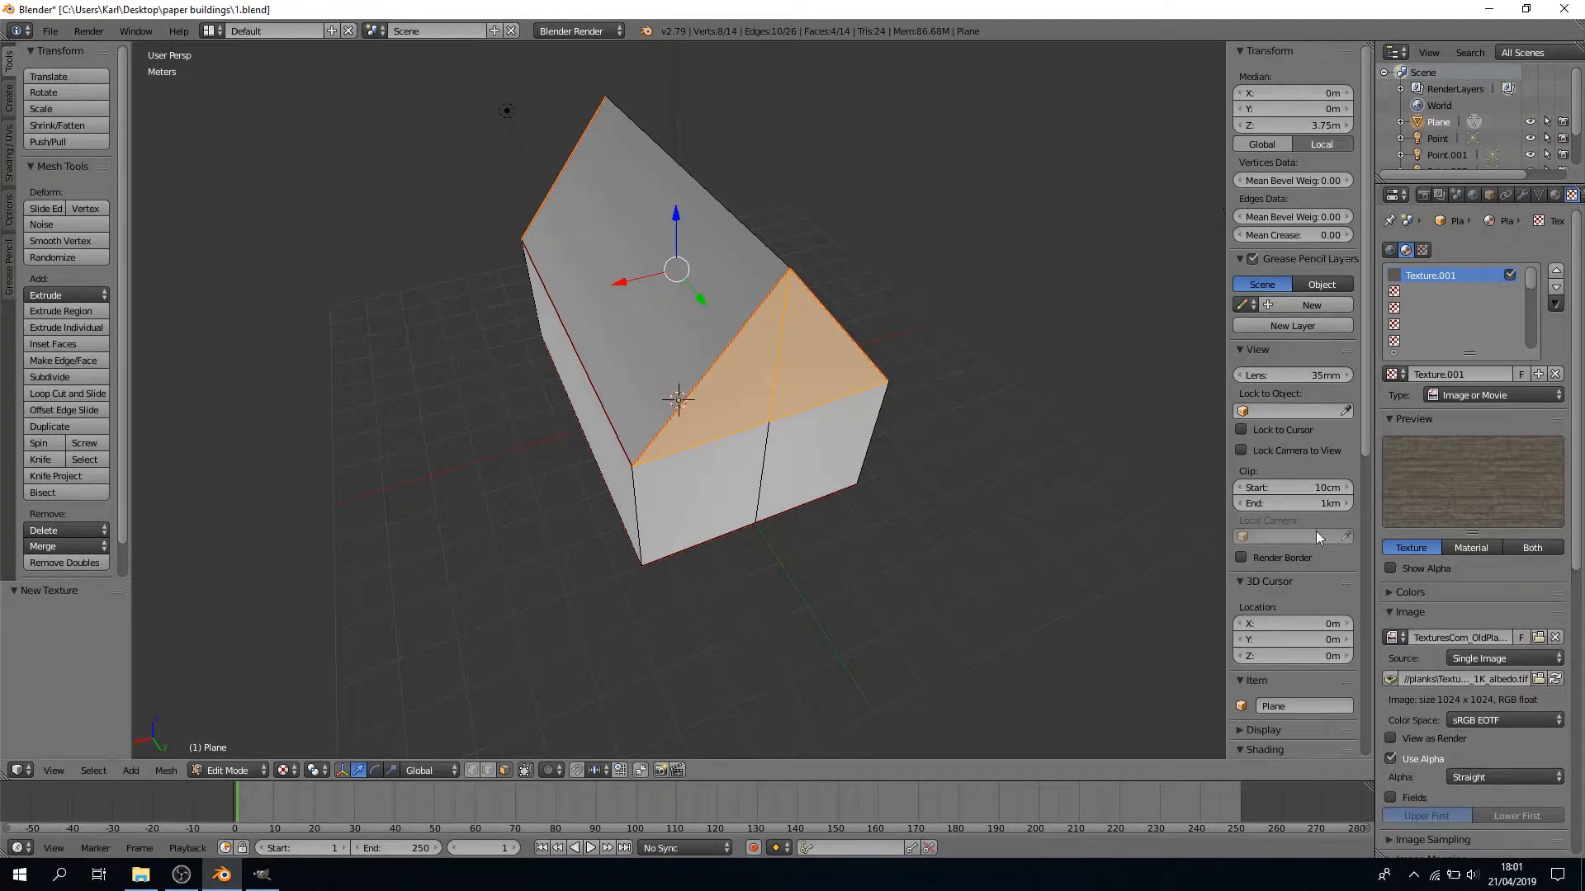
Set the viewport shading to Rendered and assign the Planks material to the selected gable faces
click(288, 772)
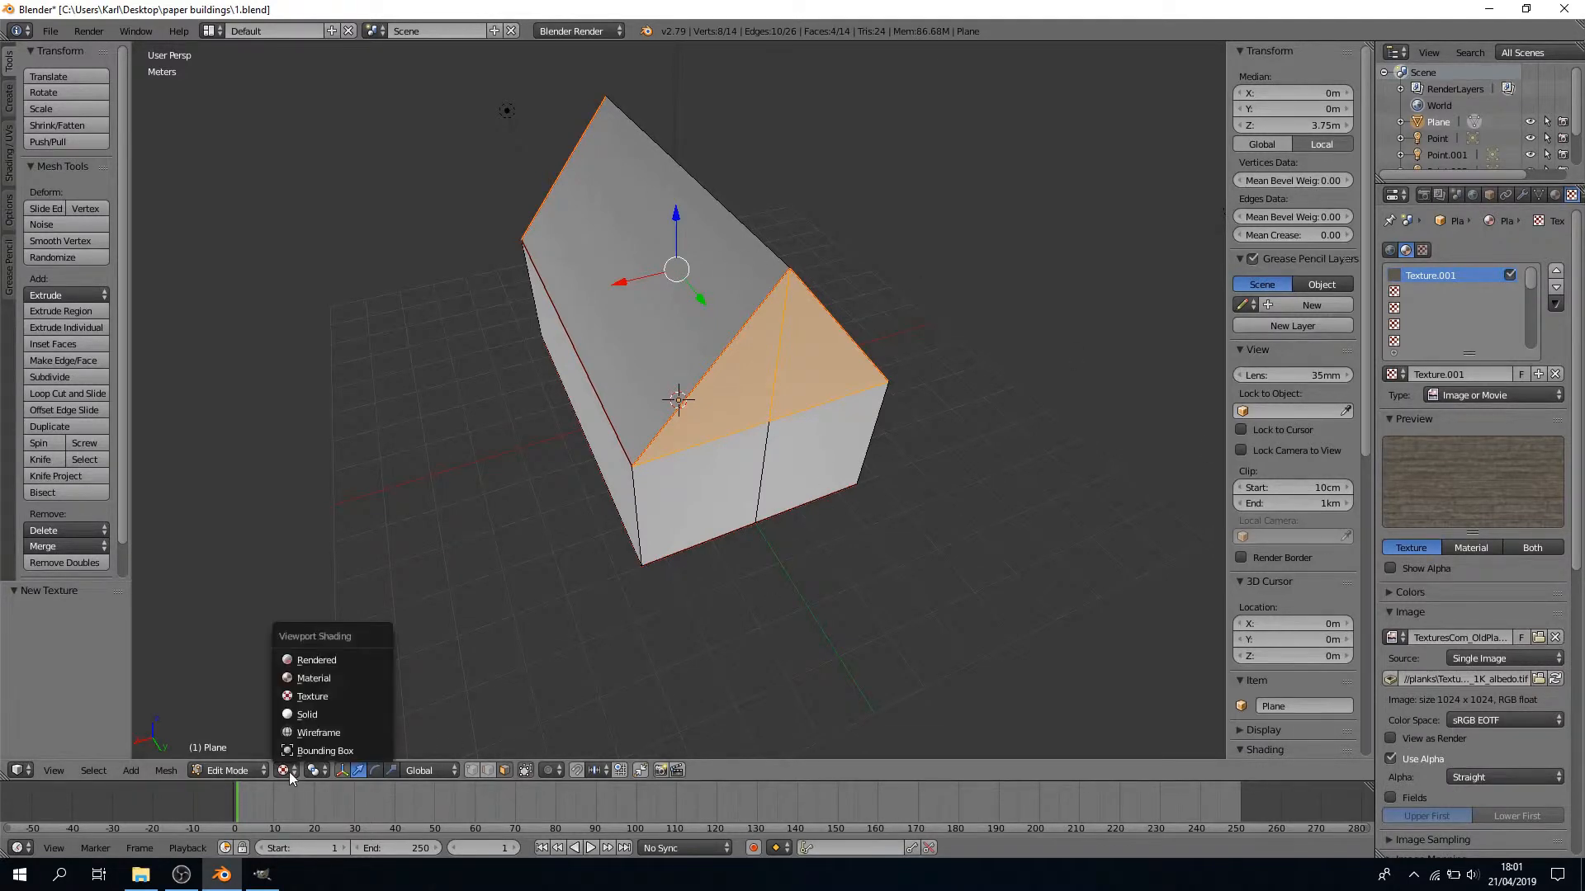
click(313, 664)
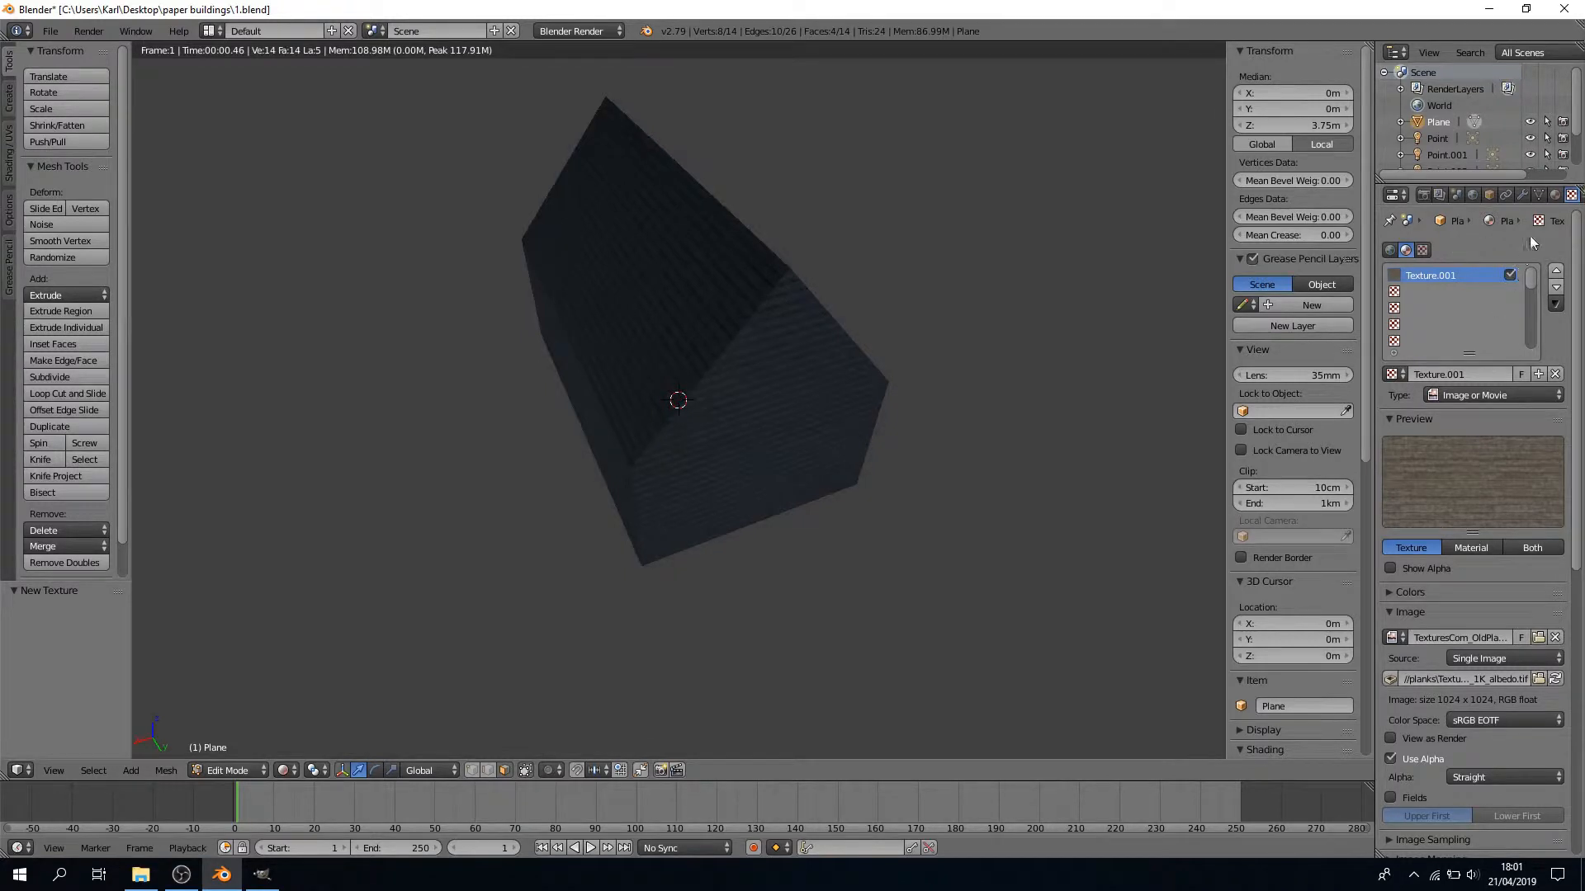
click(1554, 194)
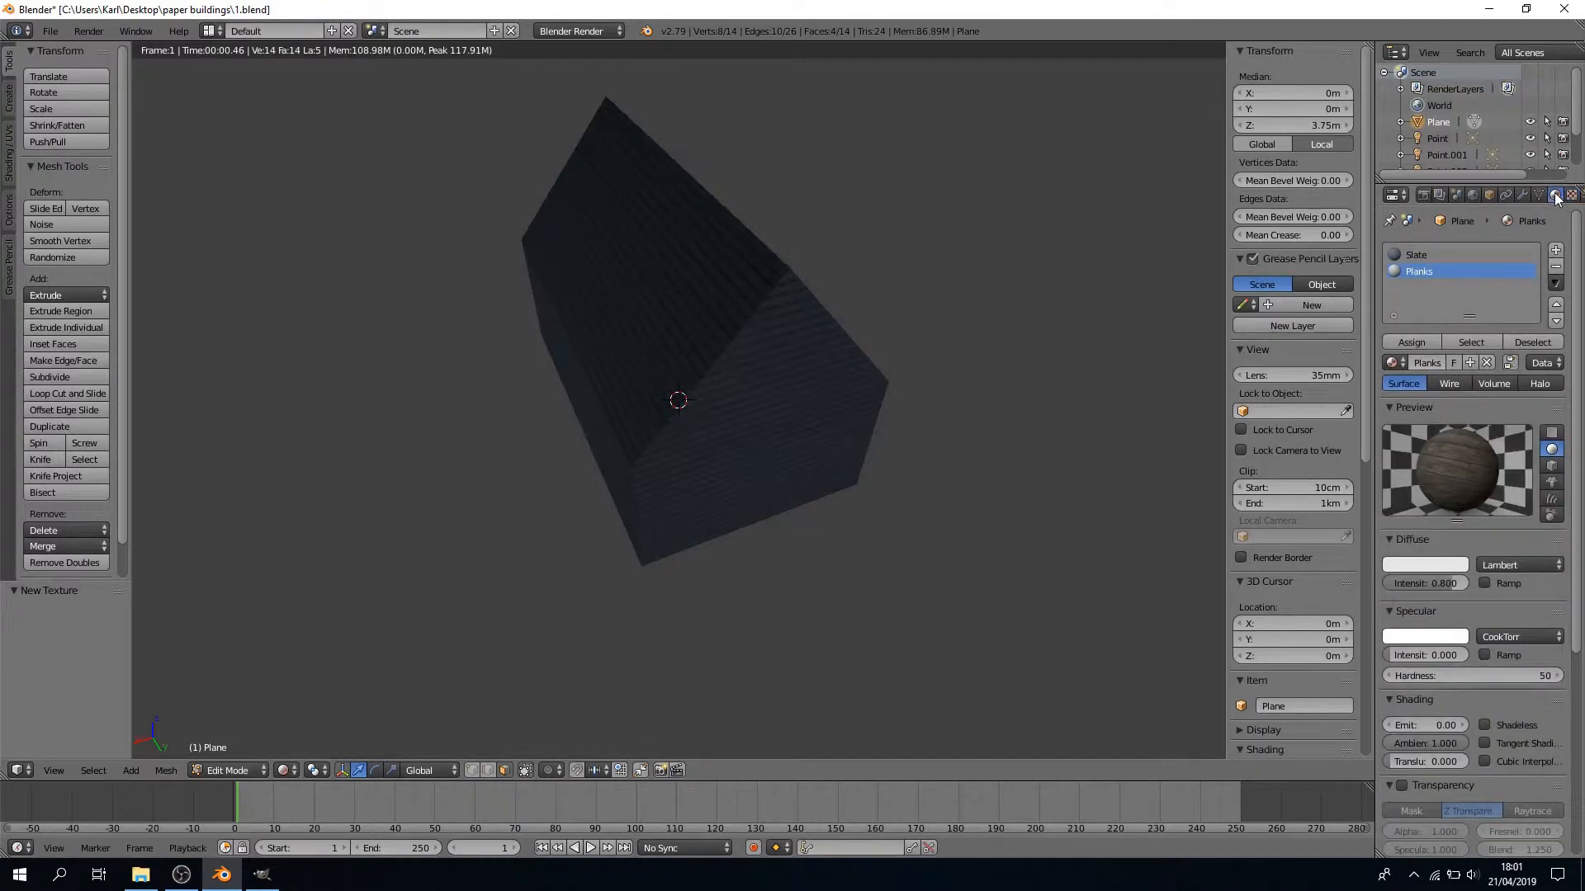
click(1419, 338)
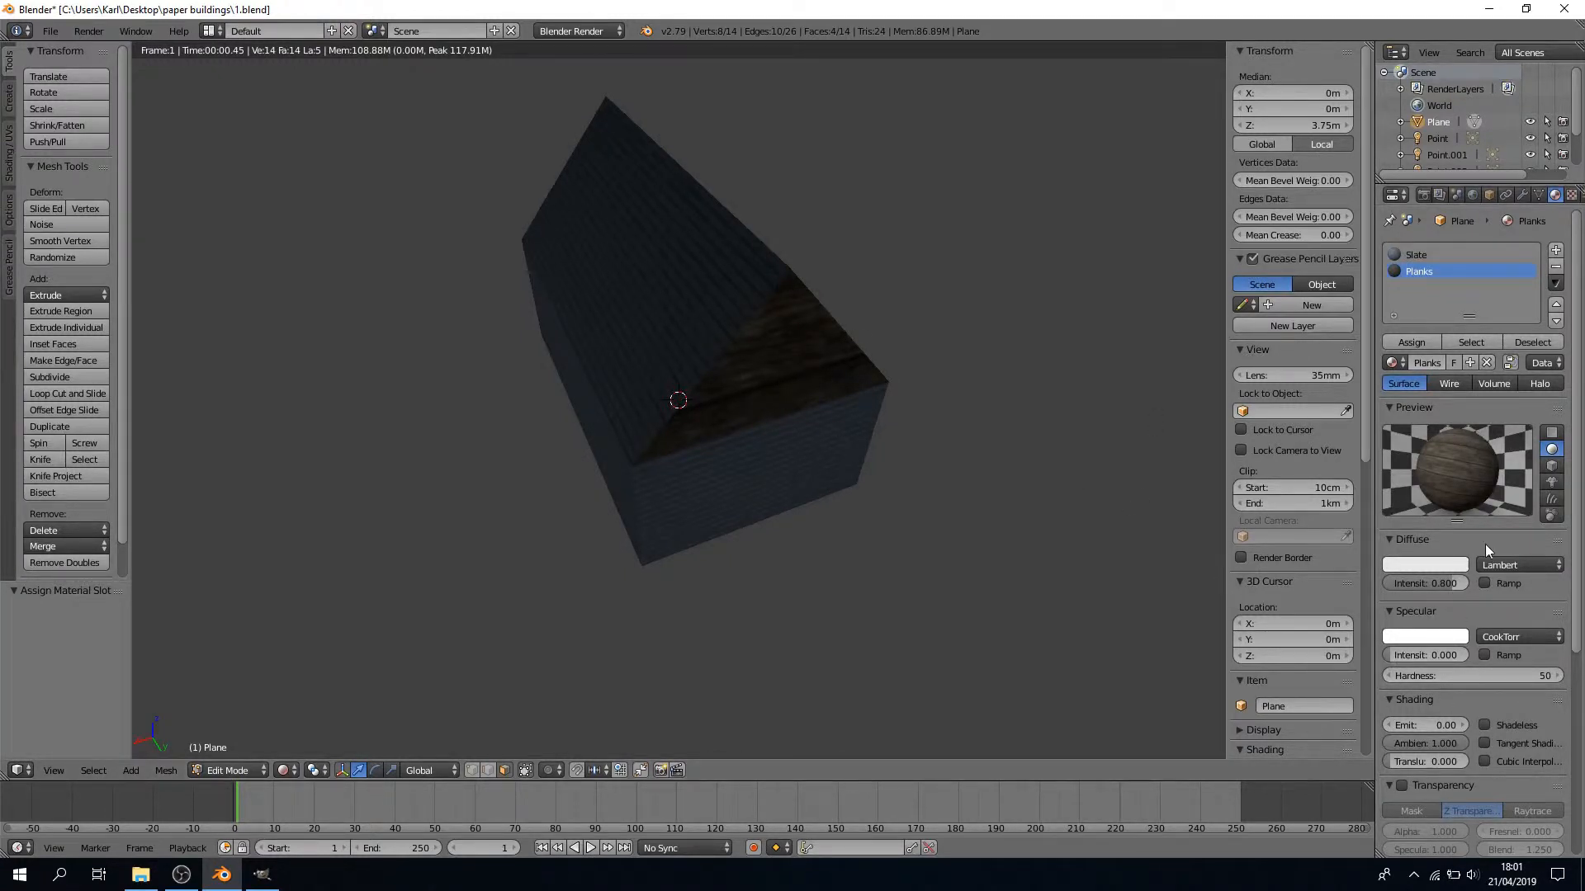
Expand the Planks texture's image mapping and sampling settings and enable Flip X/Y Axis
click(1570, 194)
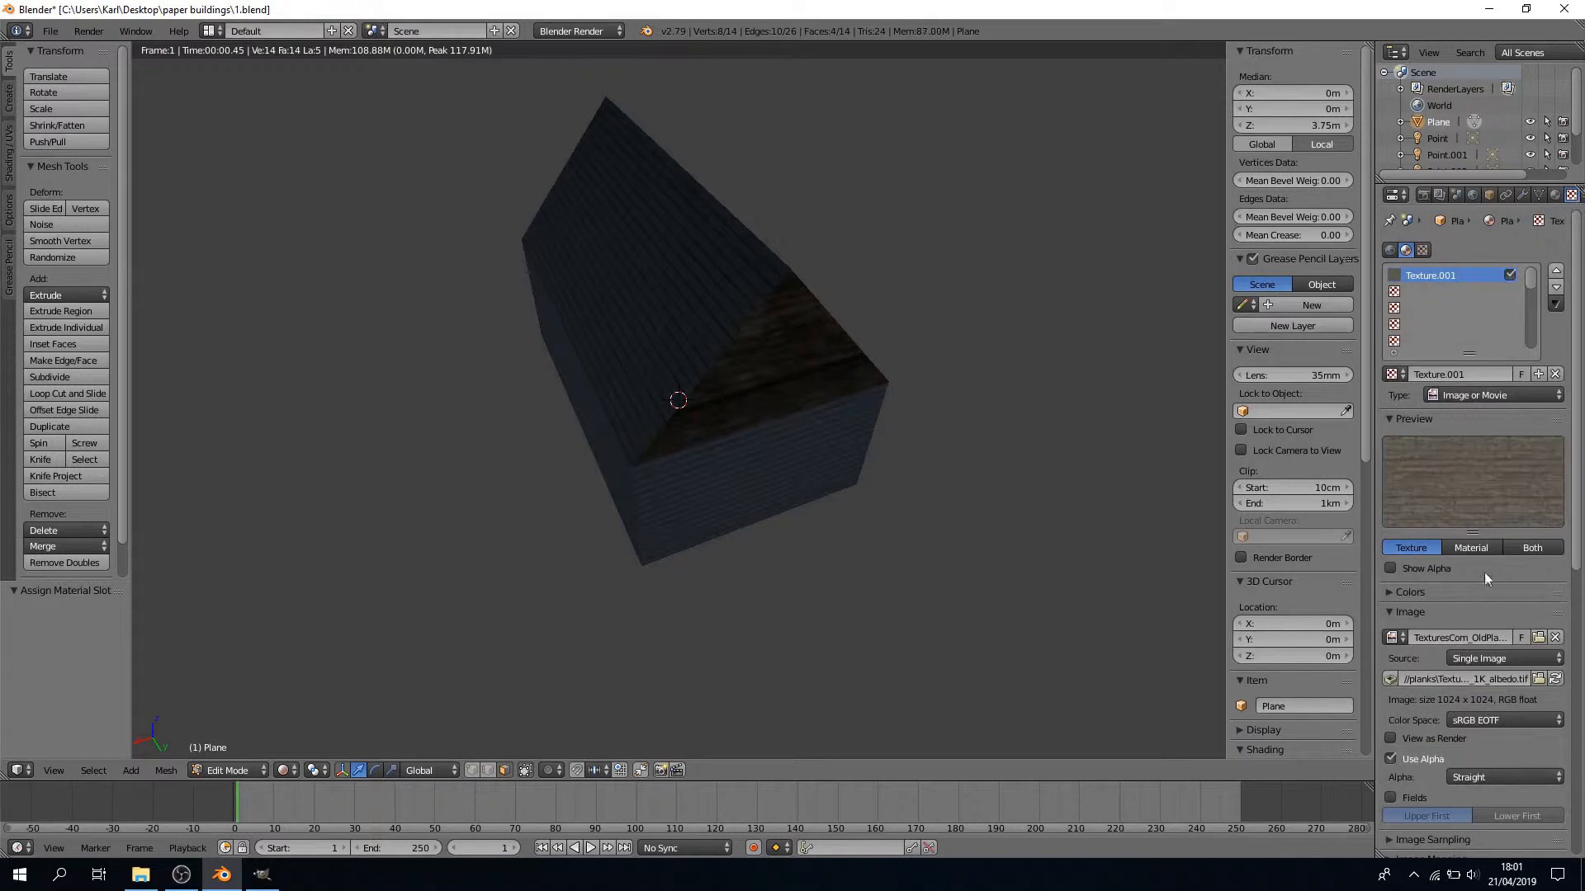
scroll(1477, 578, down, 6)
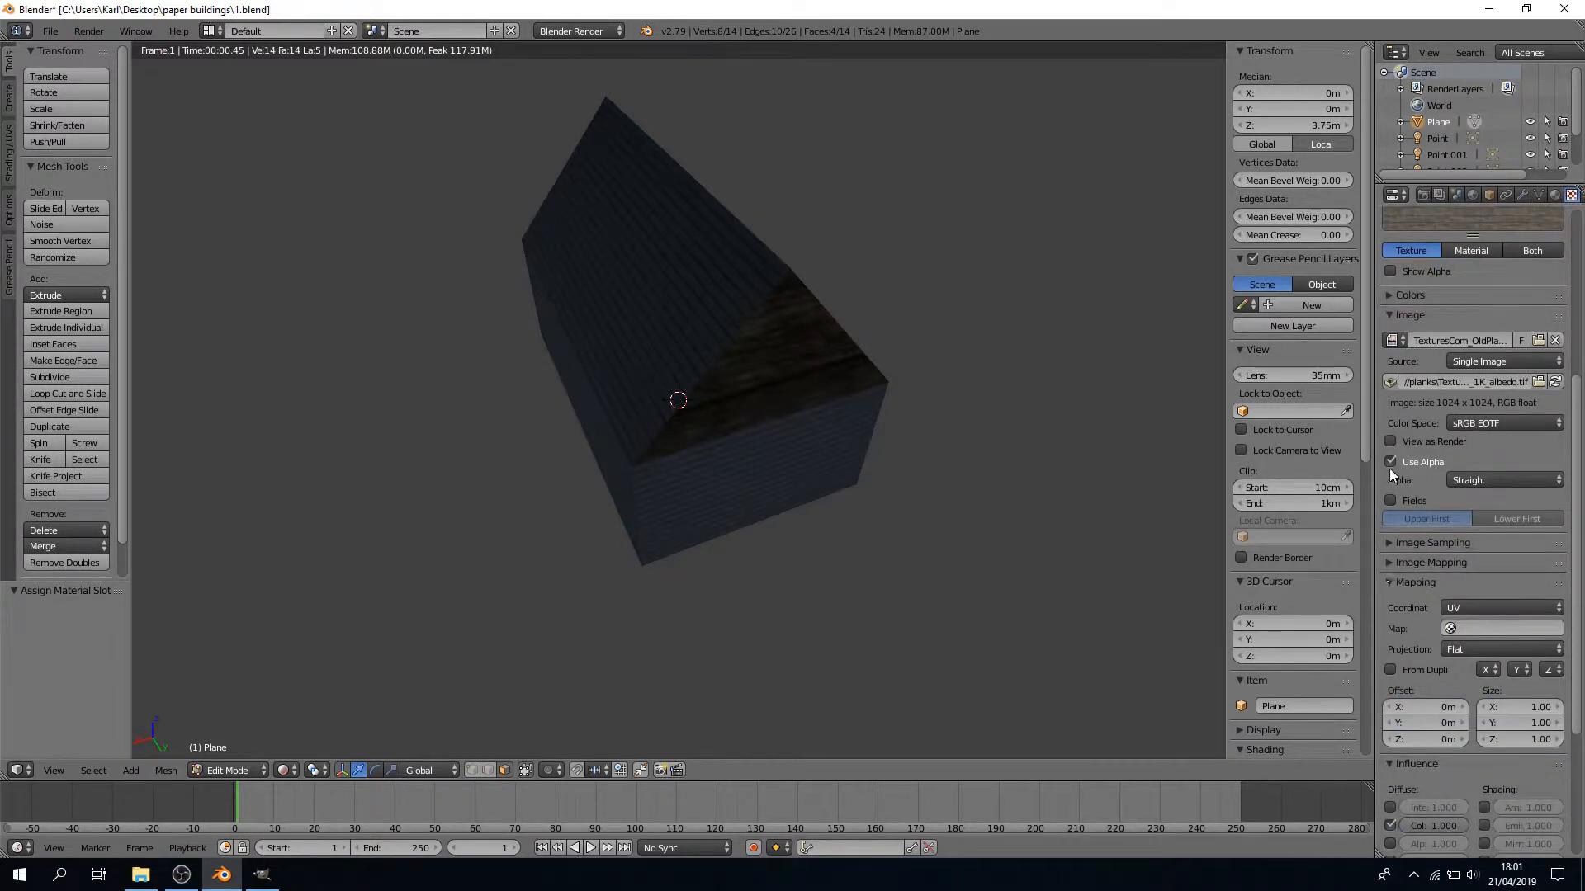
click(1388, 564)
click(1385, 542)
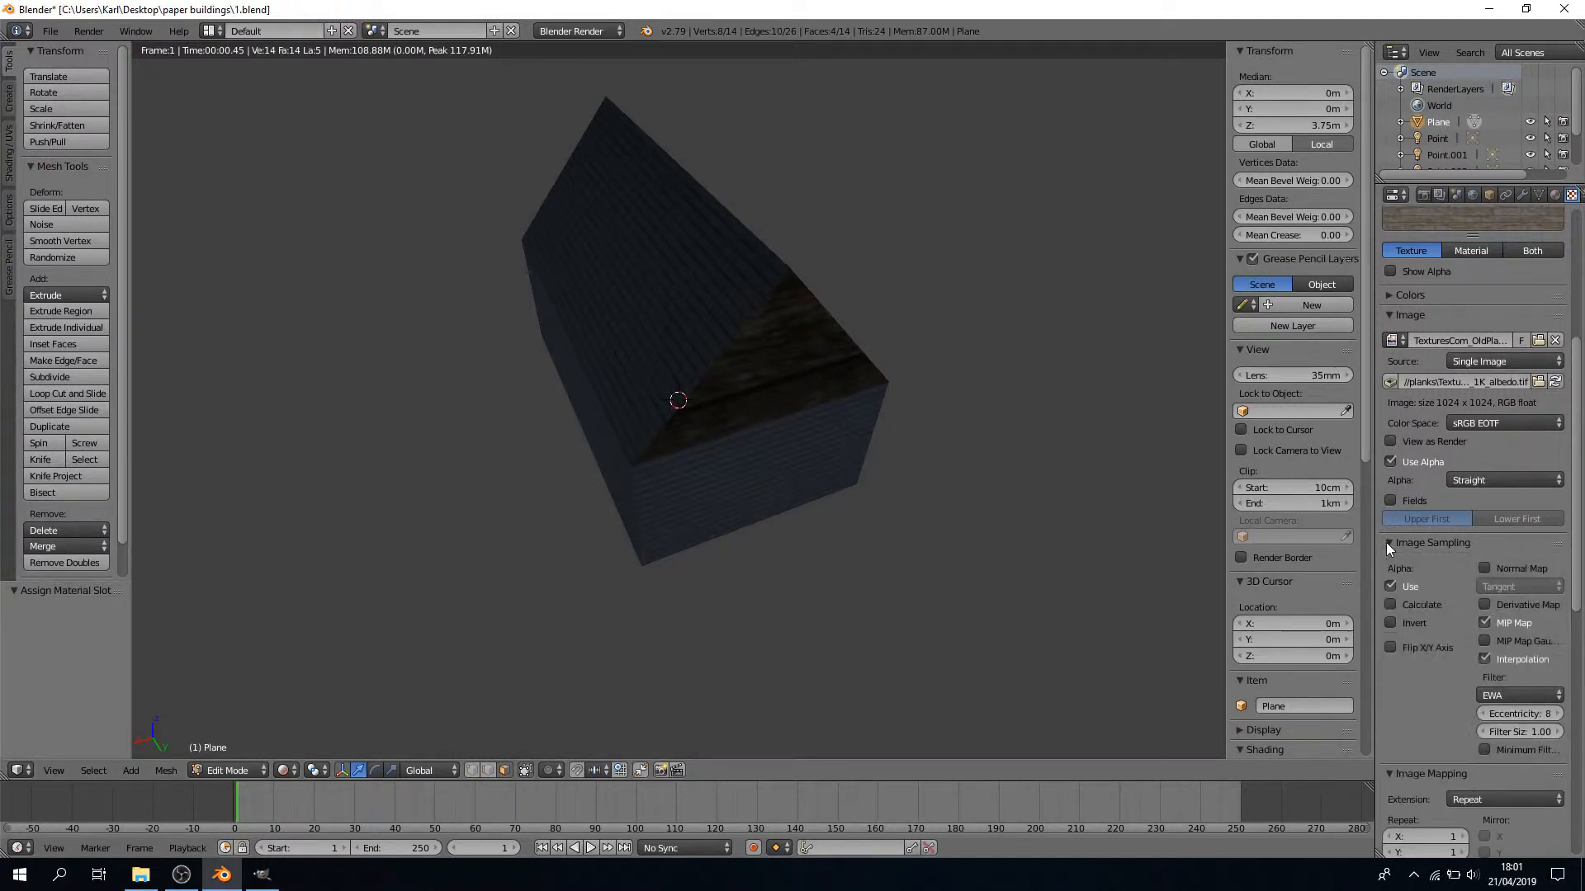
click(1423, 648)
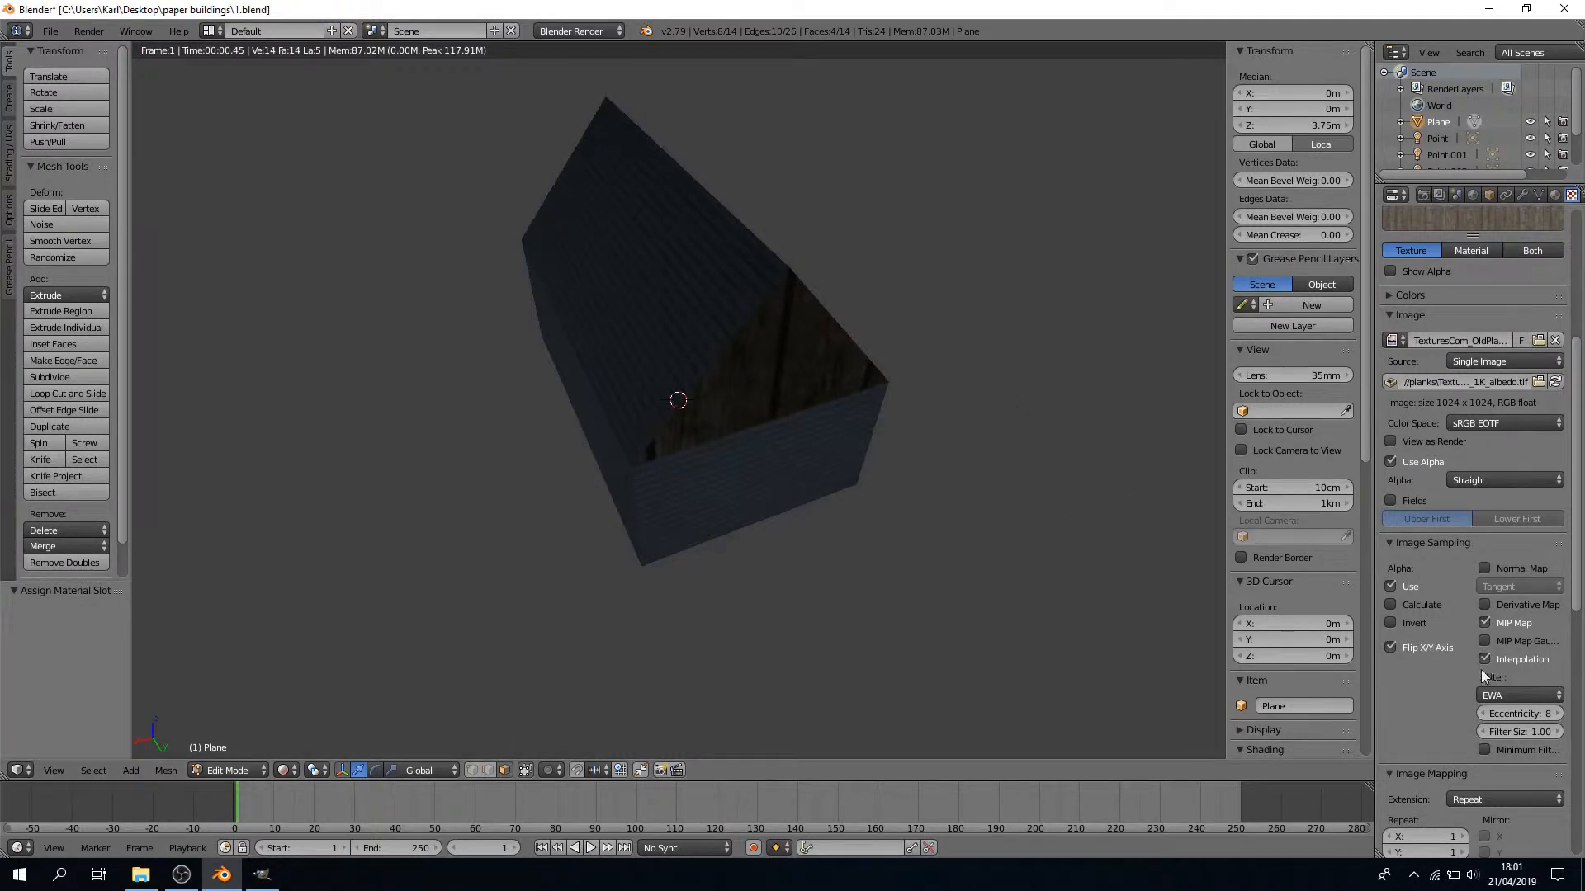
Set the Planks colour texture's mapping size to 10 in X and 10 in Y
scroll(1419, 670, down, 10)
scroll(1408, 667, down, 5)
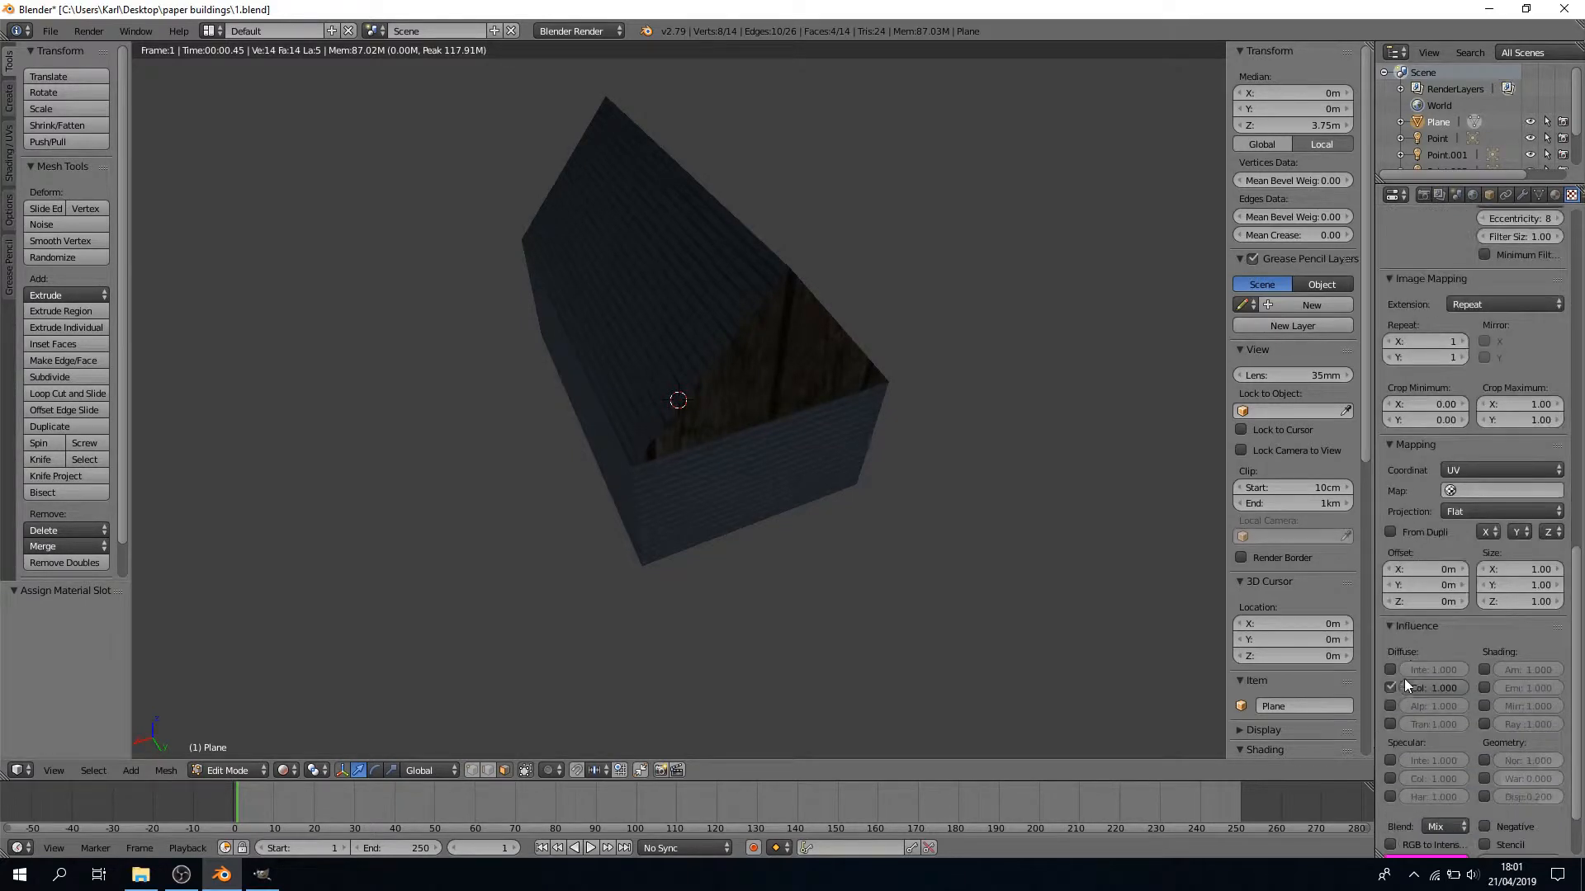
scroll(1459, 472, up, 4)
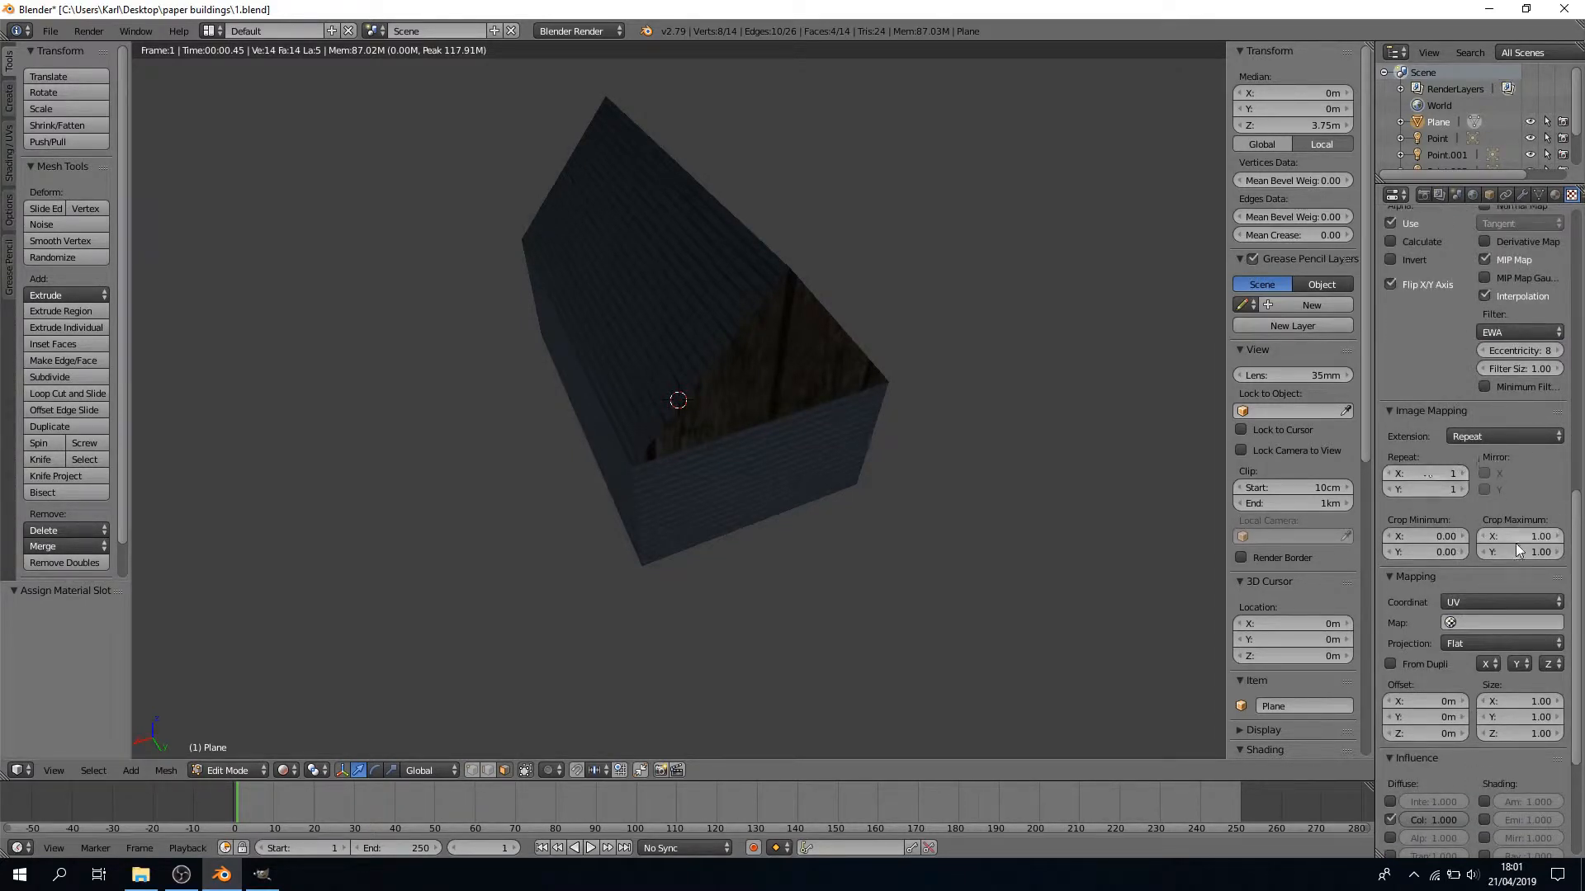
click(1522, 701)
text(10)
key(Return)
click(1537, 717)
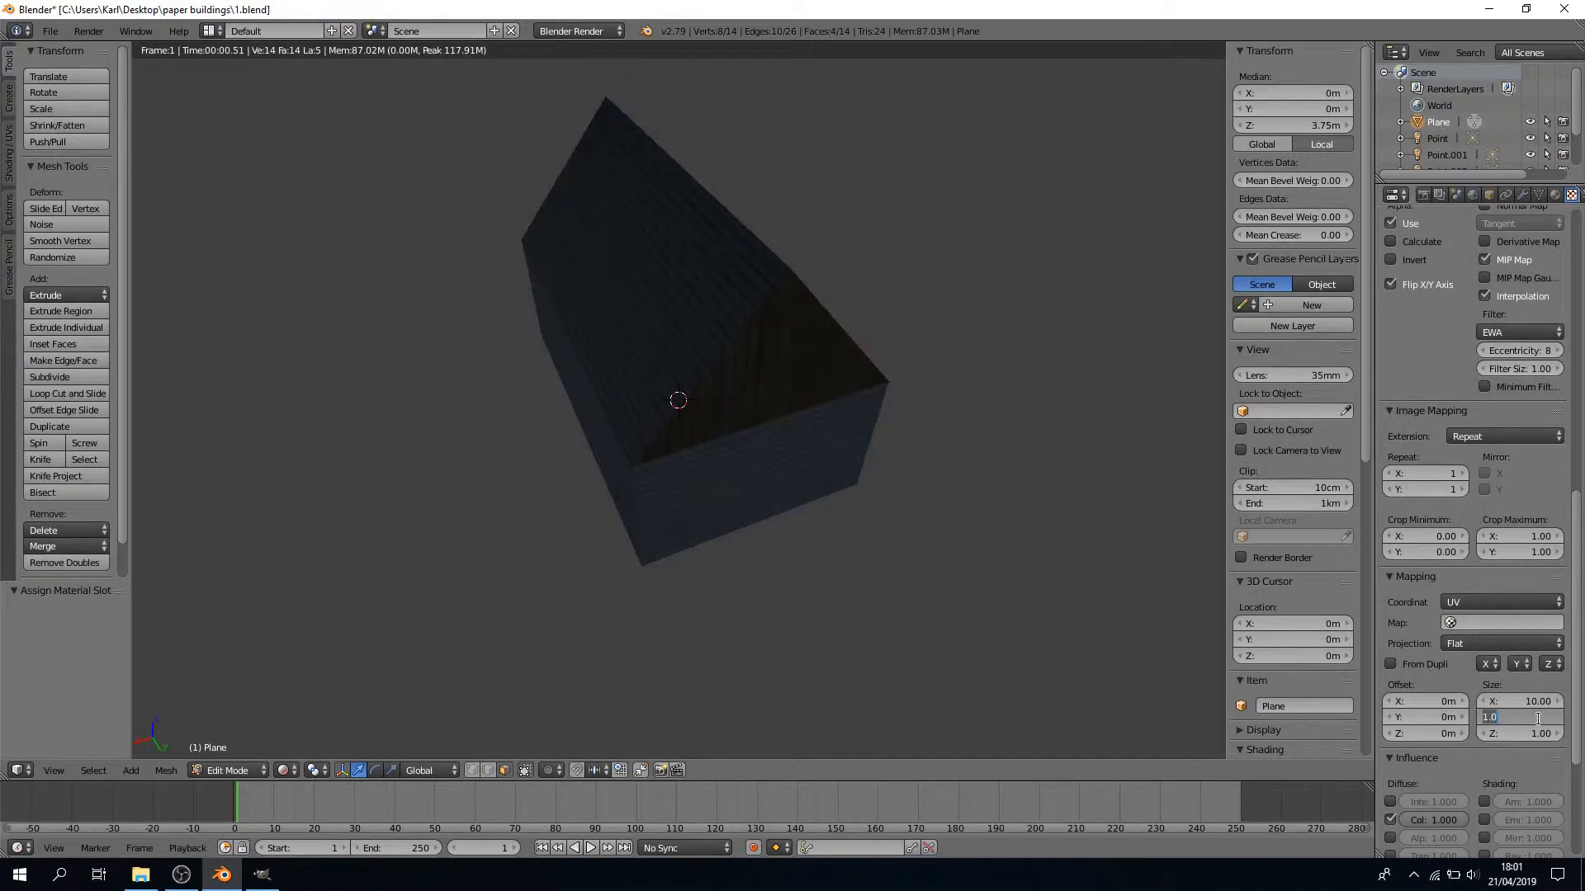
text(10)
key(Return)
scroll(748, 407, up, 3)
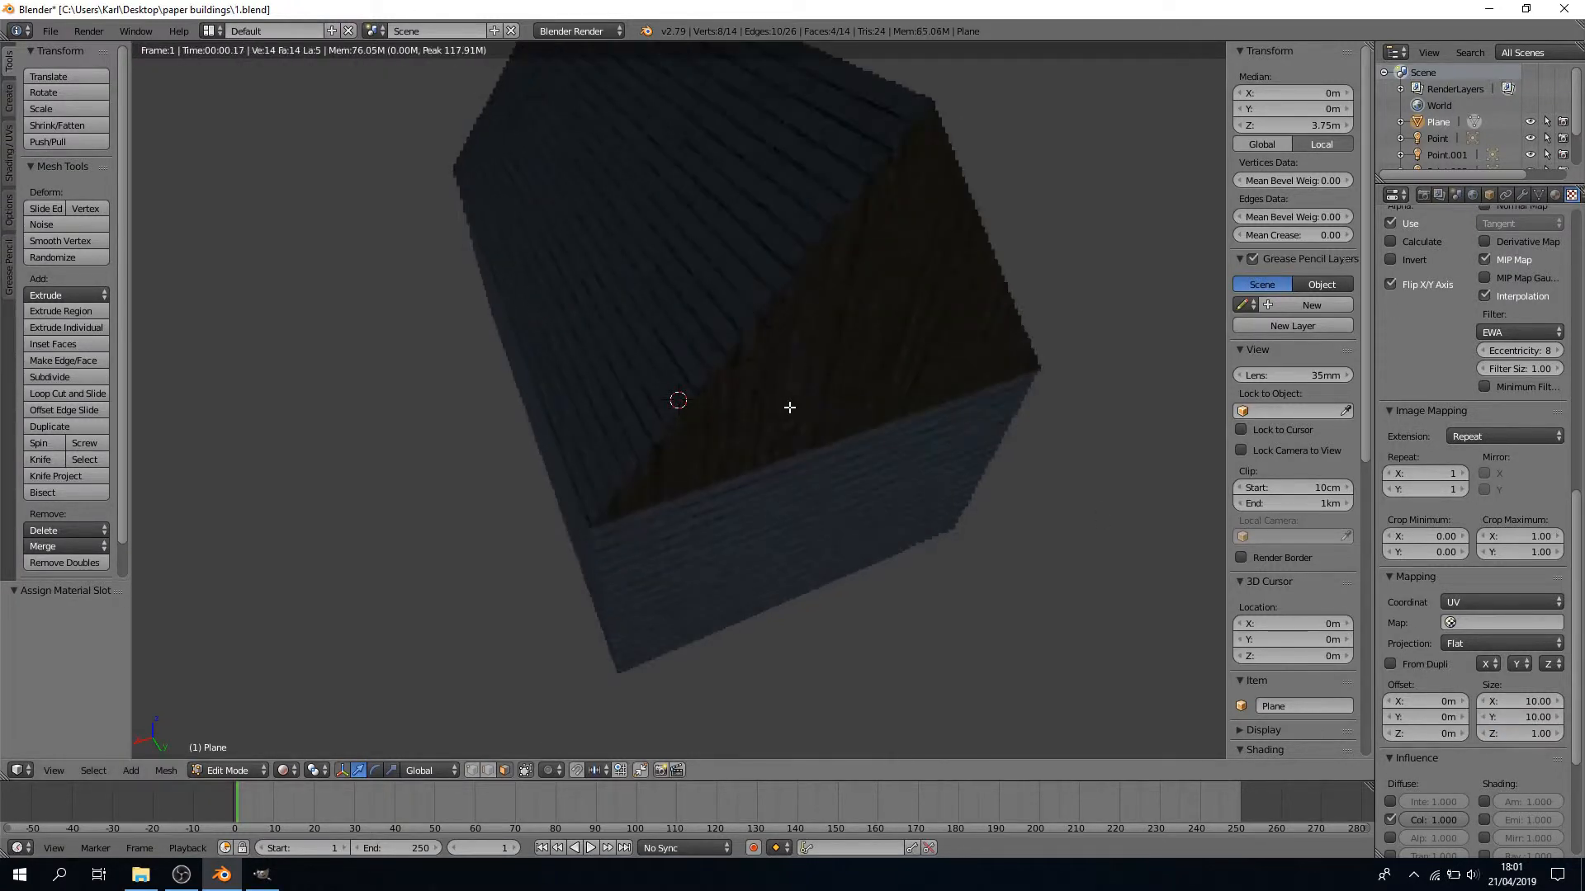
scroll(908, 414, down, 2)
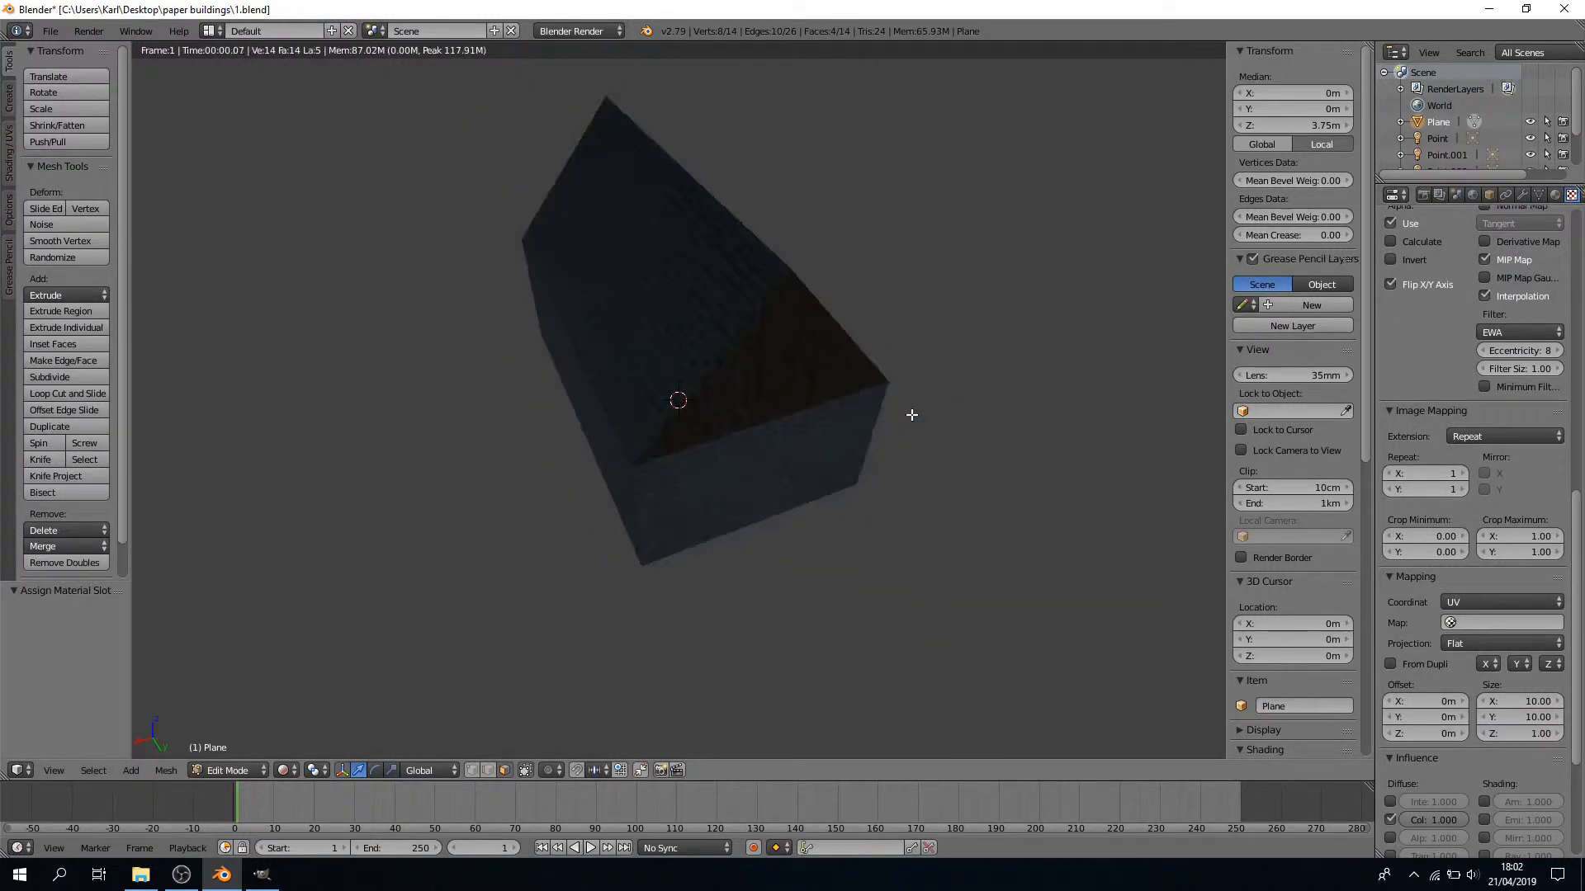
Add a second image texture to the Planks material using TexturesCom_OldPlanks2_2x2_1K_normal.tif from the planks folder
scroll(1430, 380, up, 4)
scroll(1432, 362, up, 15)
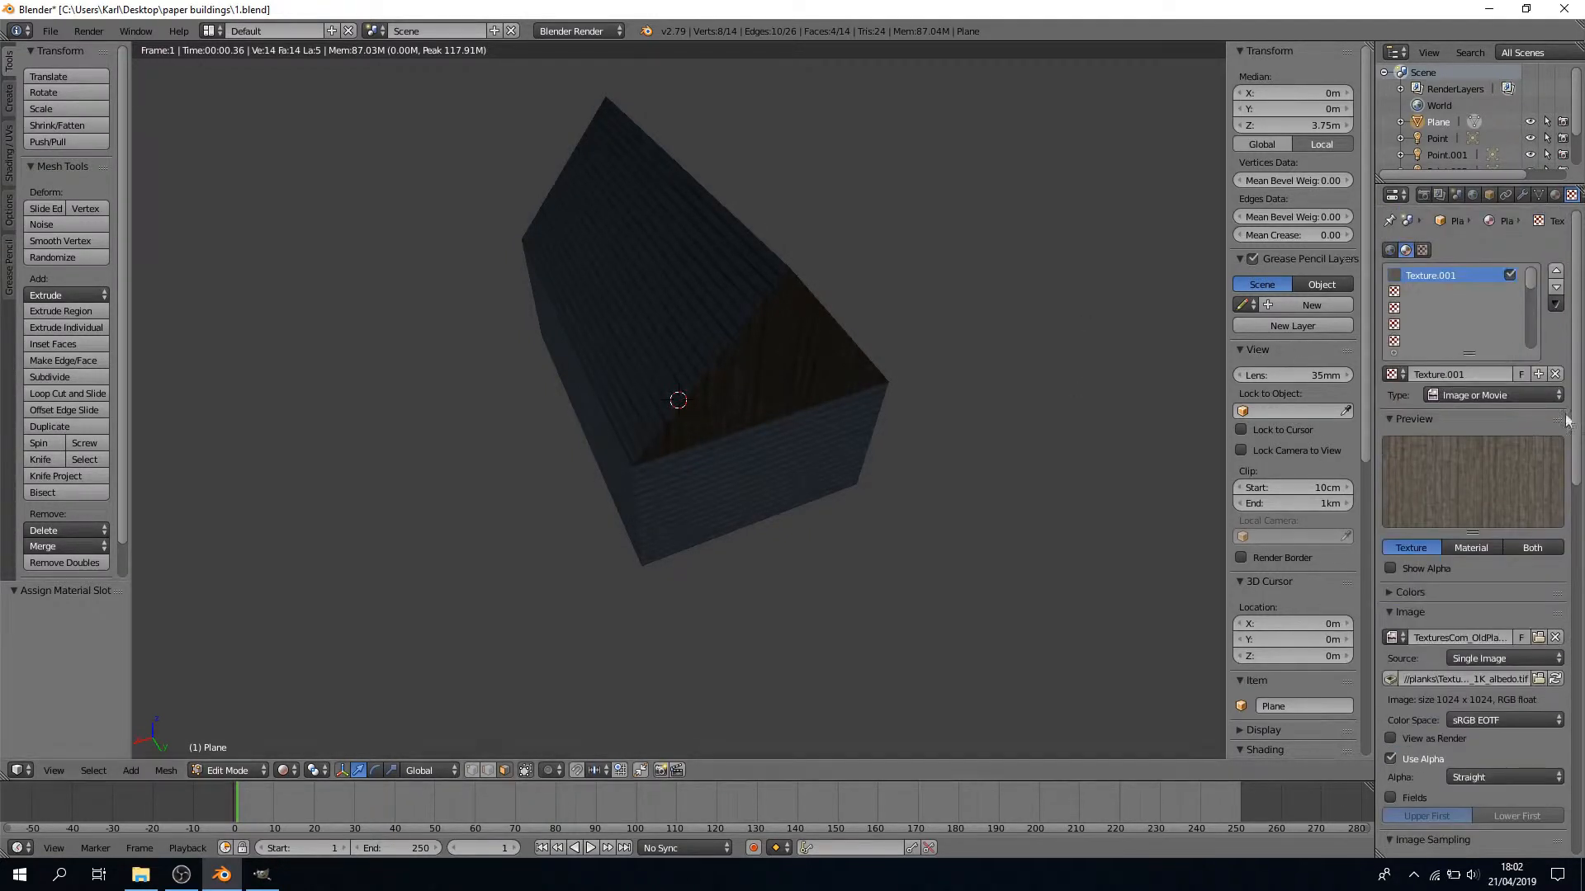
click(1424, 293)
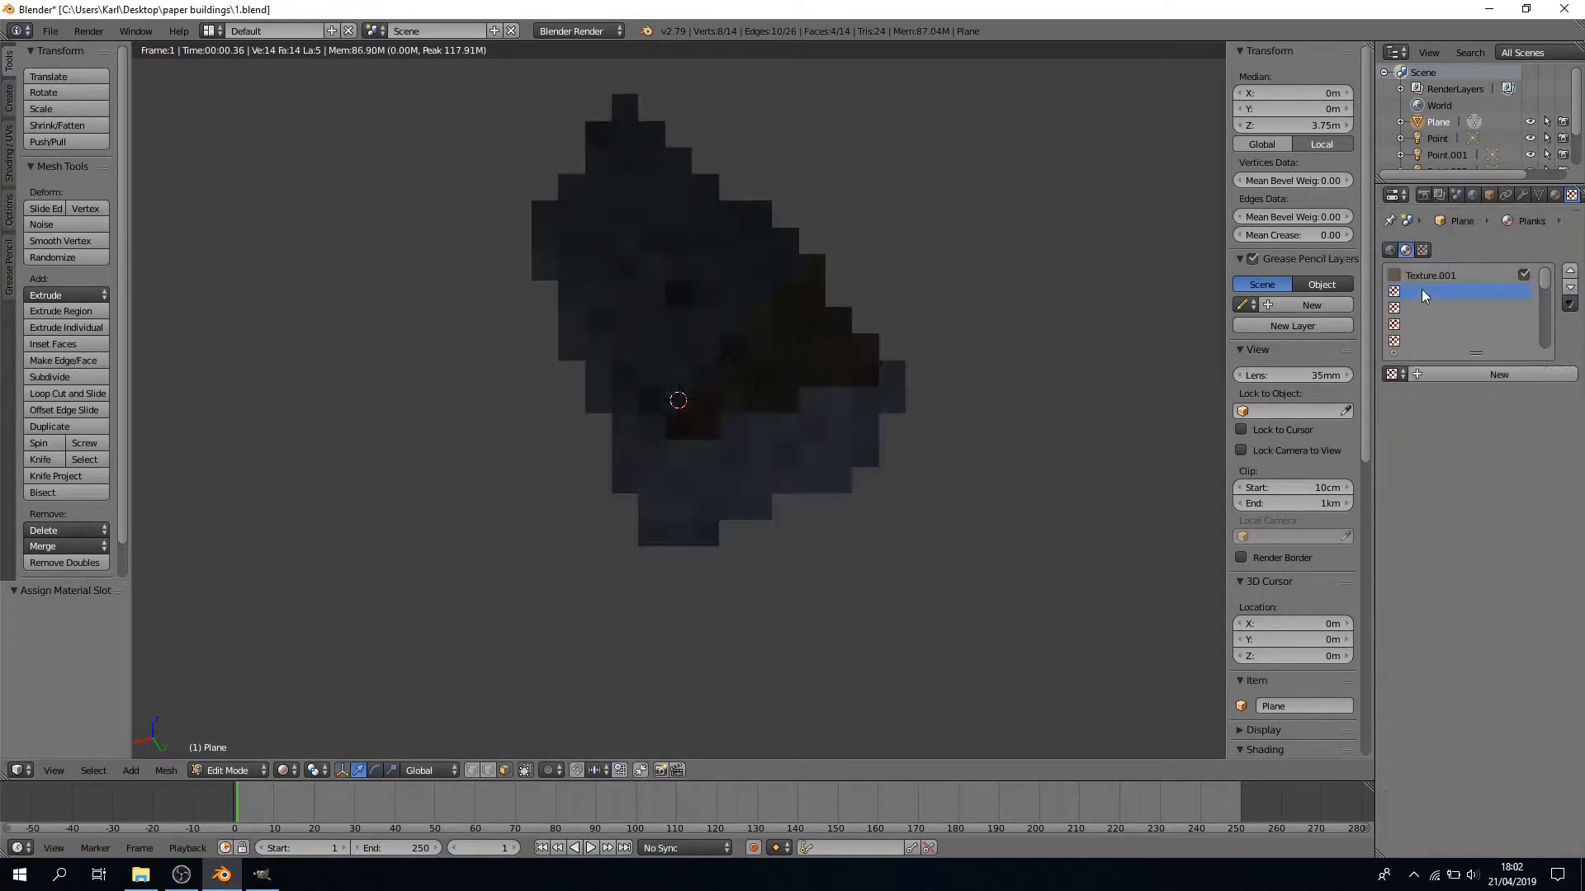
click(1484, 378)
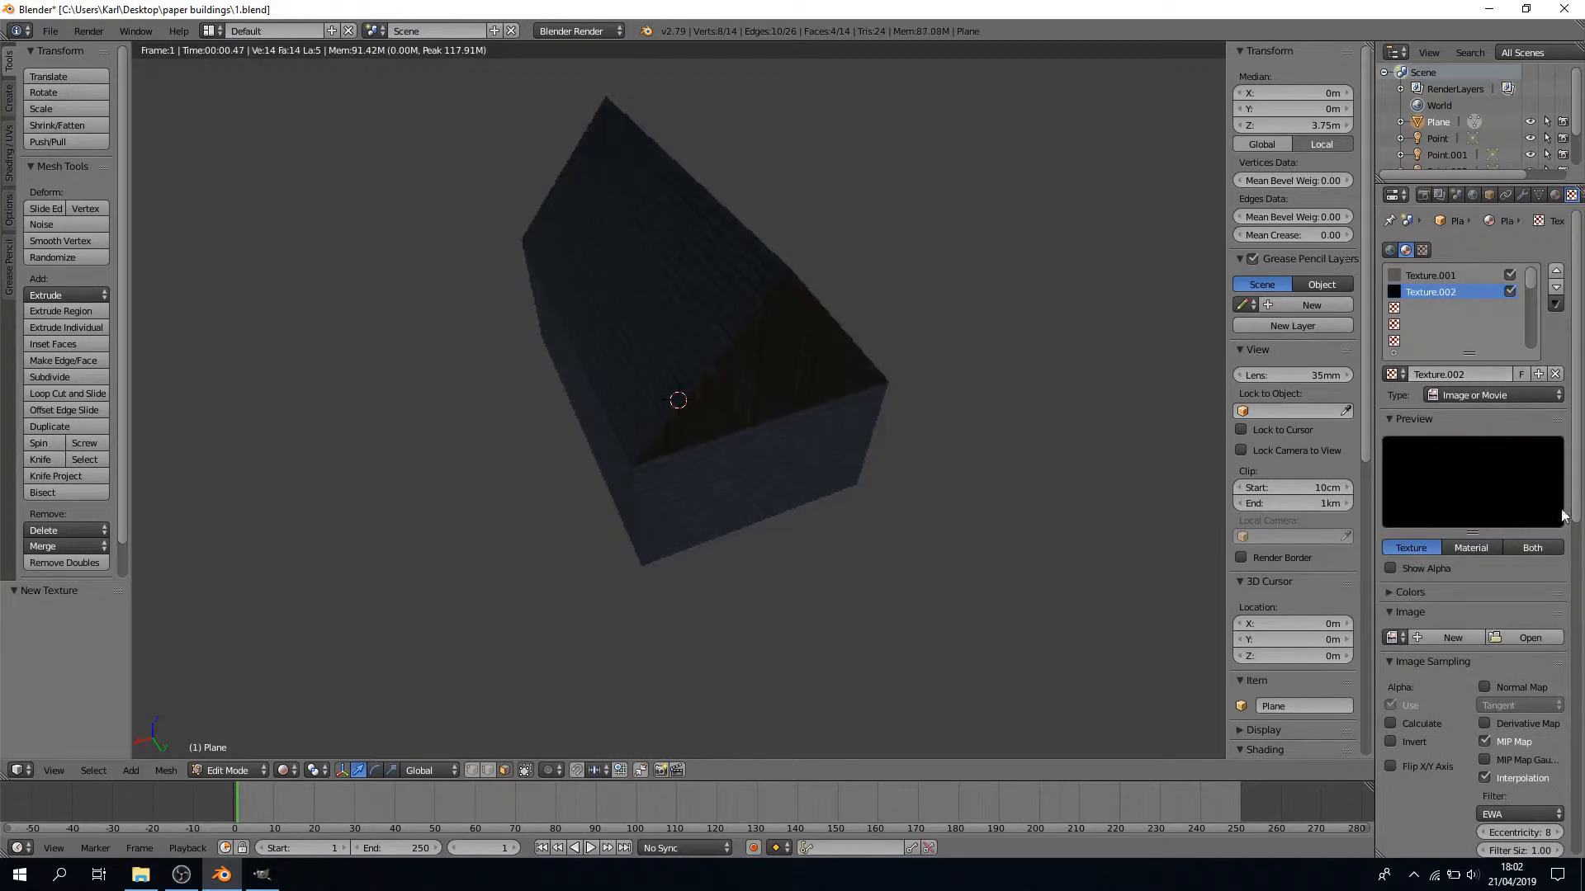
click(1530, 640)
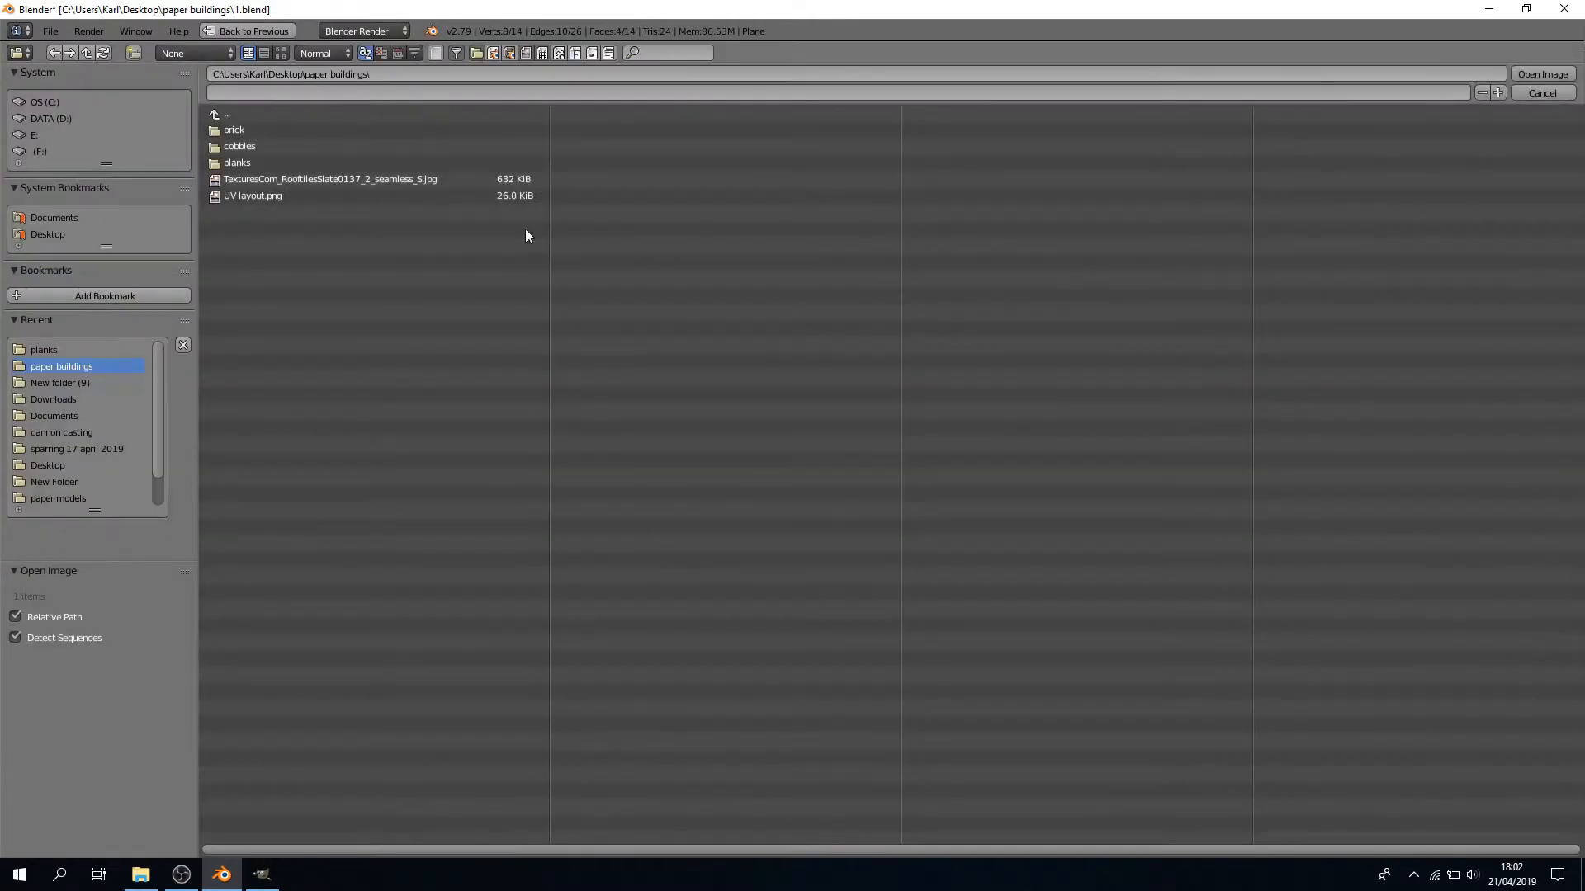
click(246, 164)
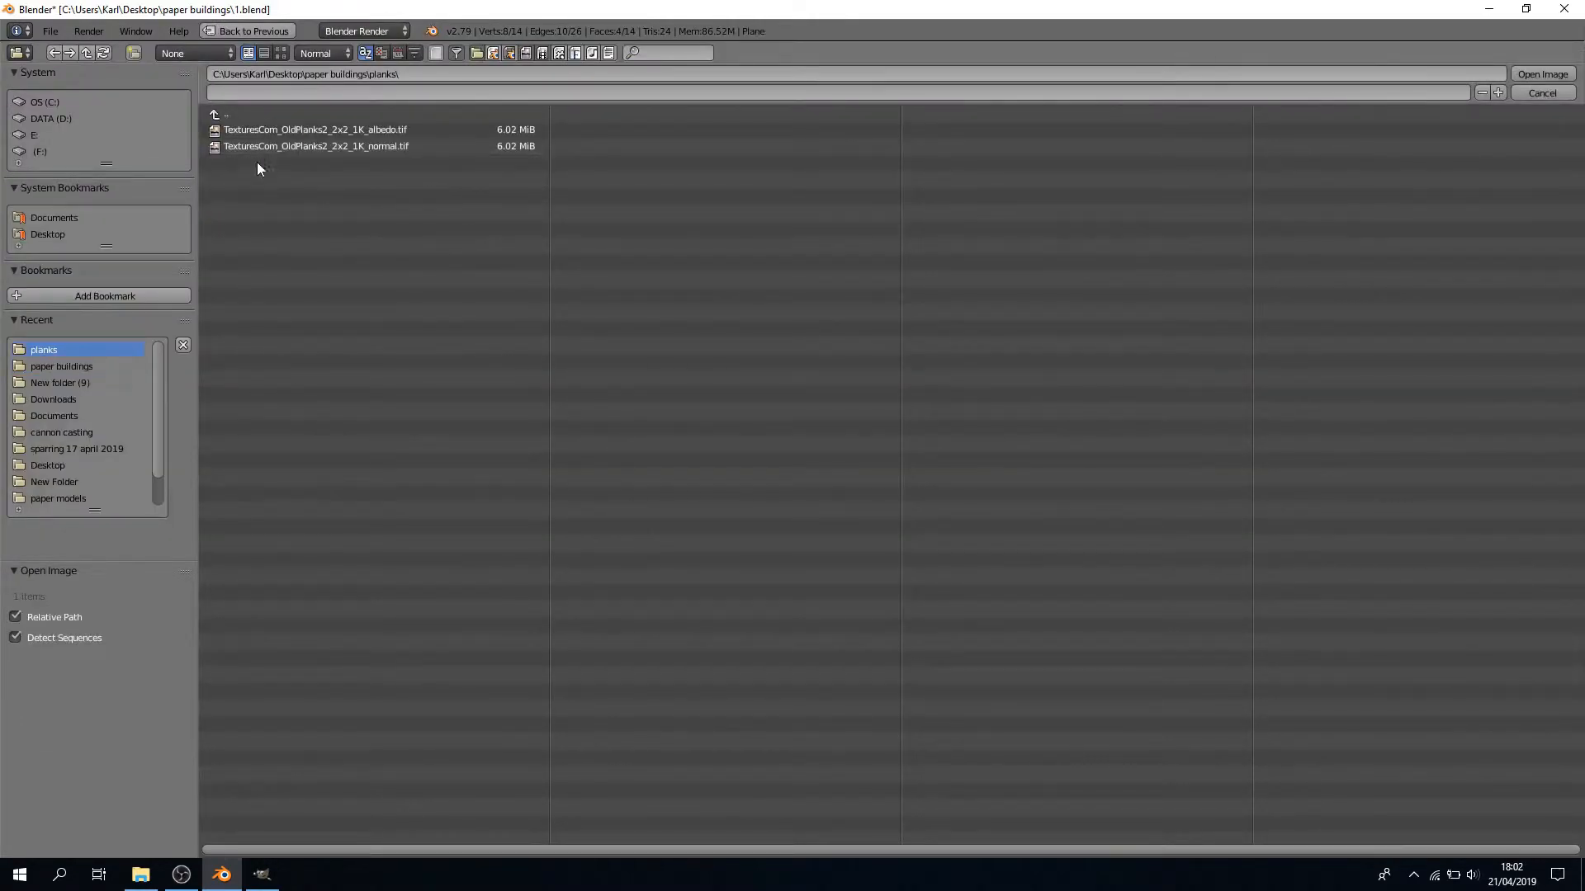
double_click(339, 151)
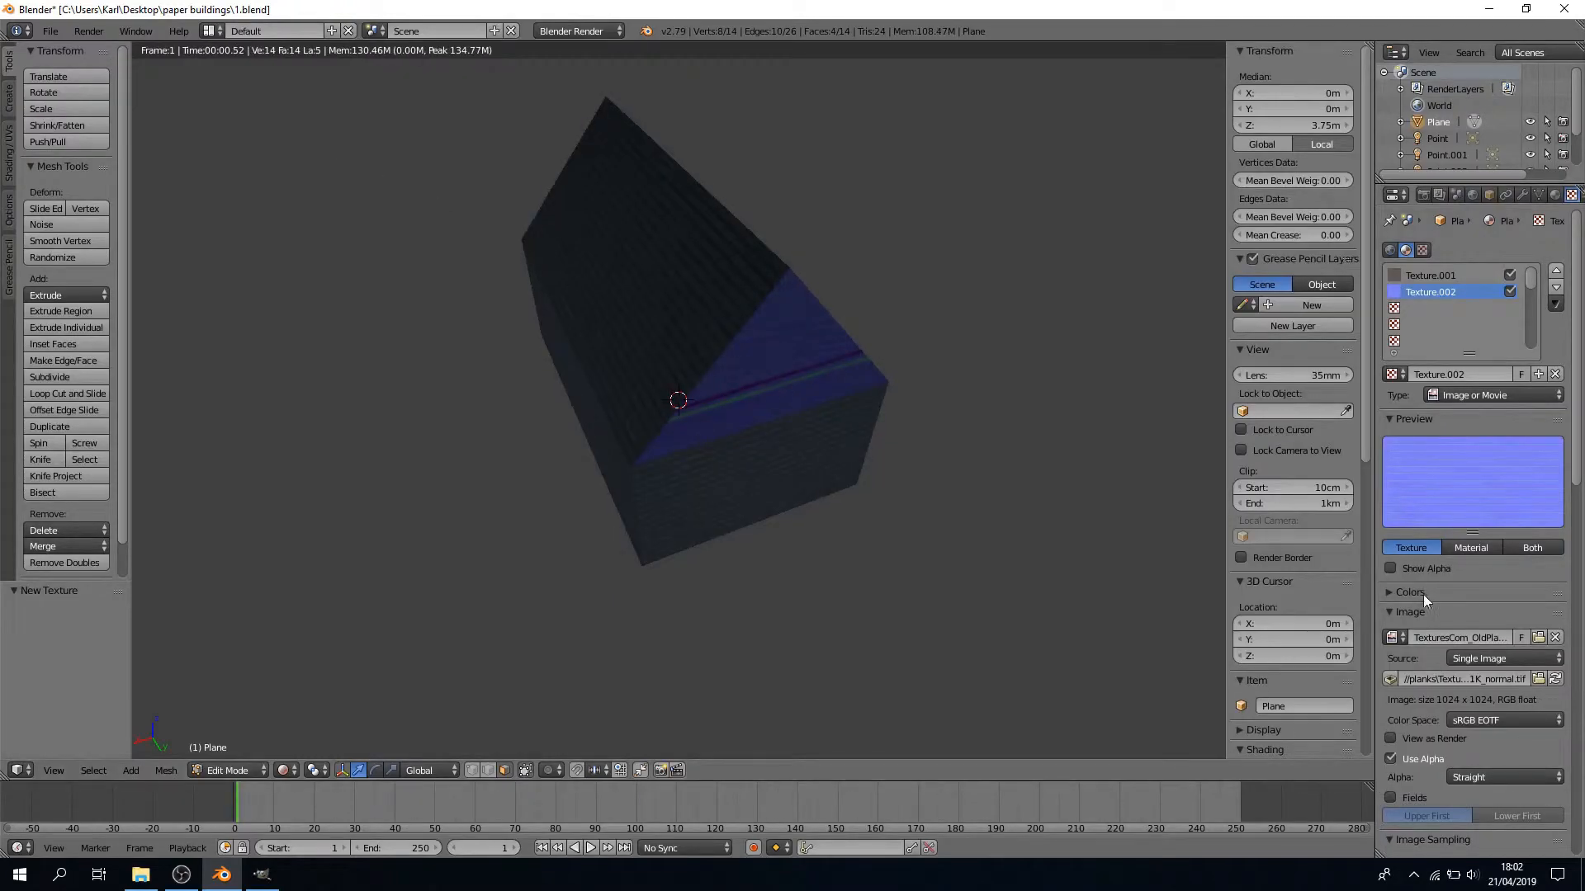
Enable Normal Map and Flip X/Y Axis in the image sampling of the planks normal texture
scroll(1419, 590, down, 8)
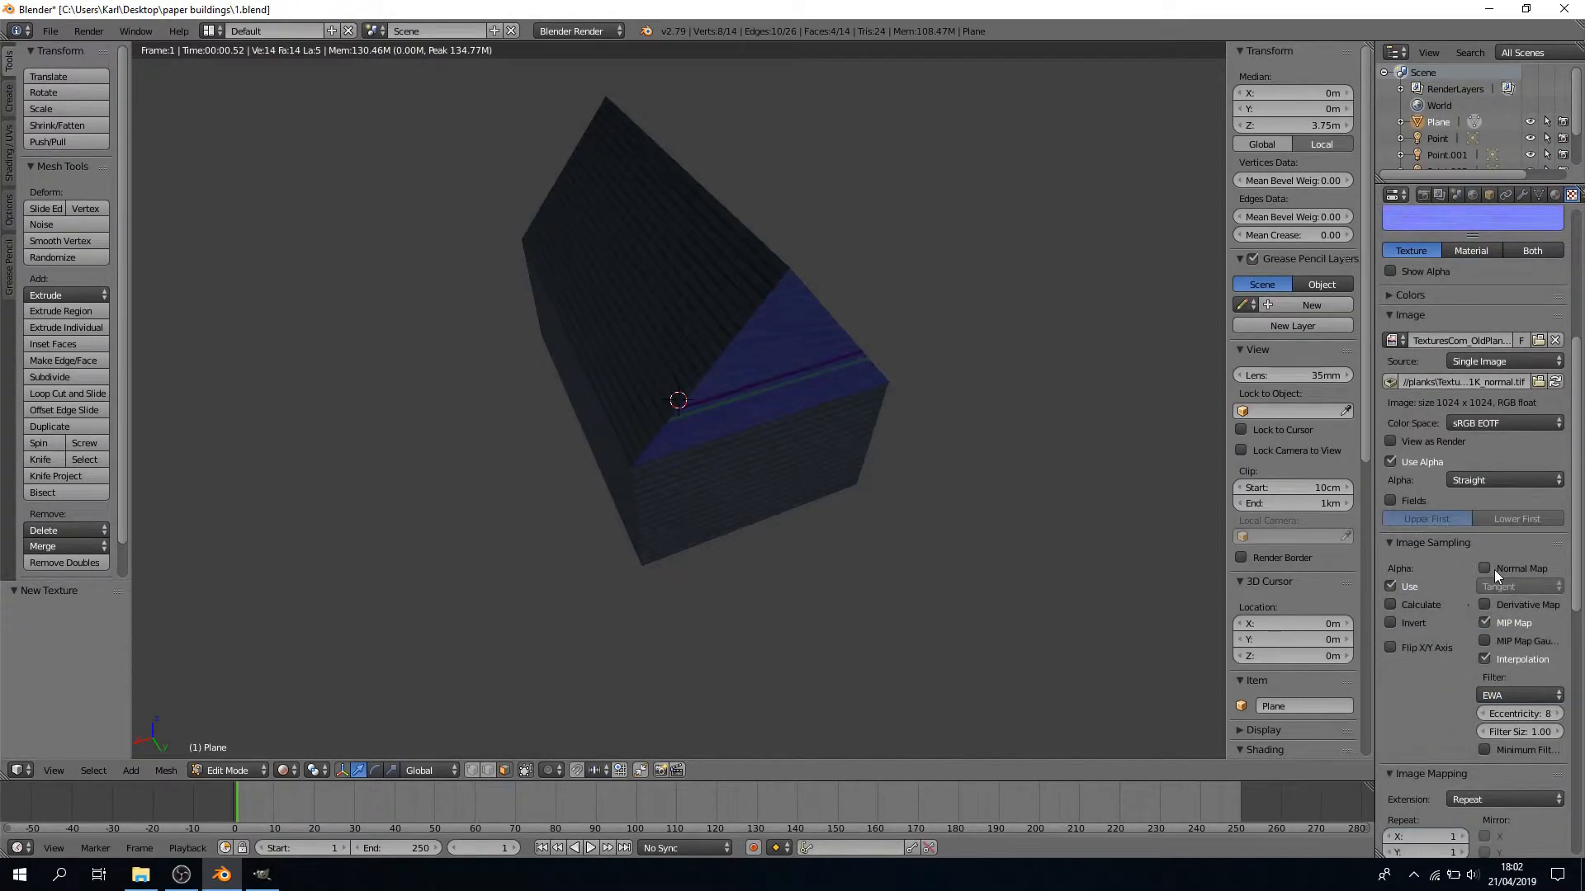
click(1485, 568)
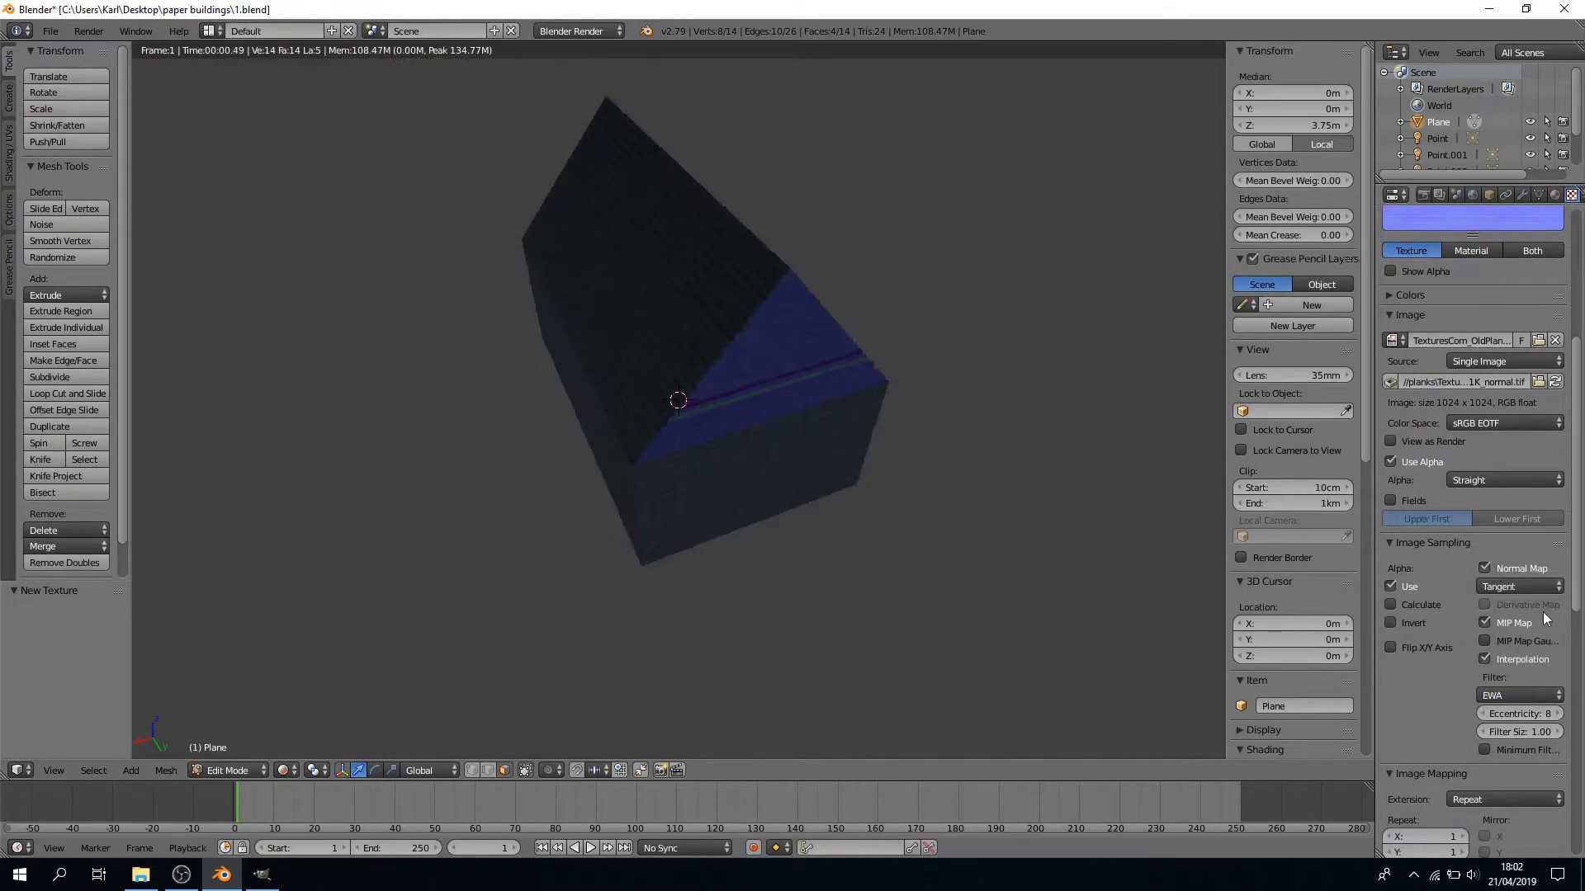
click(1416, 650)
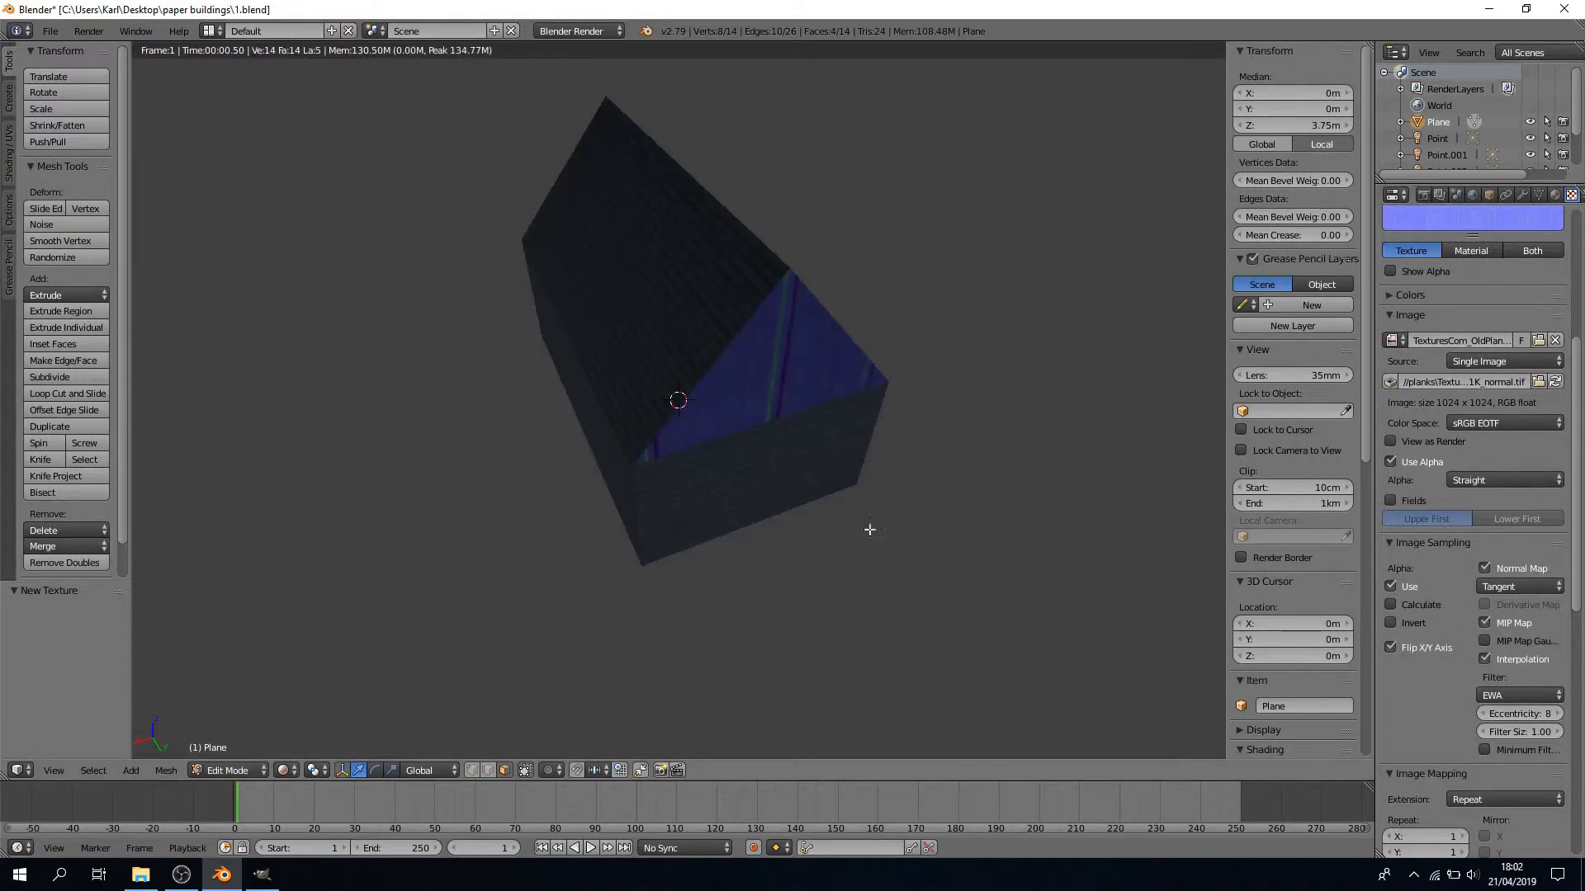
Set the planks normal texture's mapping size to 10 in X and 10 in Y
scroll(1529, 655, down, 5)
scroll(1529, 657, down, 1)
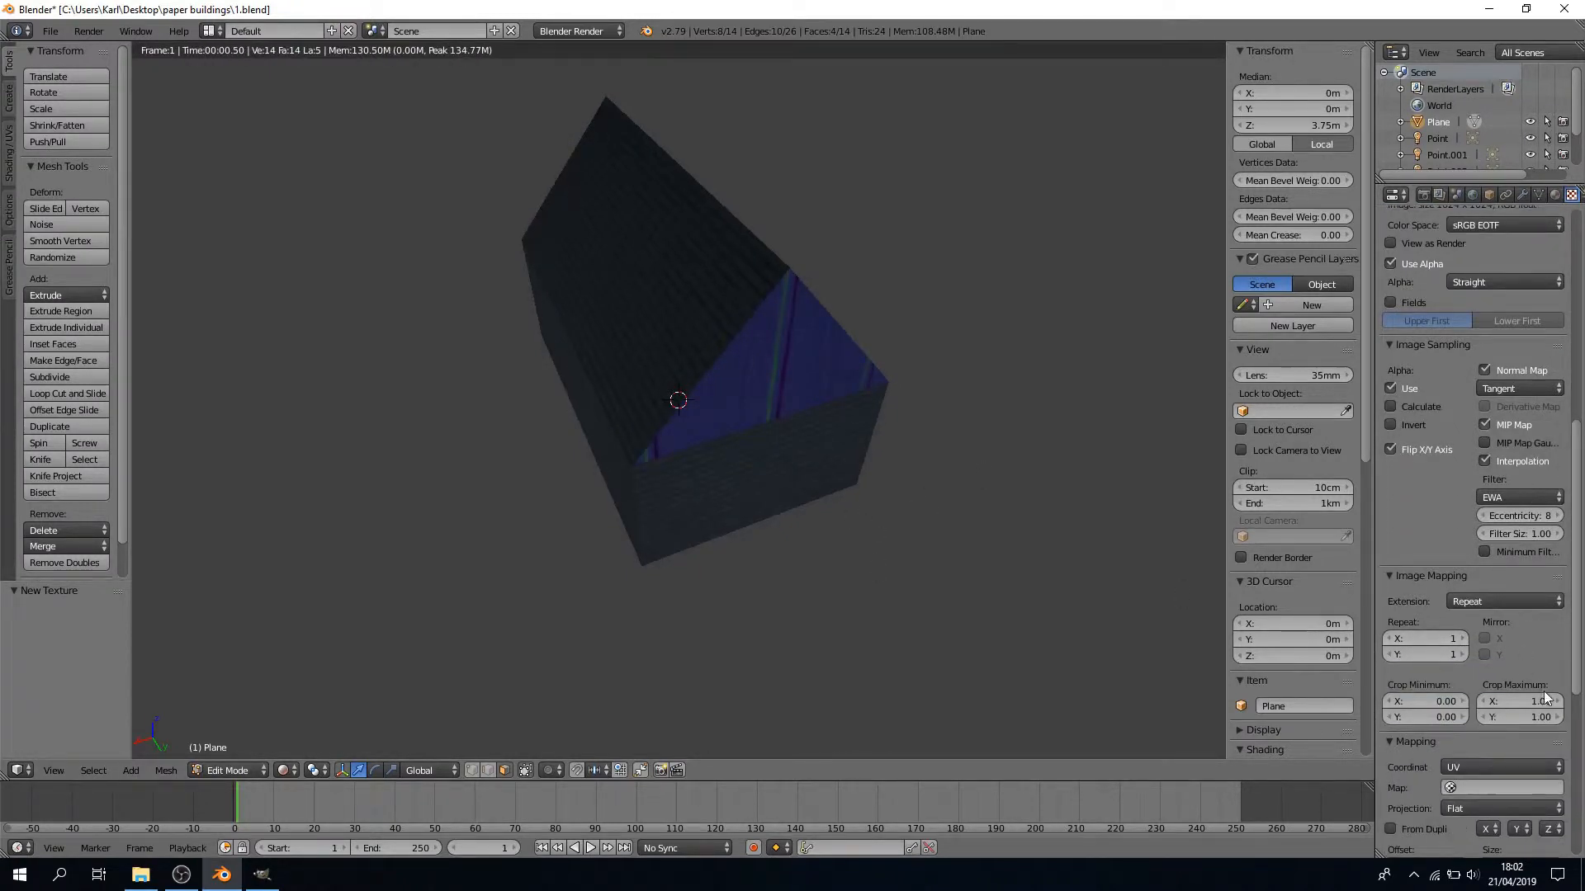
scroll(1539, 683, down, 5)
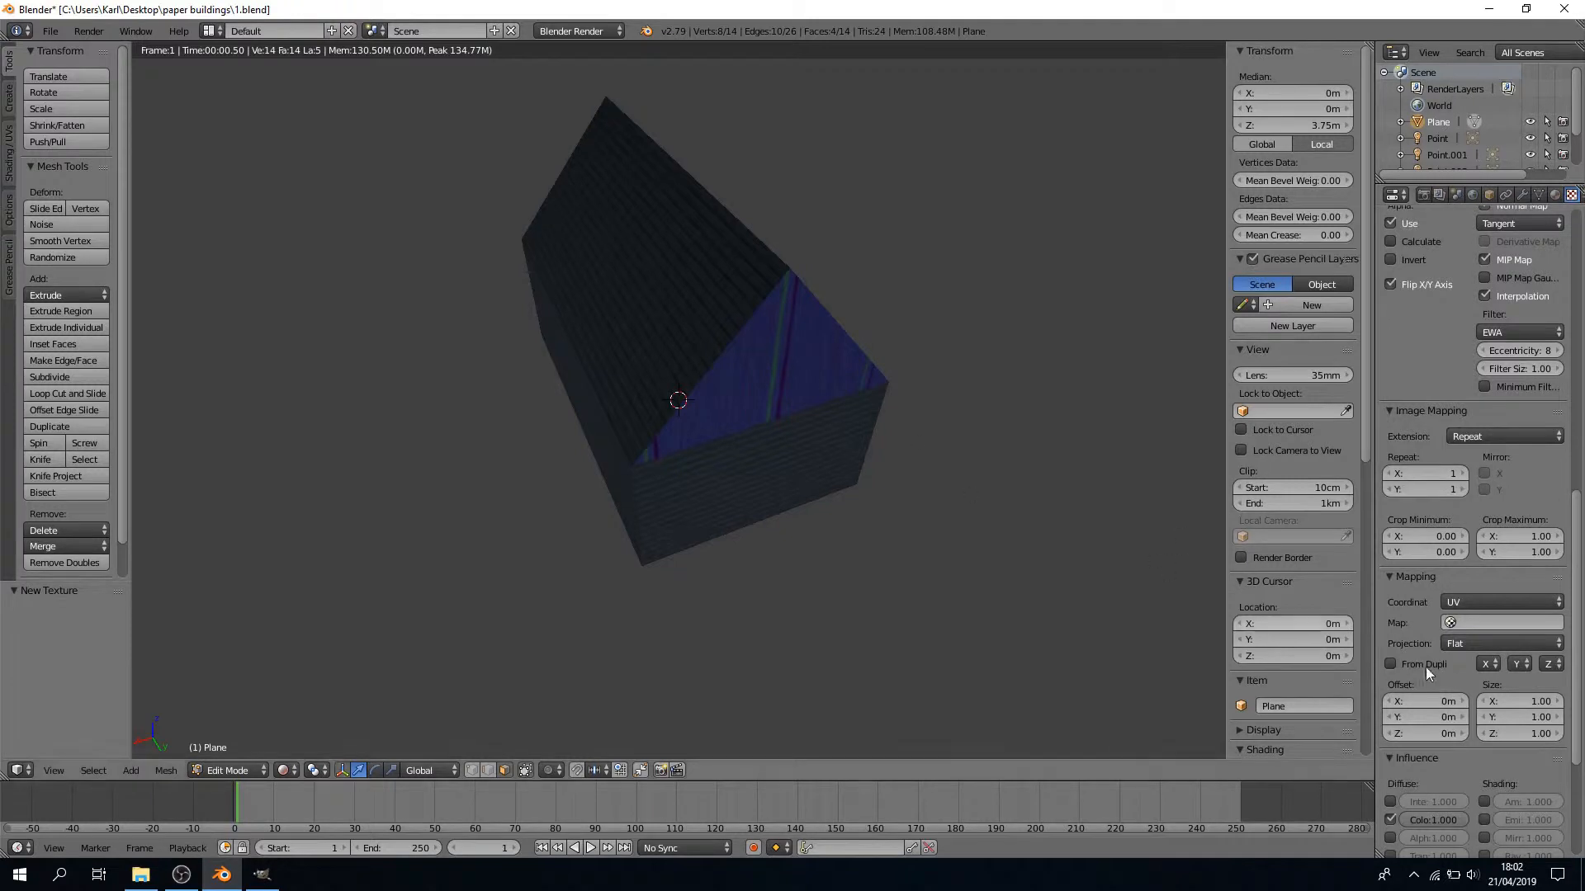
click(1517, 703)
text(10)
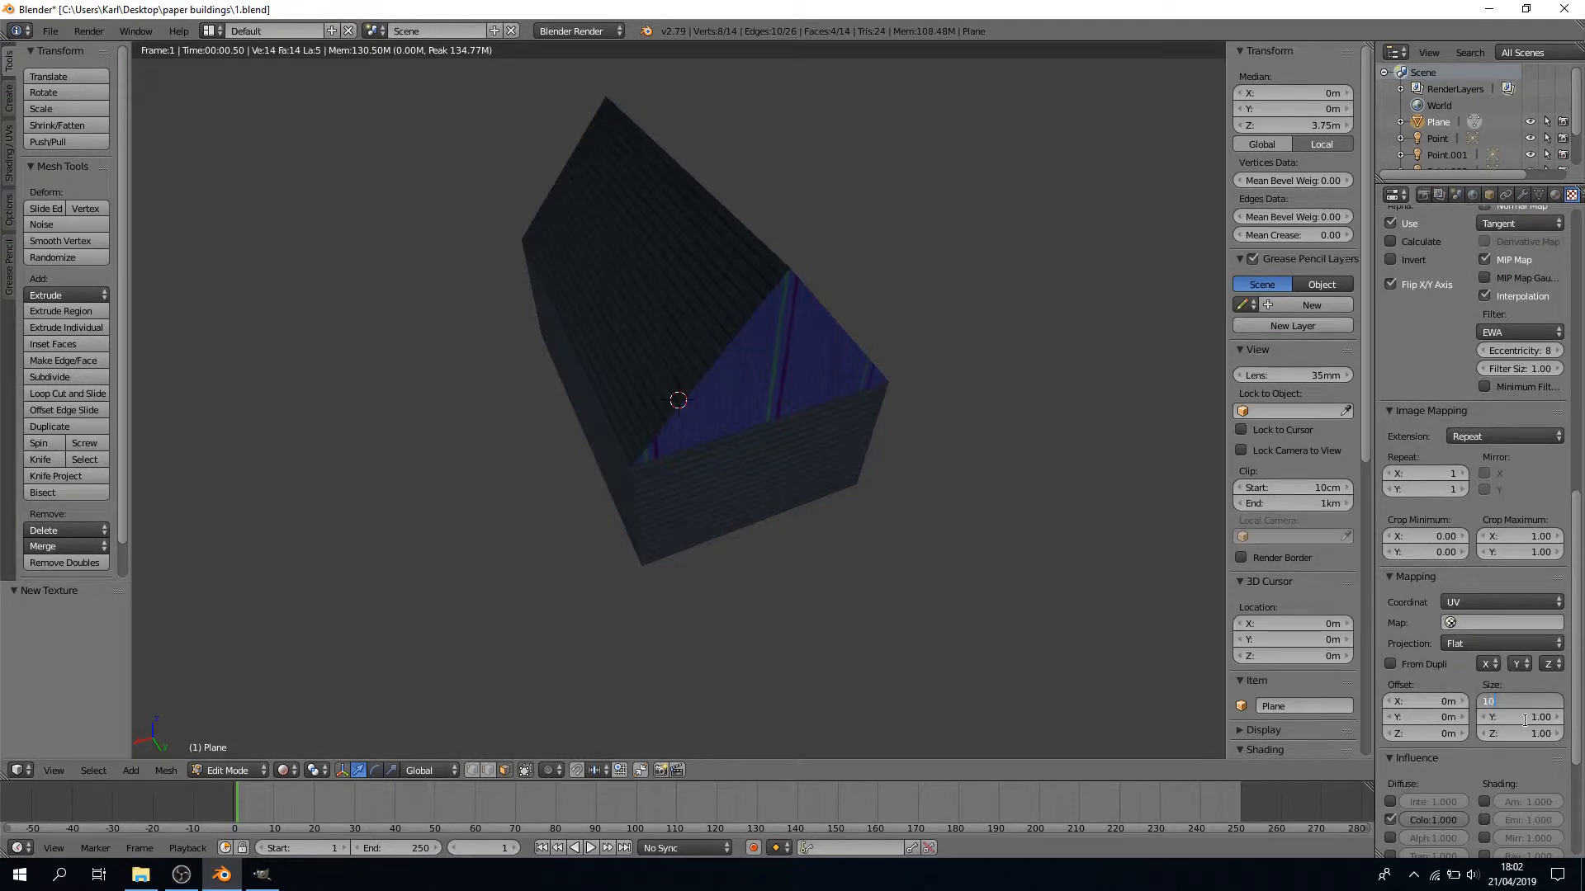
click(1525, 718)
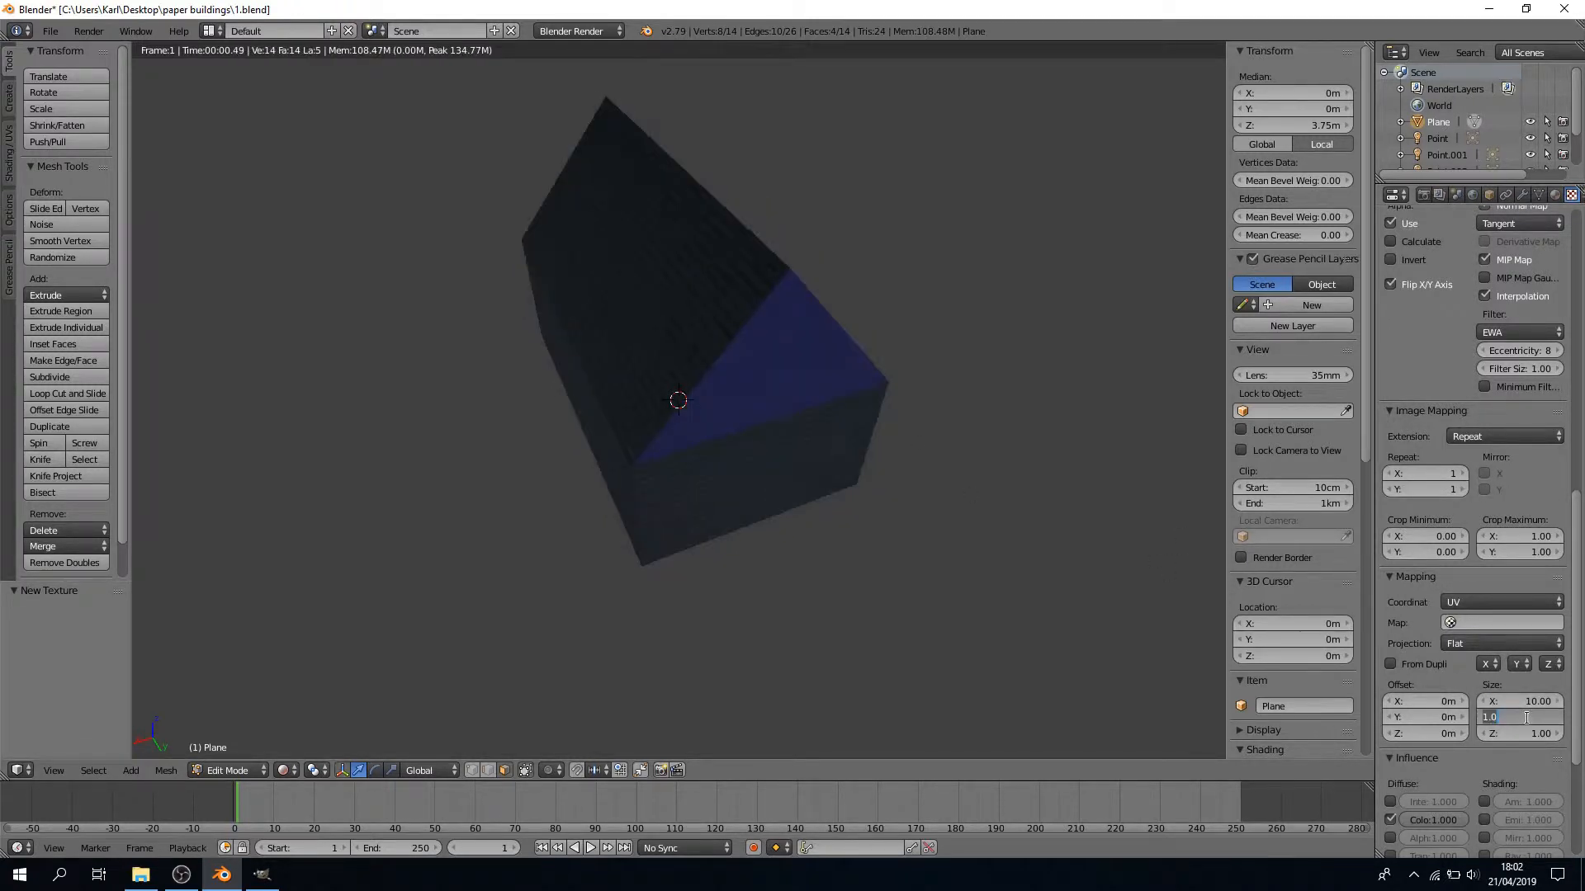
text(10)
key(Return)
Make the planks normal texture influence the geometry normal instead of the diffuse colour, and inspect the gable
scroll(1532, 714, down, 5)
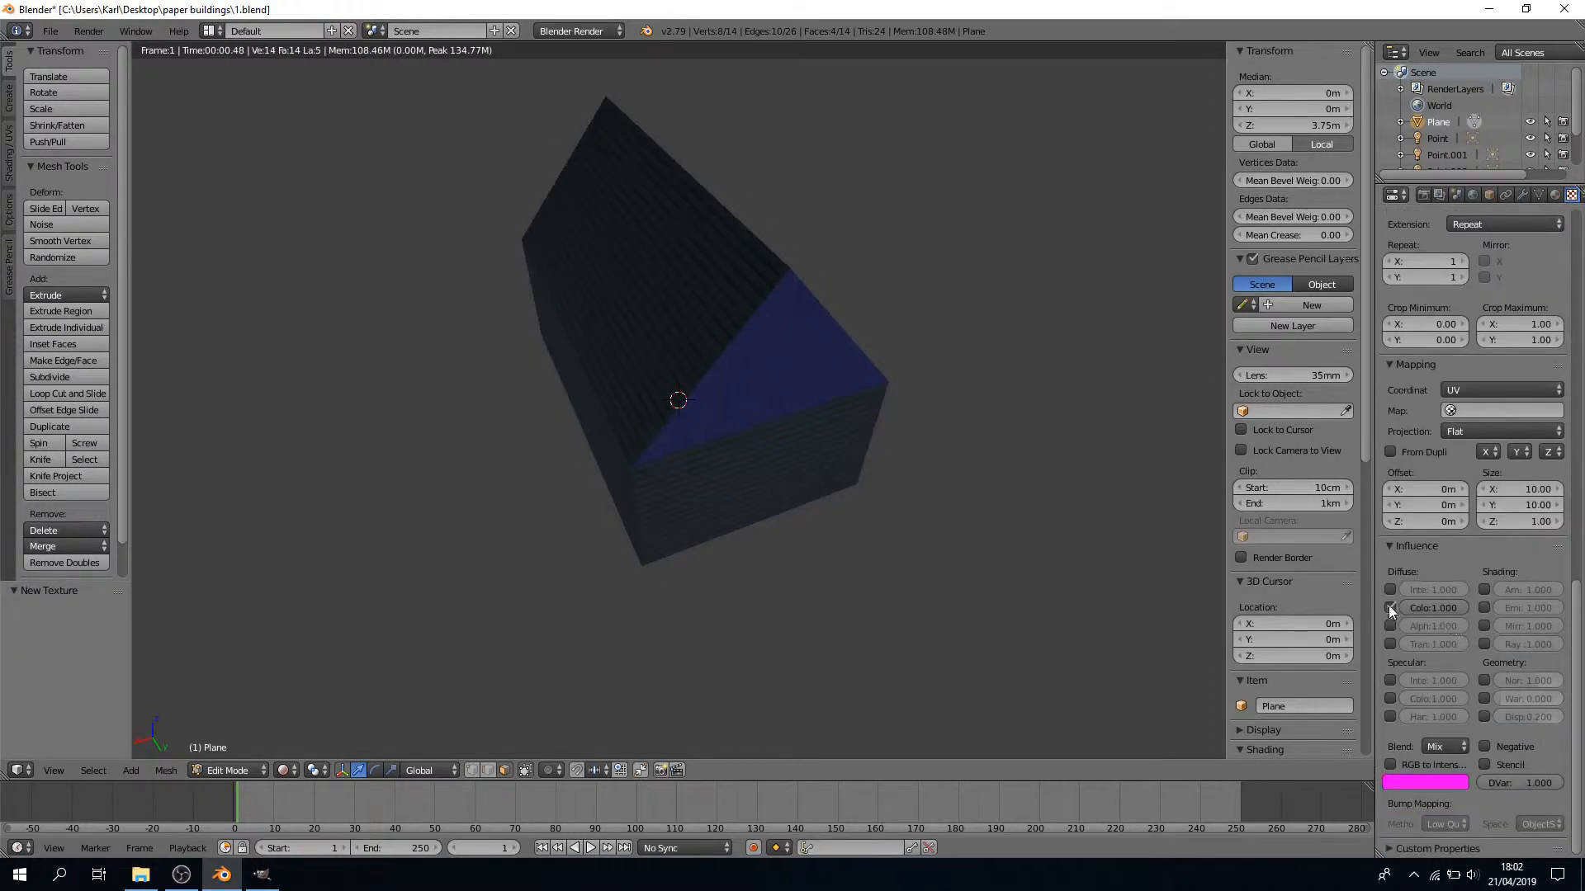
click(1388, 607)
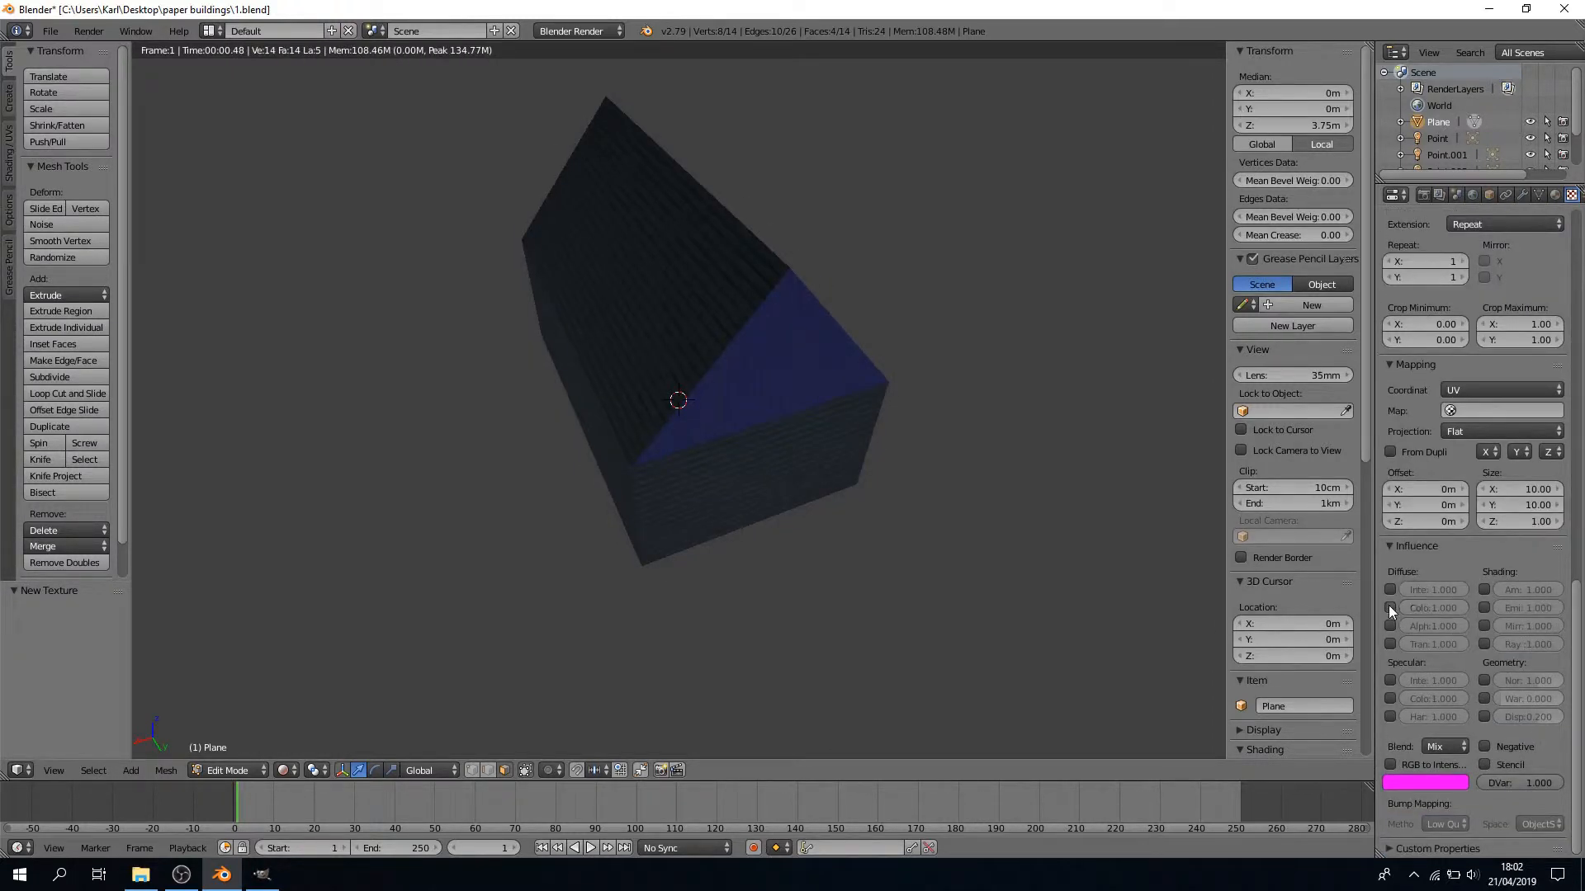
click(1485, 680)
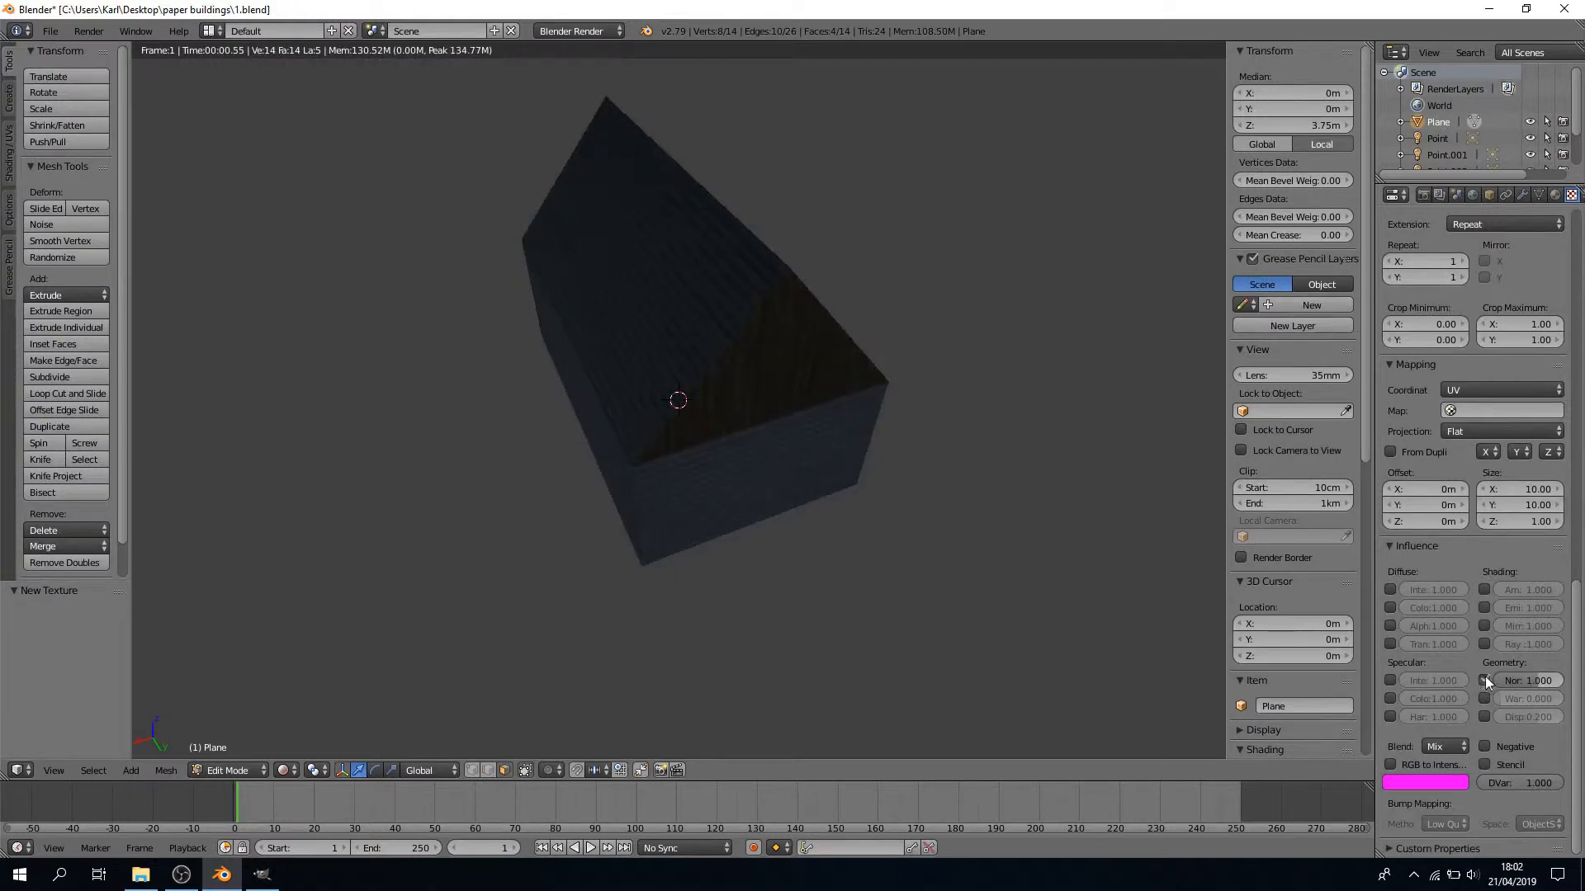
middle_drag(948, 470, 913, 417)
scroll(900, 410, up, 3)
scroll(900, 409, up, 2)
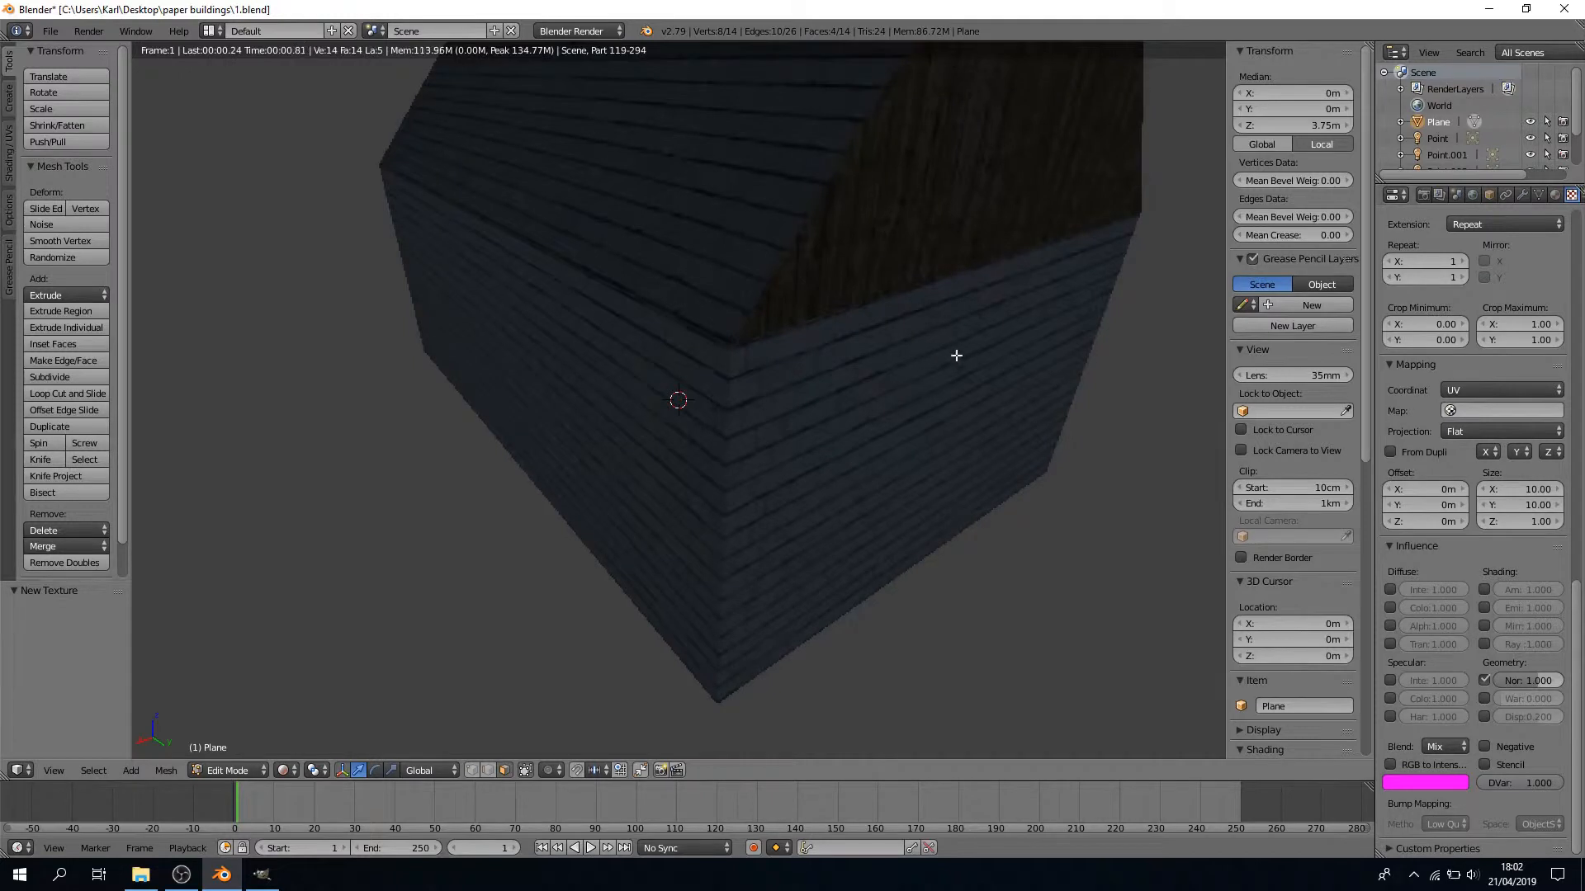
scroll(957, 363, down, 2)
middle_drag(1010, 342, 973, 358)
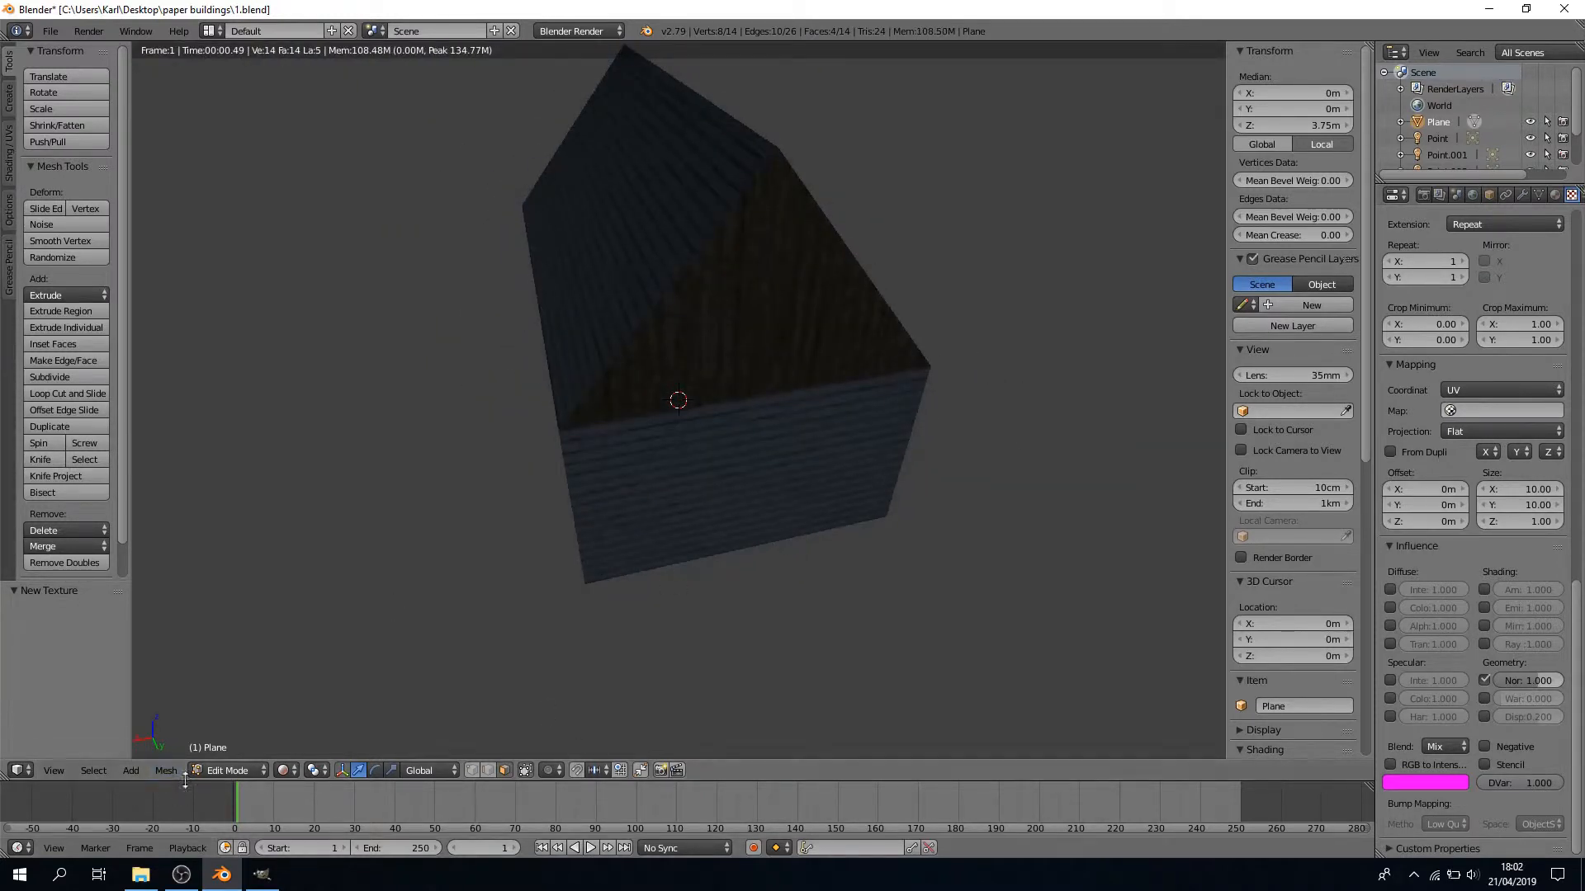
Set the viewport shading to Wireframe
click(288, 771)
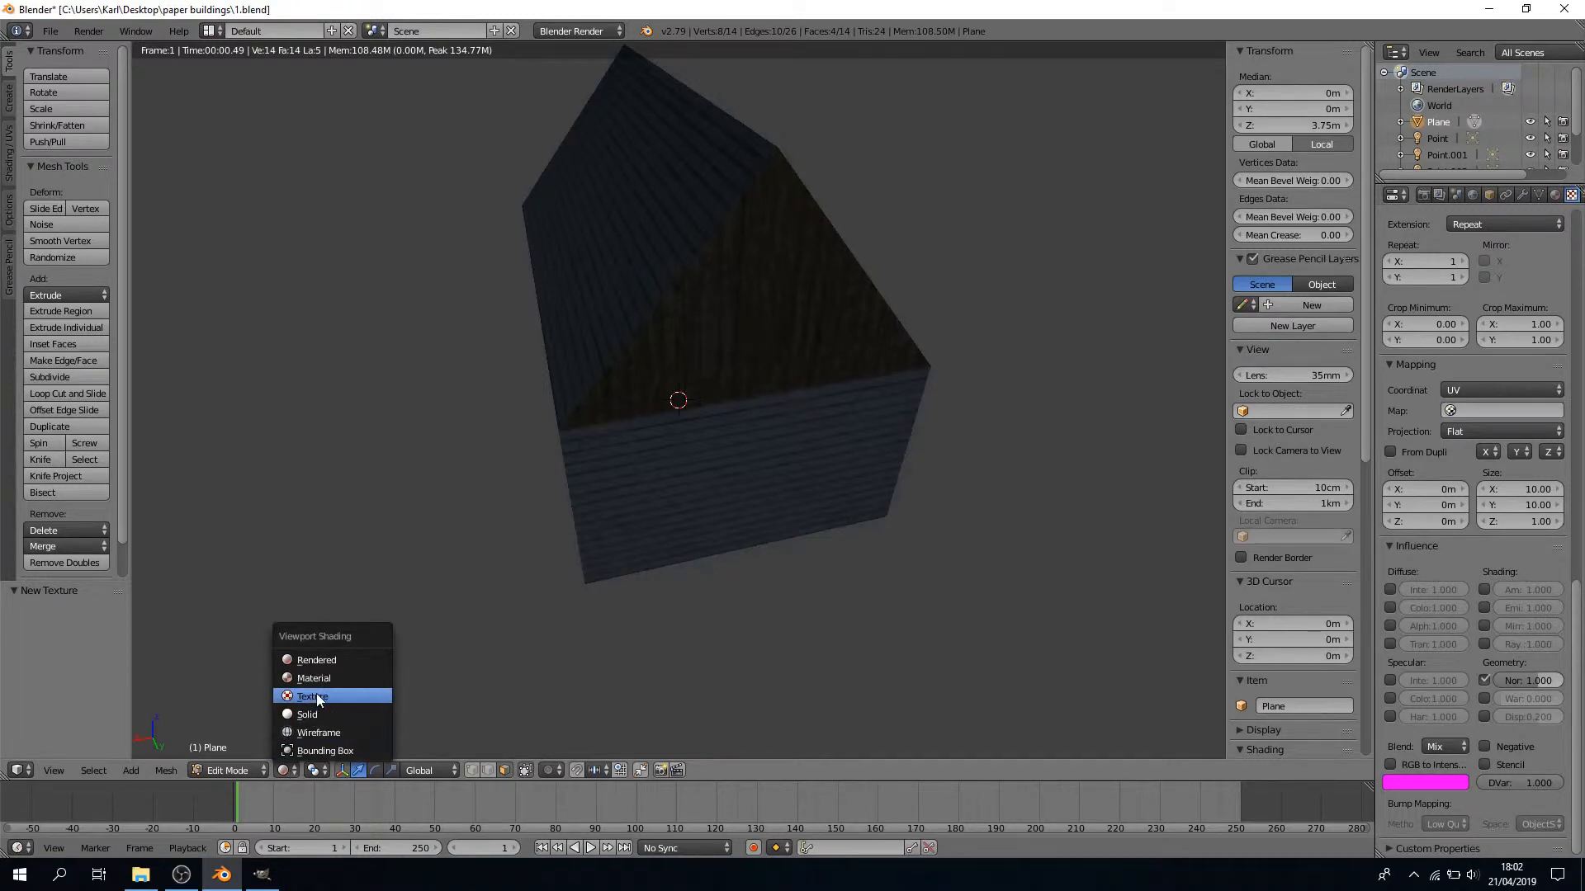
click(281, 770)
click(321, 732)
Select all six lower wall faces around the house, below the gables and roof
middle_drag(388, 528, 661, 350)
right_click(613, 356)
right_click(742, 362)
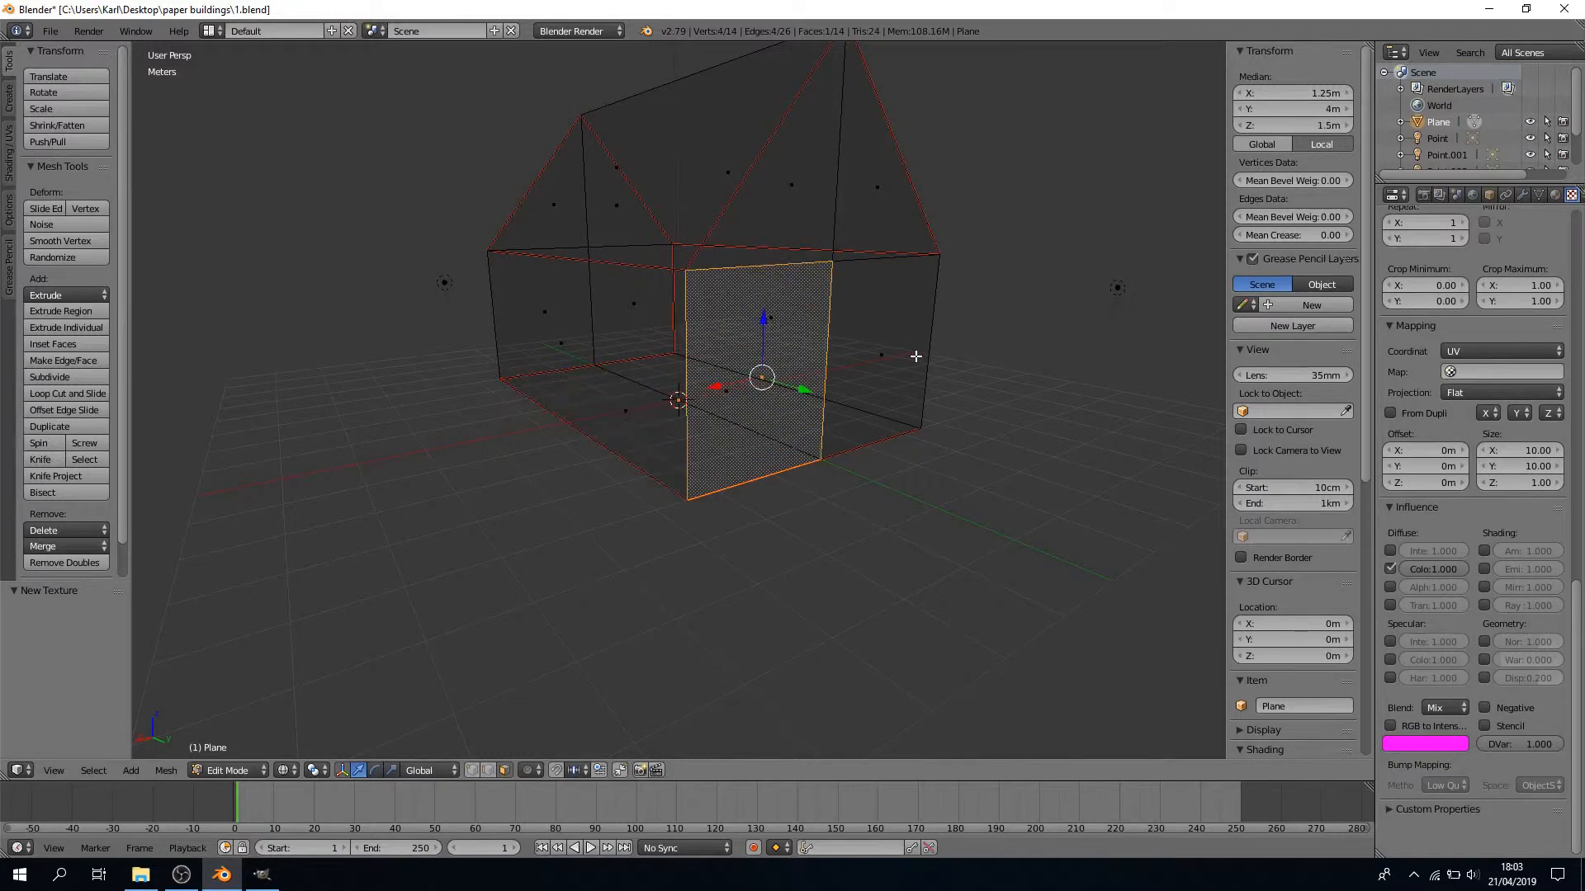
shift+right_click(914, 356)
middle_drag(991, 357, 680, 373)
shift+right_click(760, 347)
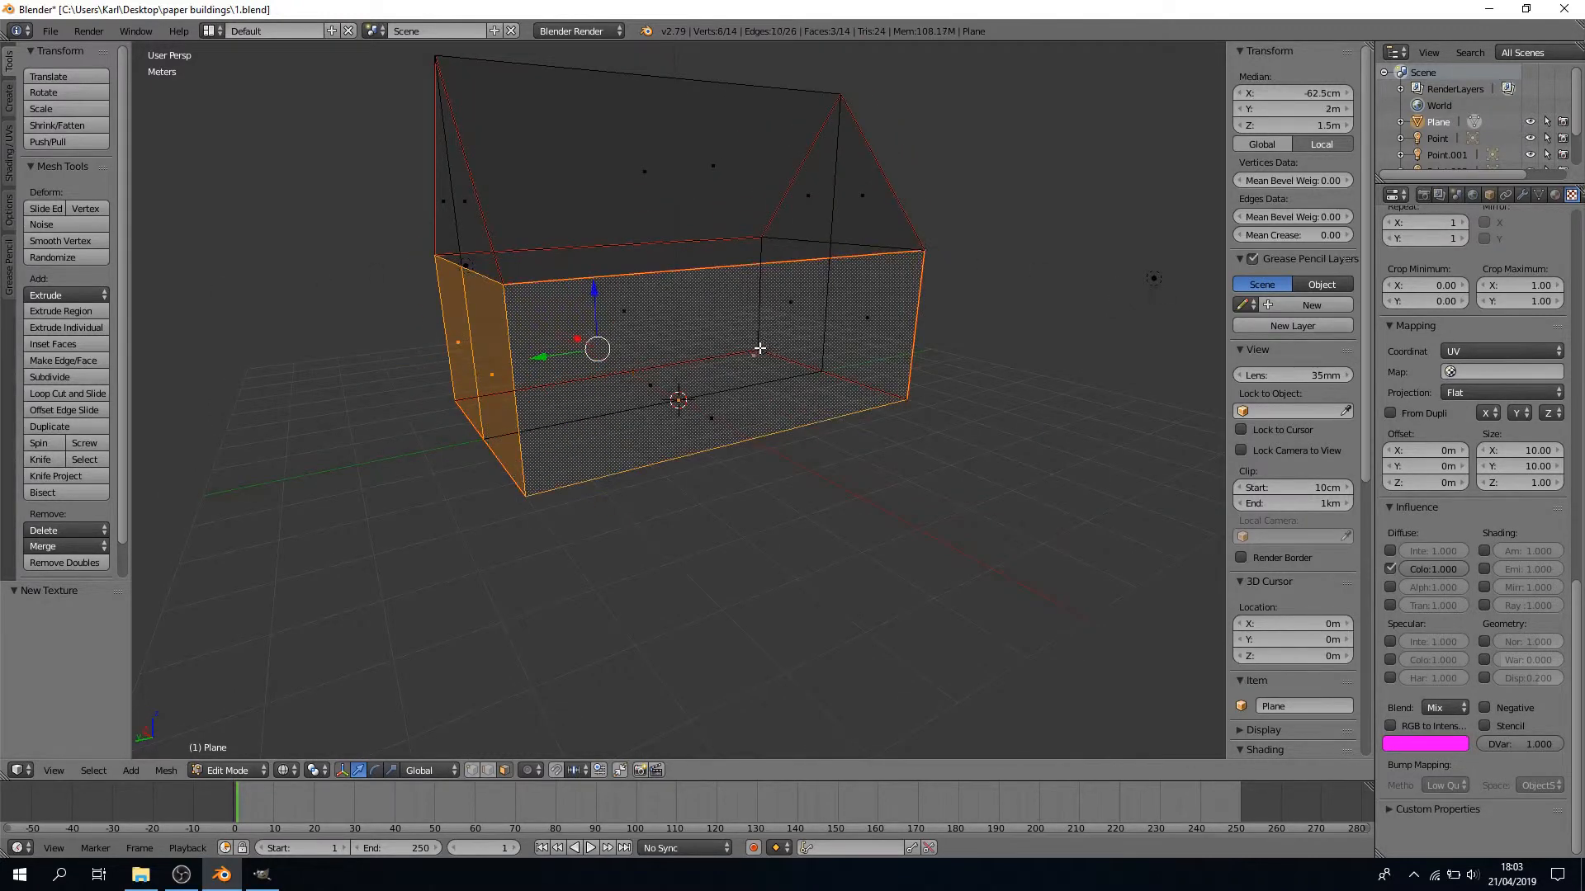
middle_drag(1037, 400, 860, 420)
shift+right_click(726, 454)
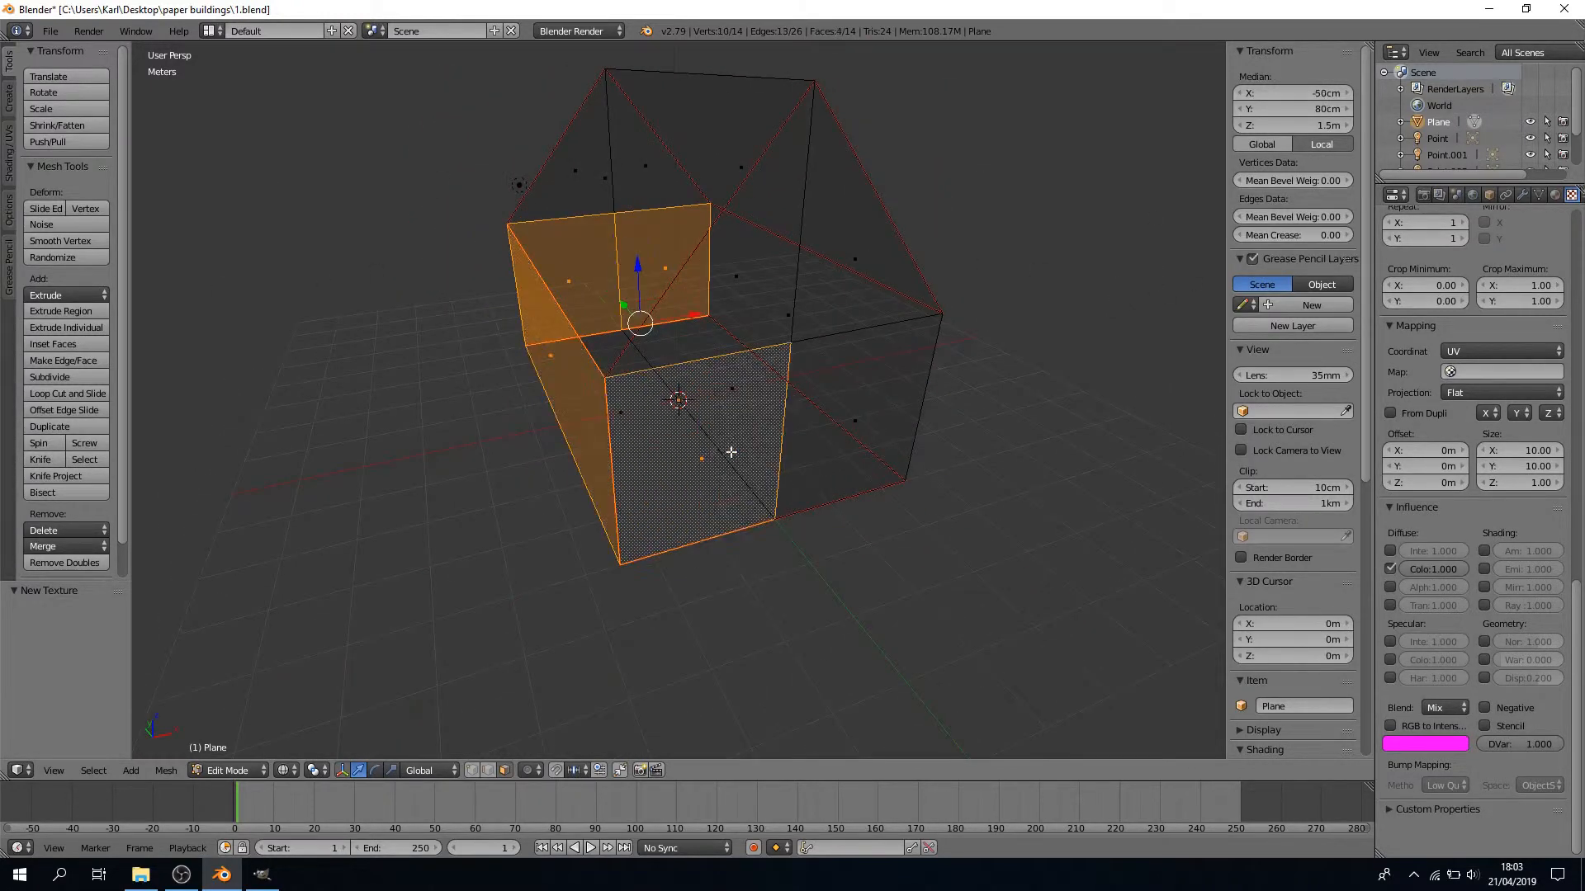
shift+right_click(853, 431)
middle_drag(1008, 414, 776, 366)
shift+right_click(775, 367)
middle_drag(1019, 399, 955, 427)
Add a third material slot with a new material named brick and set its specular intensity to 0
scroll(1560, 216, up, 10)
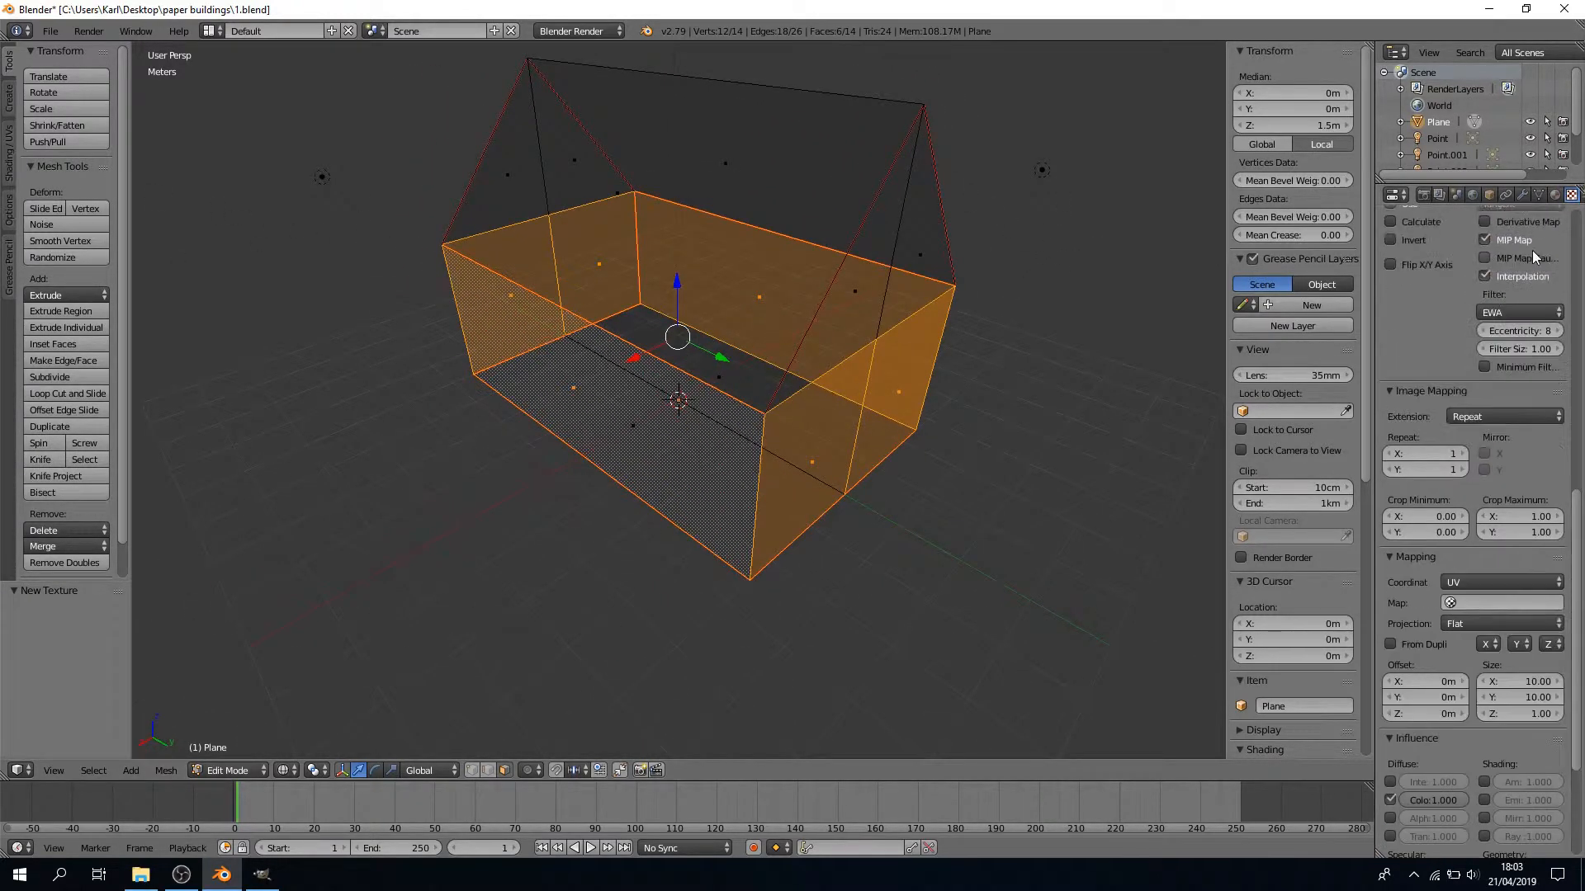
click(1555, 195)
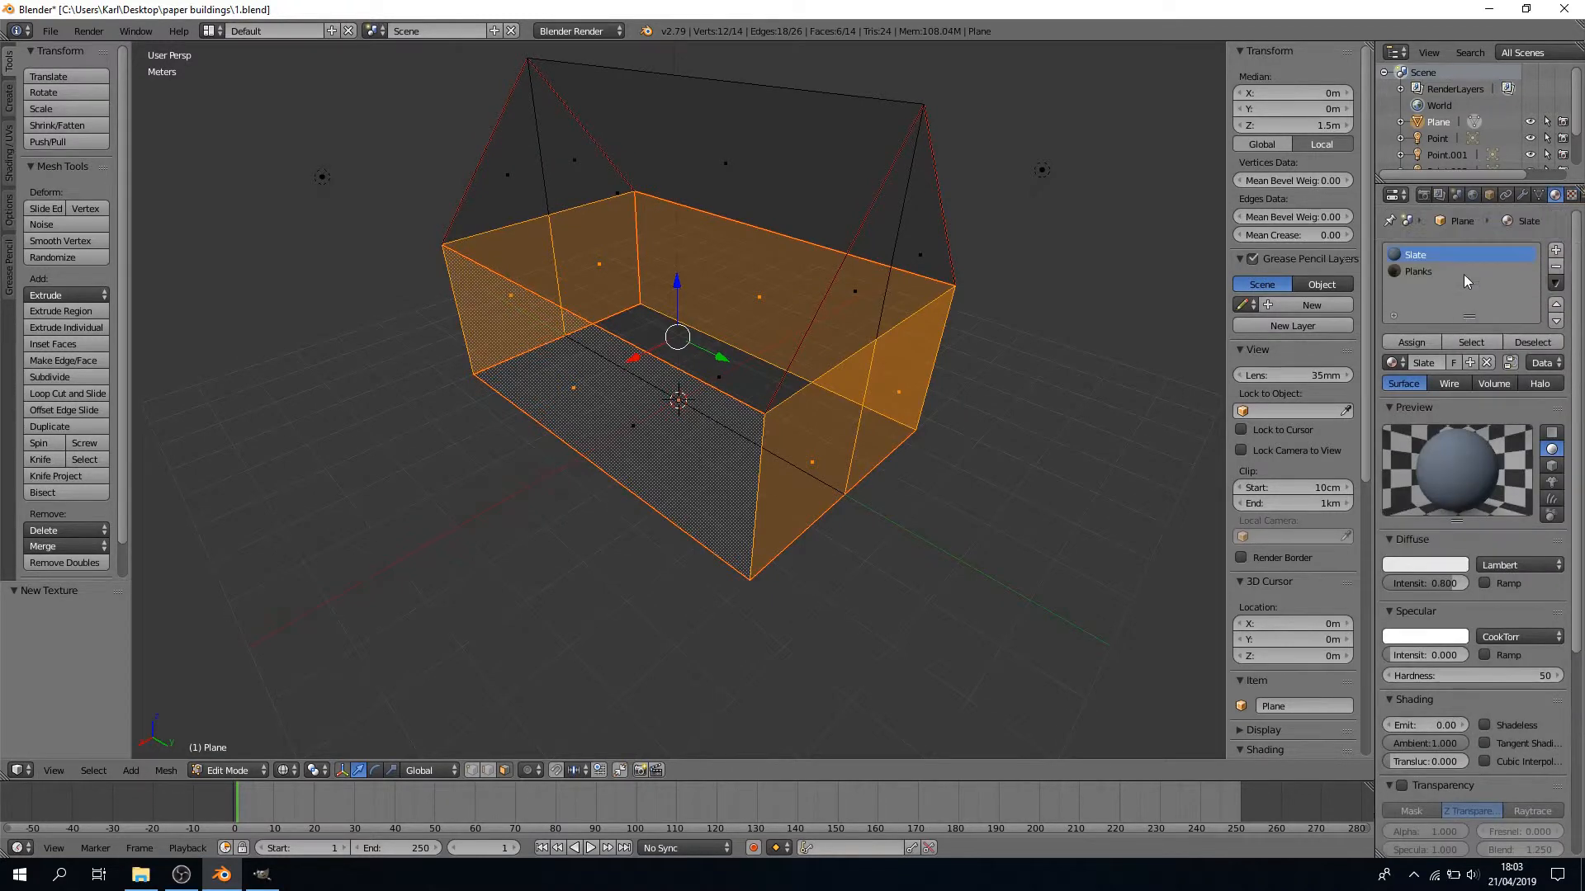
click(1555, 250)
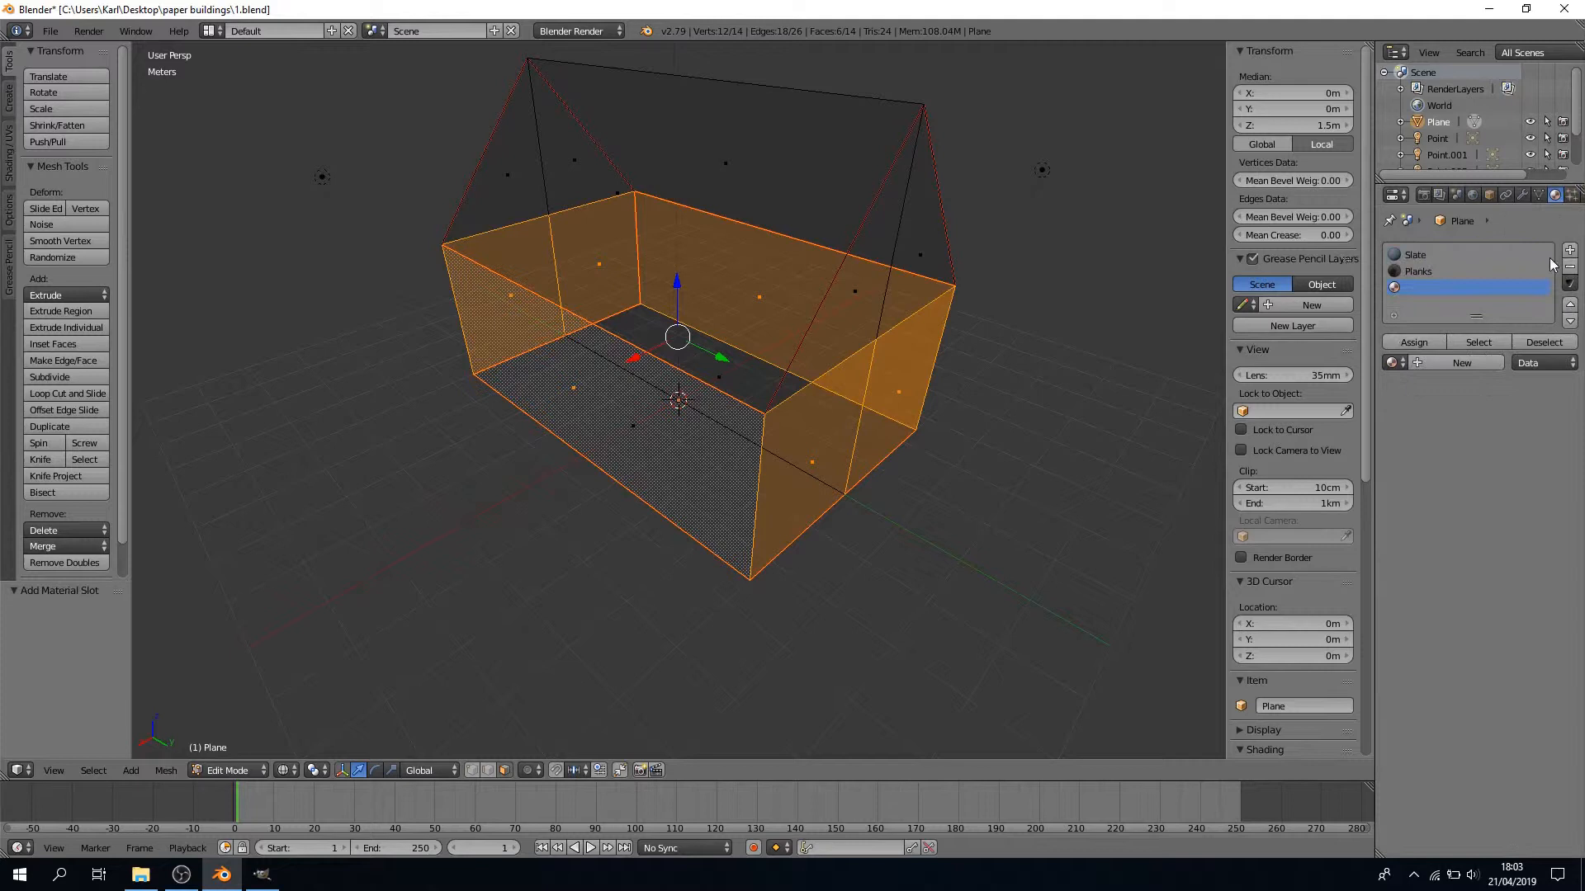
click(1449, 365)
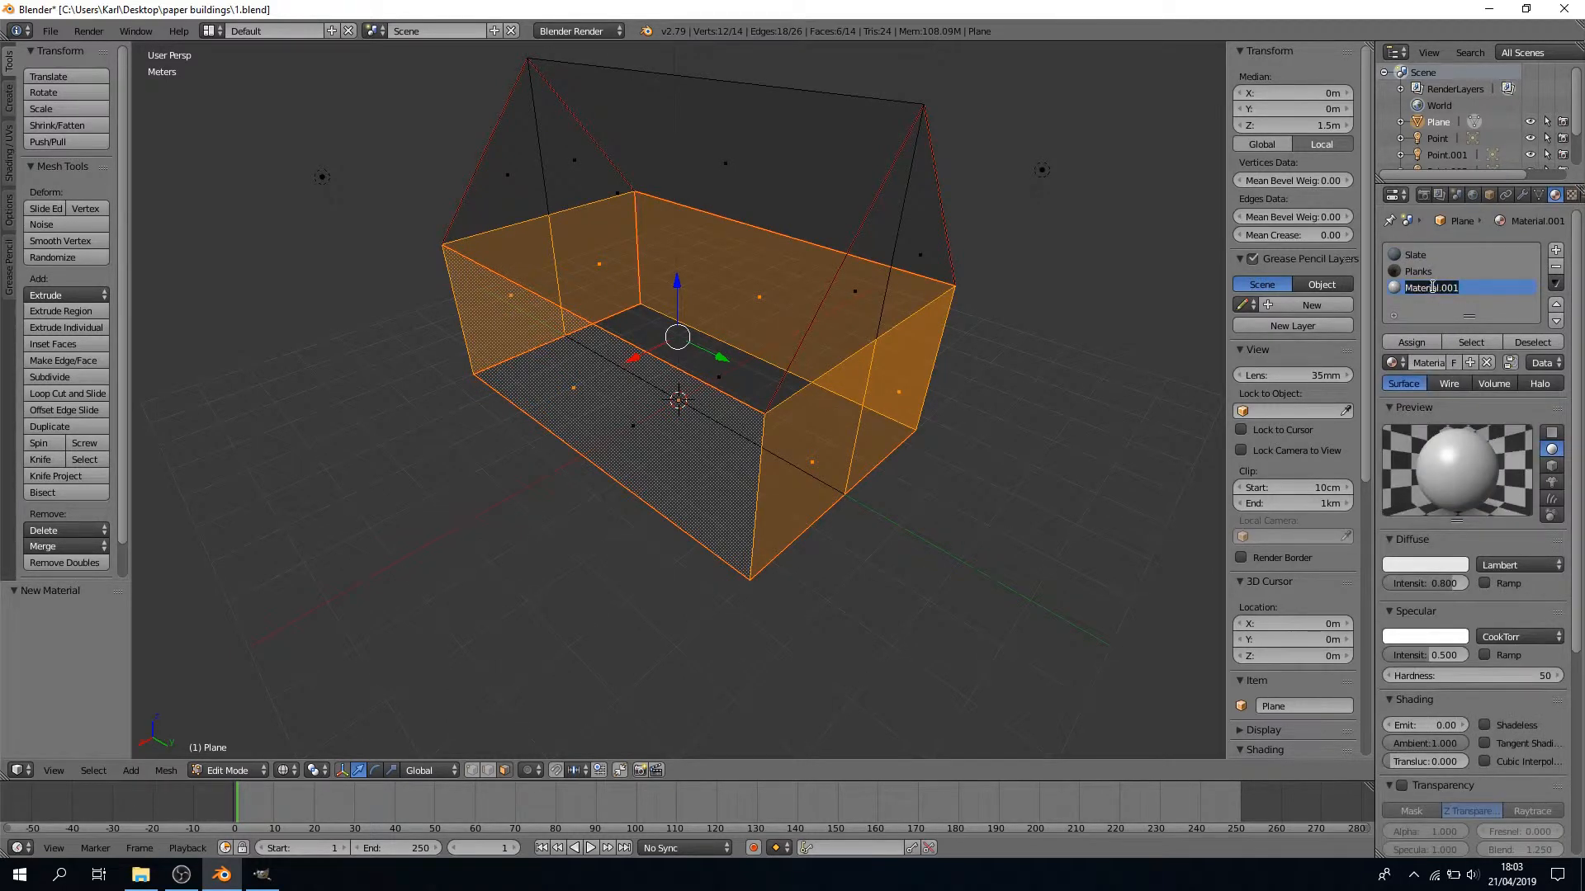
text(brick)
key(Return)
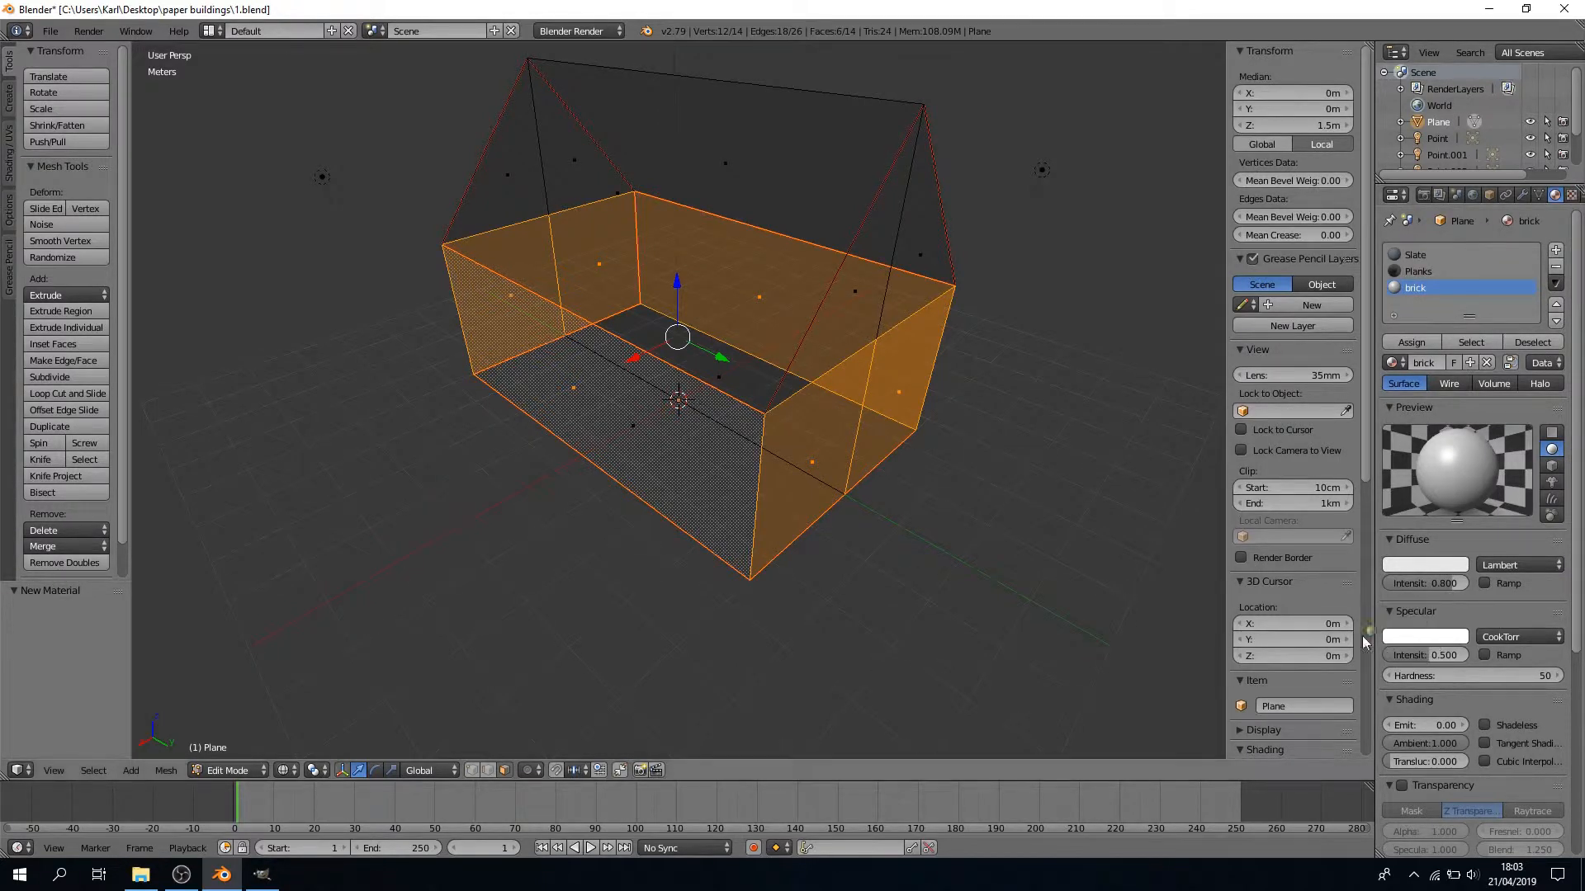
click(1463, 640)
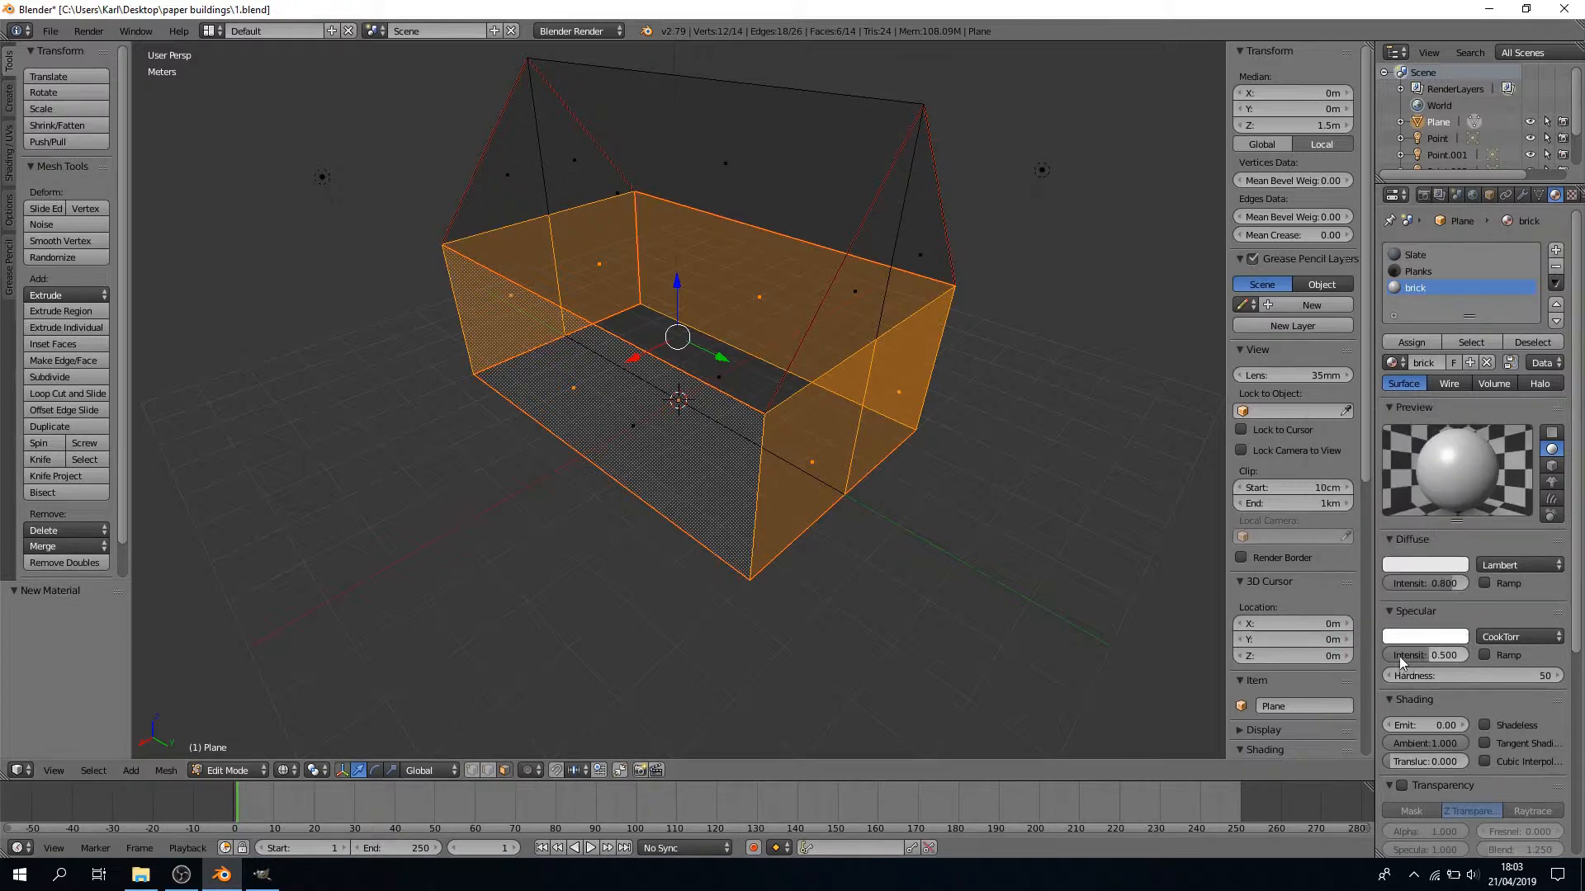
drag(1415, 656, 1374, 656)
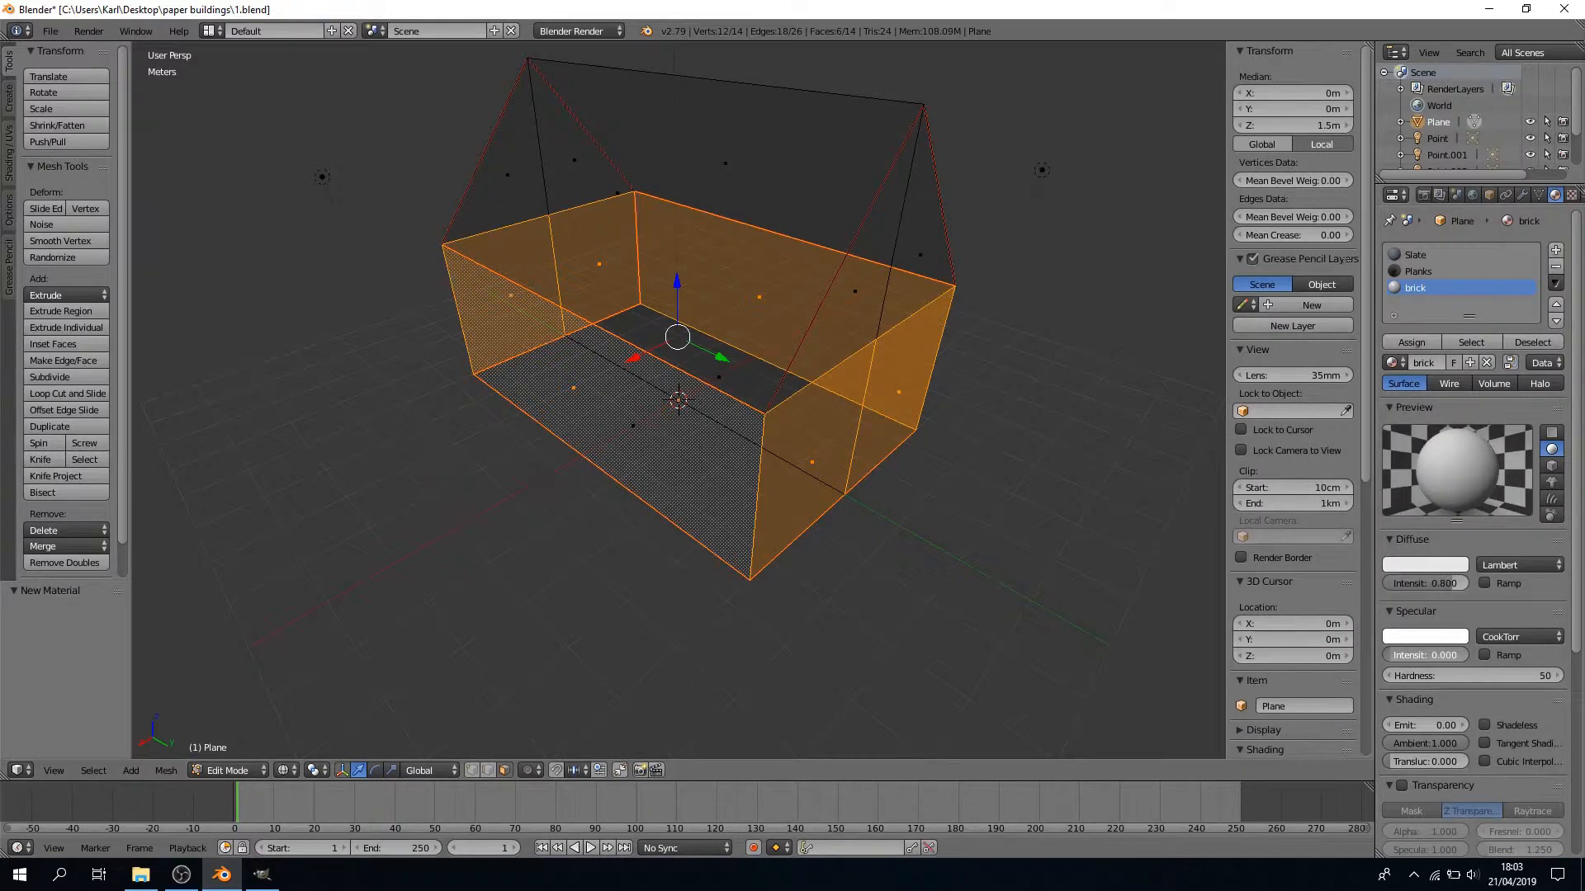
Add a new image texture to the brick material, loading TexturesCom_StoneWall3_2x2_4K_albedo.tif from the brick folder
click(1570, 195)
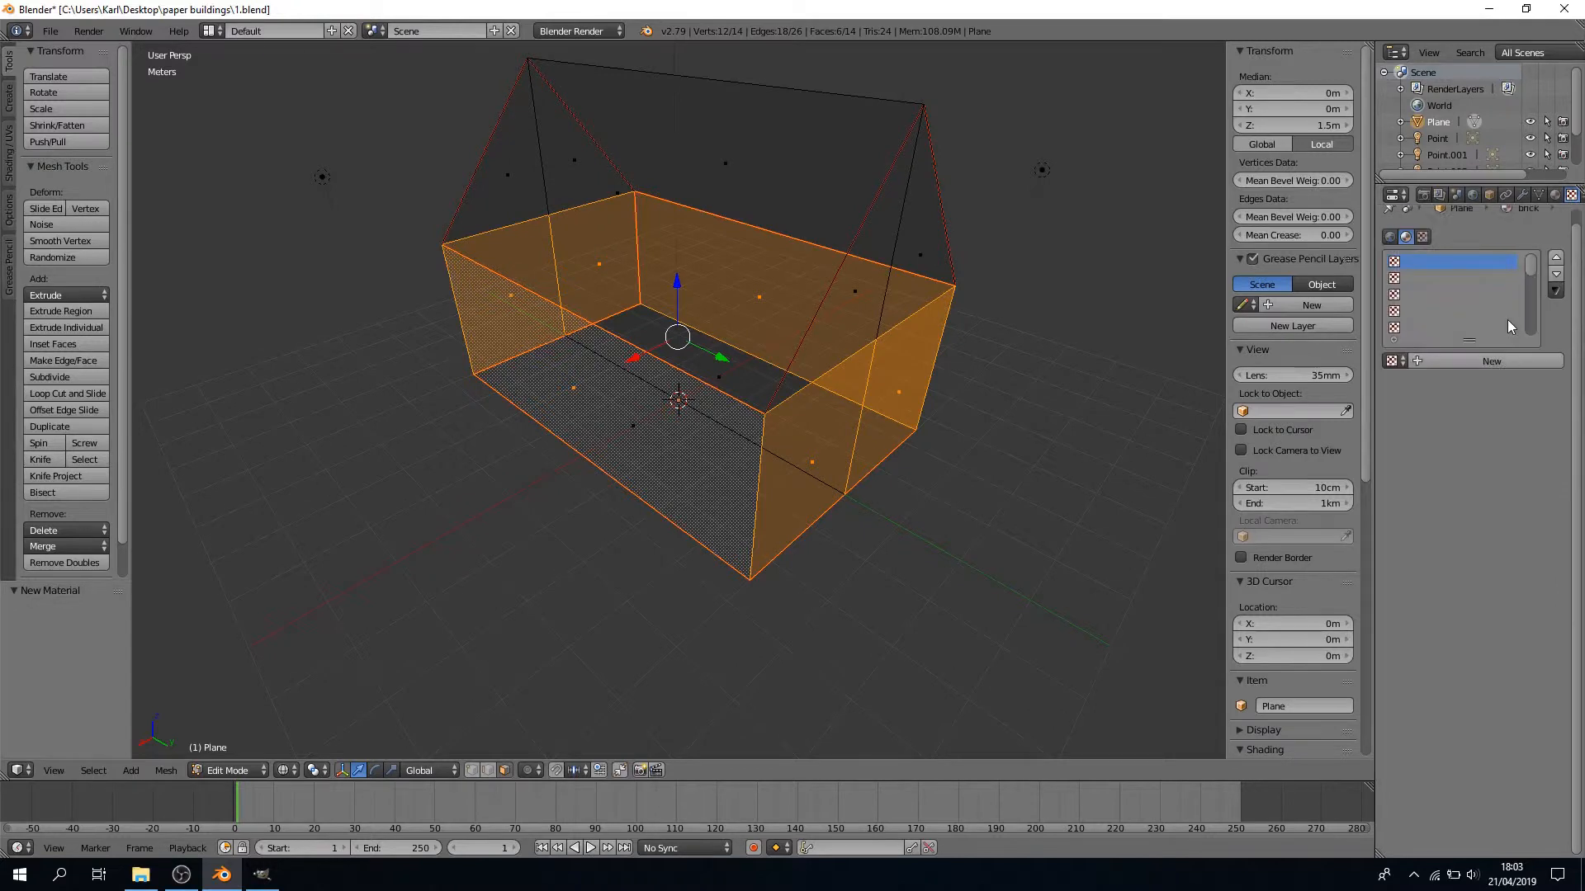
click(1483, 361)
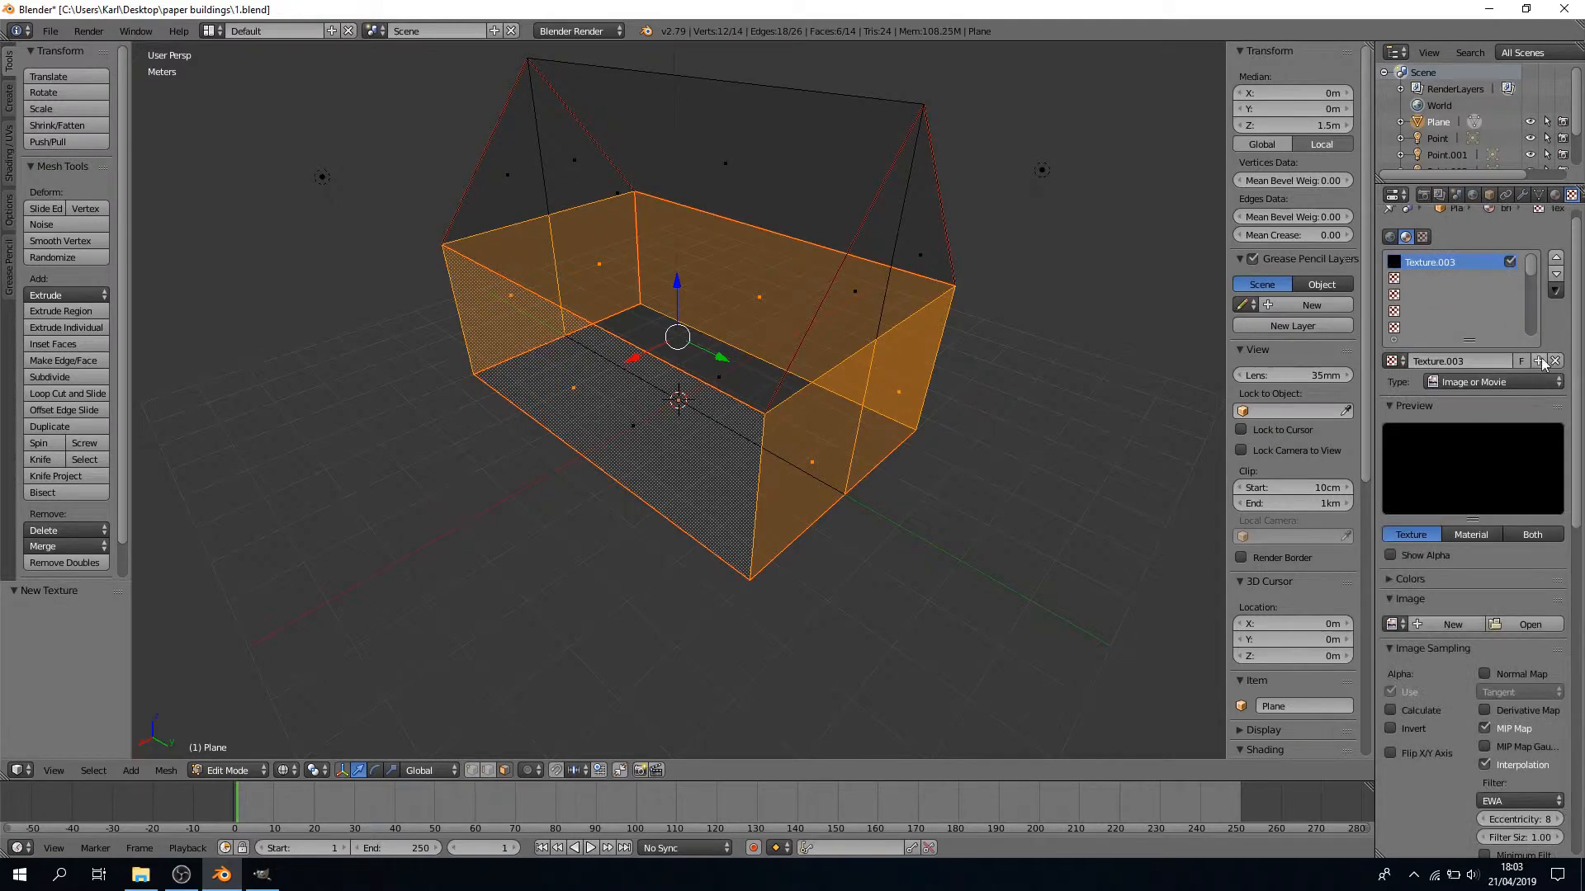
click(1527, 625)
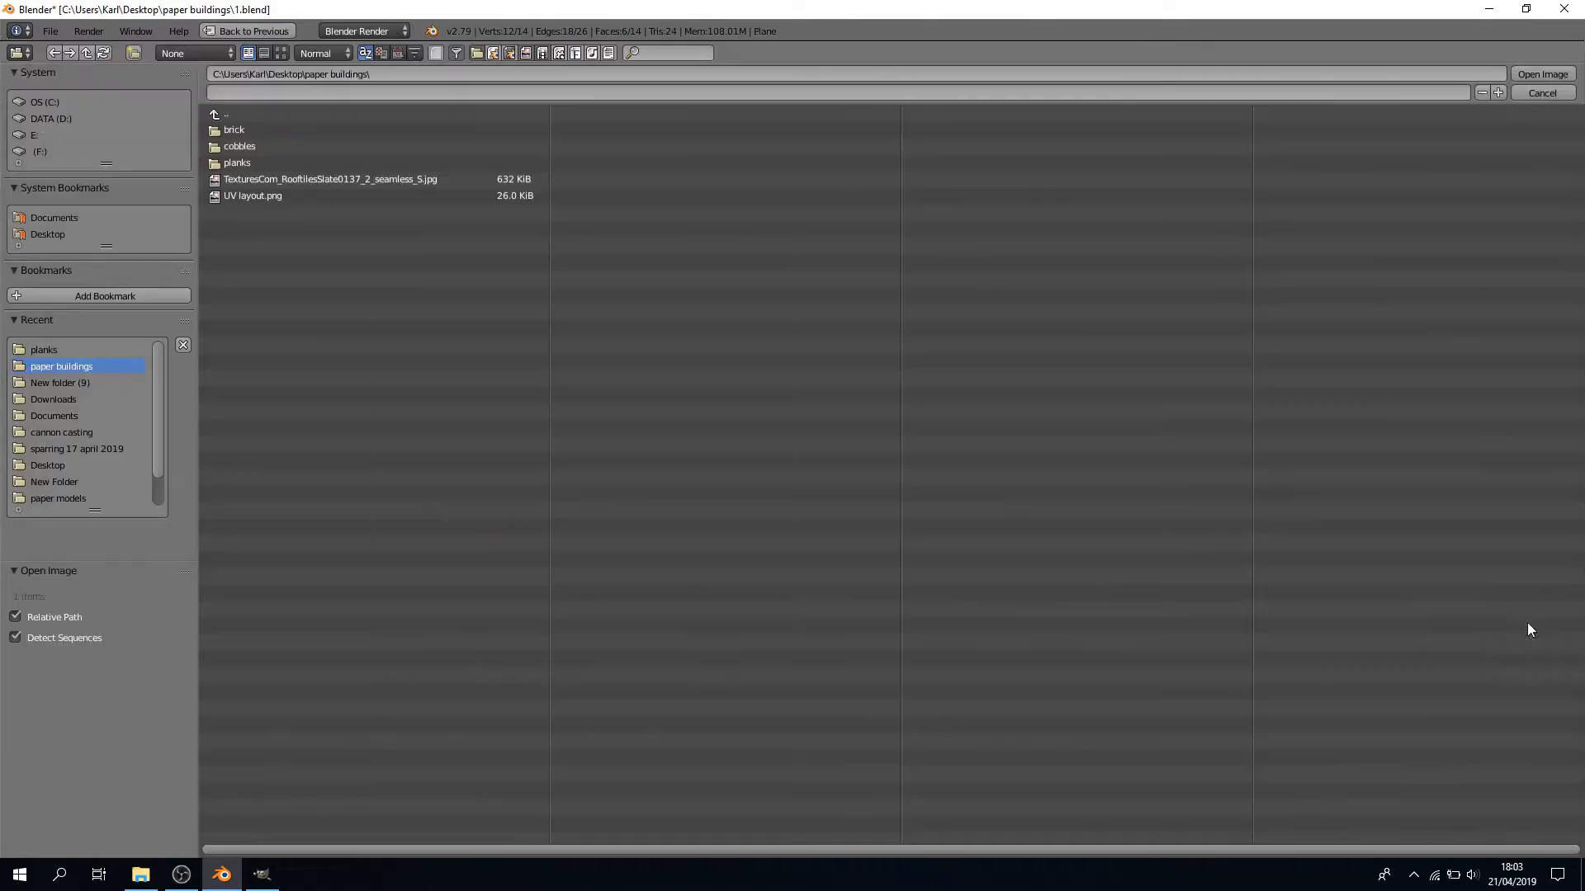
click(255, 131)
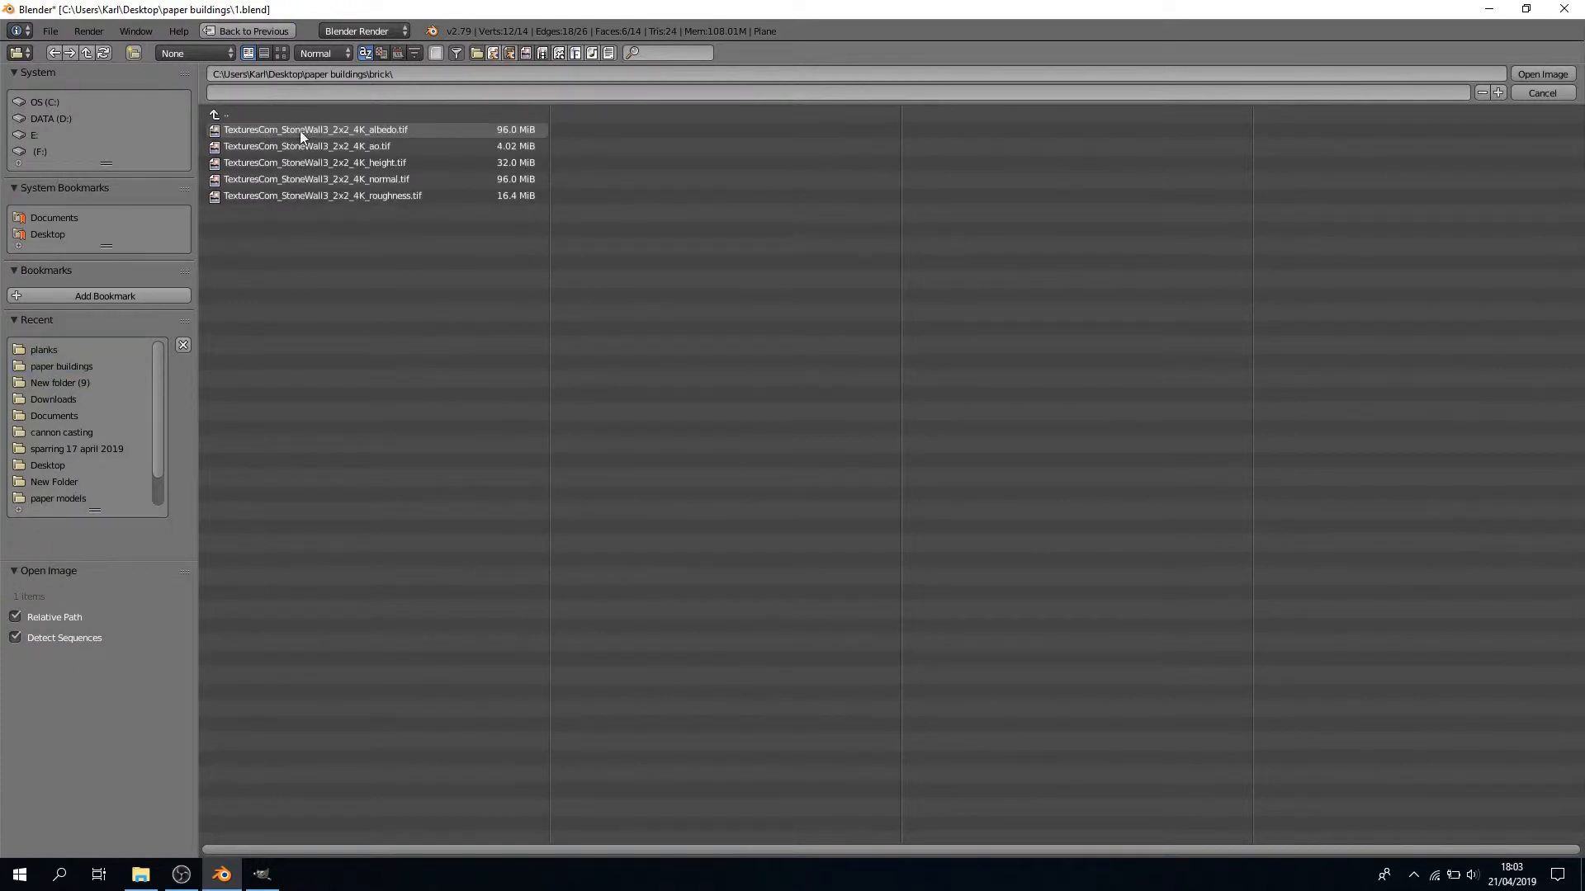
click(355, 131)
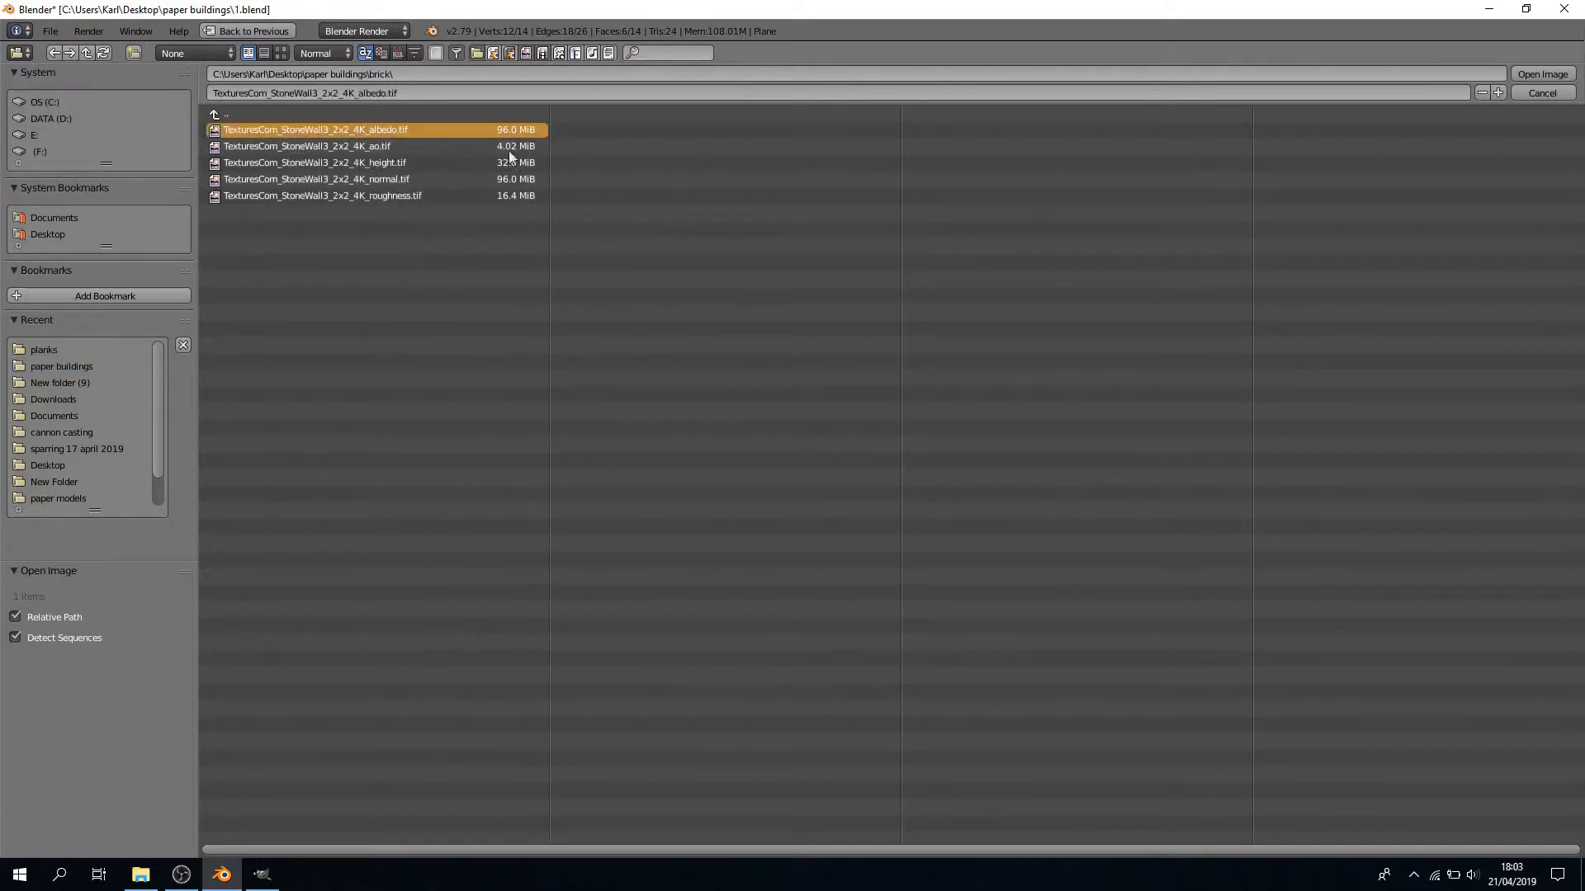
double_click(304, 130)
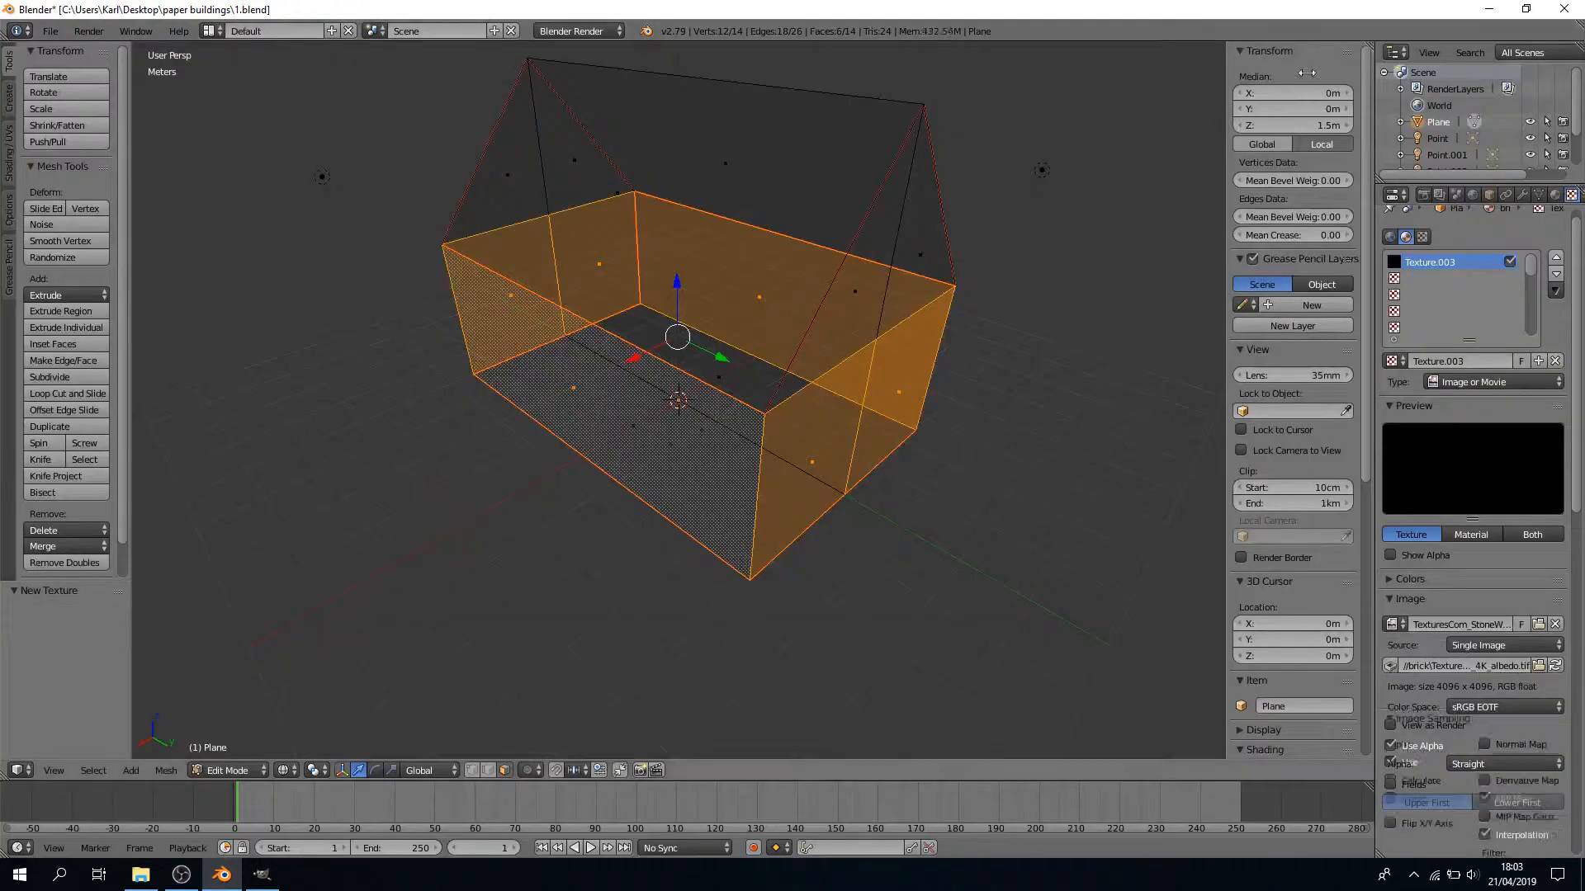
drag(1154, 129, 1137, 139)
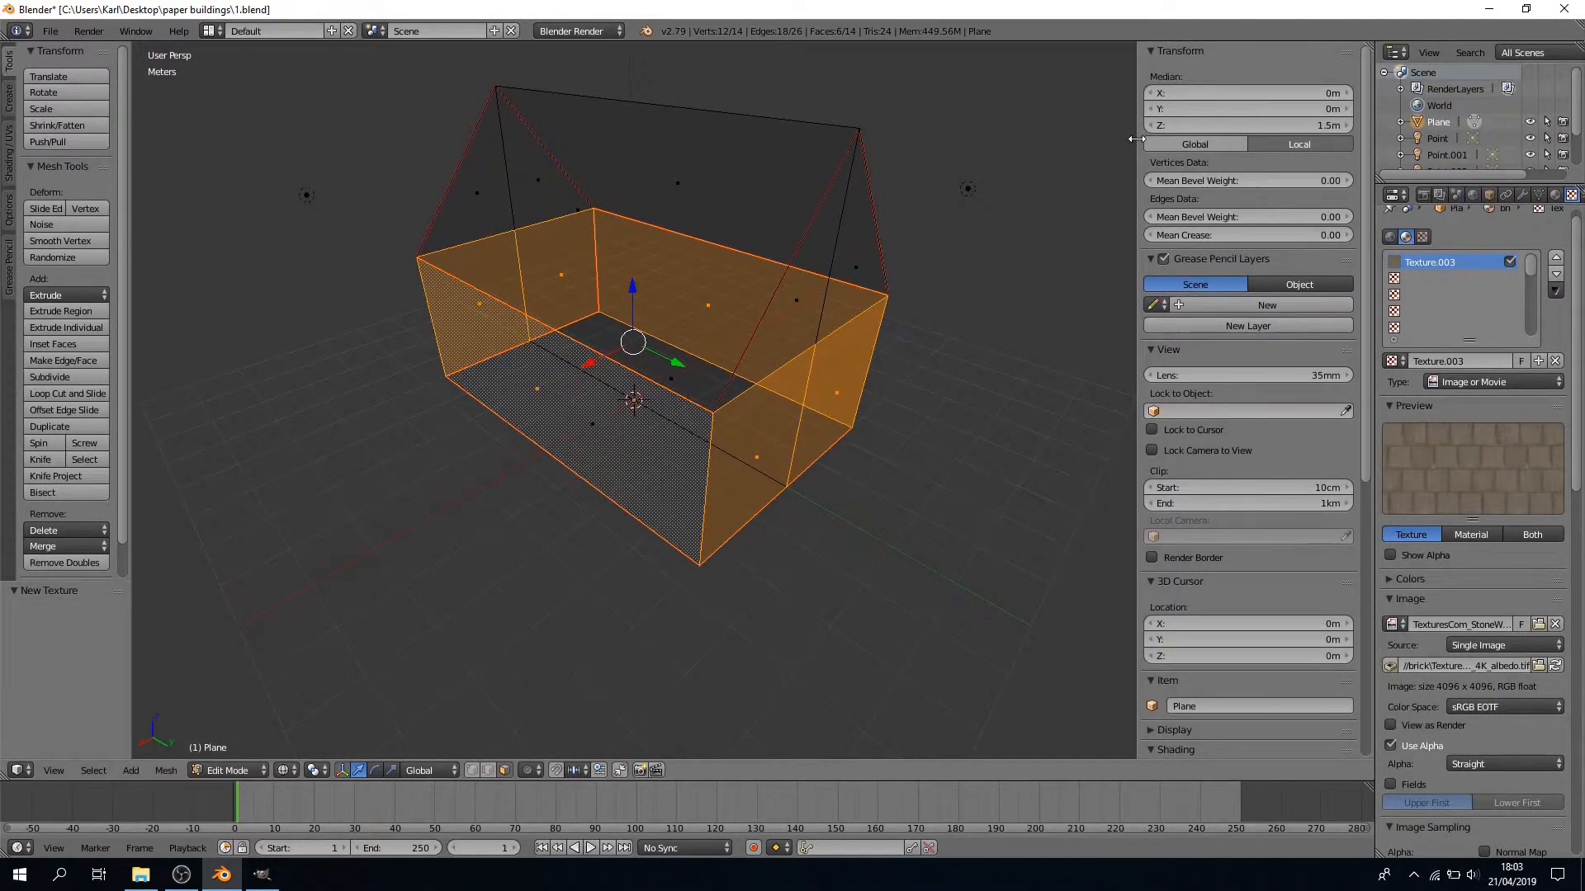
scroll(1502, 586, down, 1)
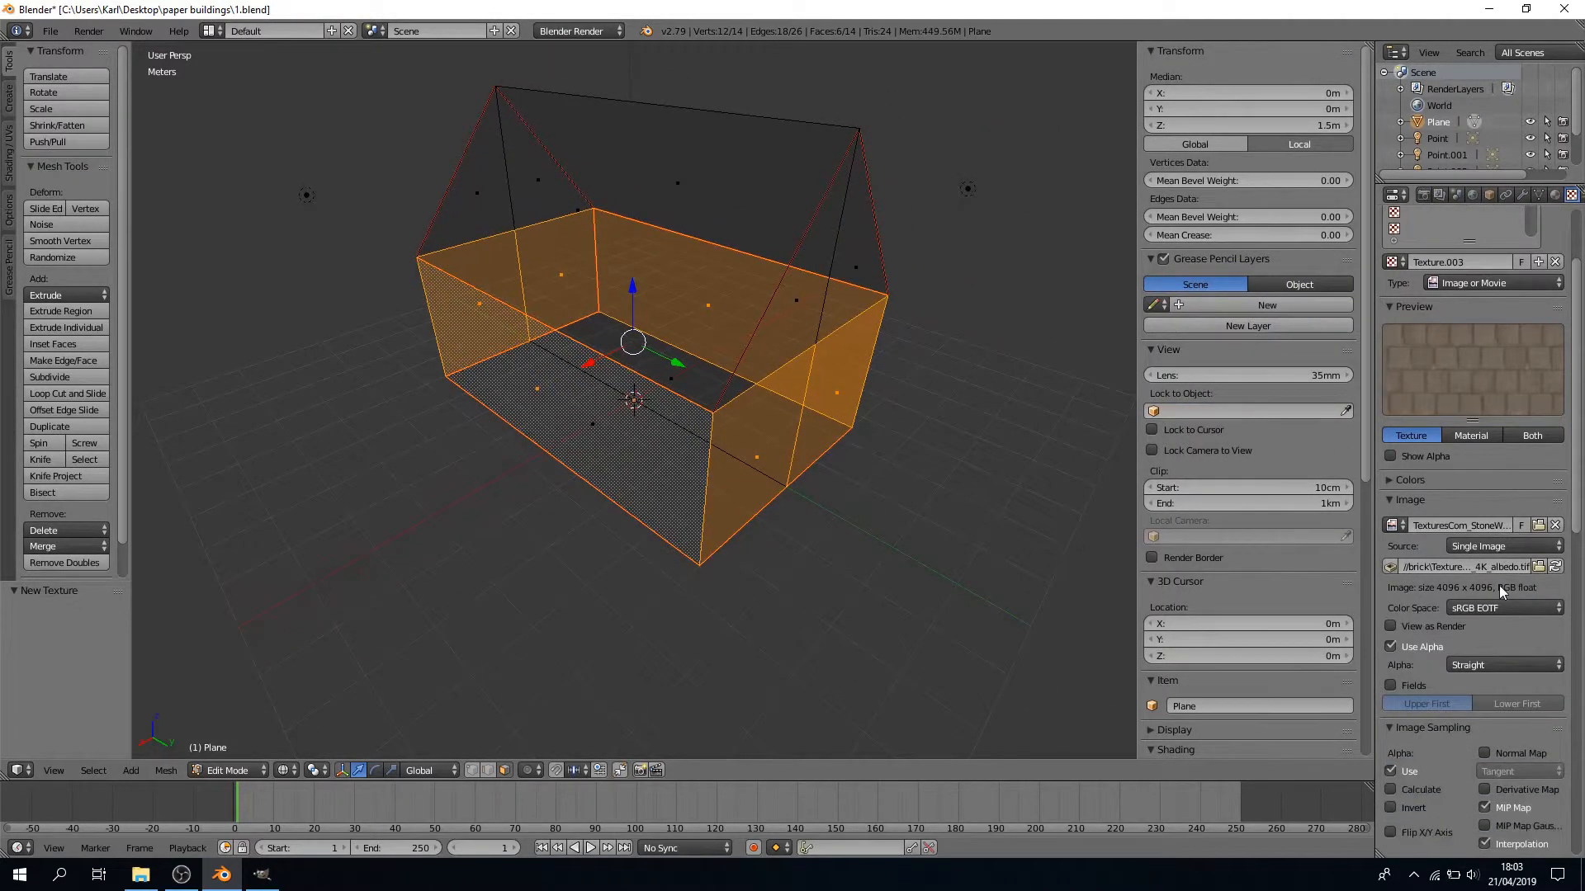
scroll(1498, 577, up, 2)
scroll(1500, 580, down, 8)
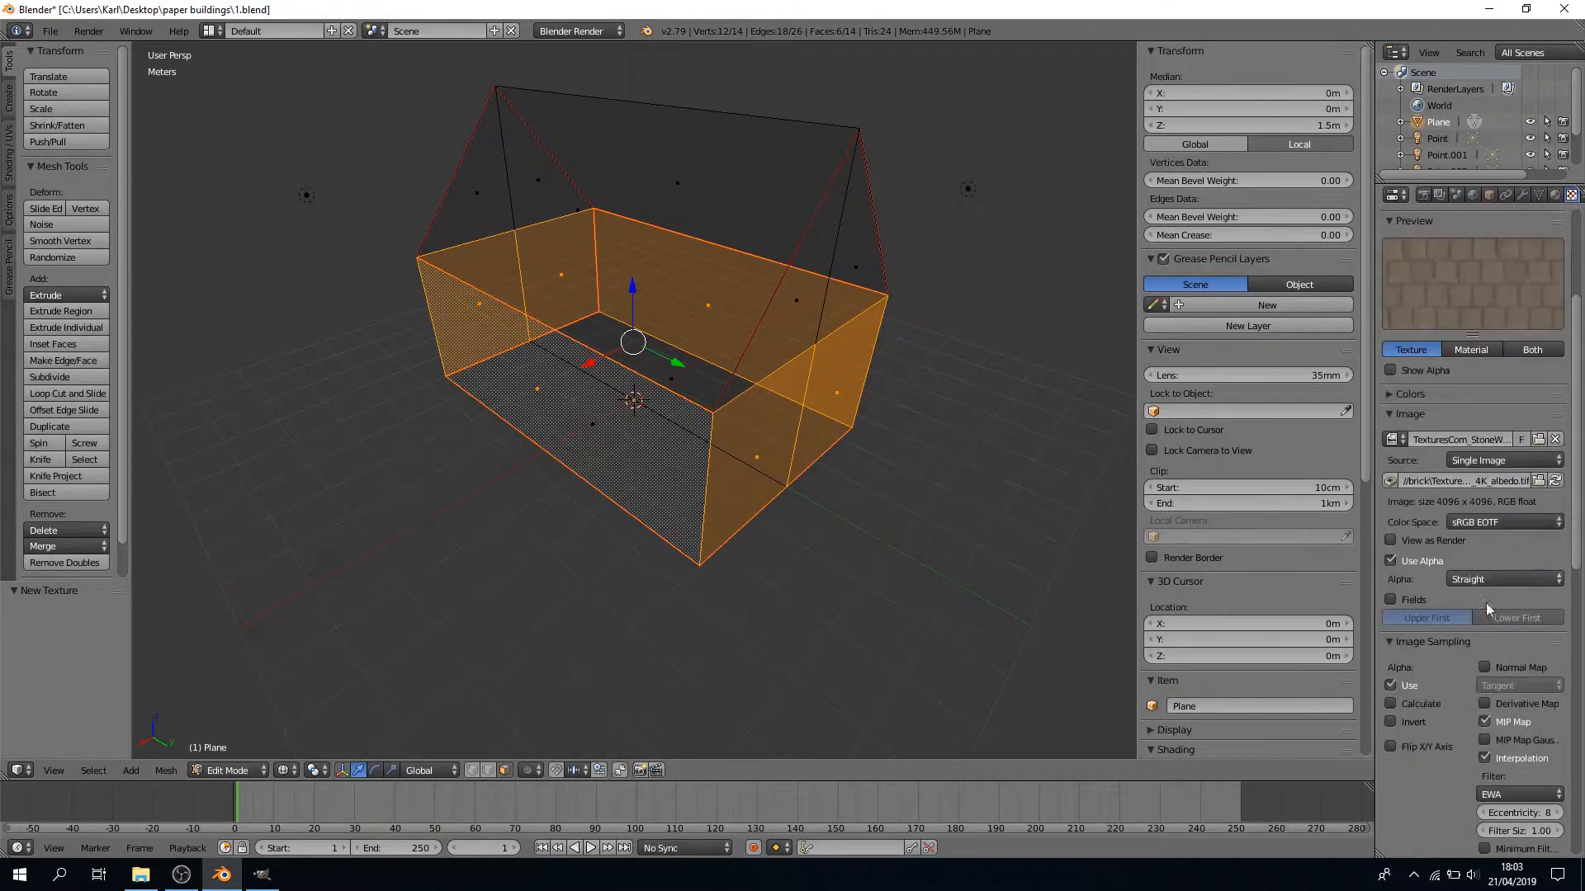
Set the viewport shading to Rendered and assign the brick material to the selected lower wall faces
click(283, 771)
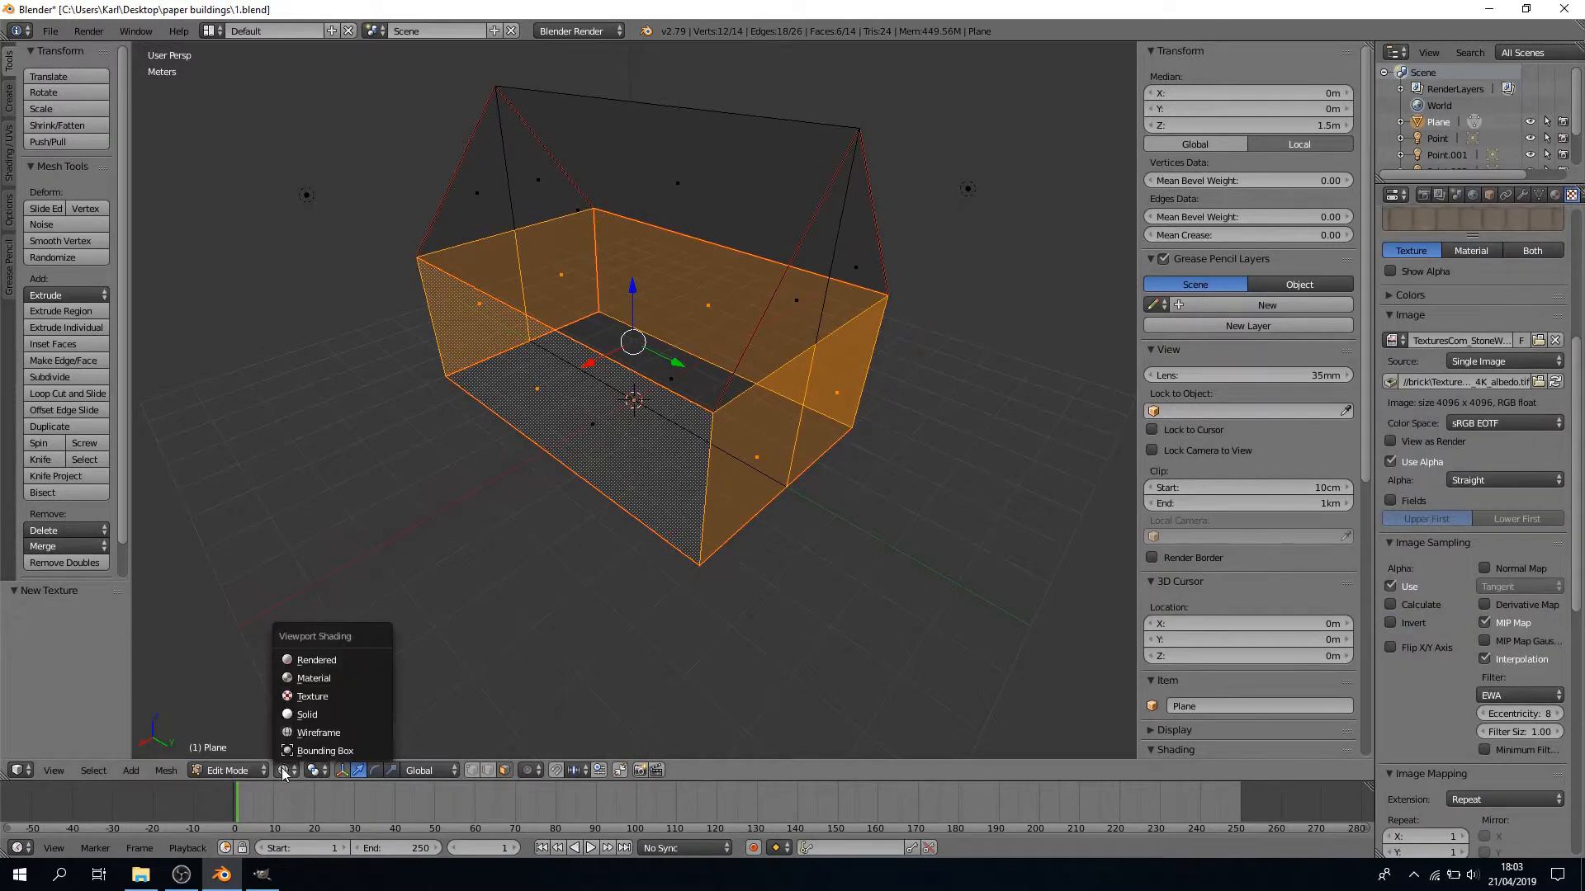
click(304, 660)
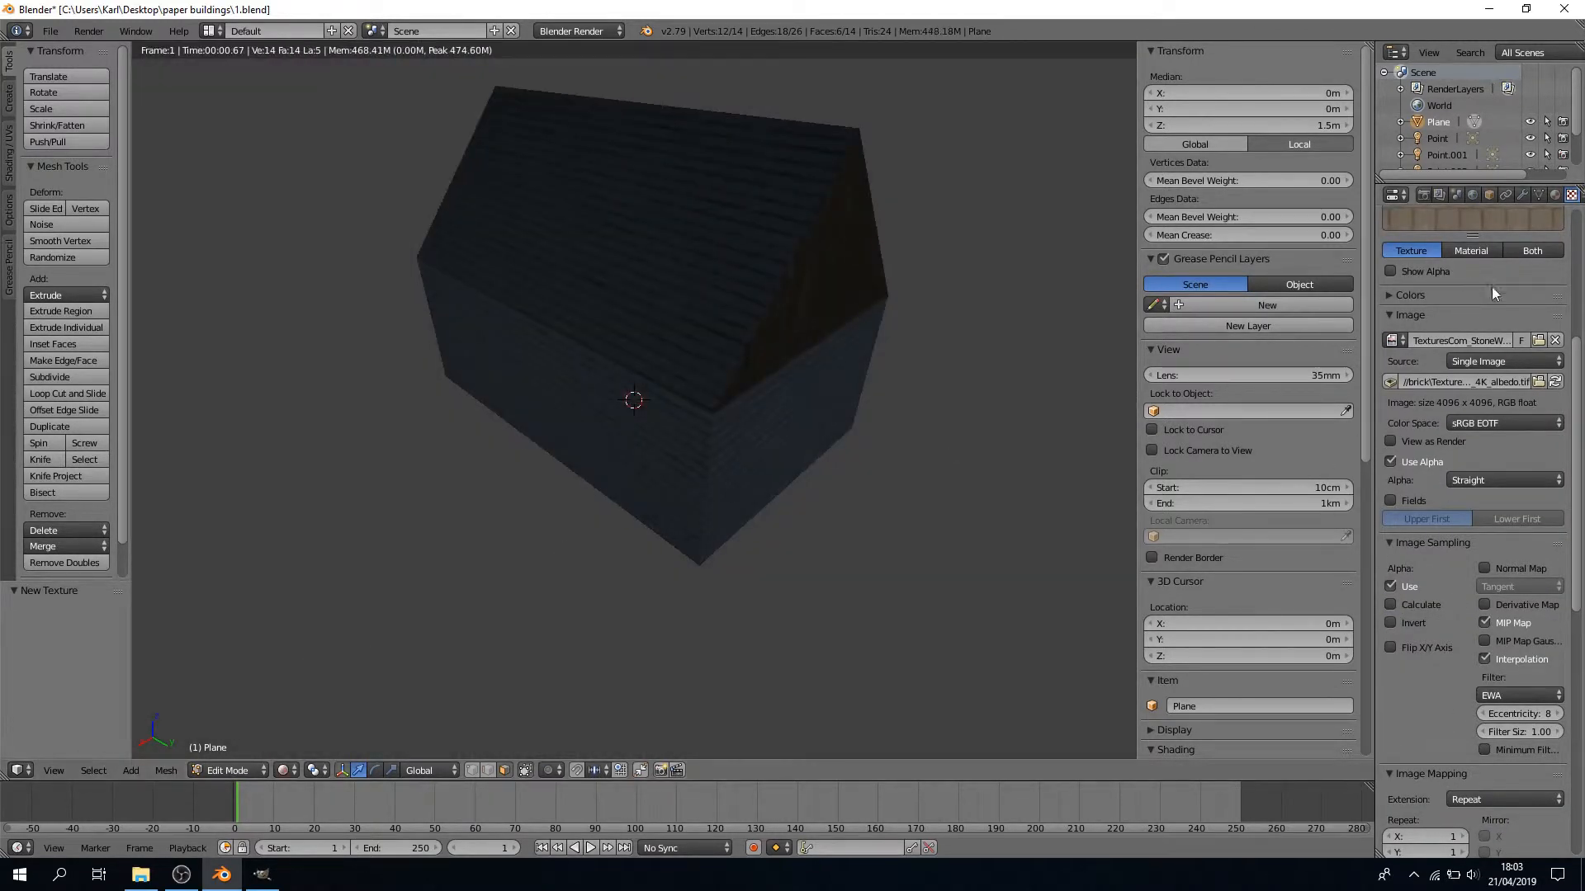
scroll(1492, 285, up, 8)
click(1555, 197)
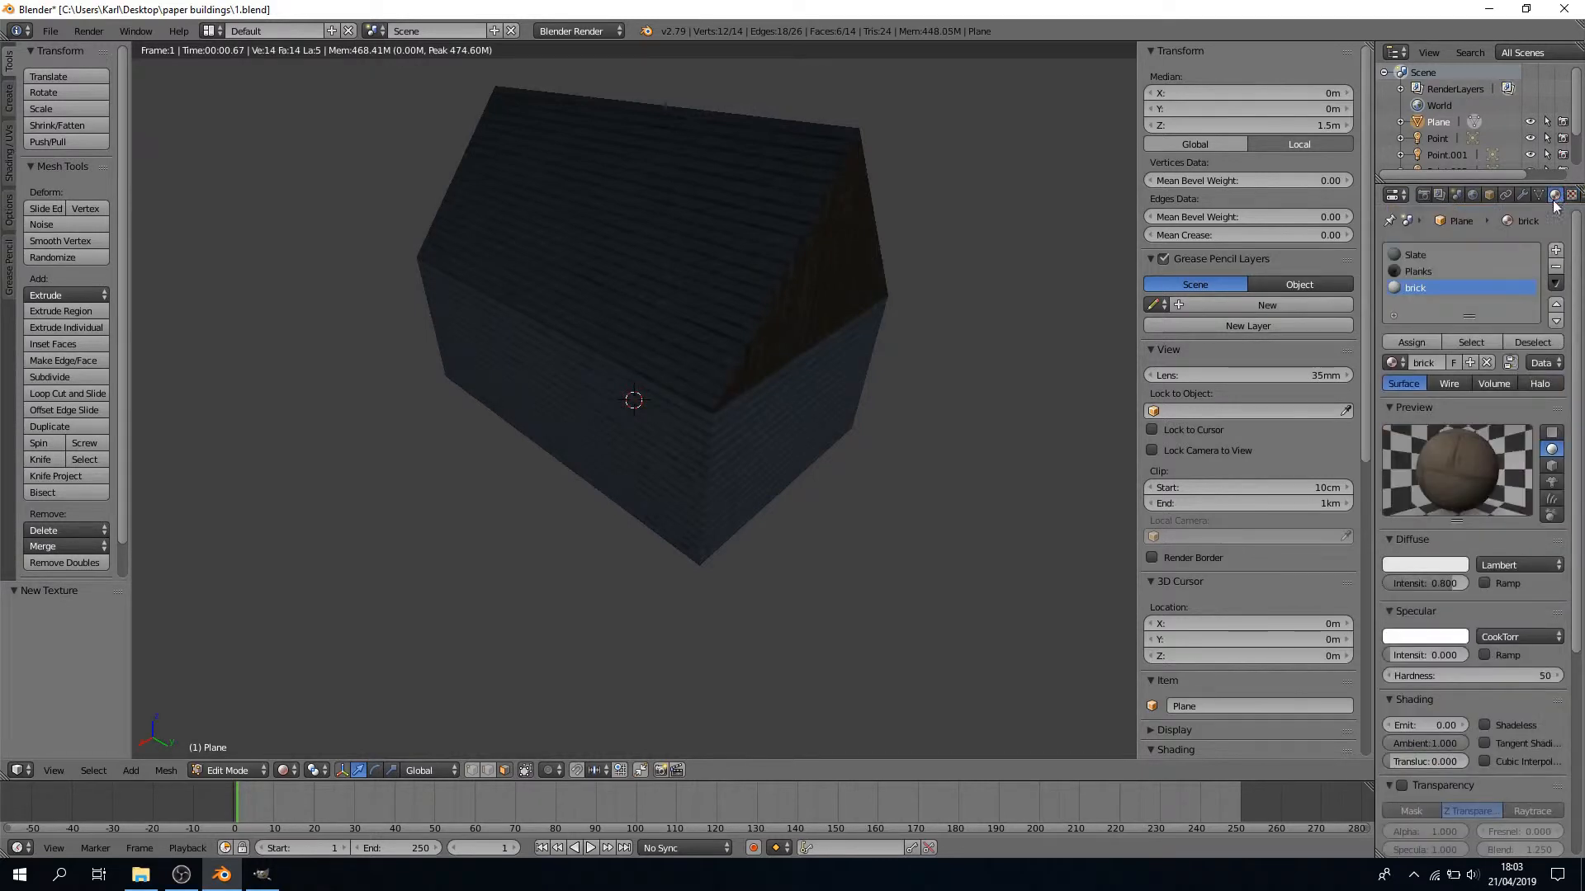
click(1413, 341)
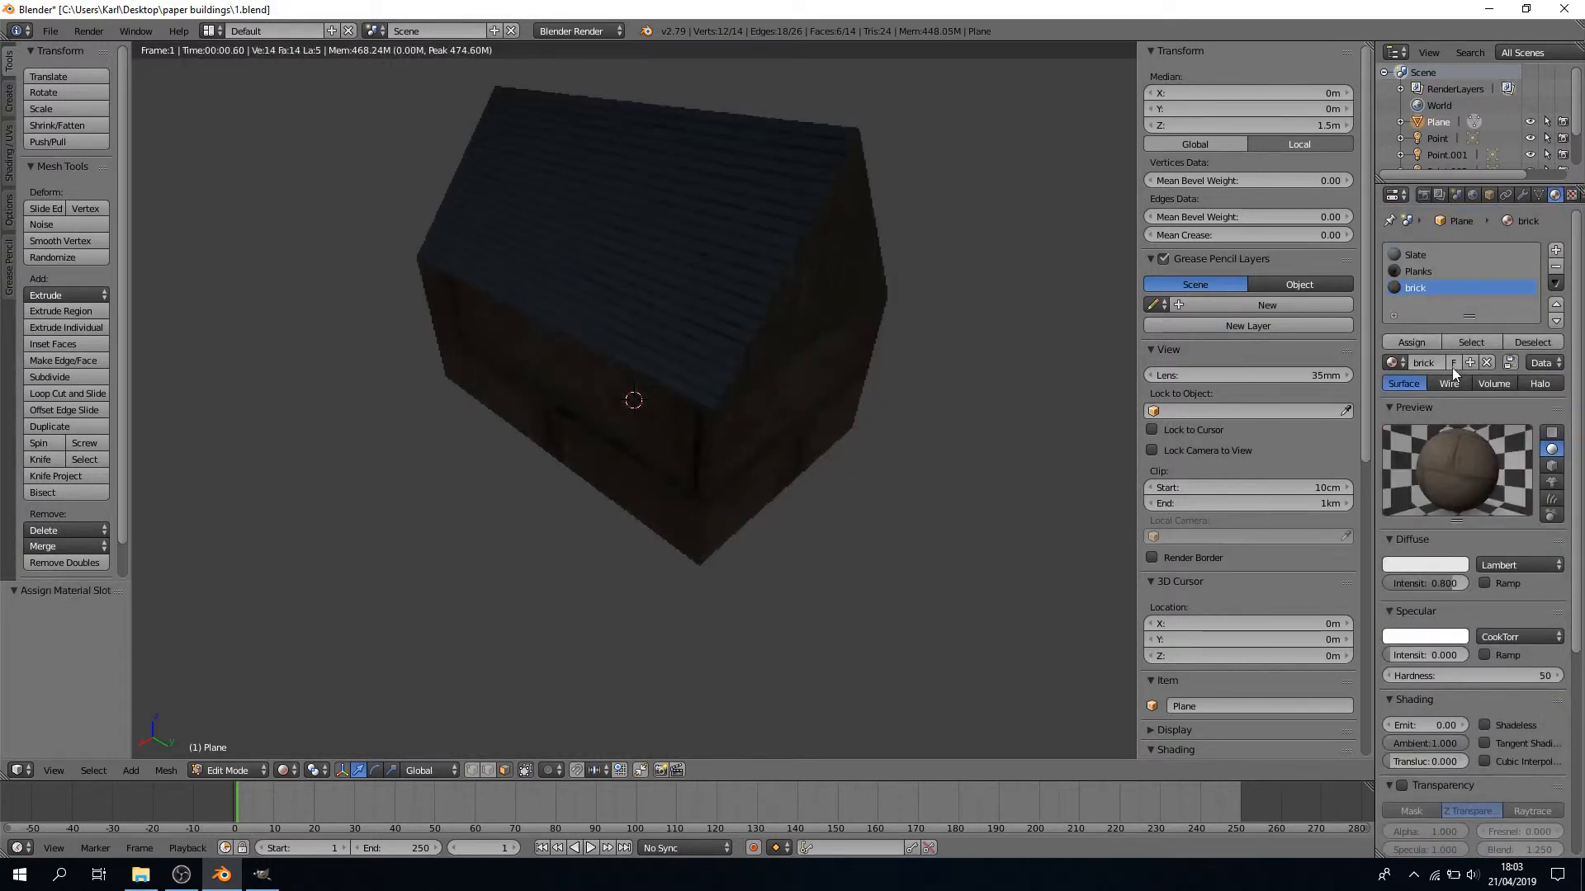
Set the brick albedo texture's mapping size to 10 in X and Y
scroll(1500, 512, down, 5)
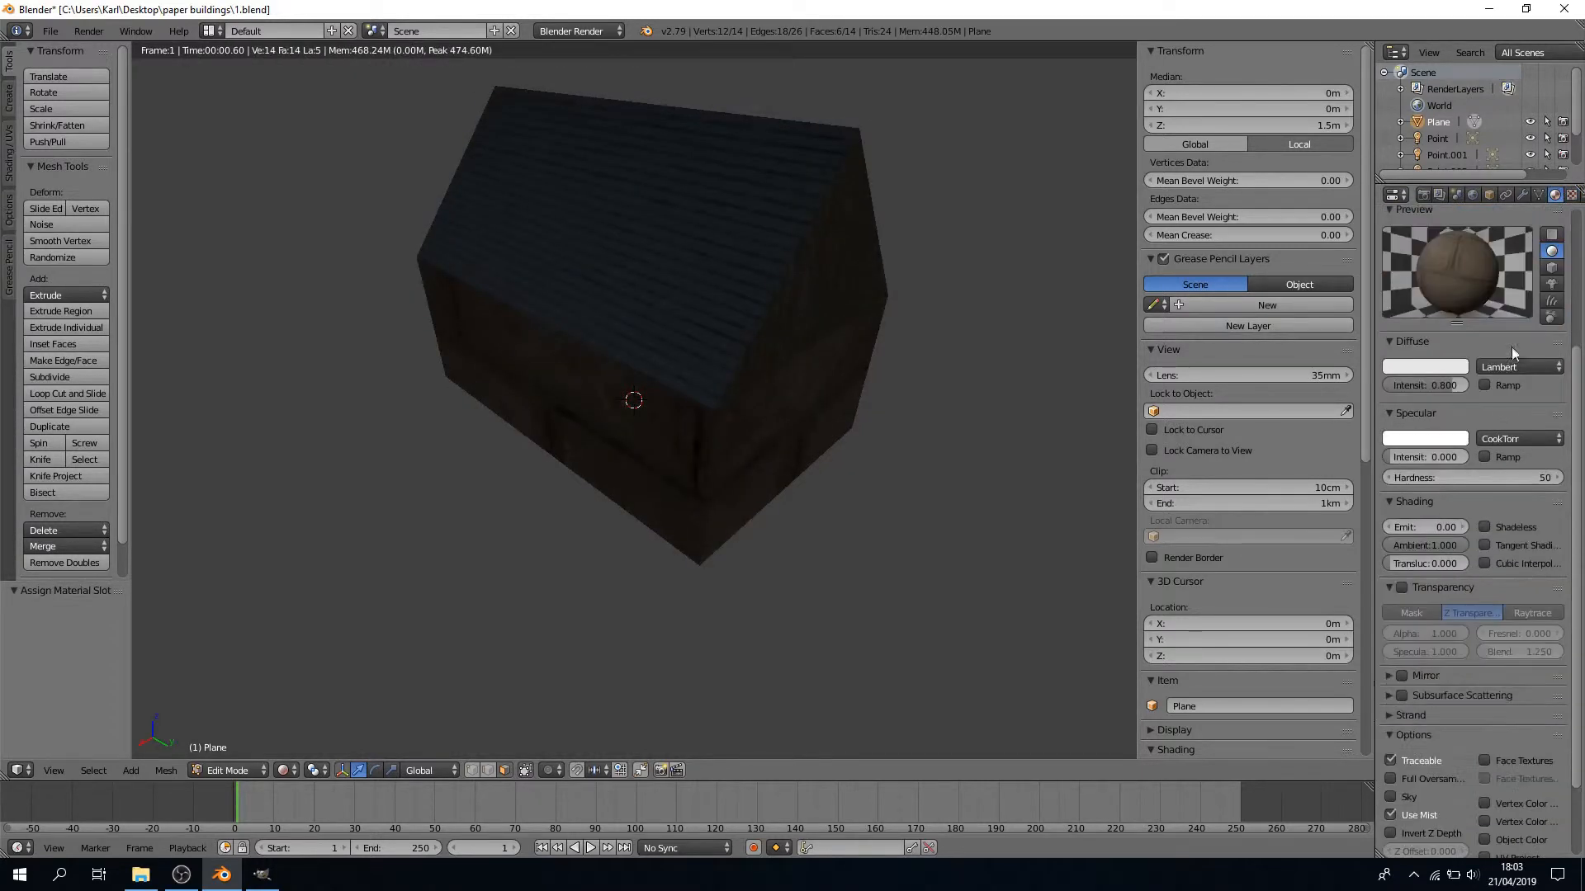
click(1571, 195)
scroll(1513, 449, down, 15)
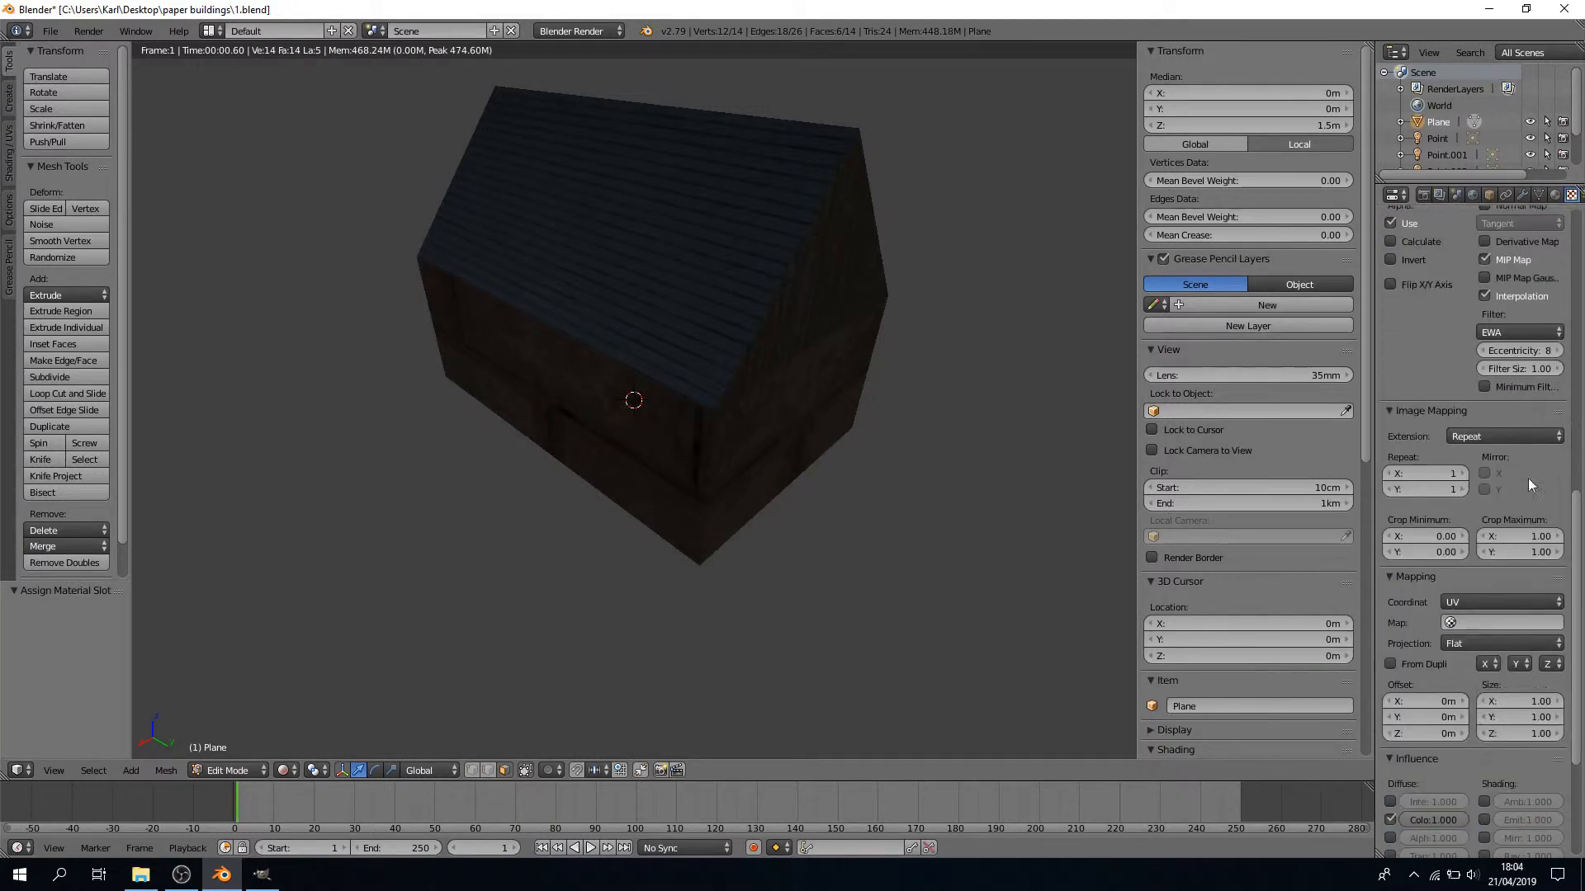
text(10)
key(Return)
click(1534, 721)
text(1)
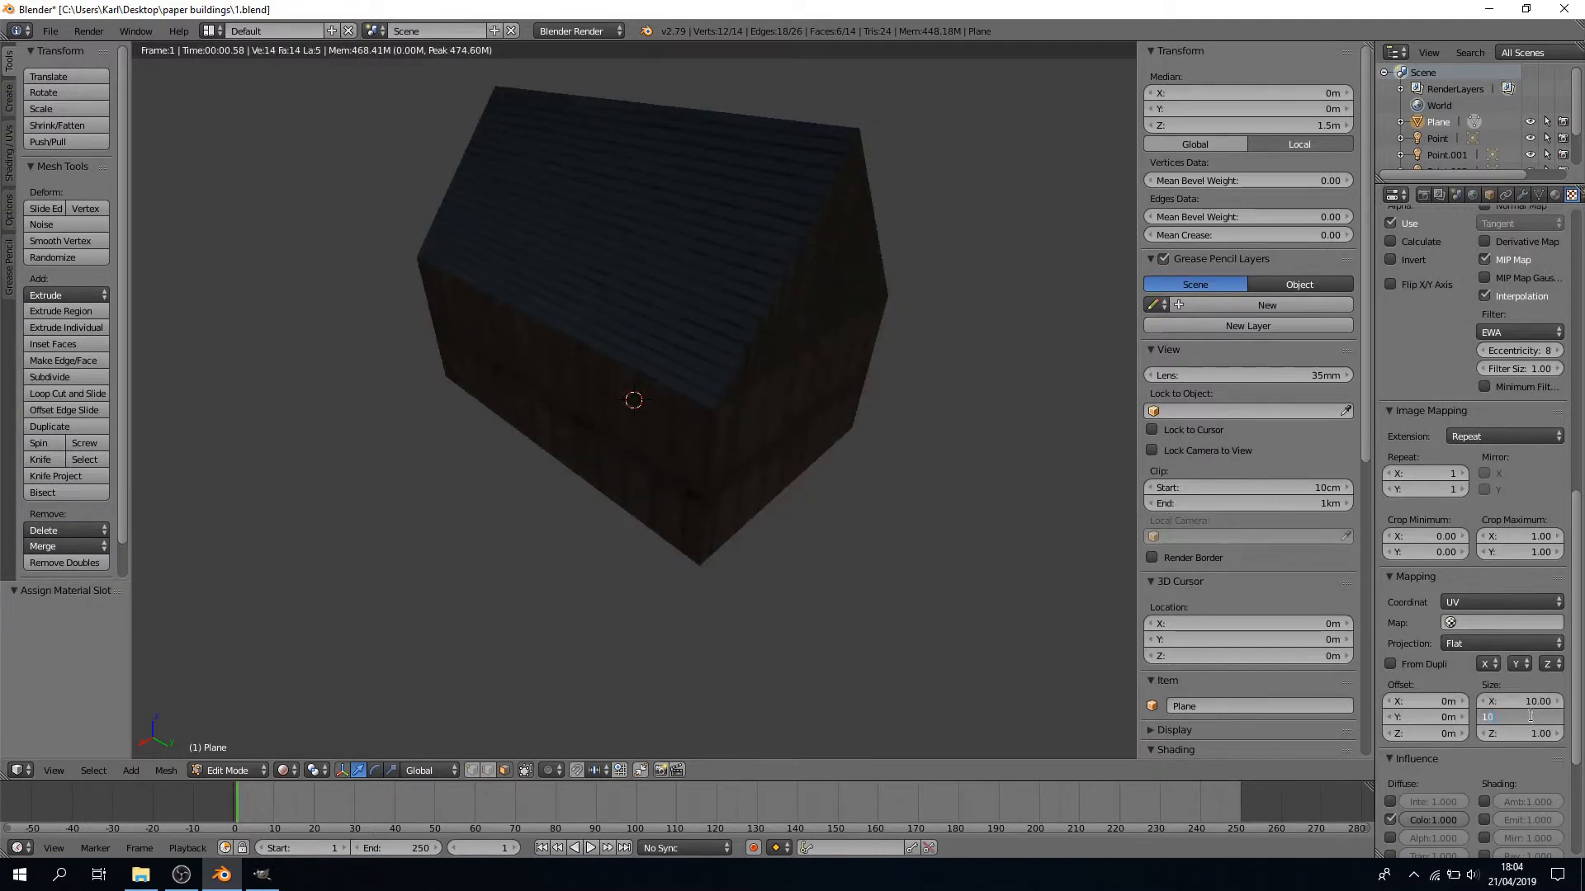
key(Return)
Set the brick albedo texture's mapping size to 20 in X and Y
click(1532, 701)
text(20)
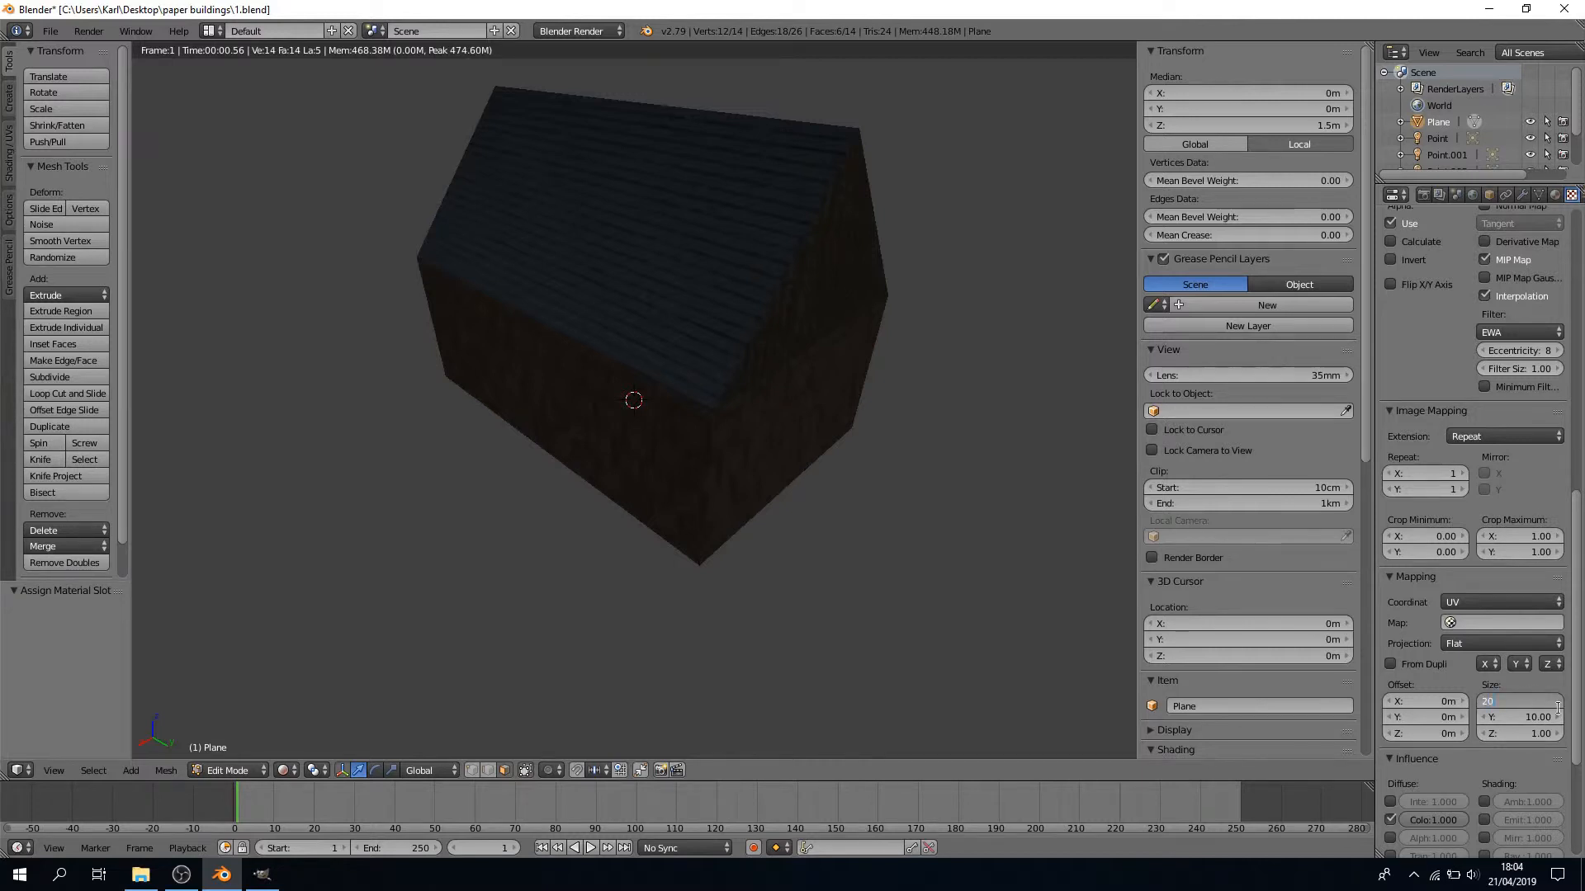
key(Return)
click(1539, 717)
key(BackSpace)
text(20)
key(Return)
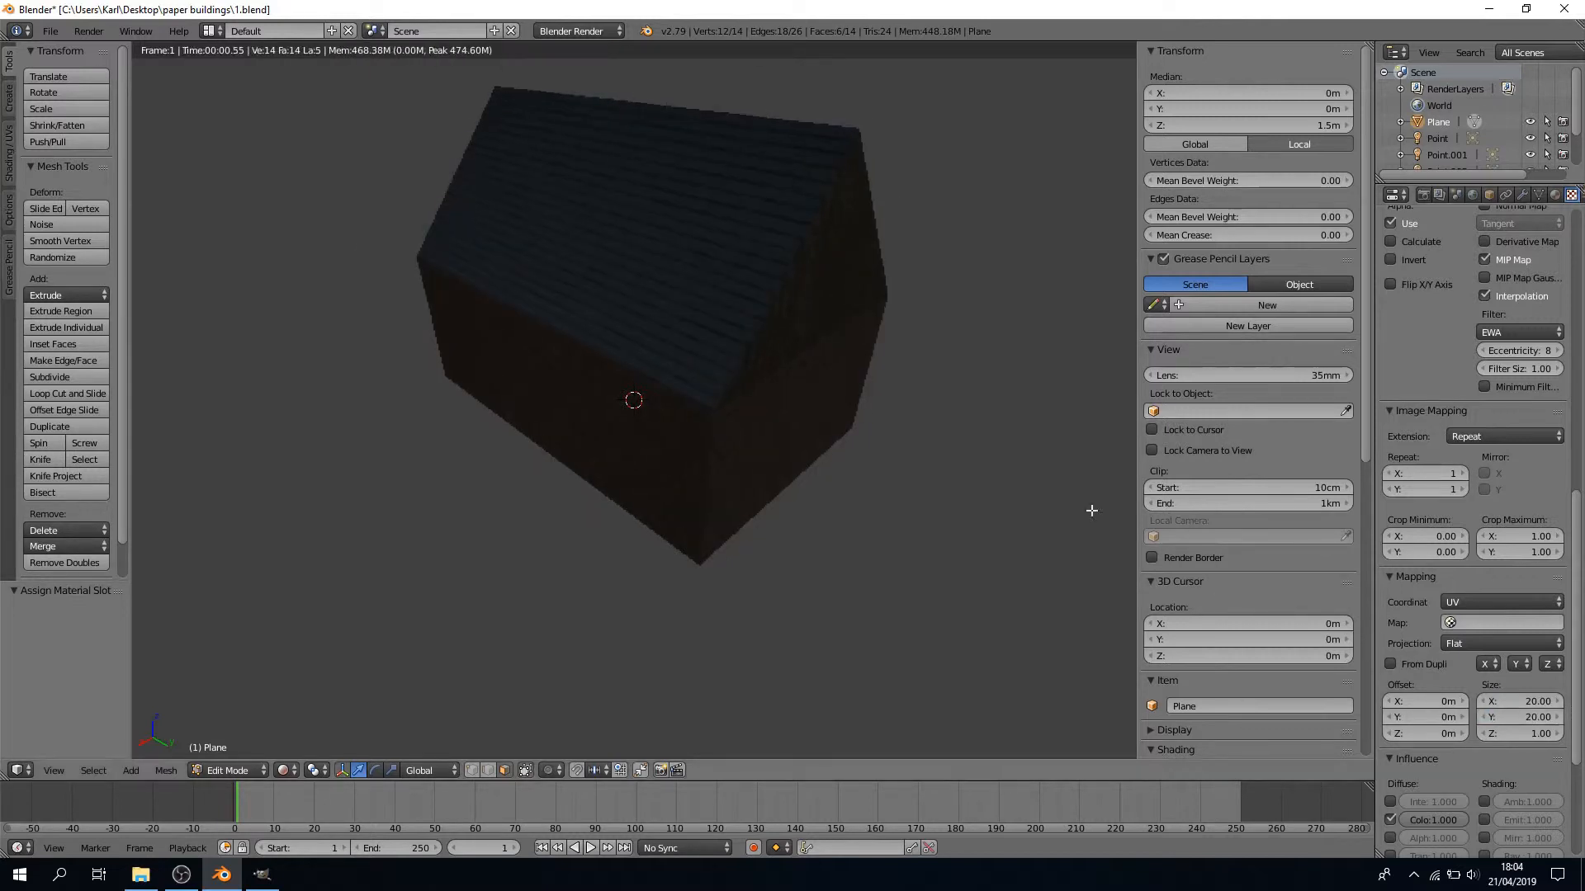
Inspect the brick walls from the other side of the house and save the file
scroll(899, 507, up, 3)
scroll(899, 507, down, 3)
middle_drag(919, 432, 834, 474)
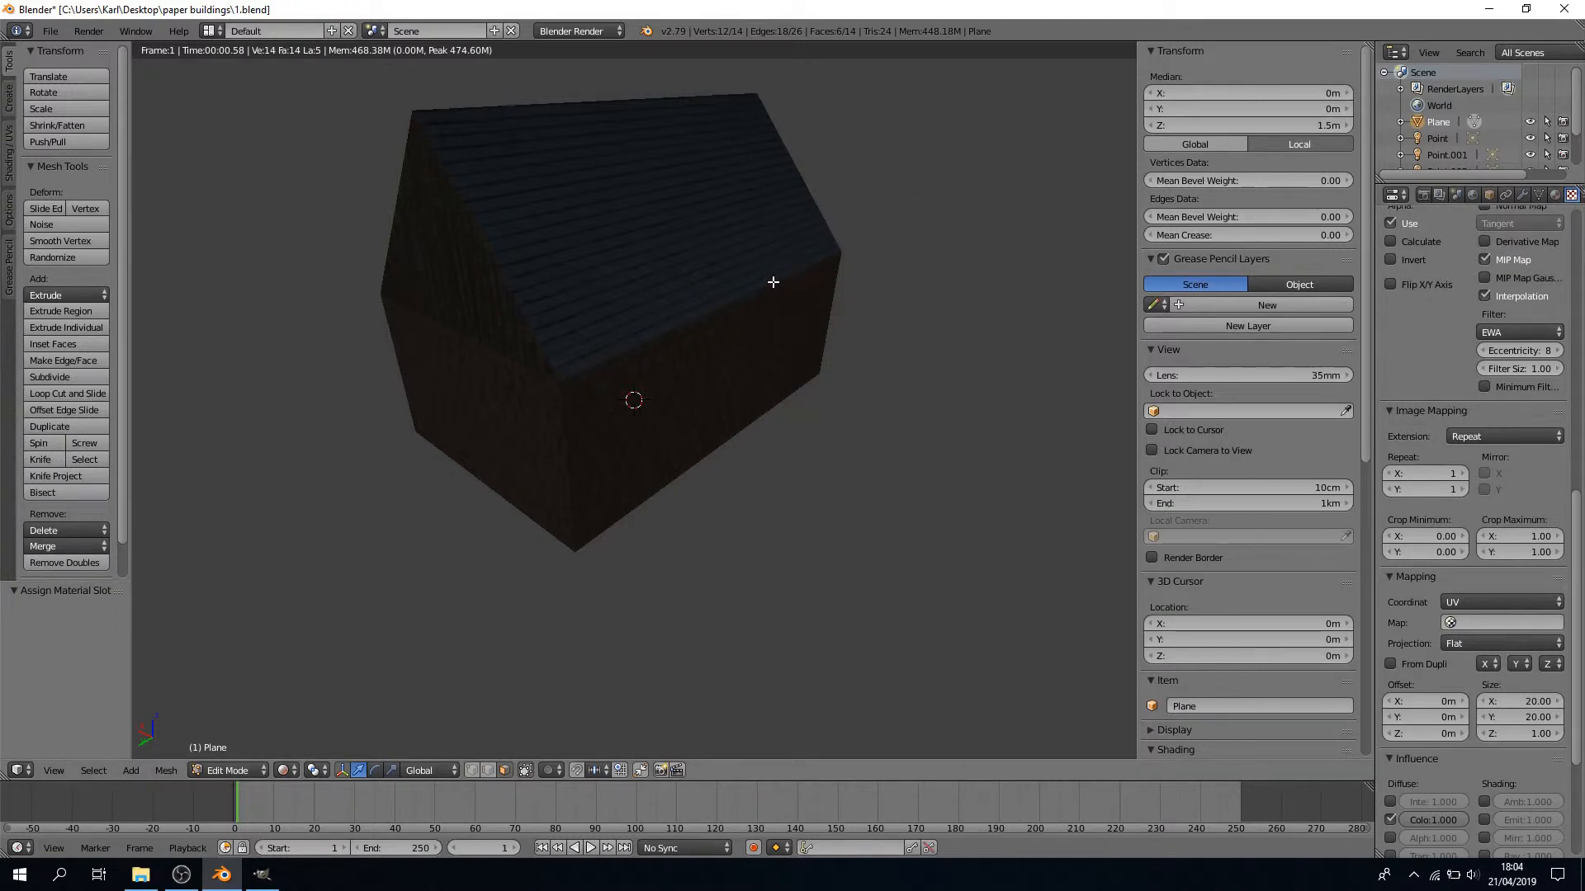
click(50, 31)
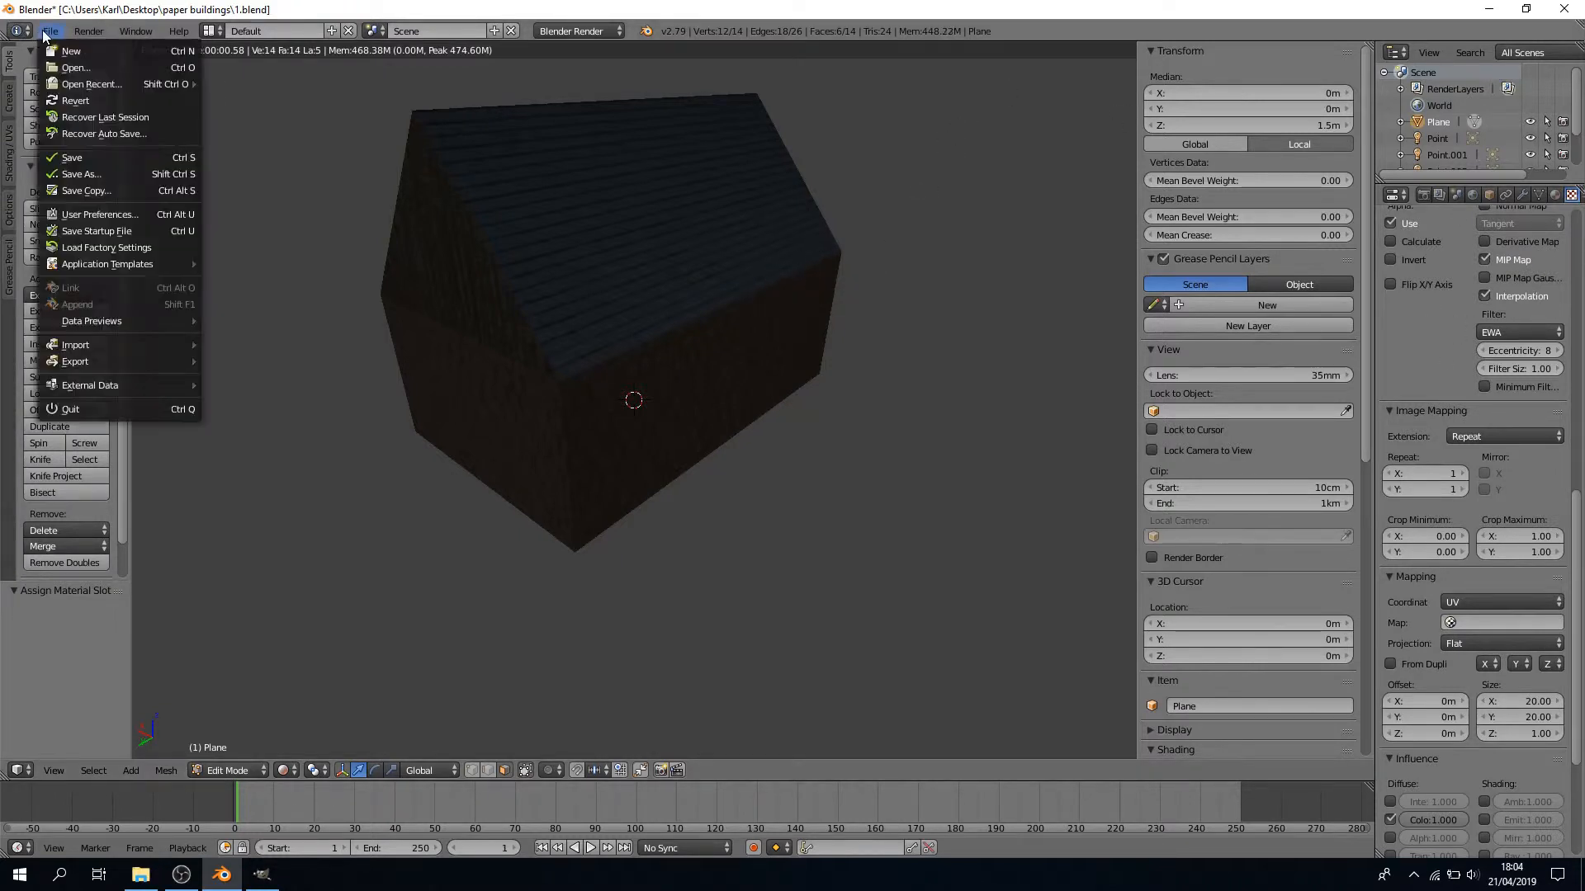
click(83, 157)
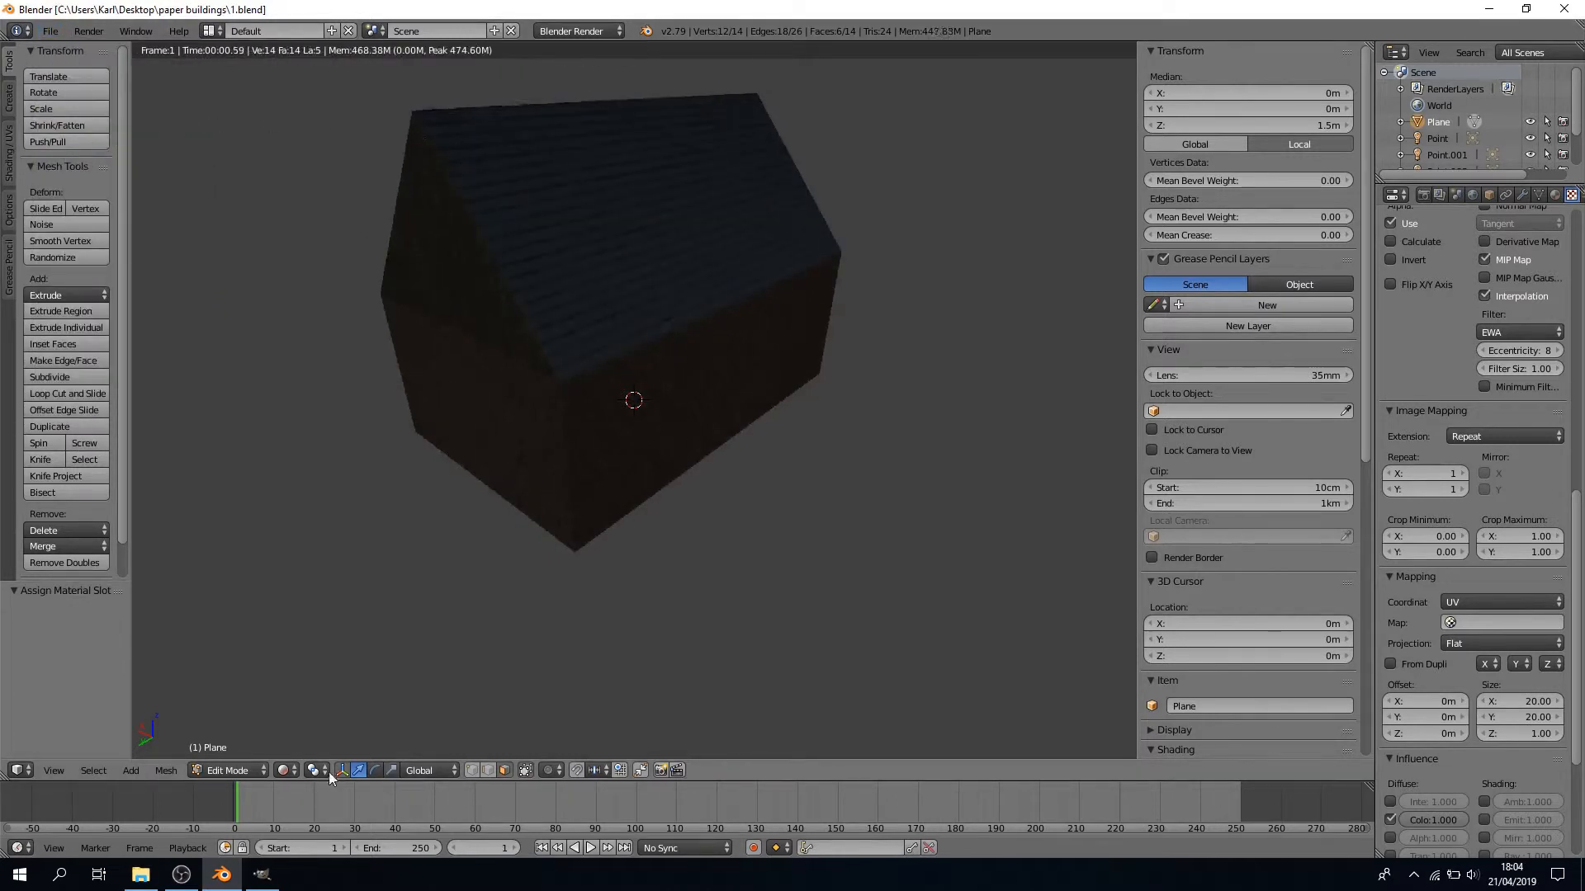
Select all faces of the house and show their UV layout in the UV/Image Editor
key(a)
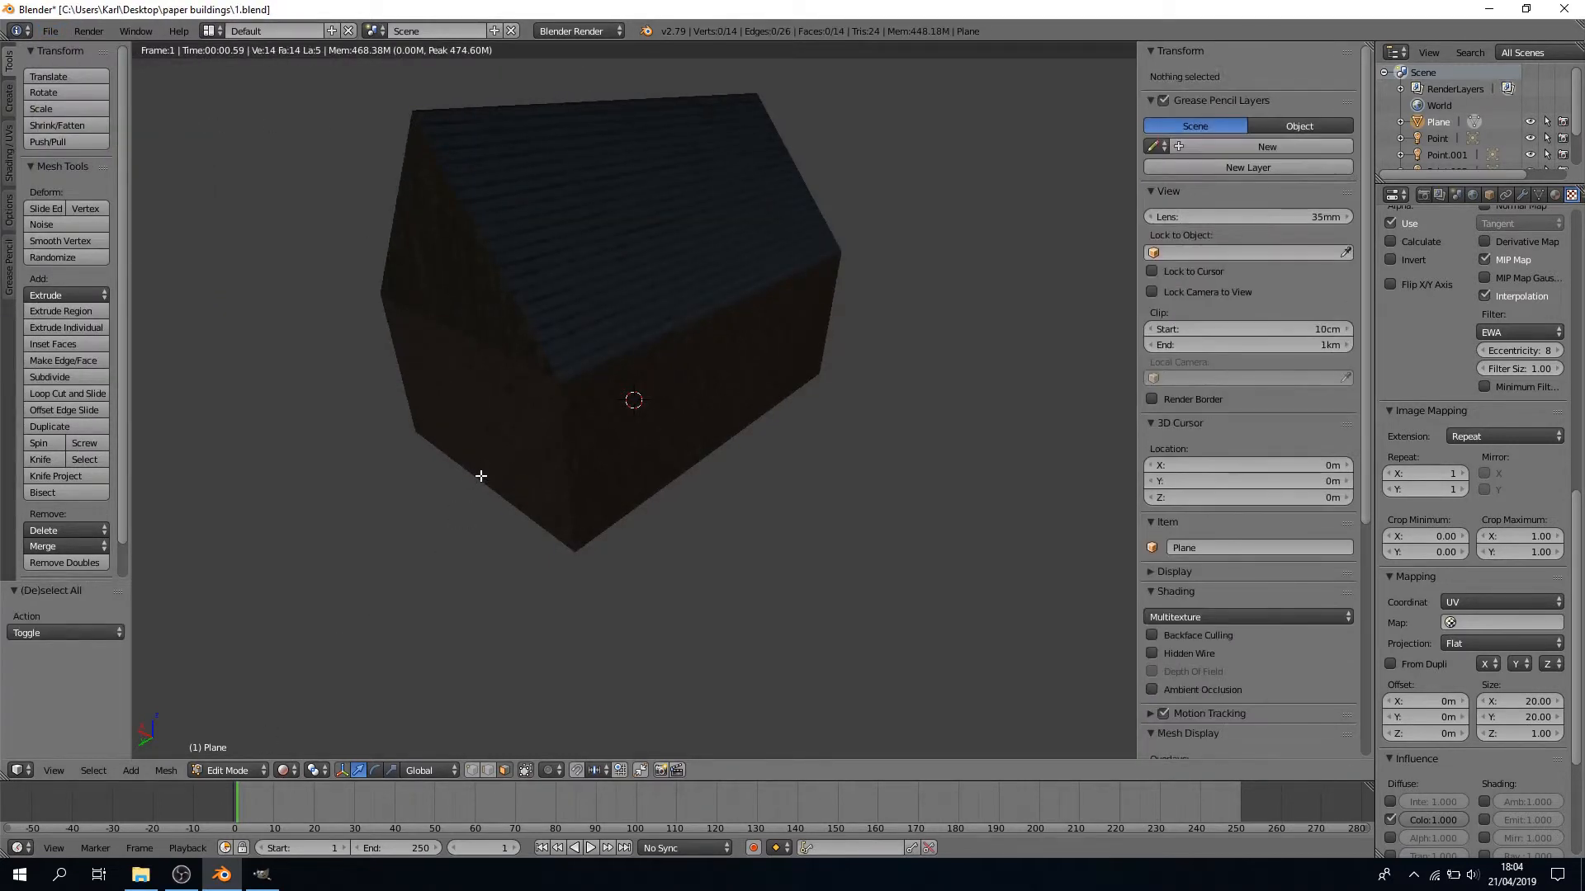
key(a)
click(31, 772)
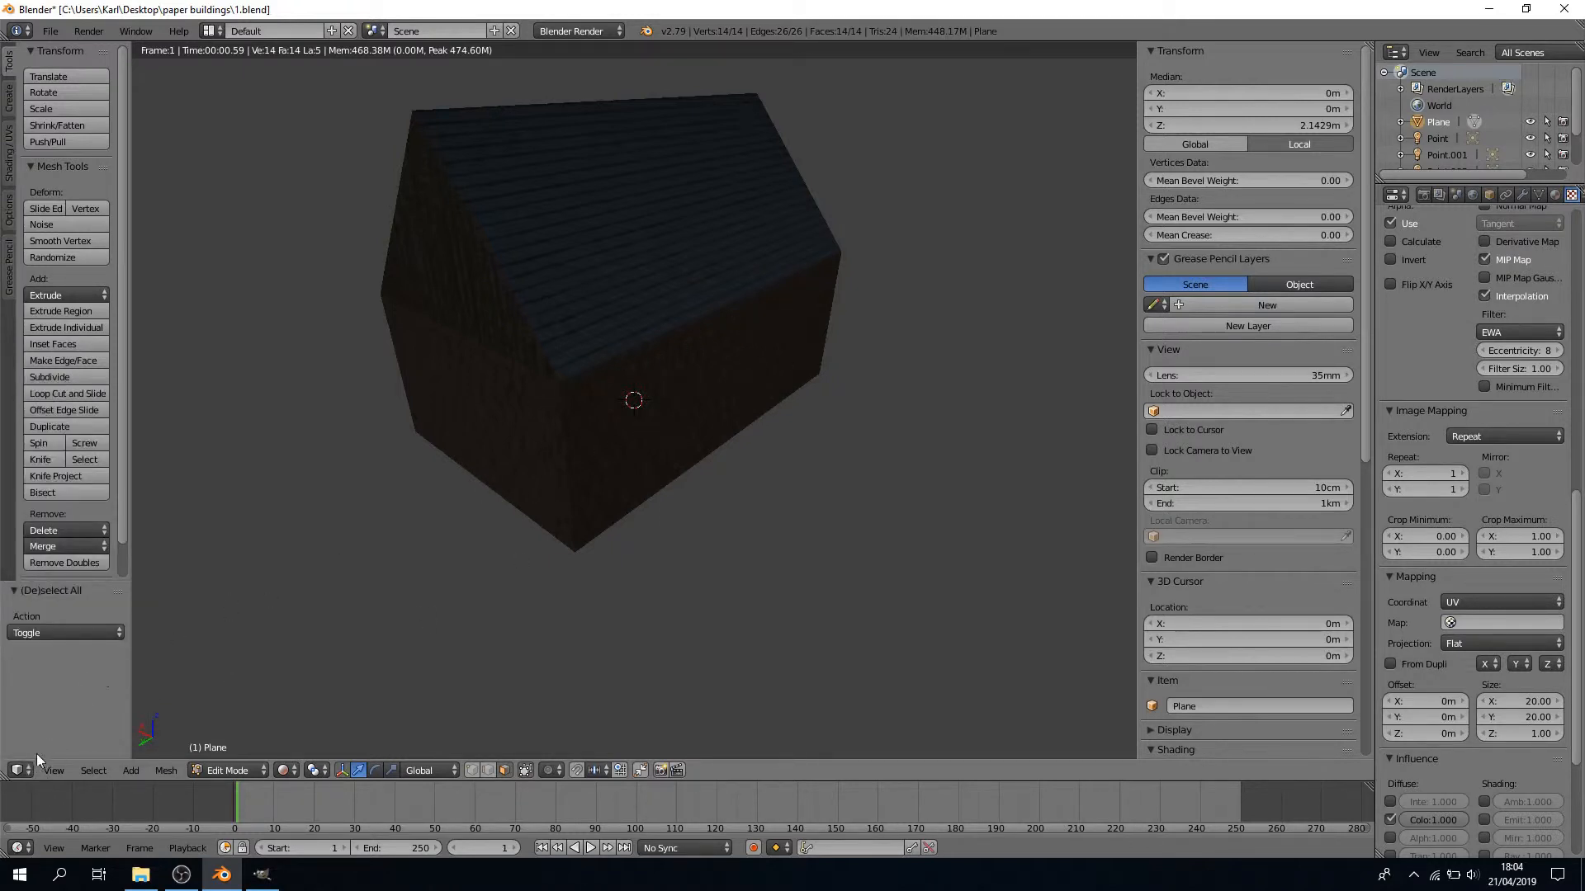
click(18, 770)
click(69, 643)
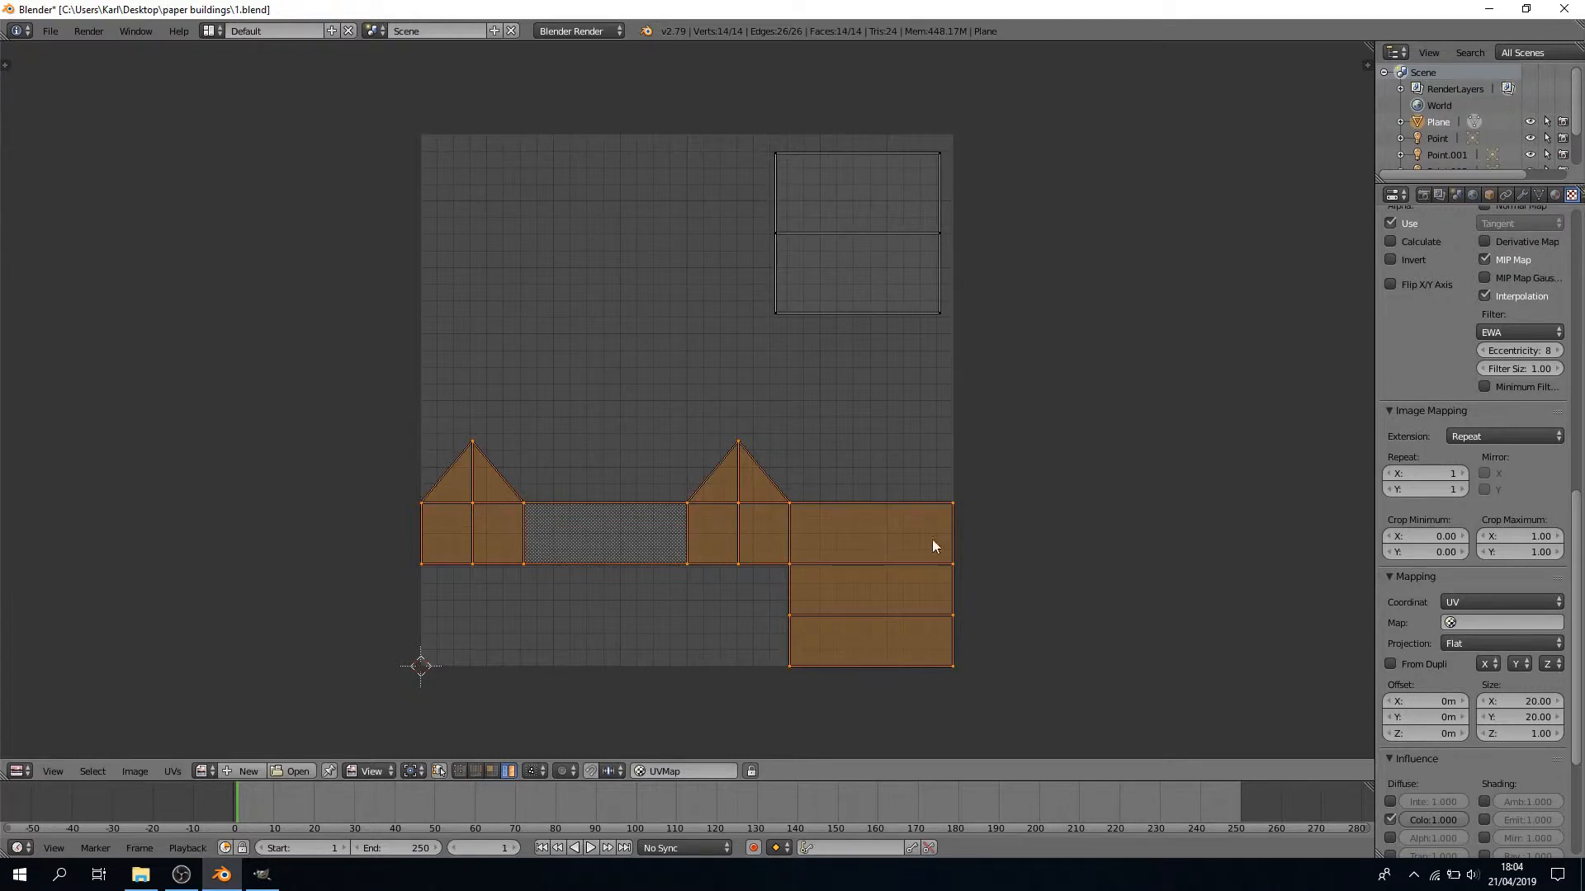
Create a new blank image named textured for the UV layout, 1024 by 1024 px
click(22, 772)
click(22, 772)
click(244, 772)
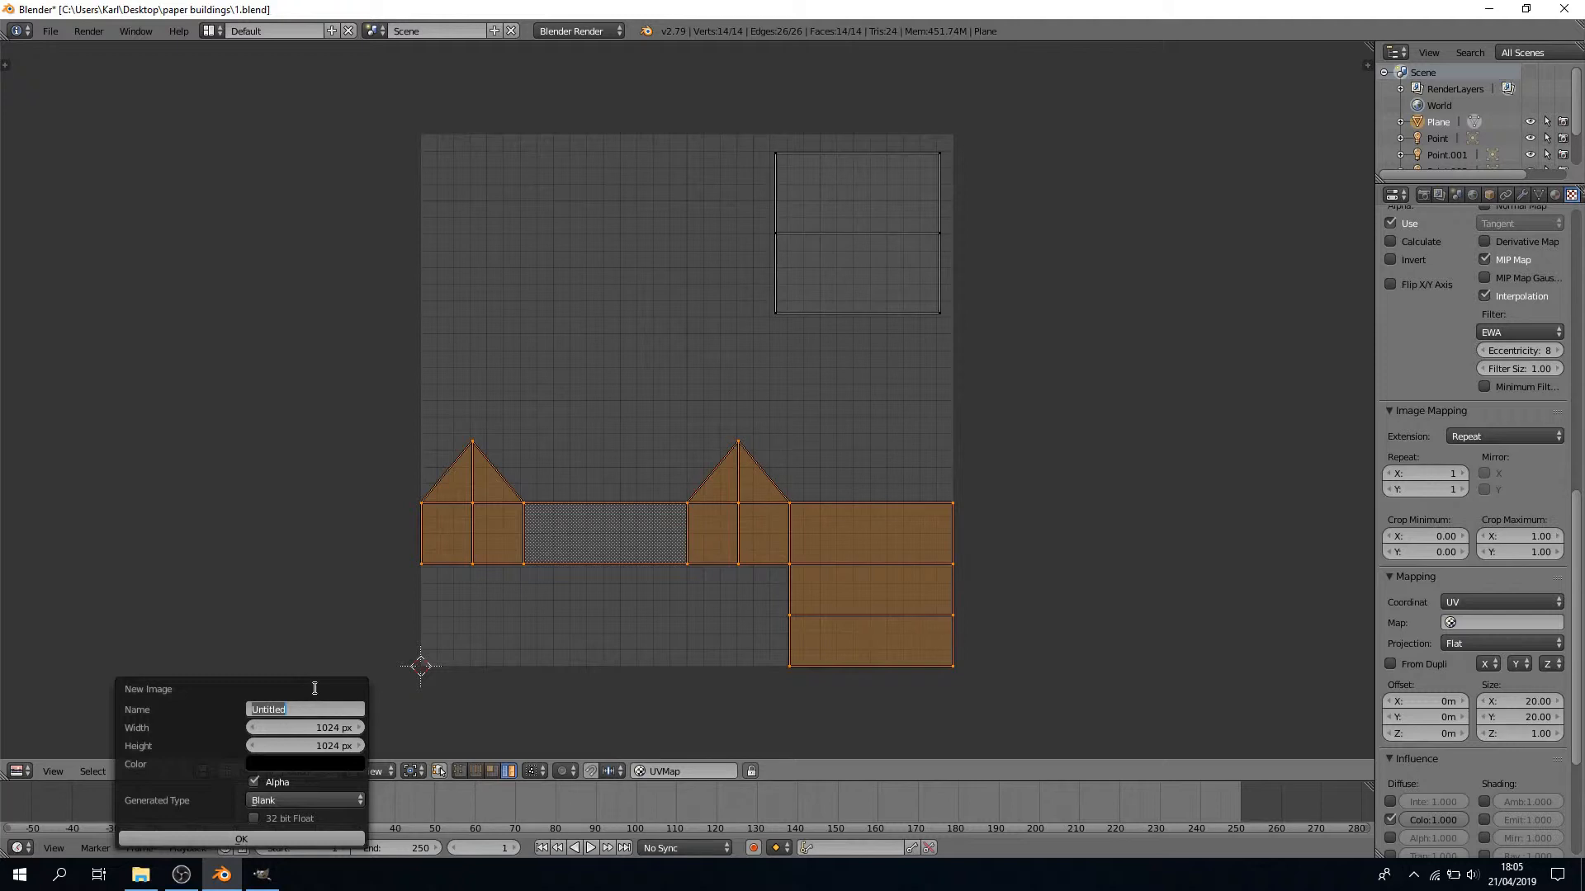
text(textur)
key(Return)
click(281, 835)
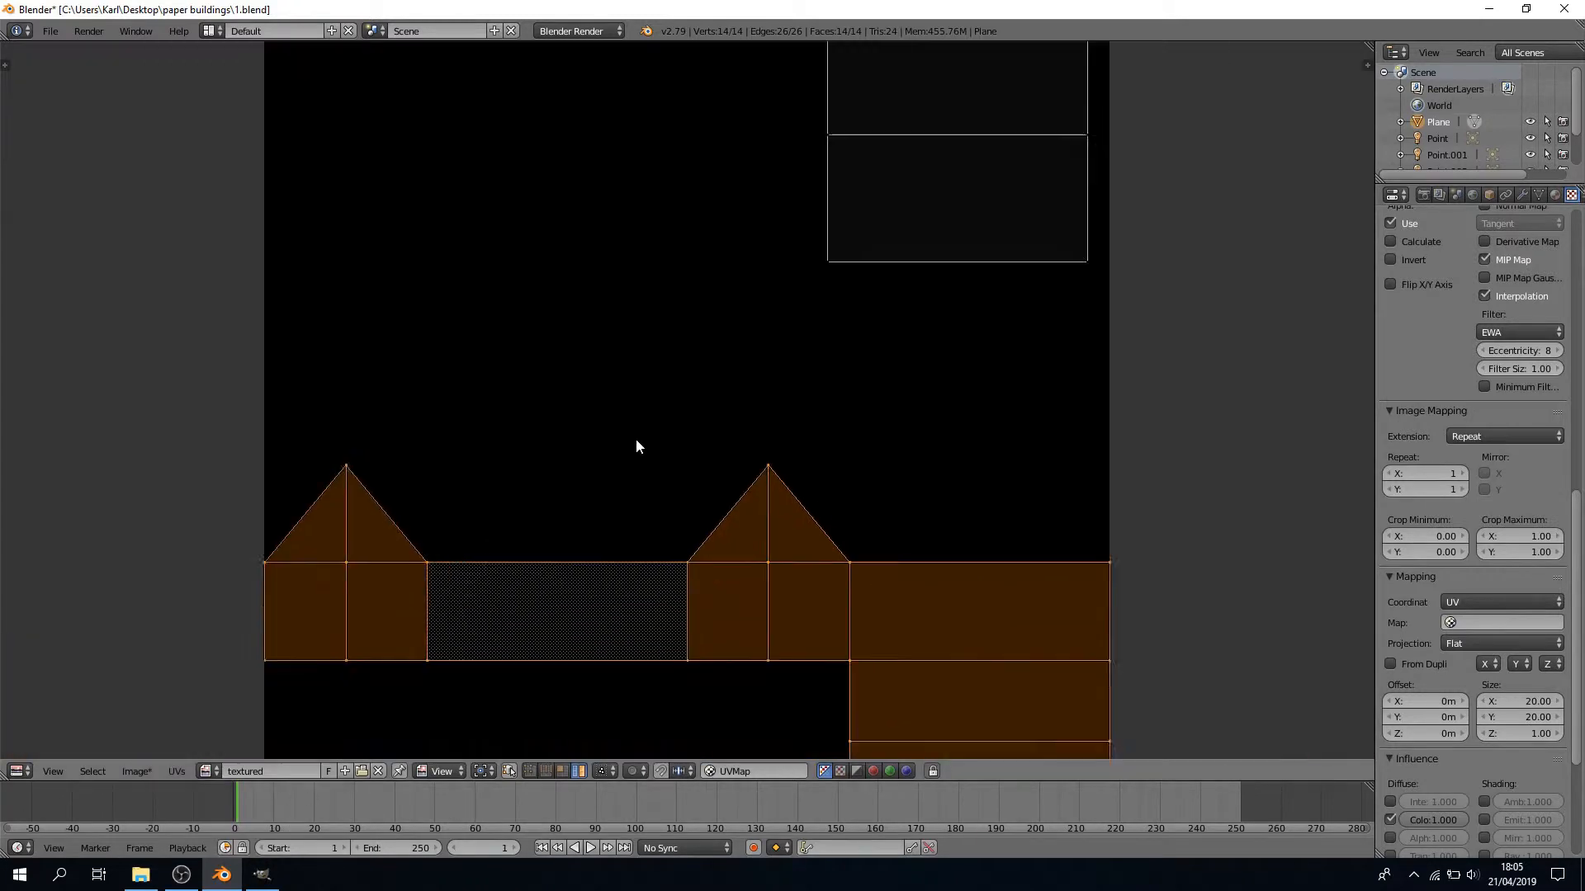
key(Home)
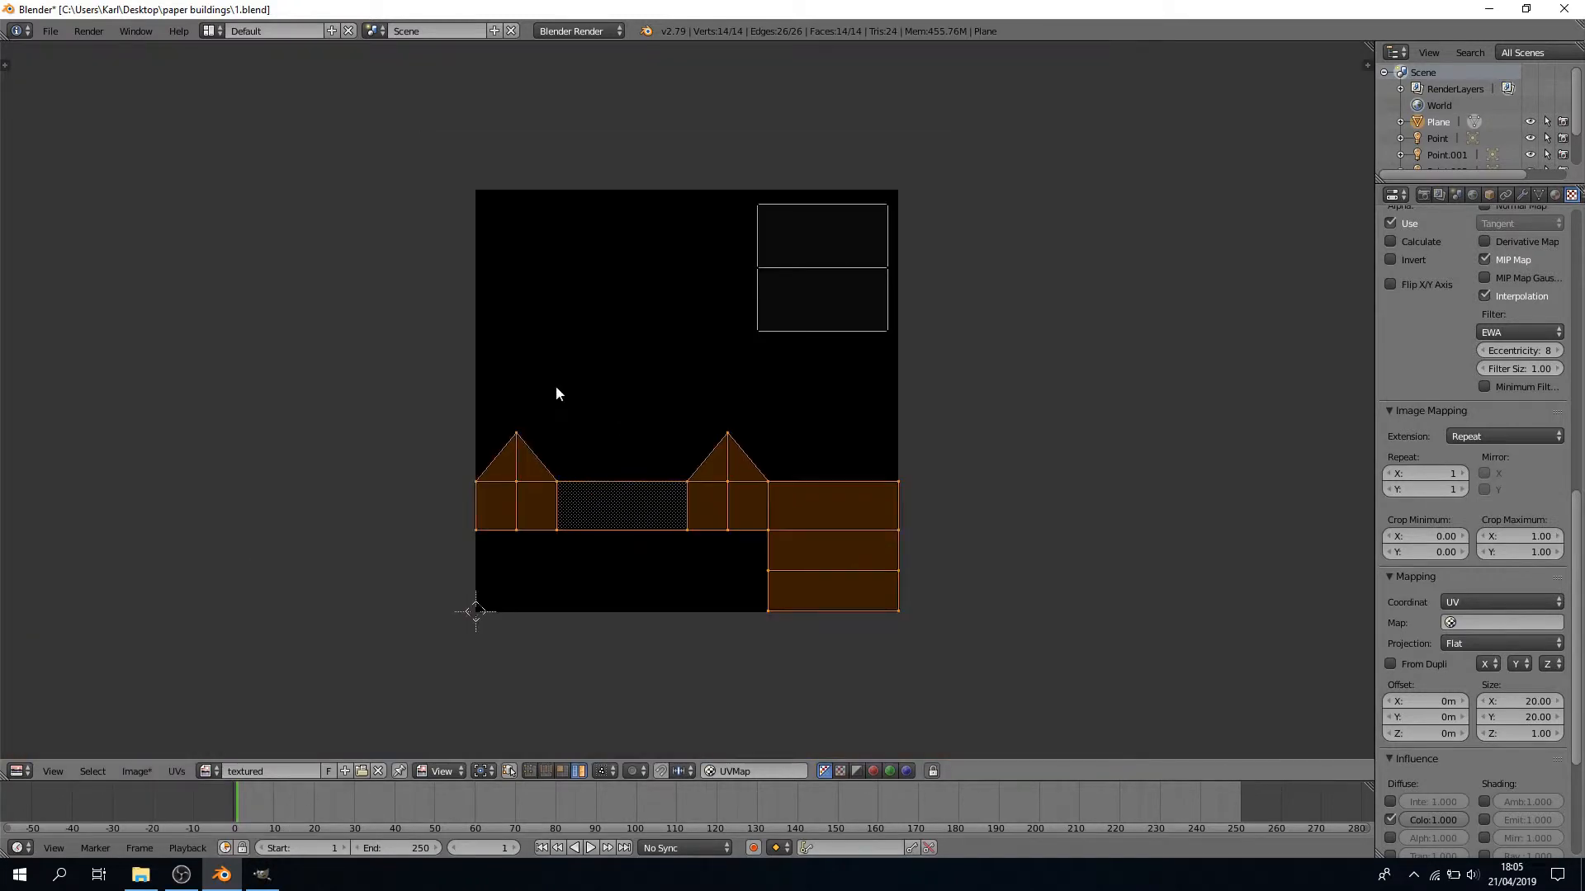
Bake the Full Render of the house to the textured image and inspect it with the UVs deselected
click(1424, 197)
scroll(1502, 631, down, 4)
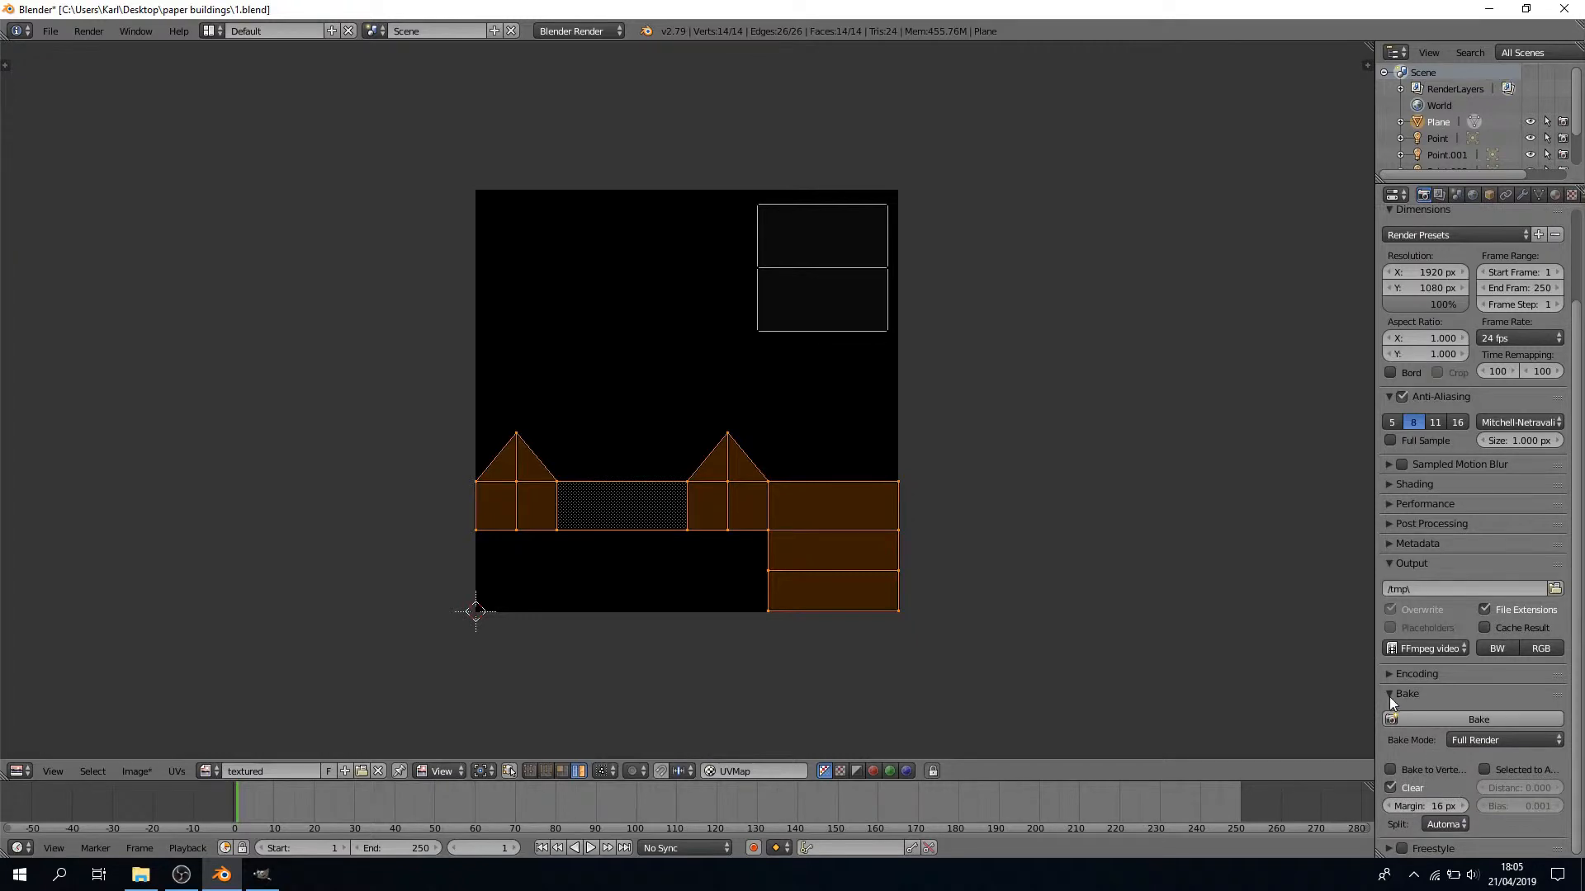
click(1463, 718)
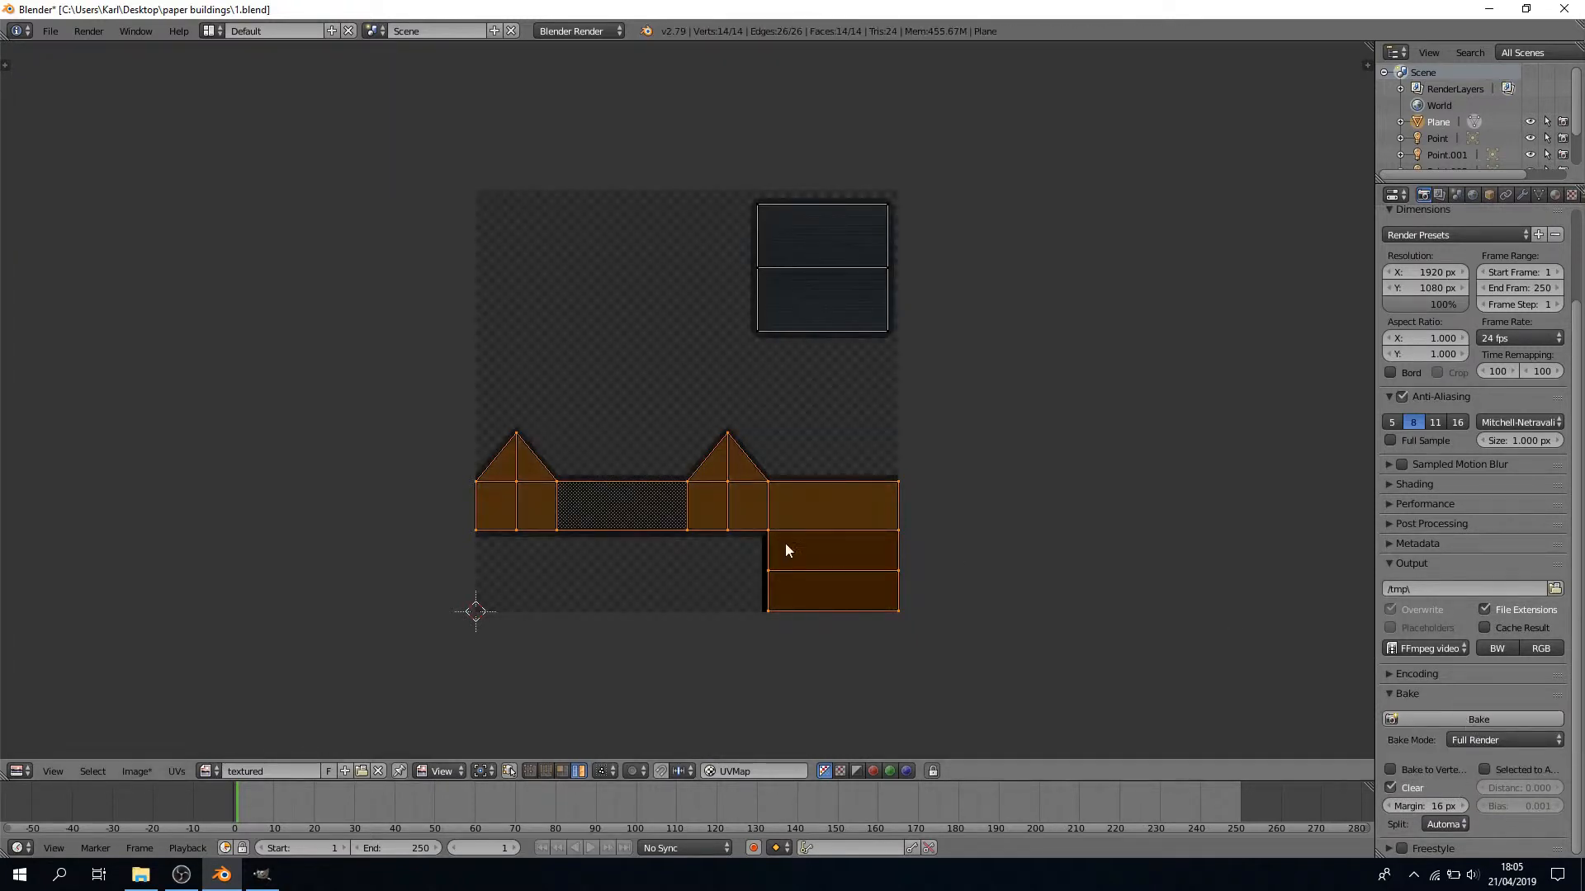
scroll(772, 546, up, 4)
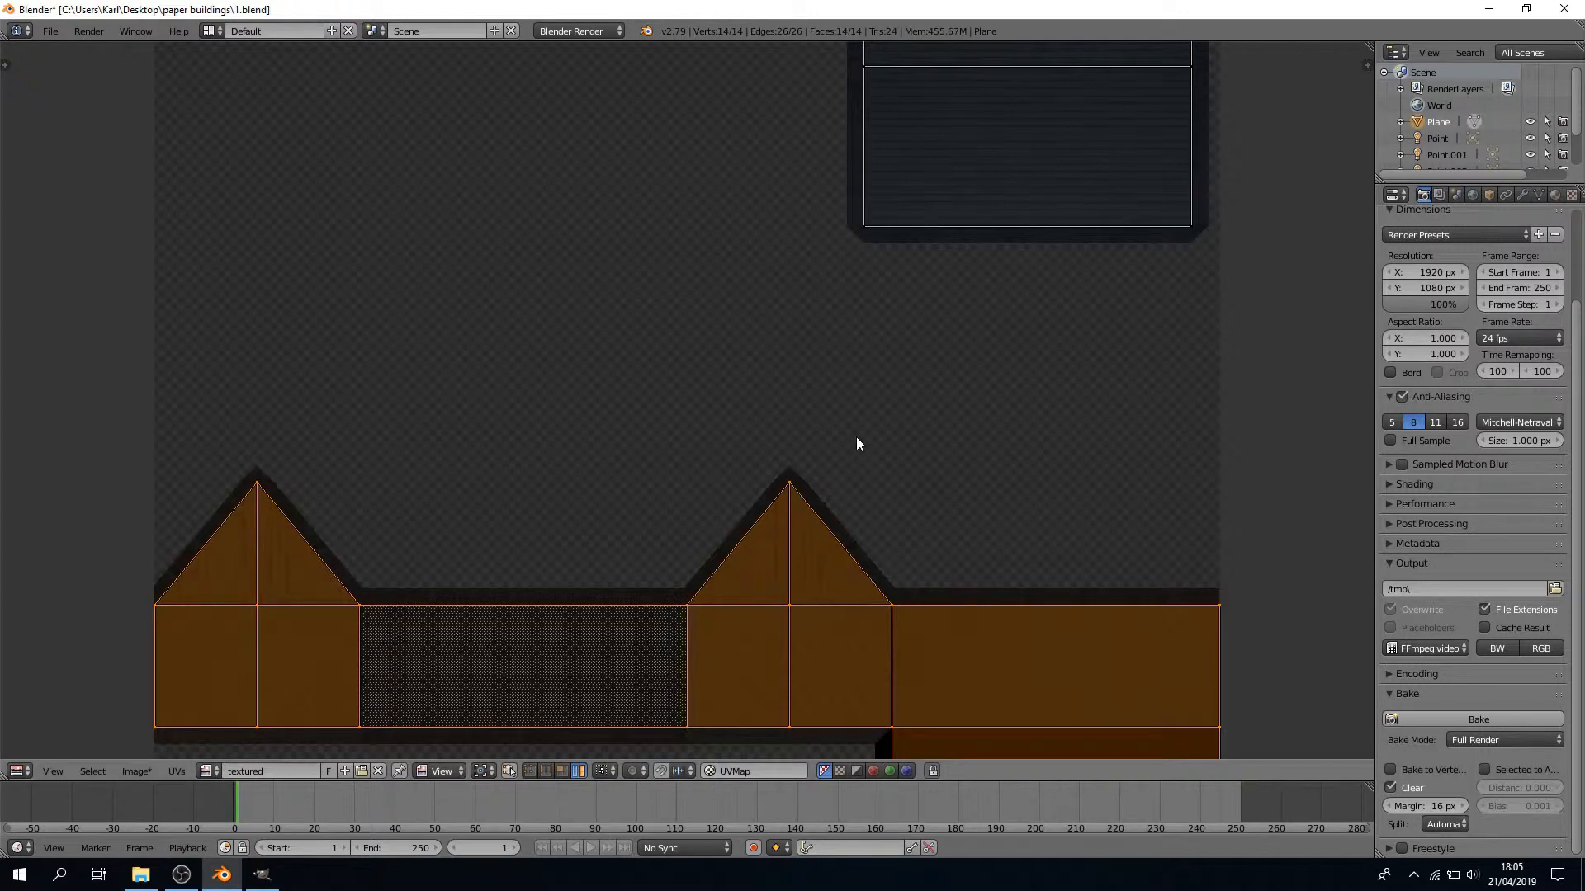
key(a)
scroll(856, 444, down, 2)
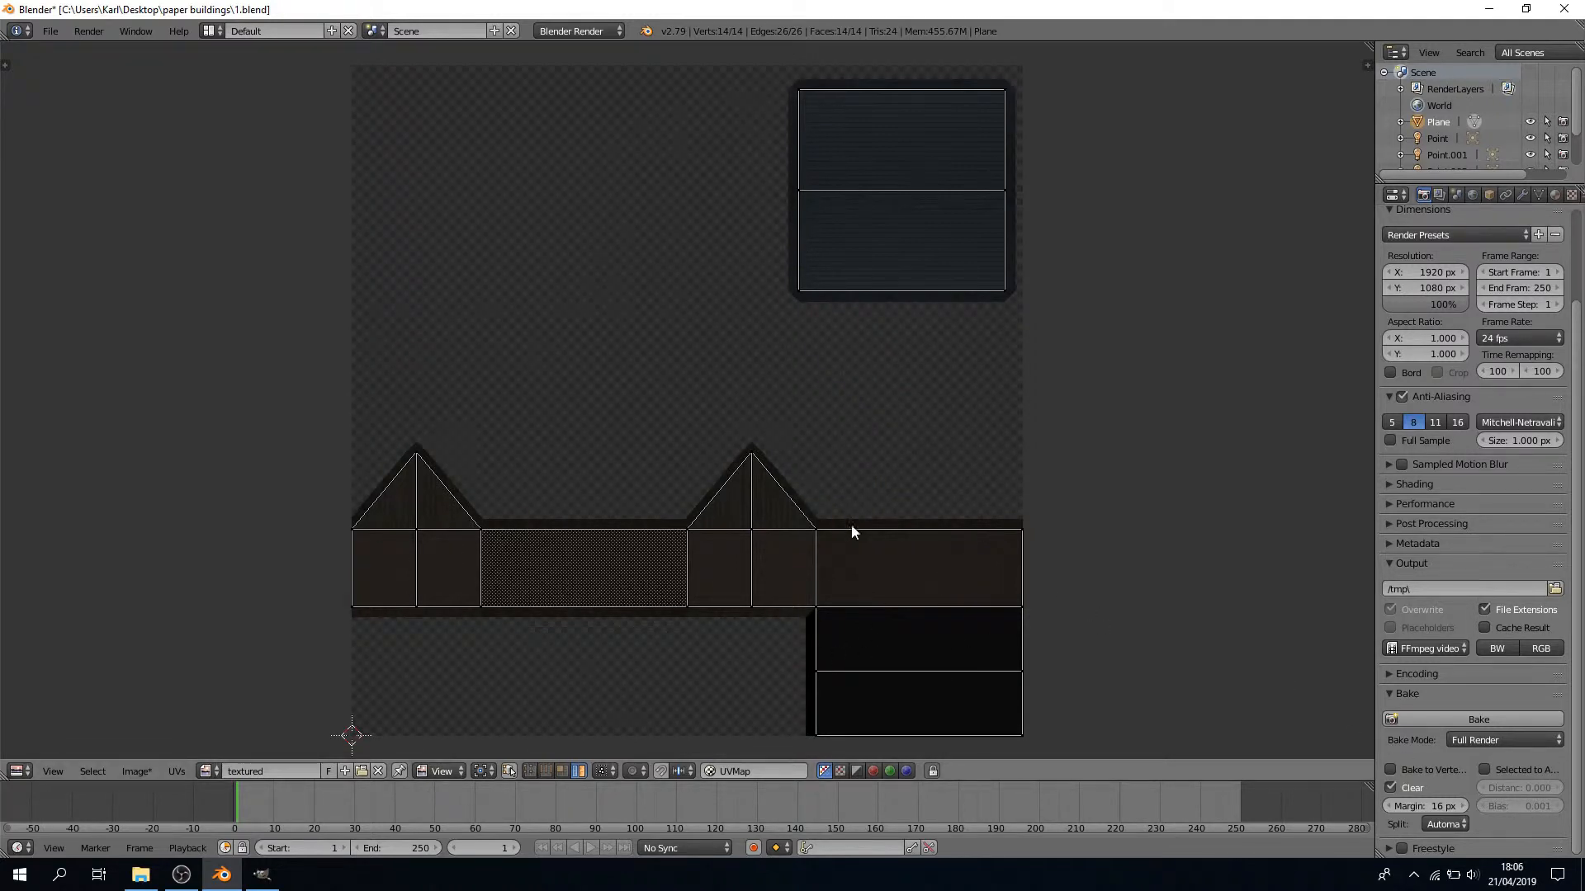
Set the bake margin to 0 px, bake the Full Render again and inspect the island edges
click(1450, 807)
text(0)
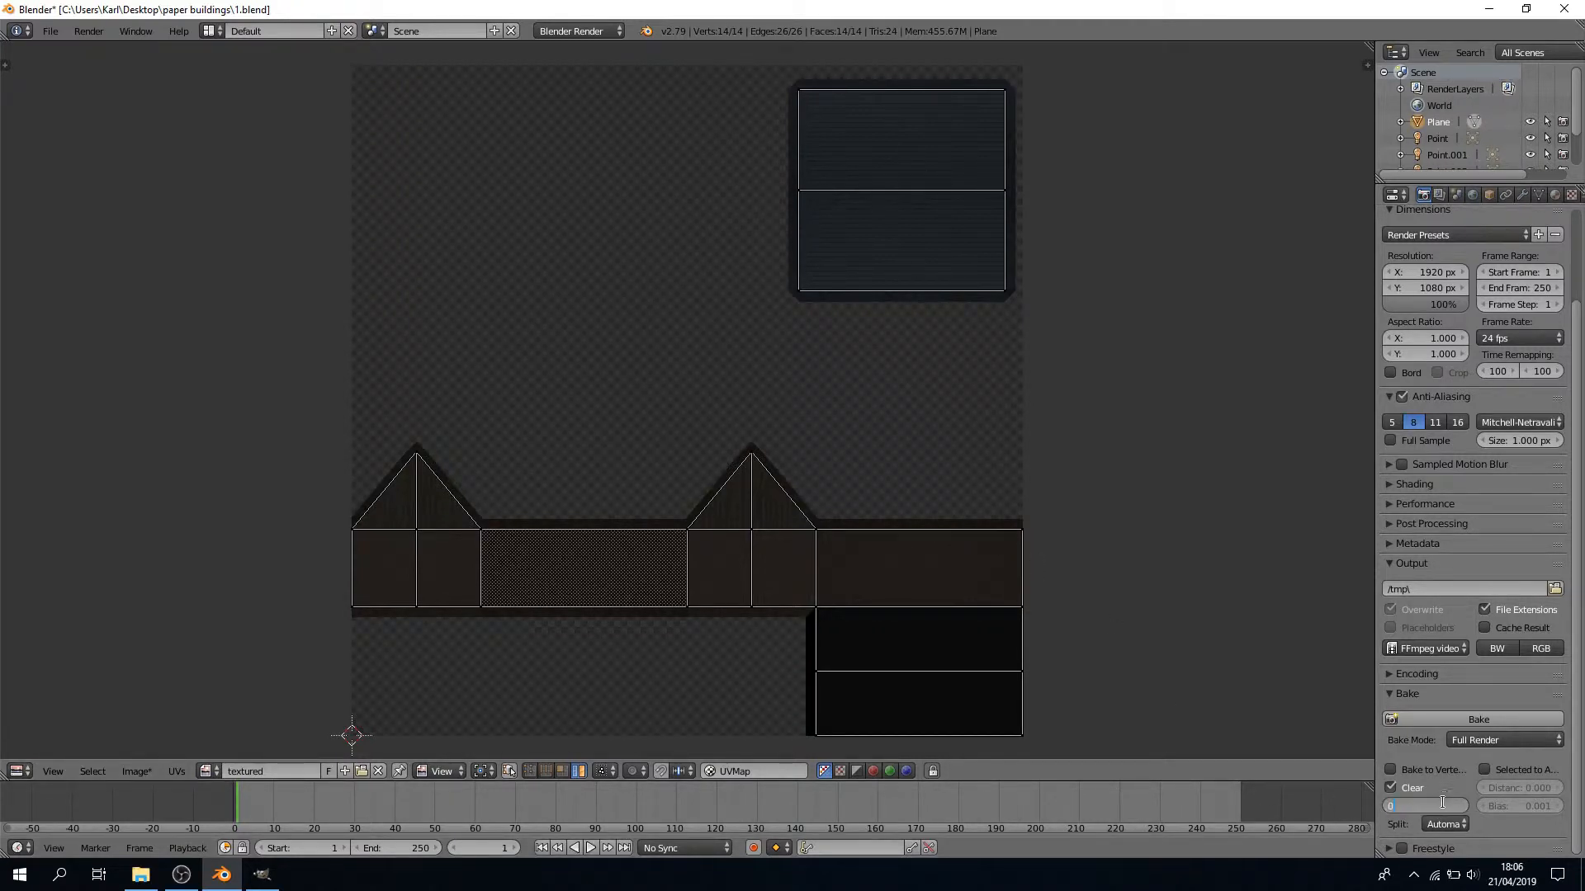
click(1492, 718)
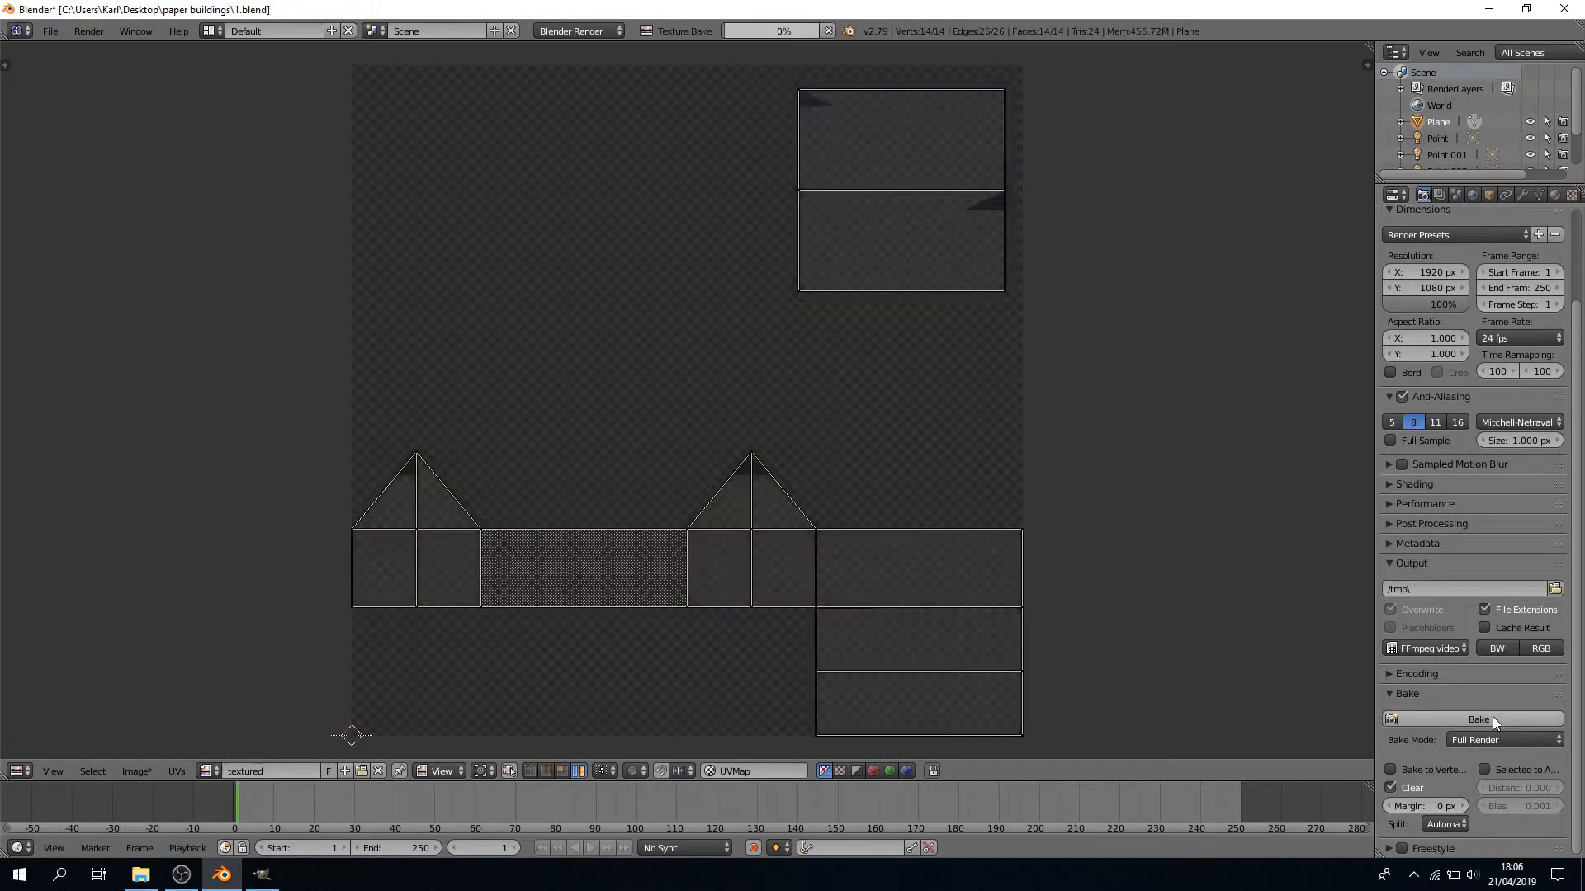
scroll(709, 470, up, 2)
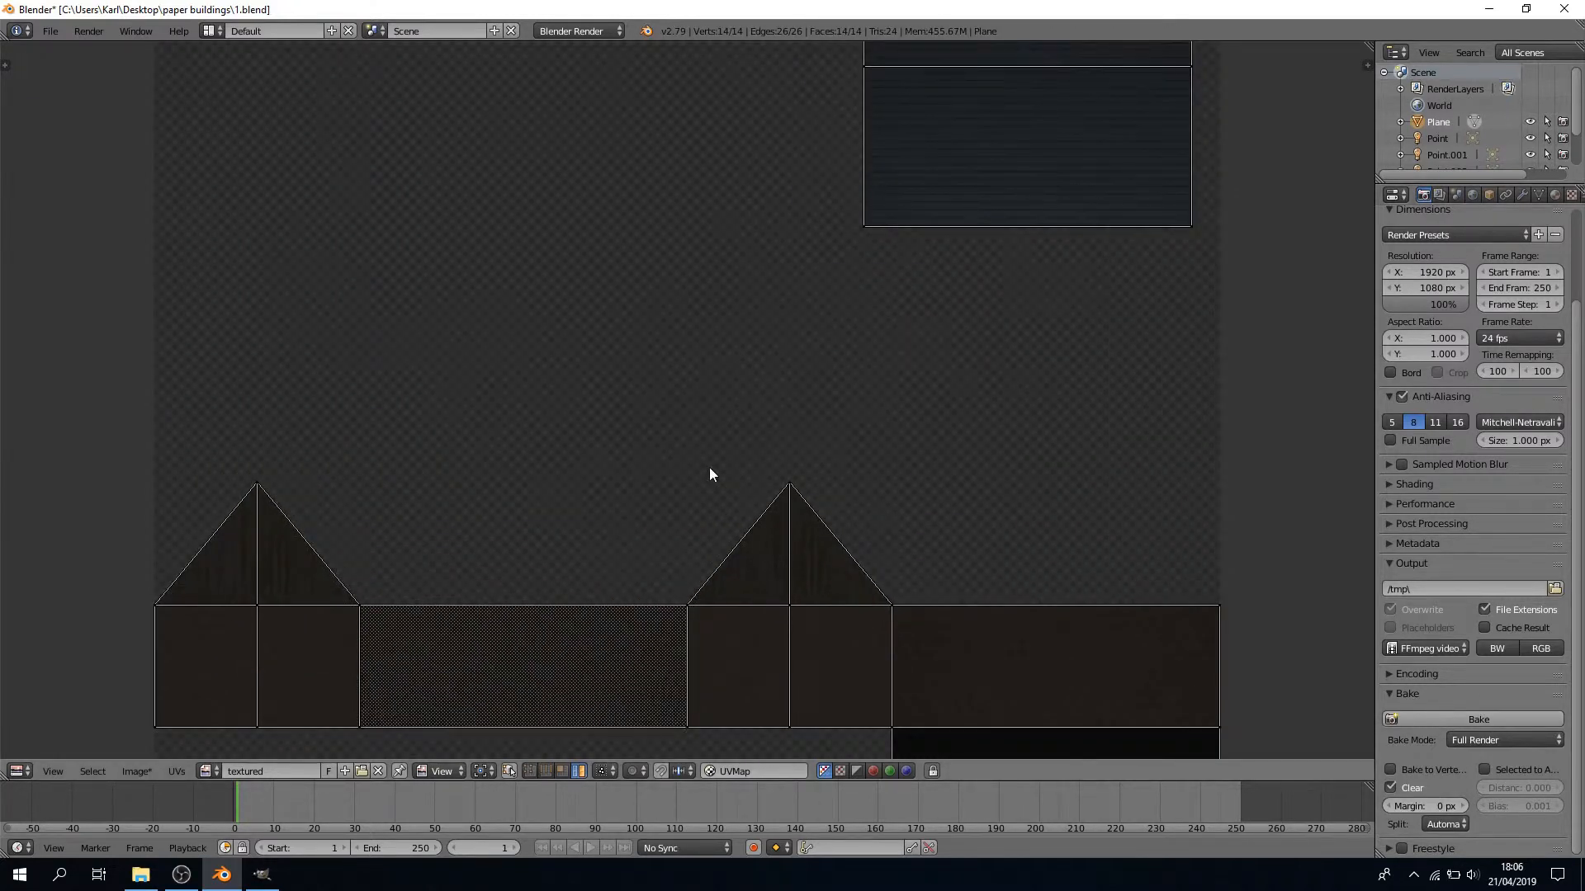
scroll(522, 357, down, 1)
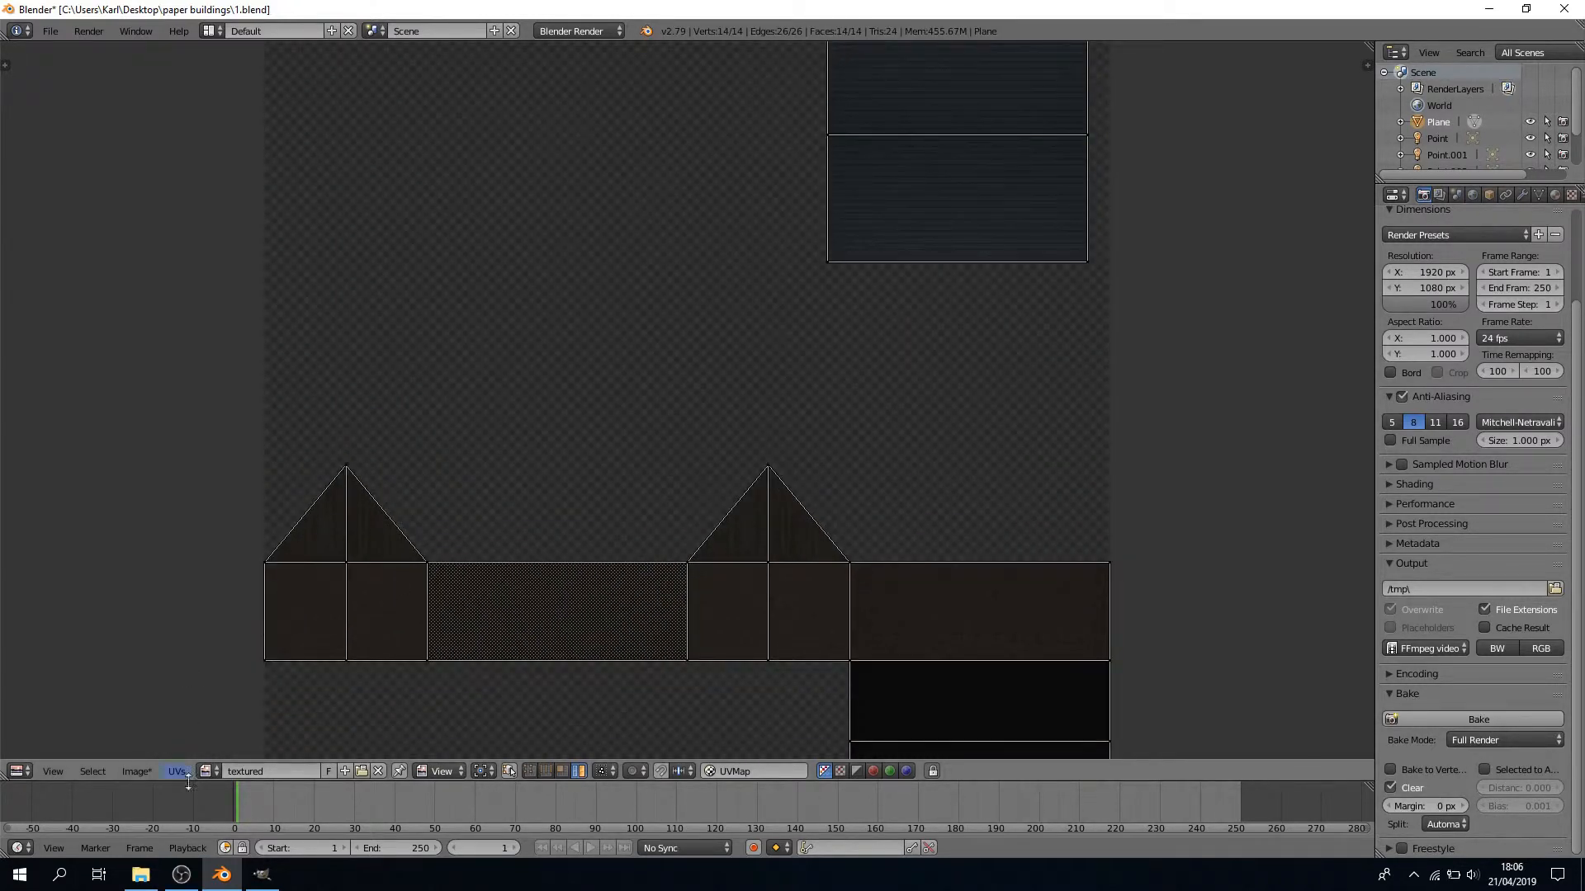
Return from the UV layout to the 3D view, with the house in Object Mode and Solid shading
click(145, 771)
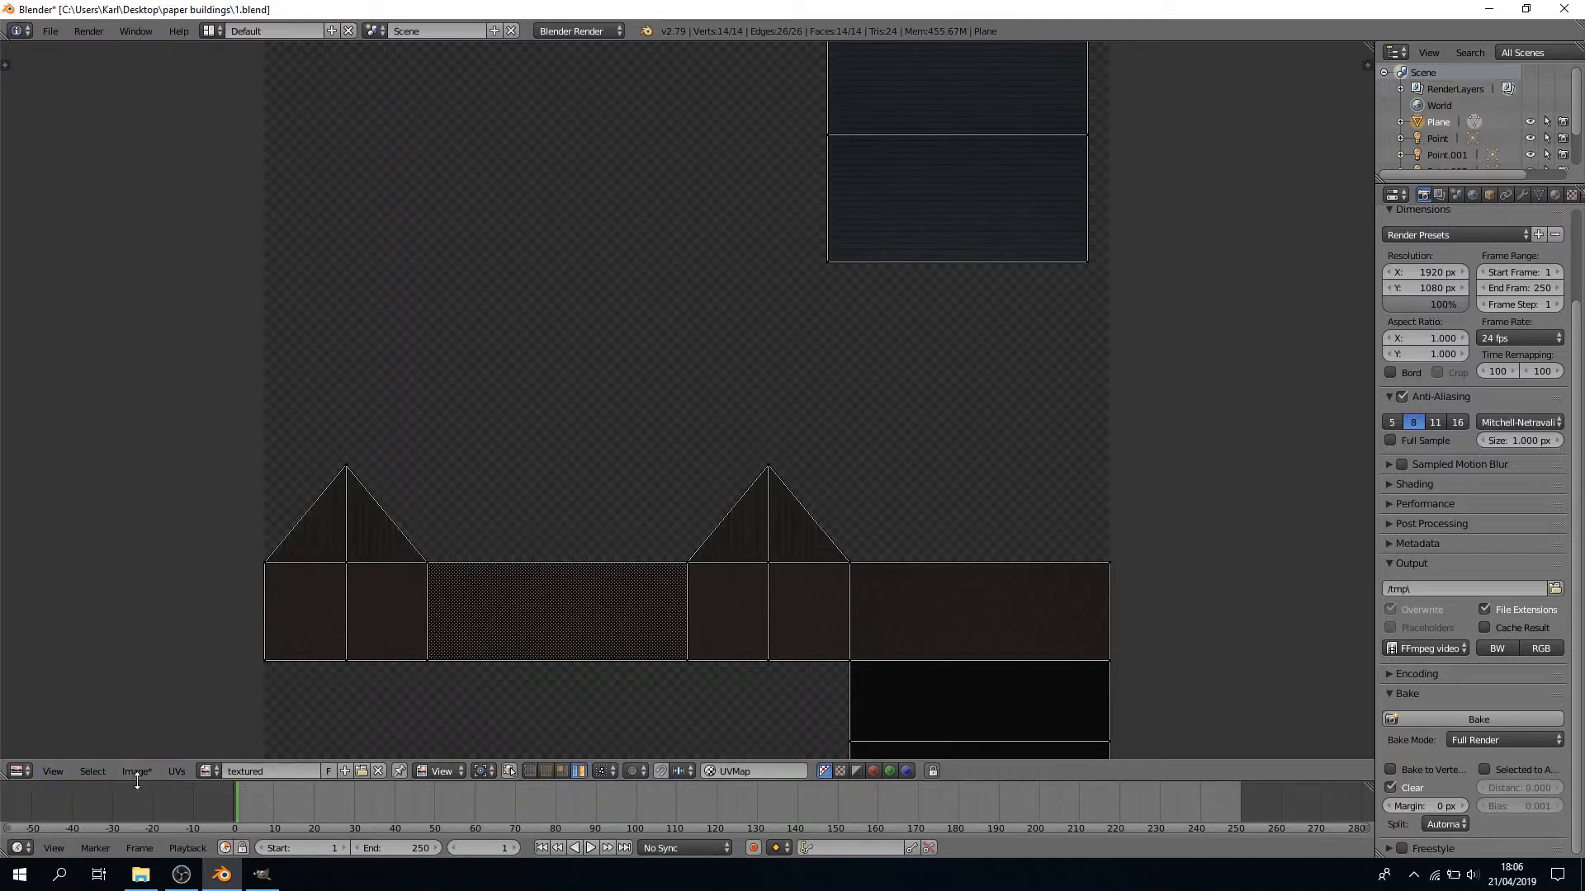
click(18, 770)
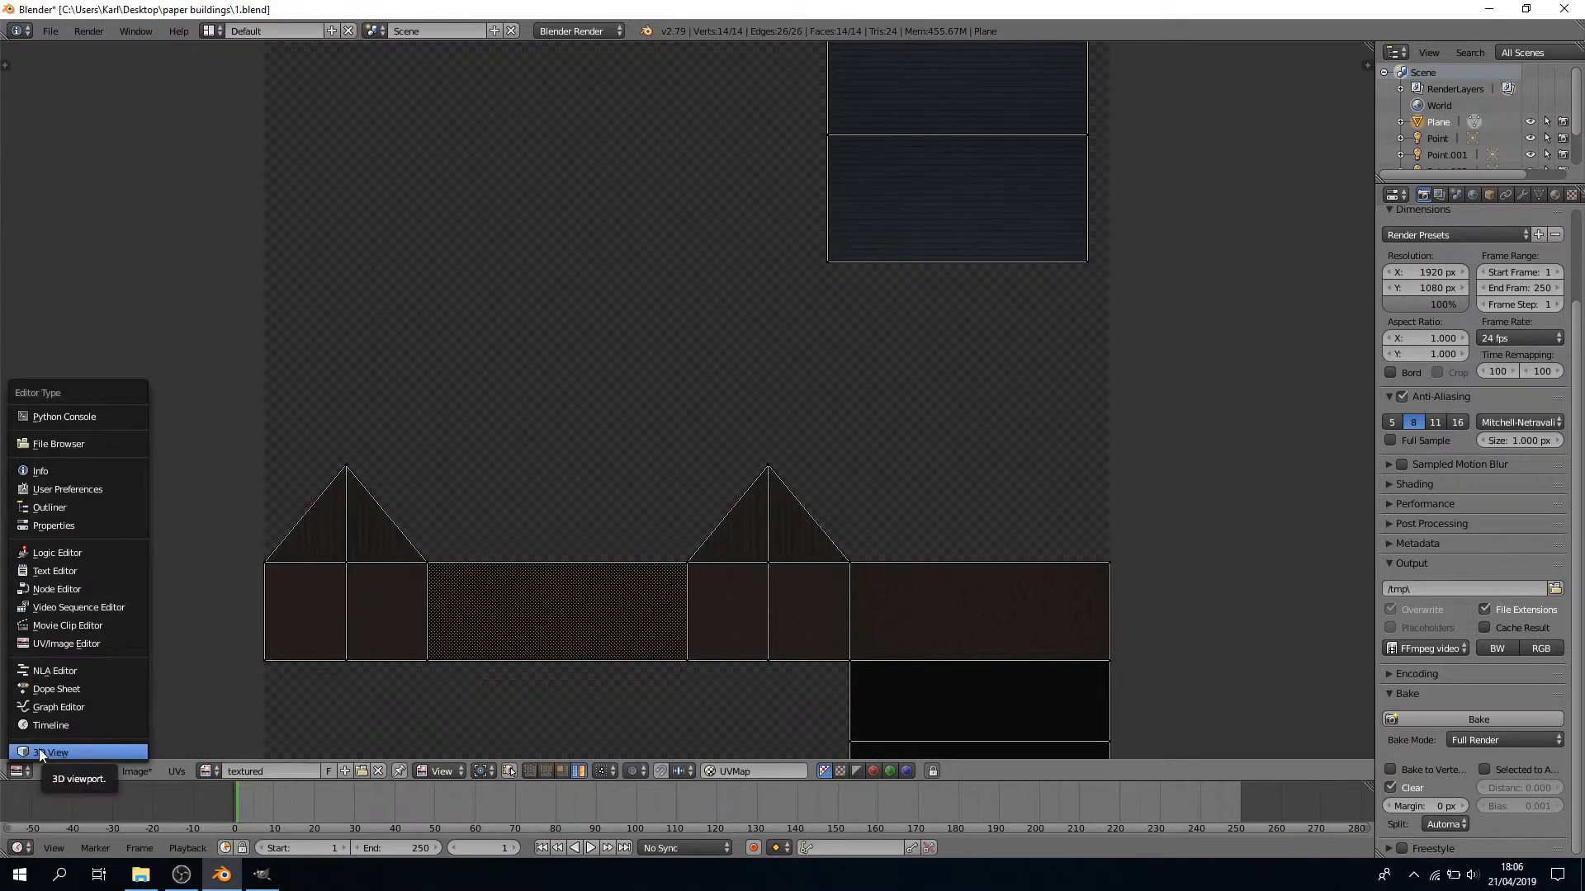
click(43, 752)
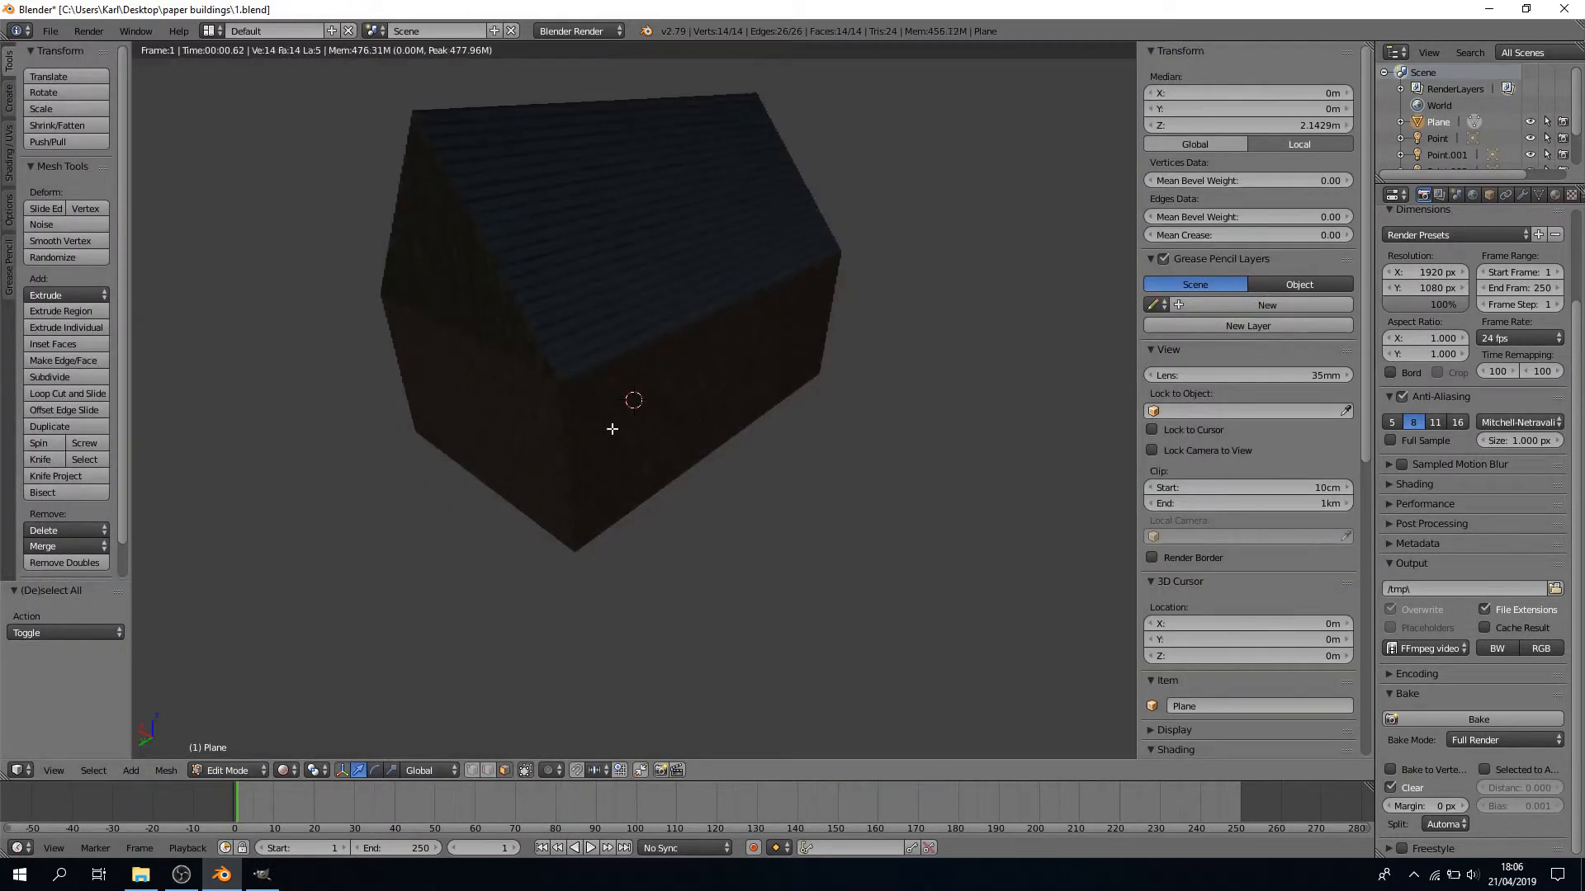
click(251, 770)
click(251, 752)
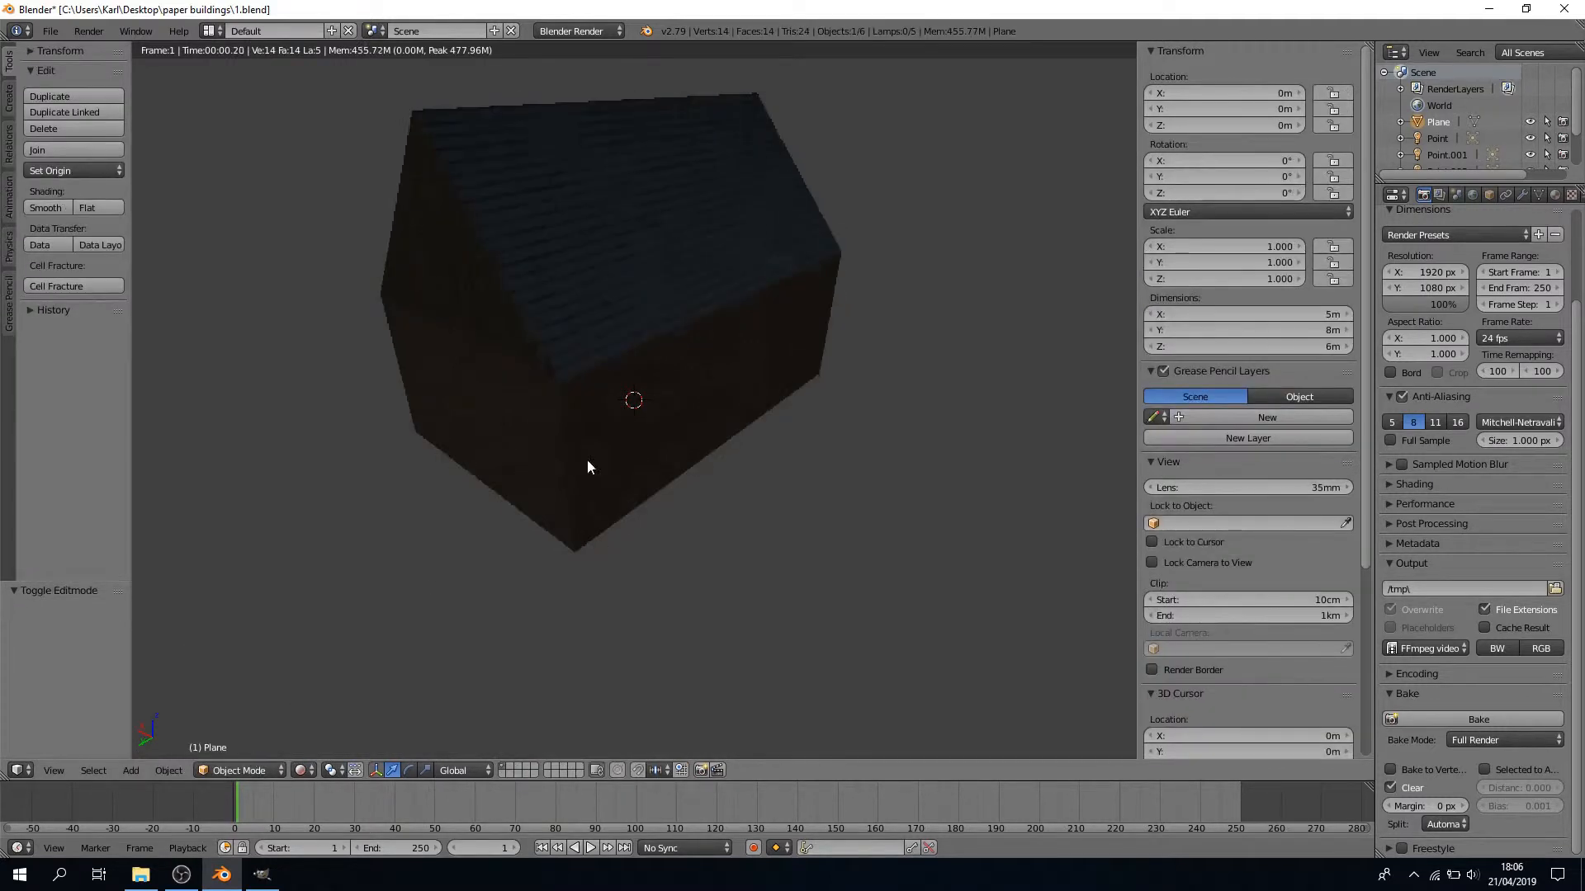
click(314, 770)
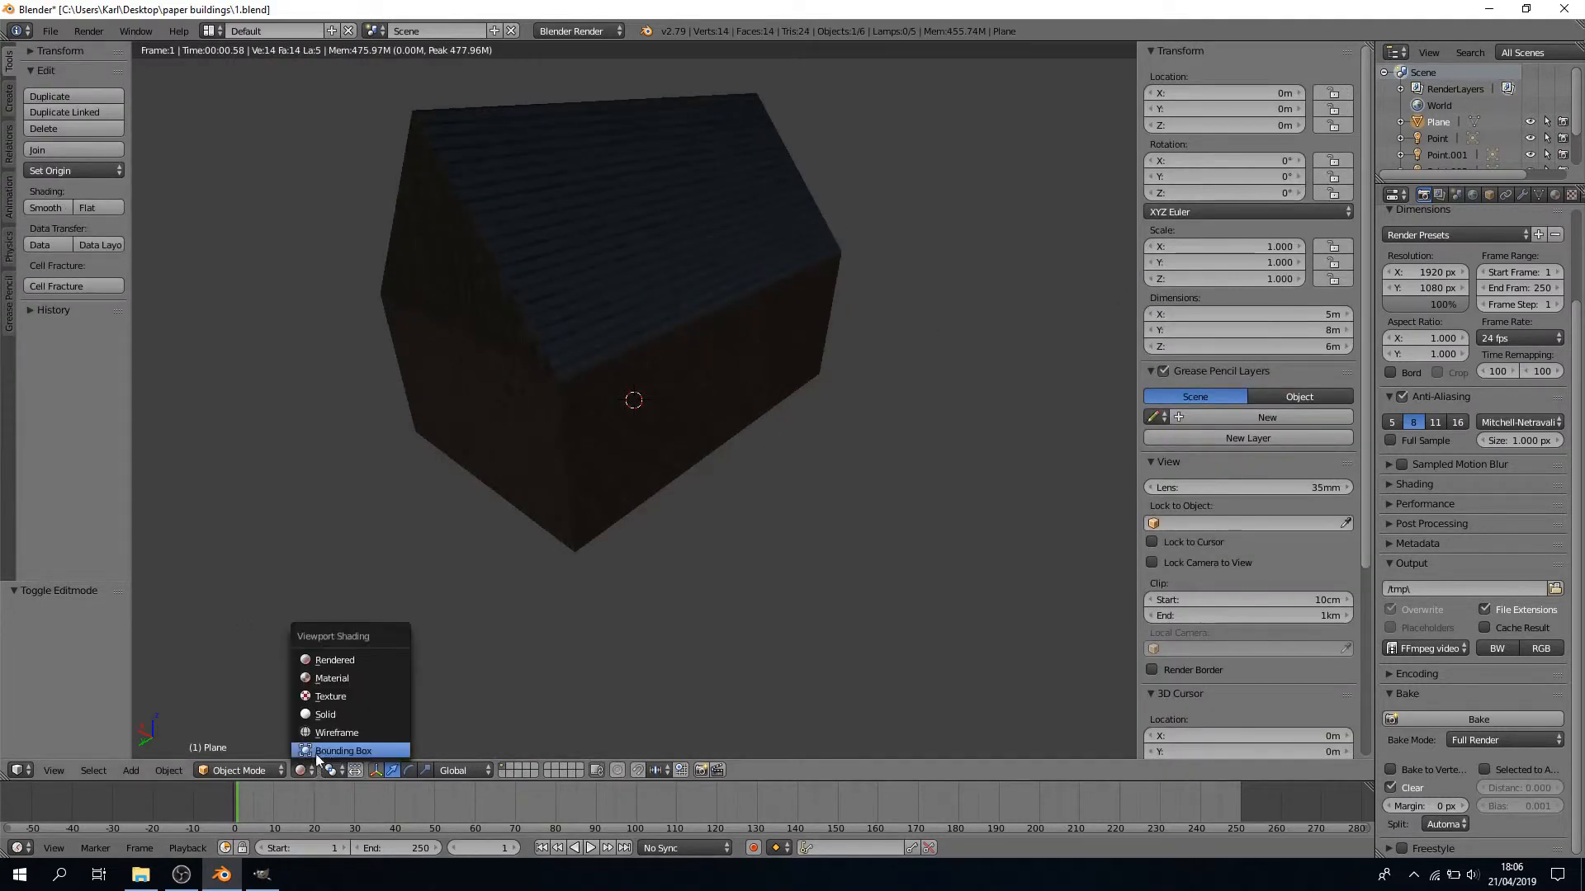
click(350, 715)
middle_drag(829, 473, 773, 475)
middle_drag(502, 587, 481, 410)
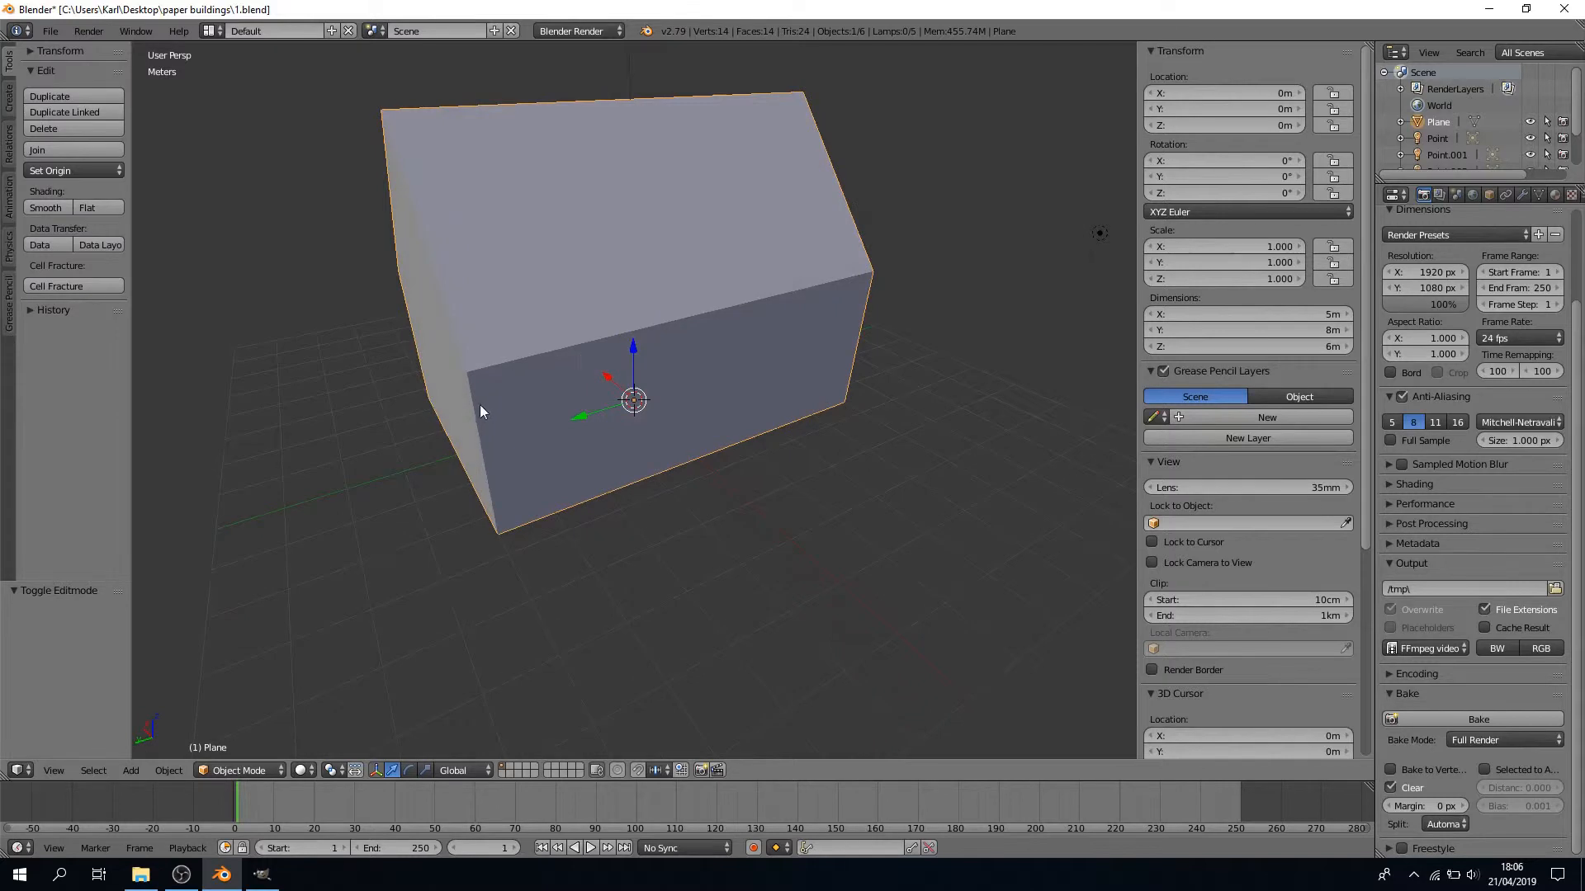
Add a cube and move it about -2.29 m along X so it protrudes from the house's long wall
click(132, 770)
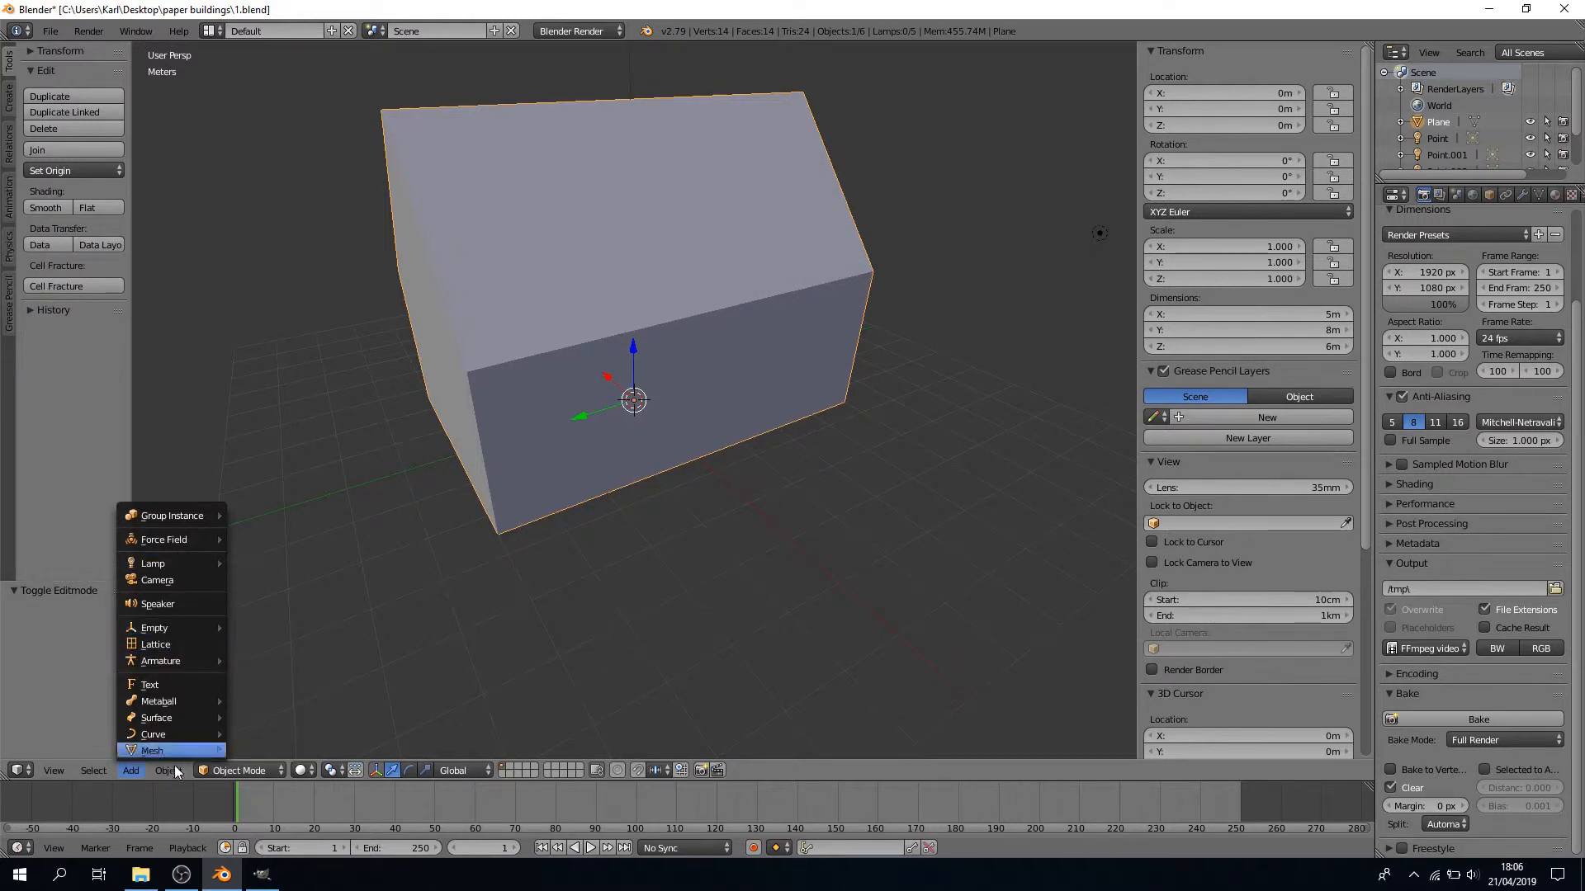
click(132, 770)
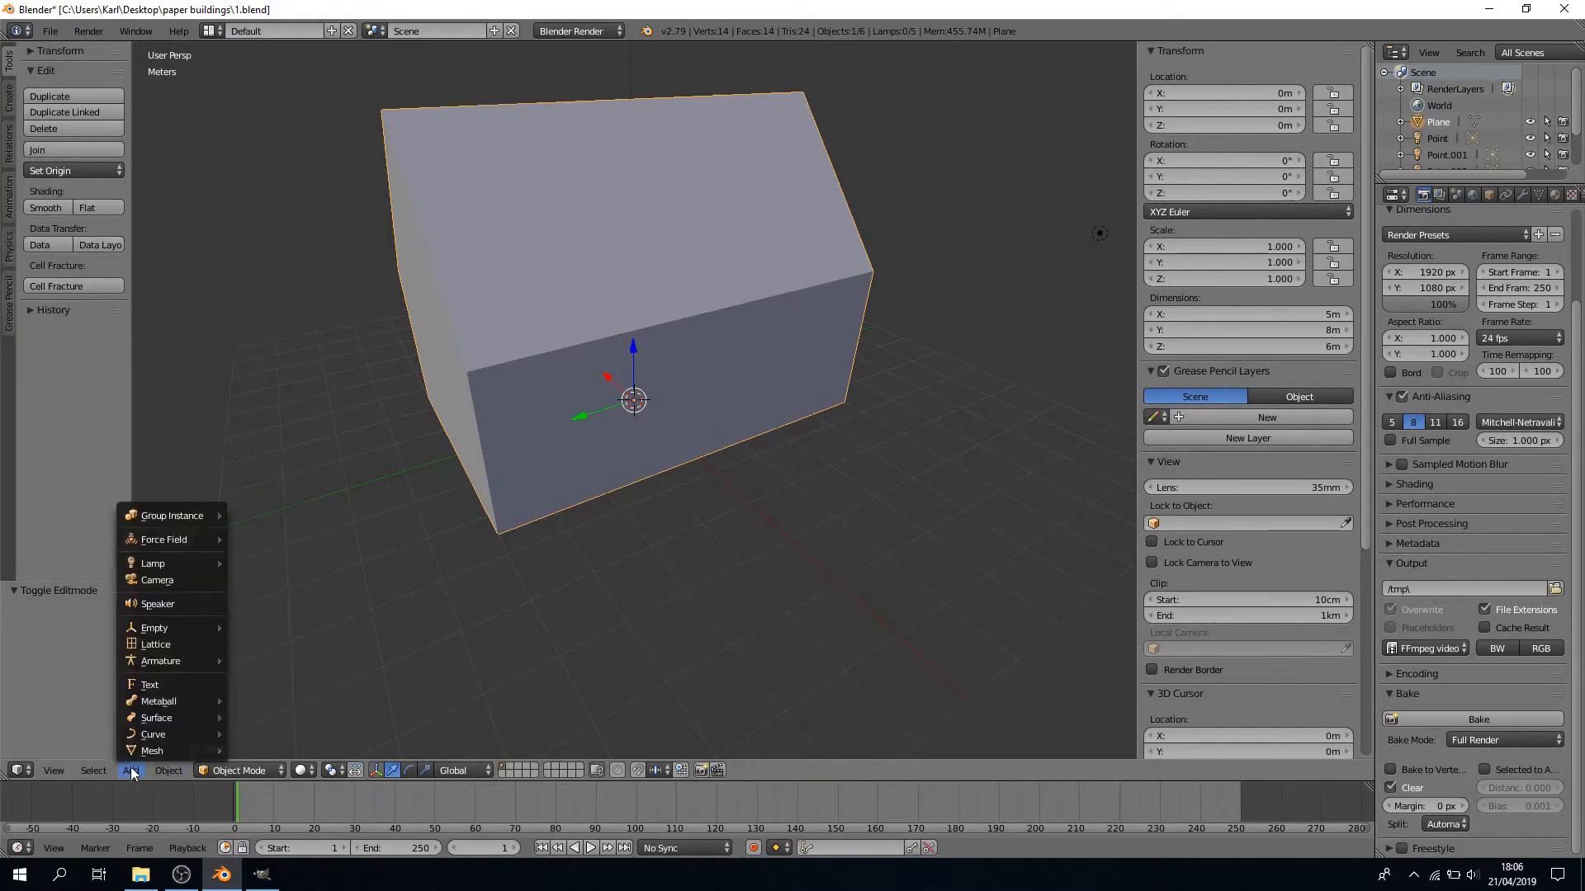
mouse_move(152, 751)
click(272, 615)
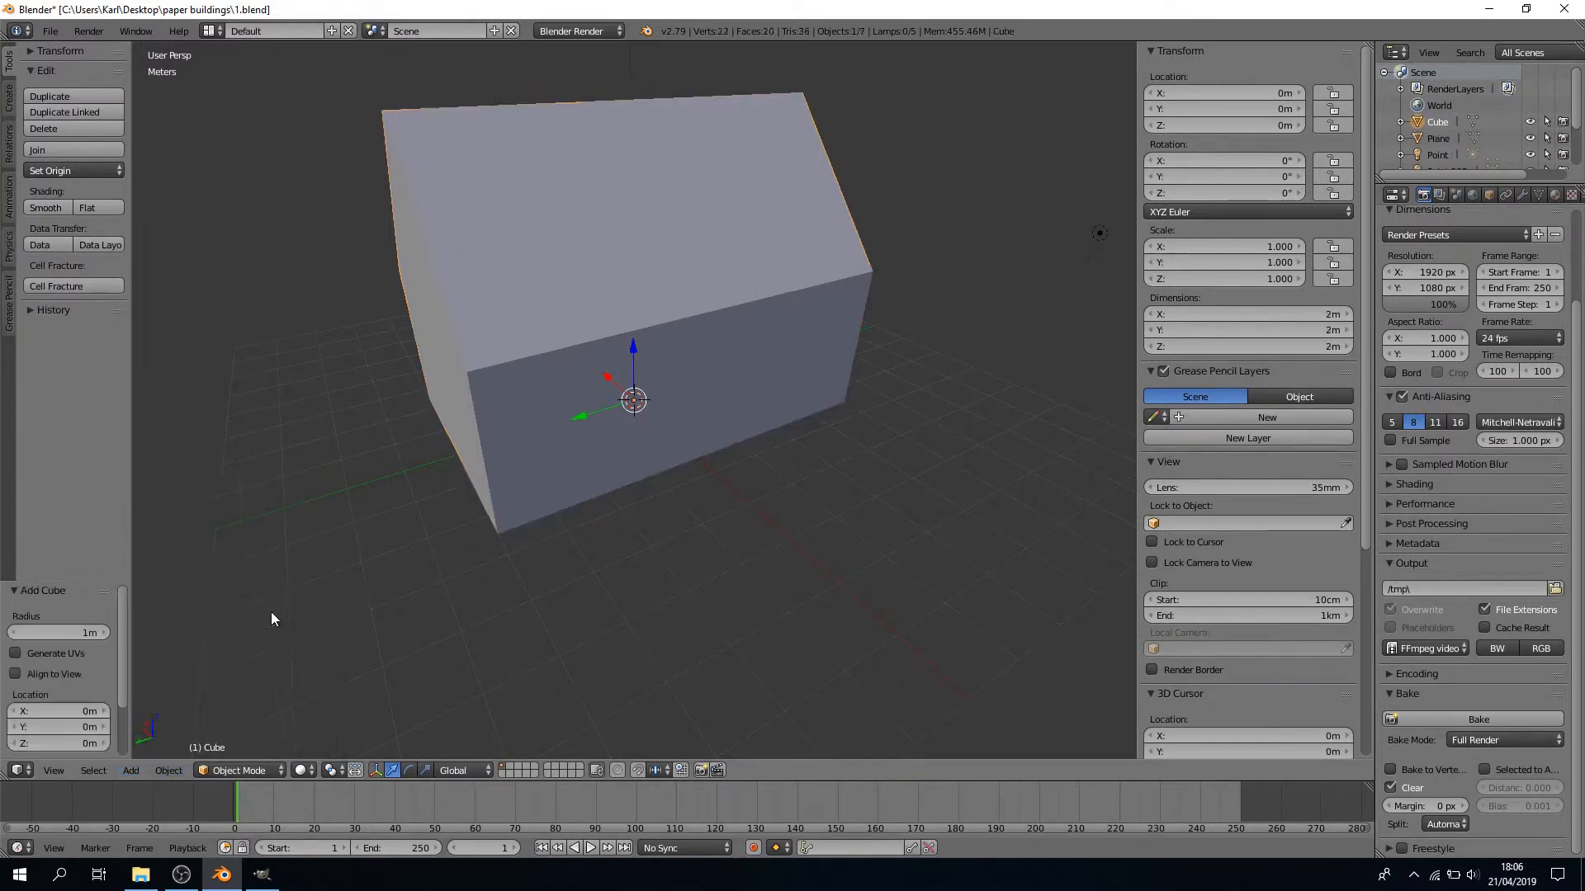
key(g)
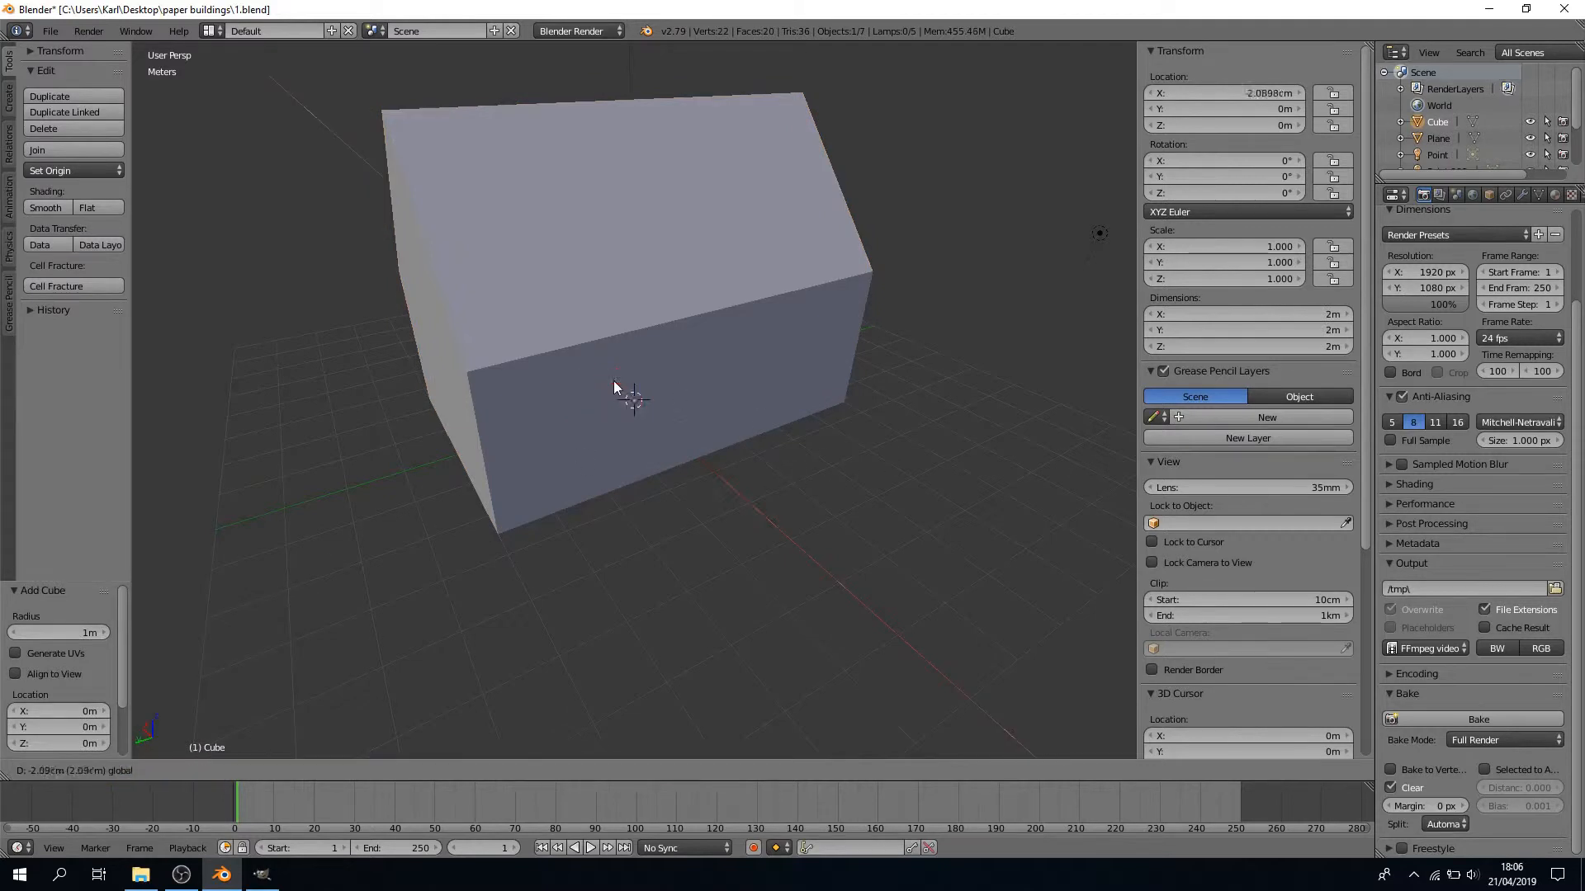
click(657, 435)
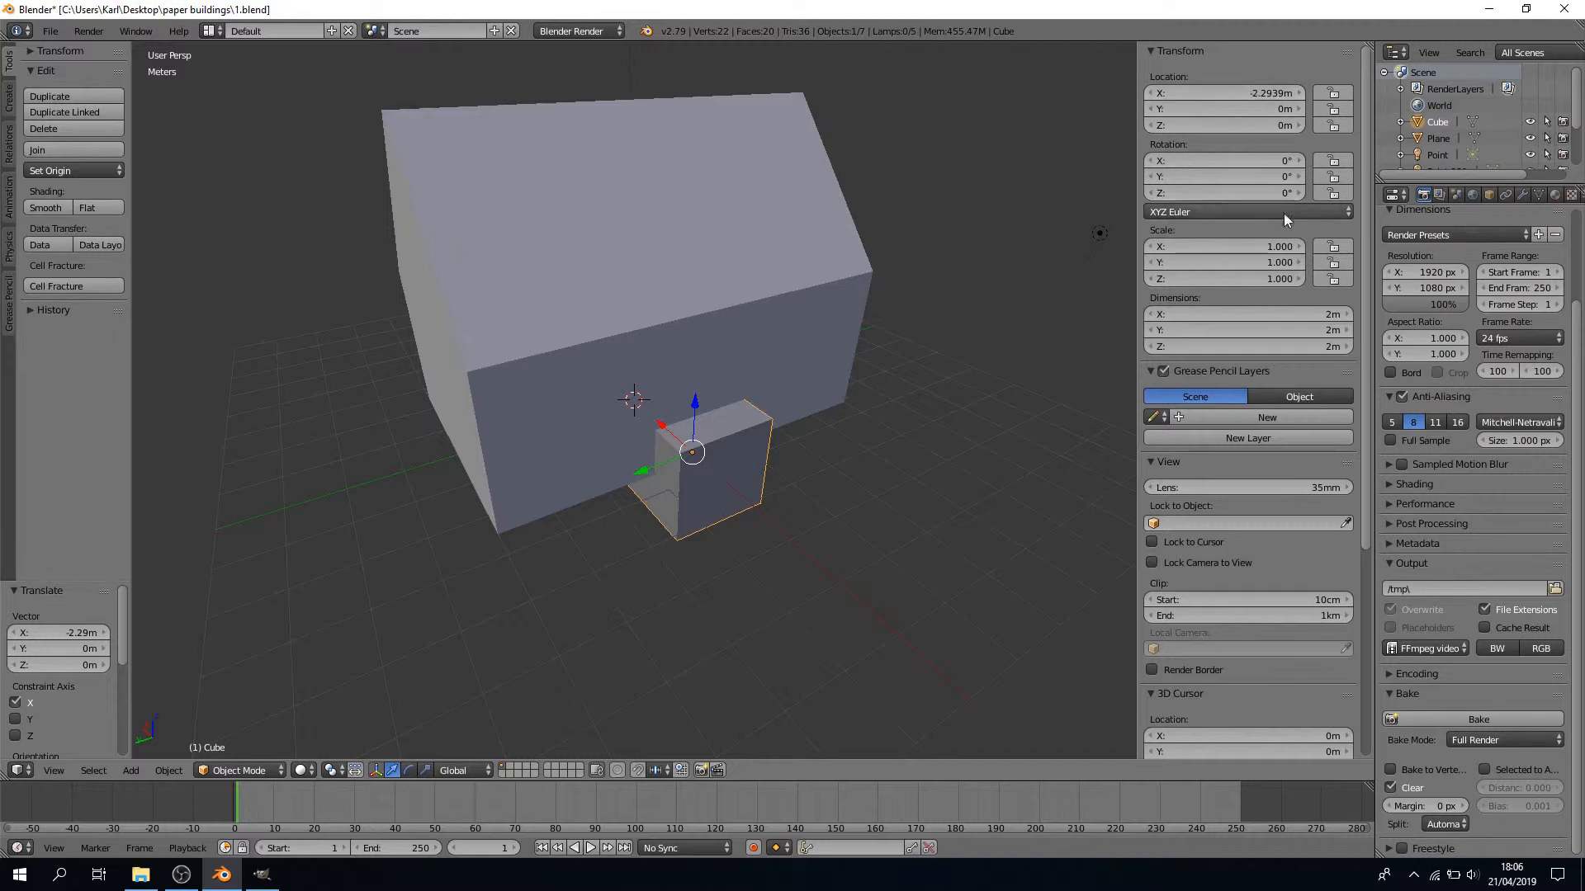
Set the cube's Z location to 1 m and its X and Y dimensions to 80 cm
click(1260, 124)
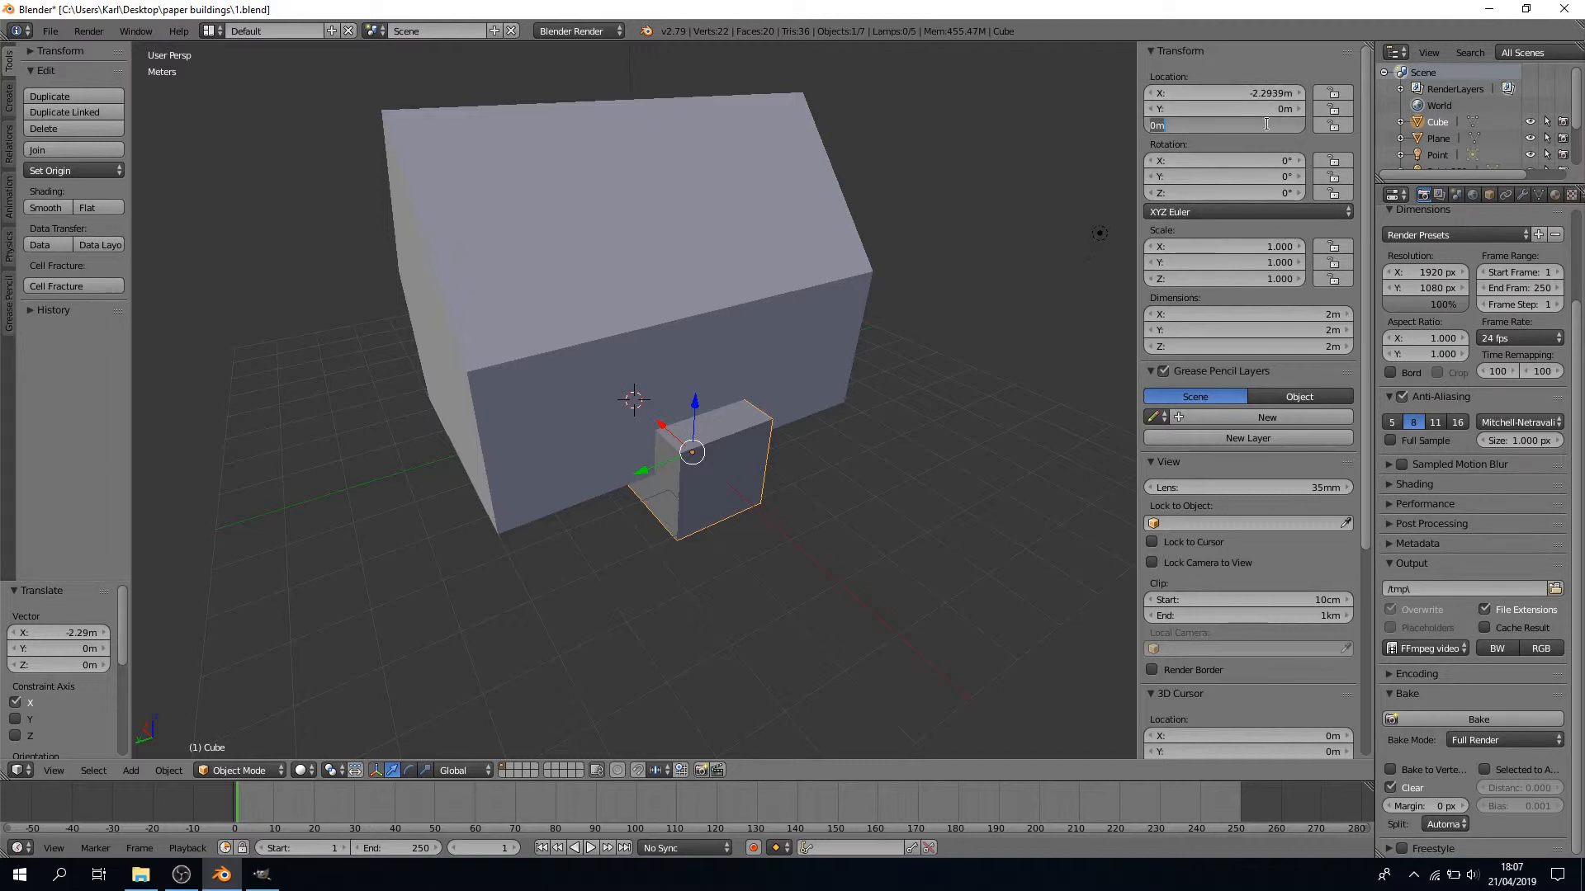
text(1)
key(Return)
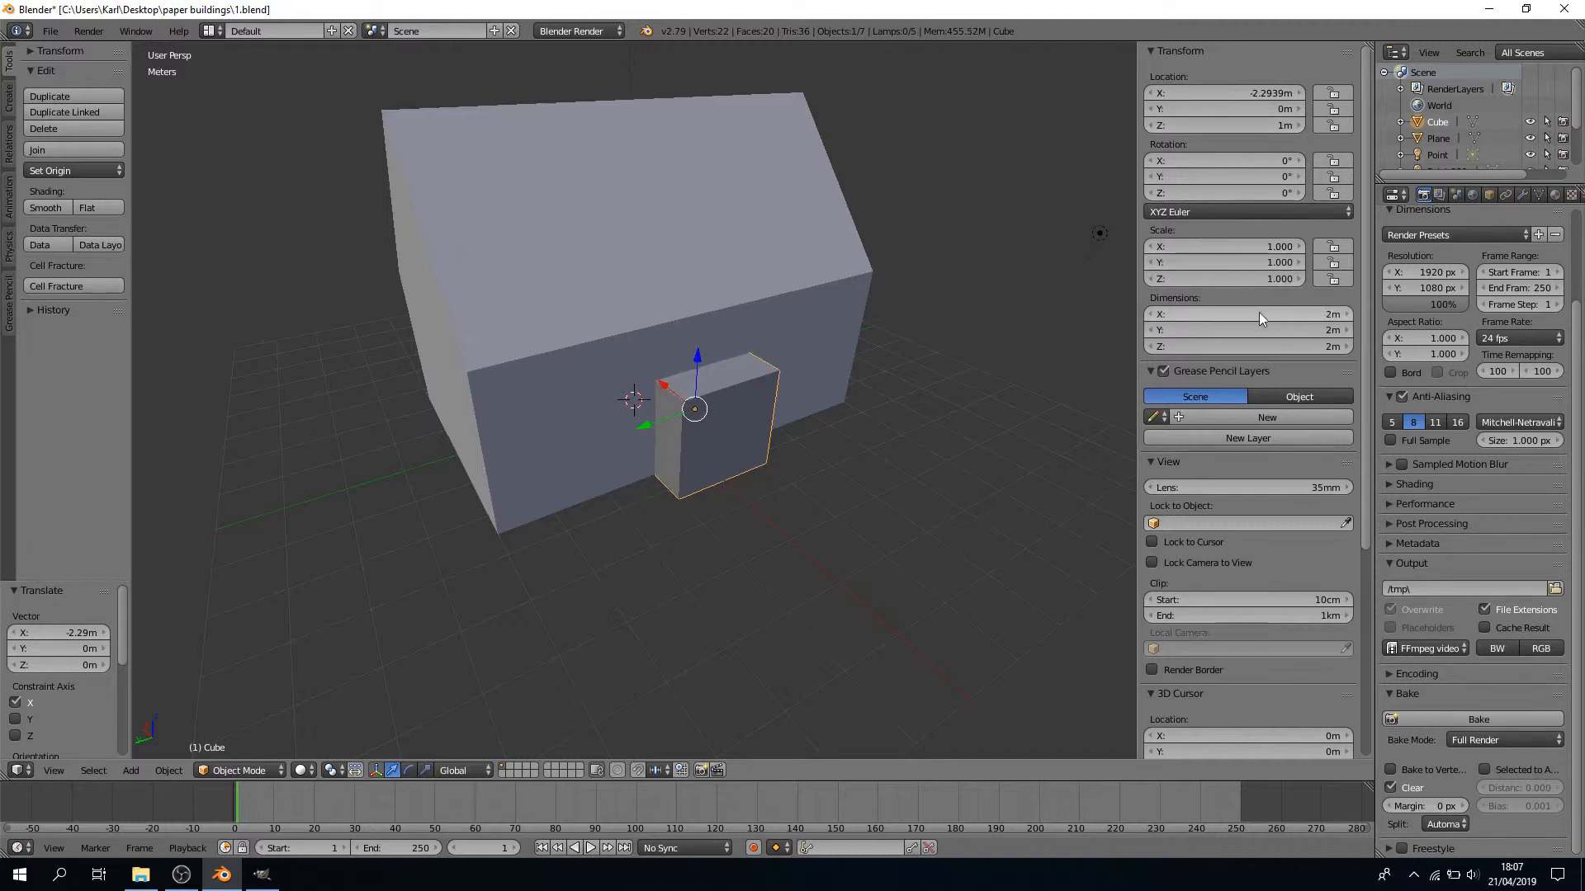
click(1325, 313)
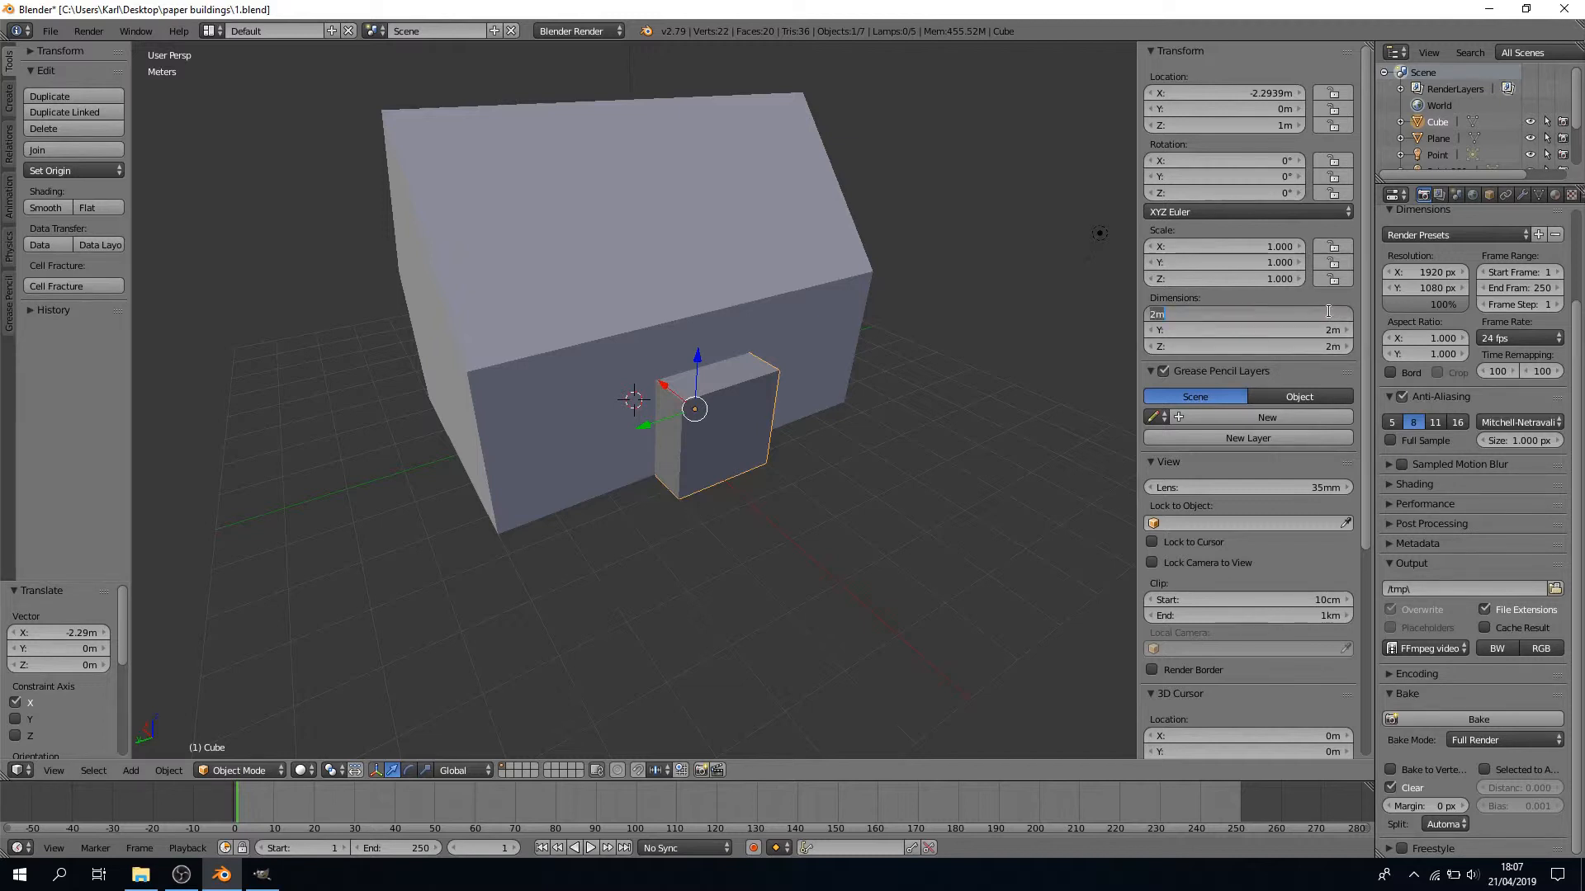
key(BackSpace)
key(Return)
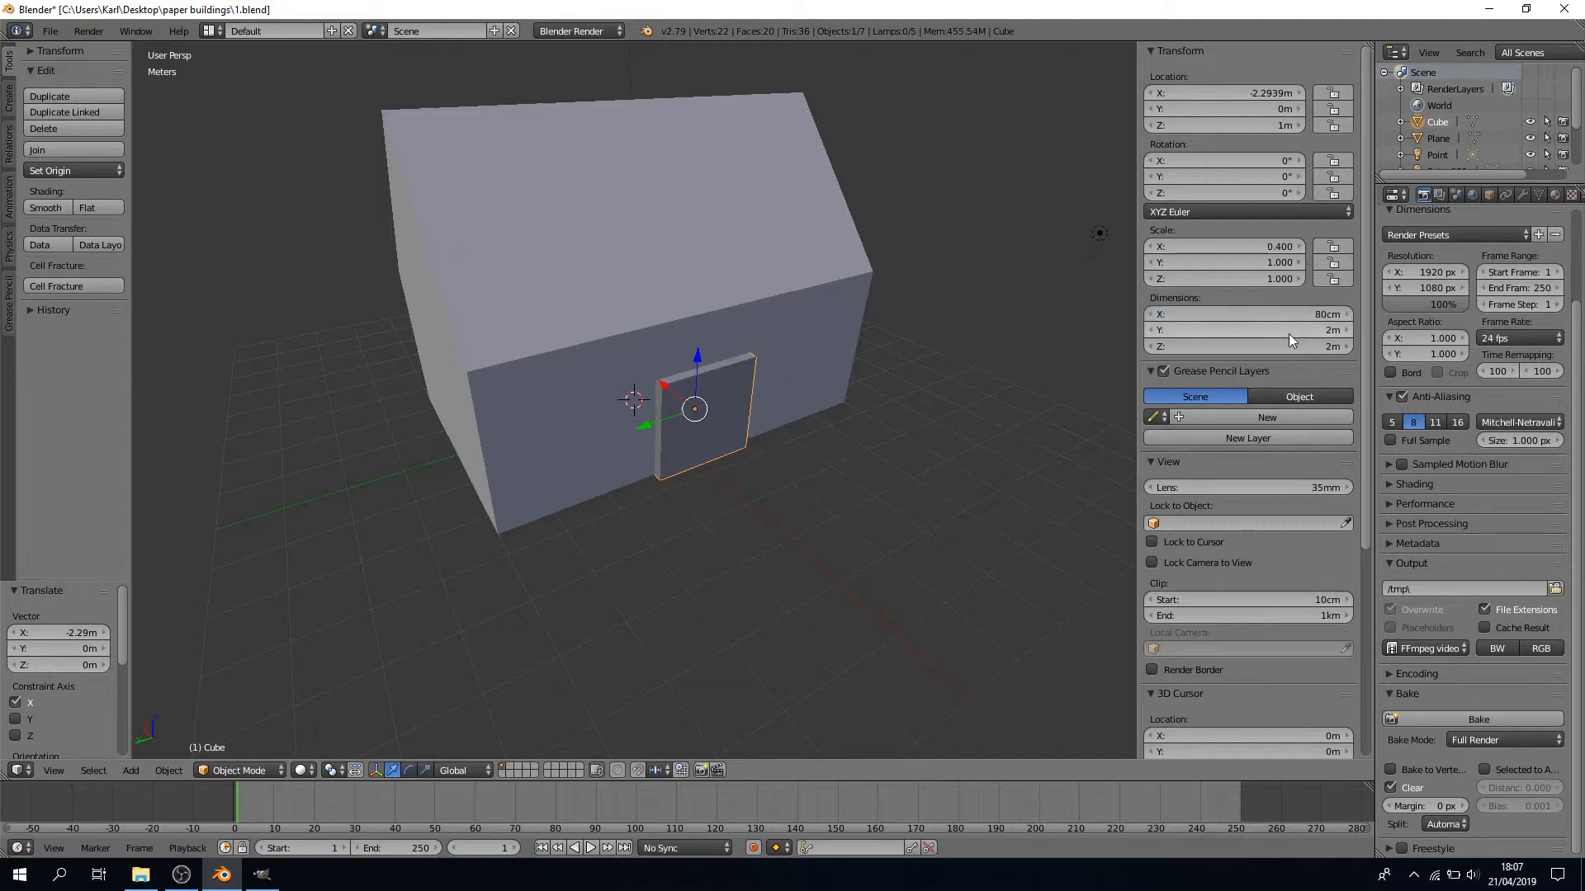
click(1325, 330)
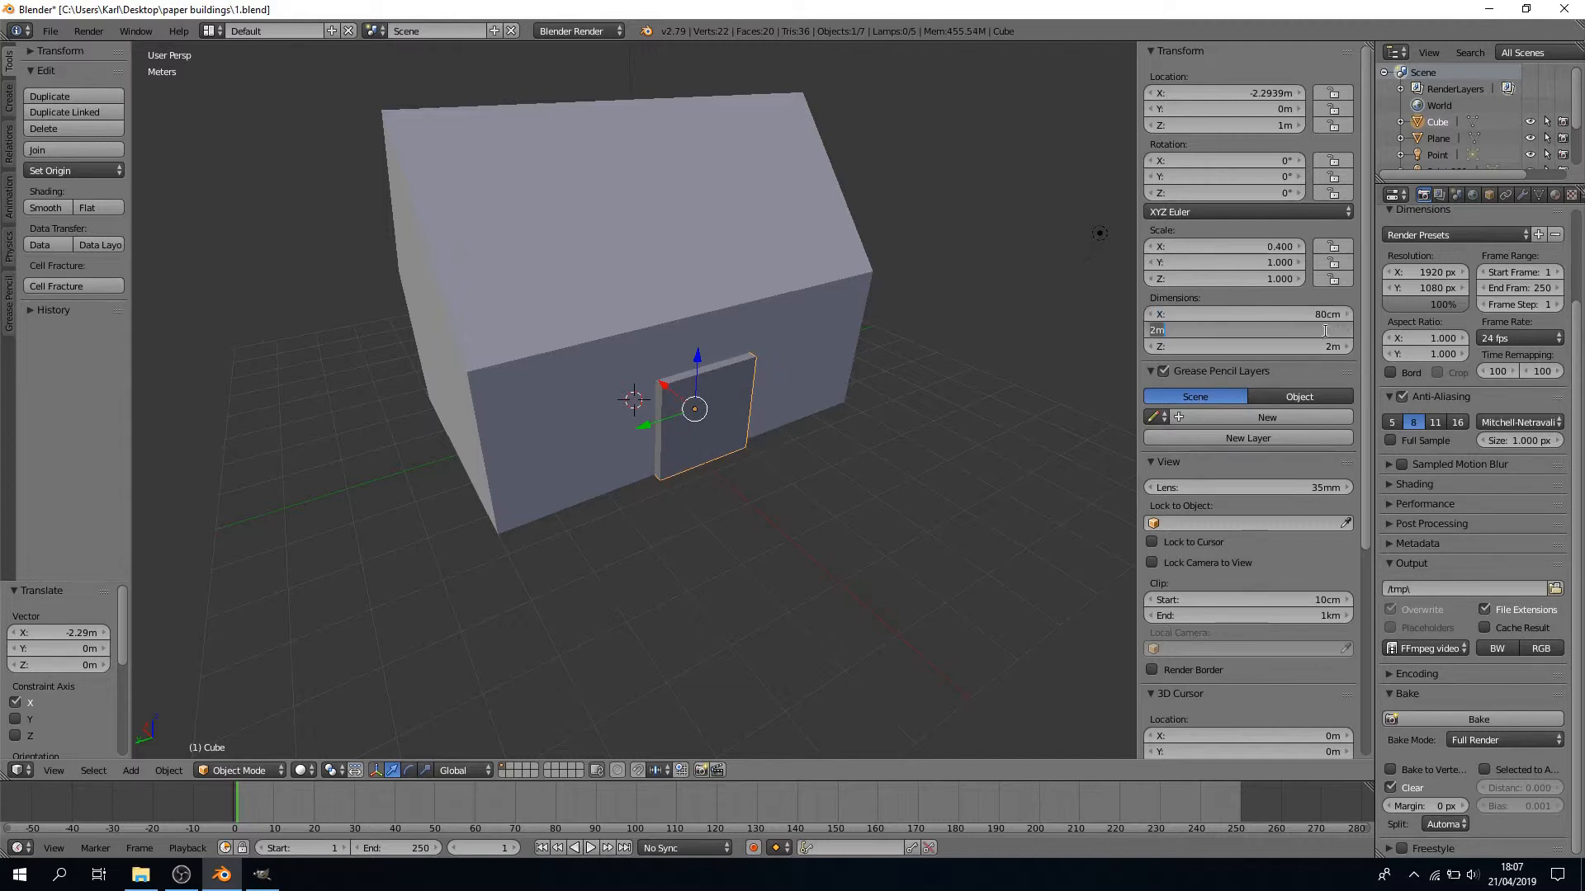
text(.8)
key(Return)
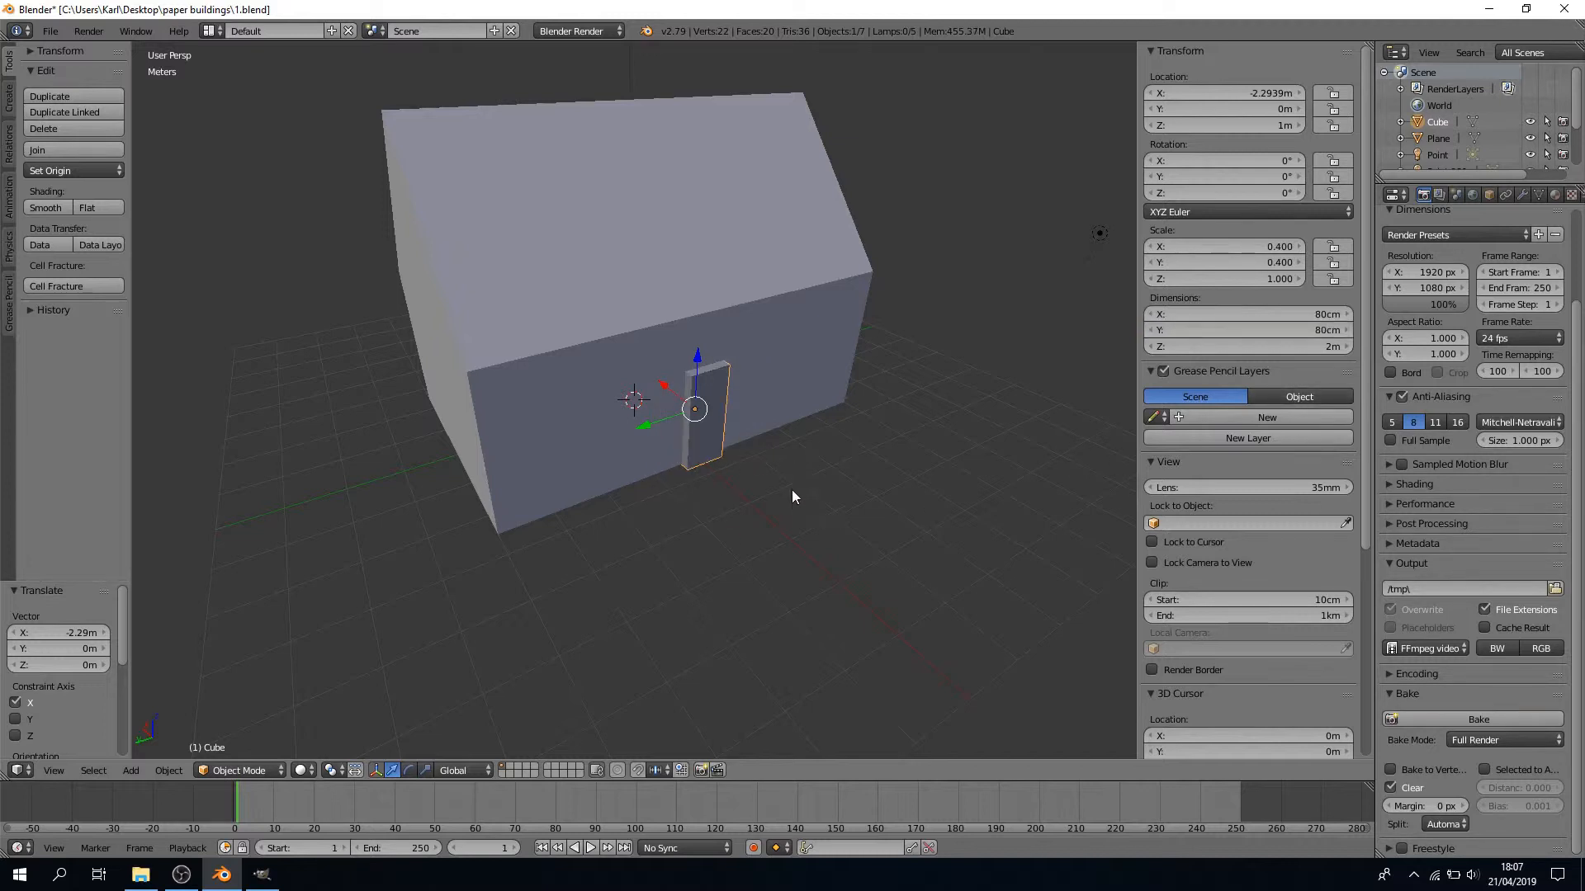
Move the door-sized cube about 2.87 m along Y towards the end of the long wall
middle_drag(791, 489, 742, 467)
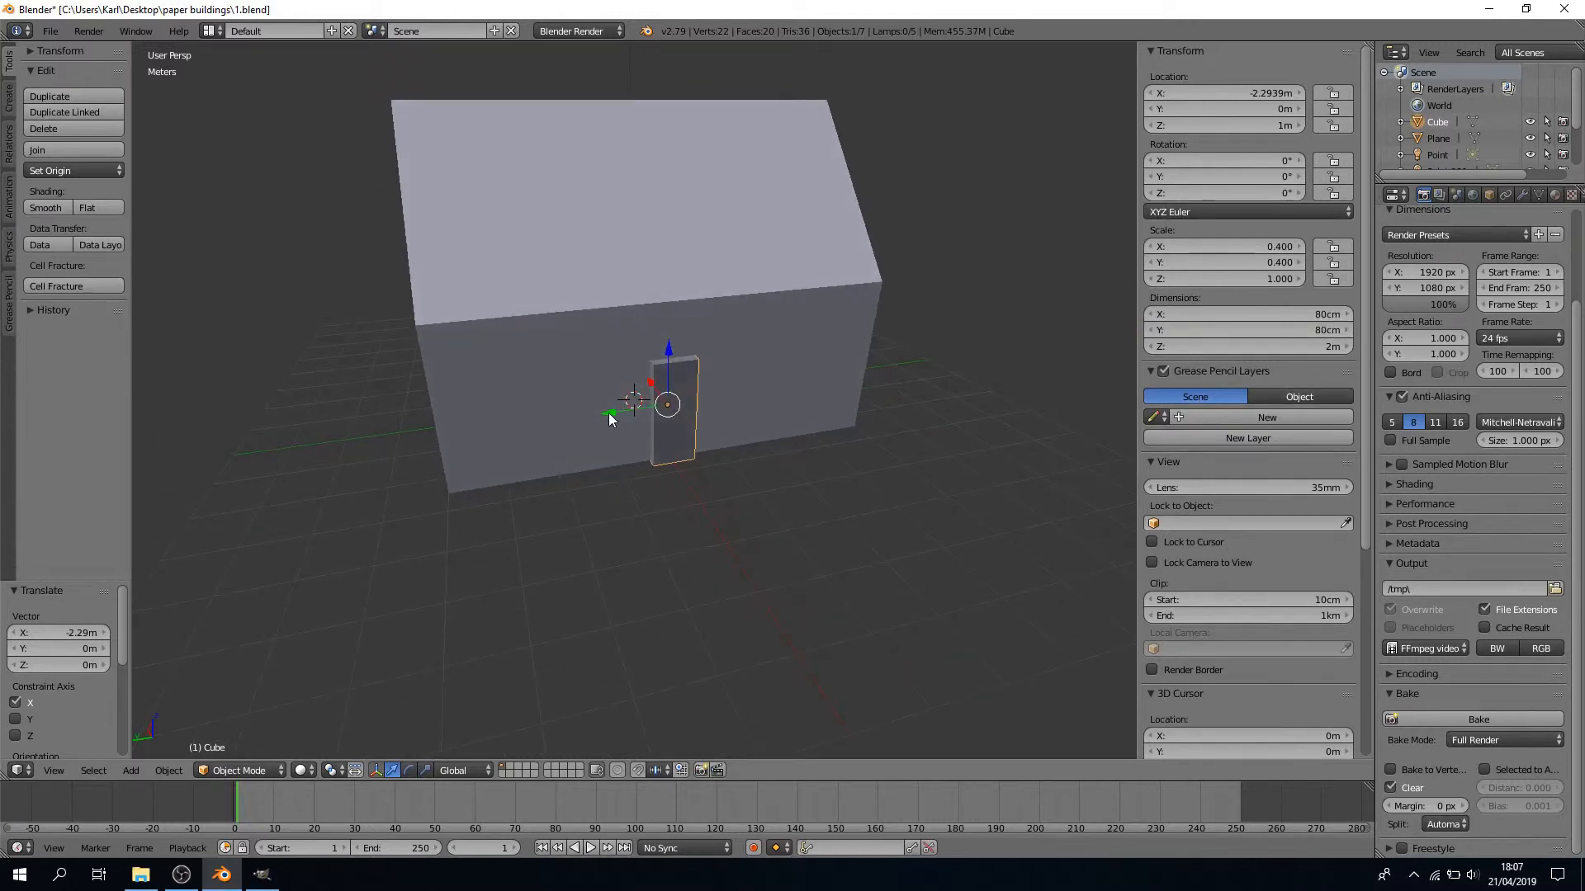
drag(609, 421, 447, 424)
scroll(344, 508, up, 2)
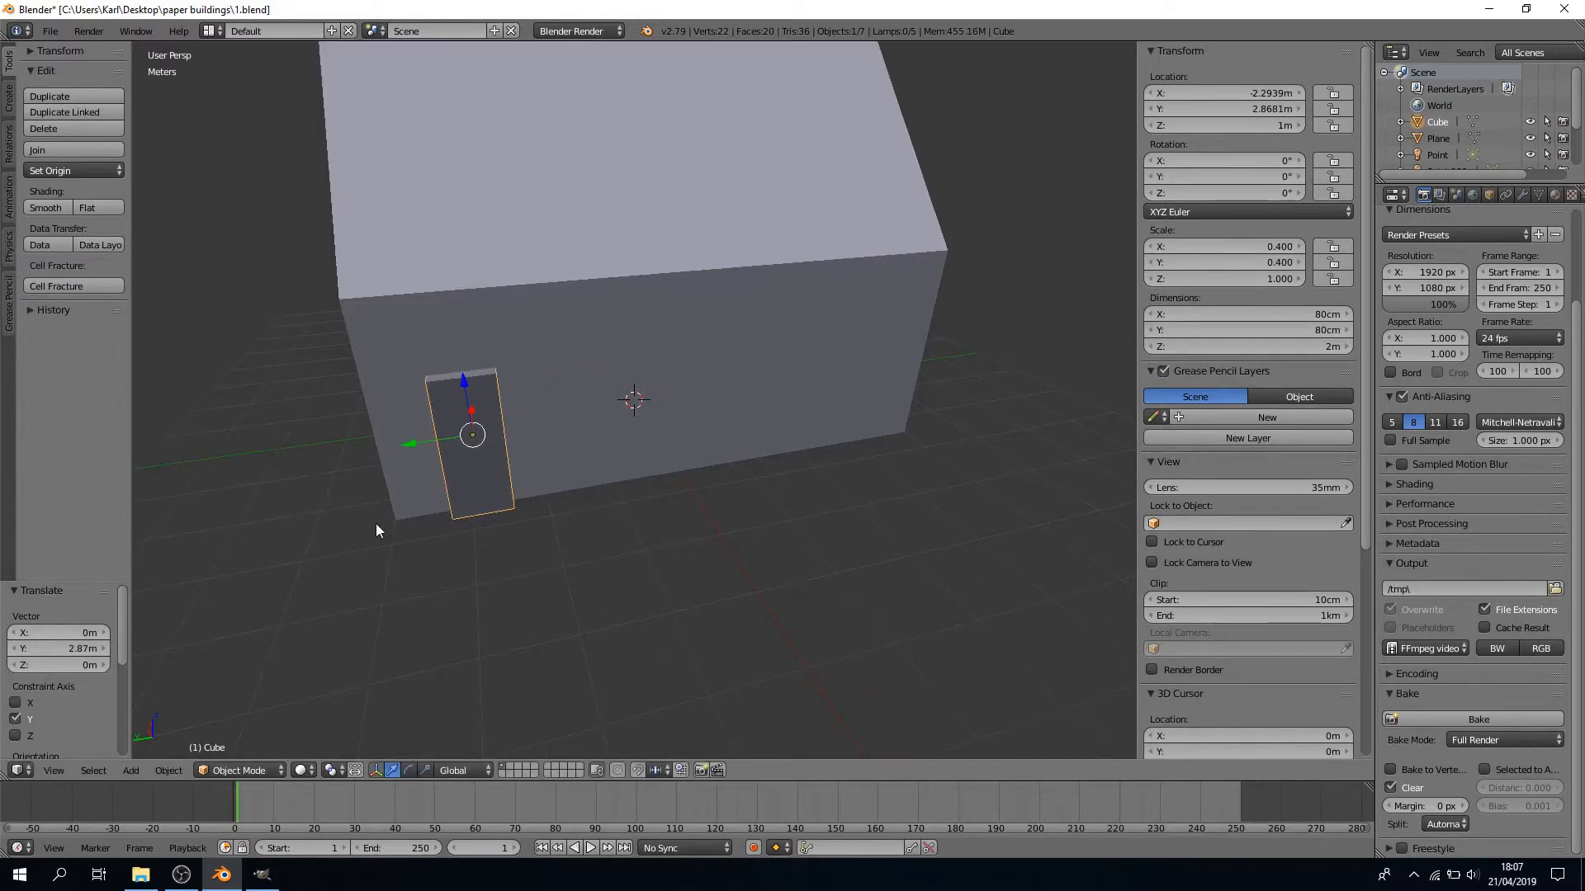
Show the wall with the door block straight on in the Left view with orthographic projection
click(54, 770)
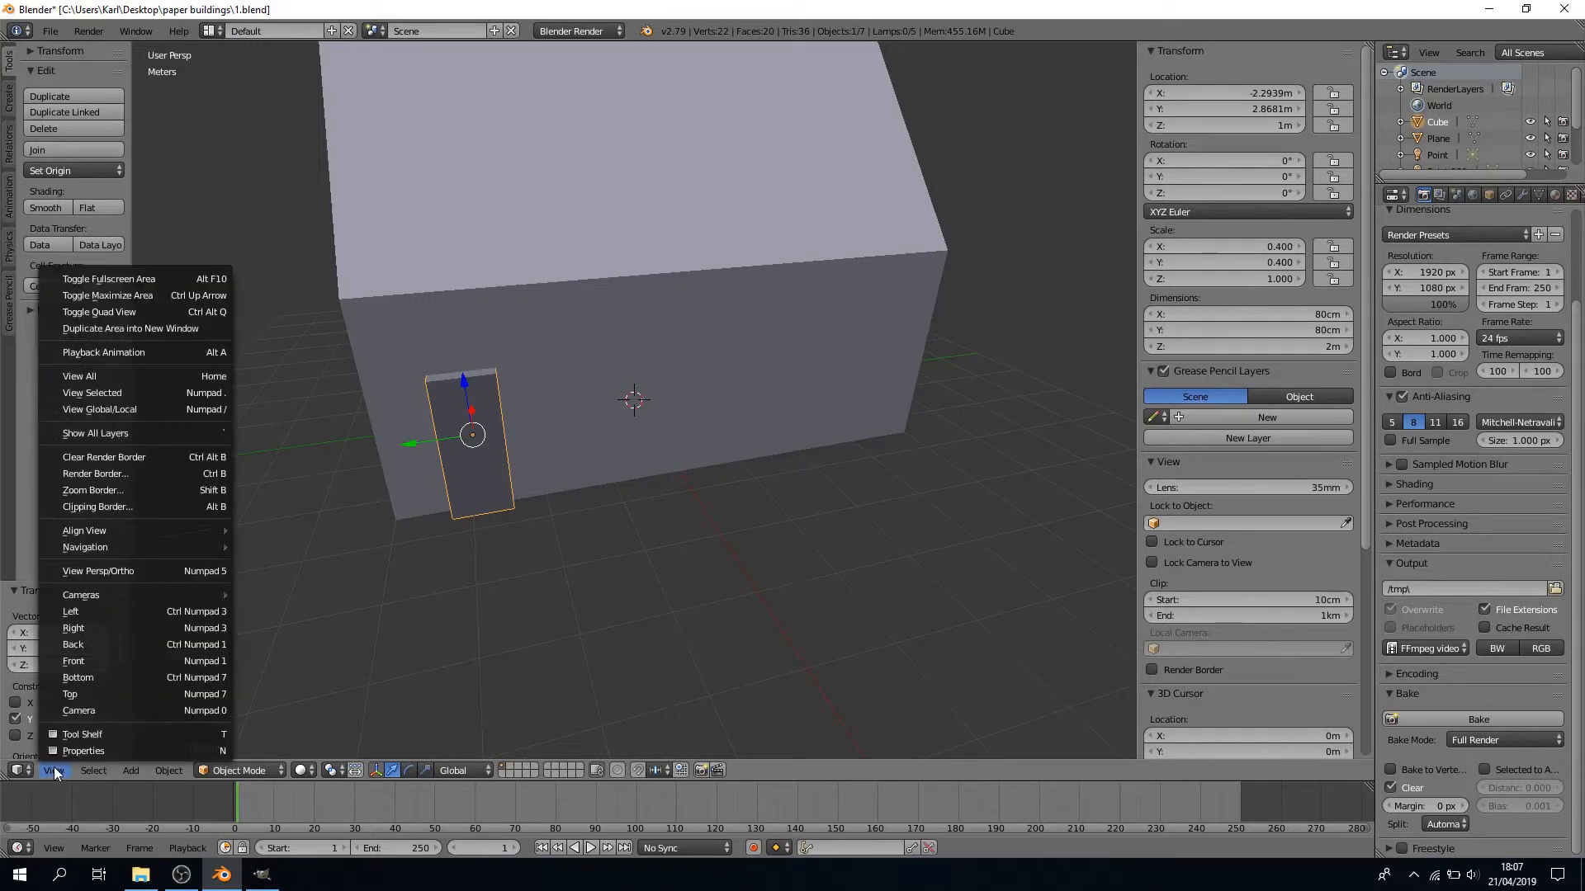
click(94, 634)
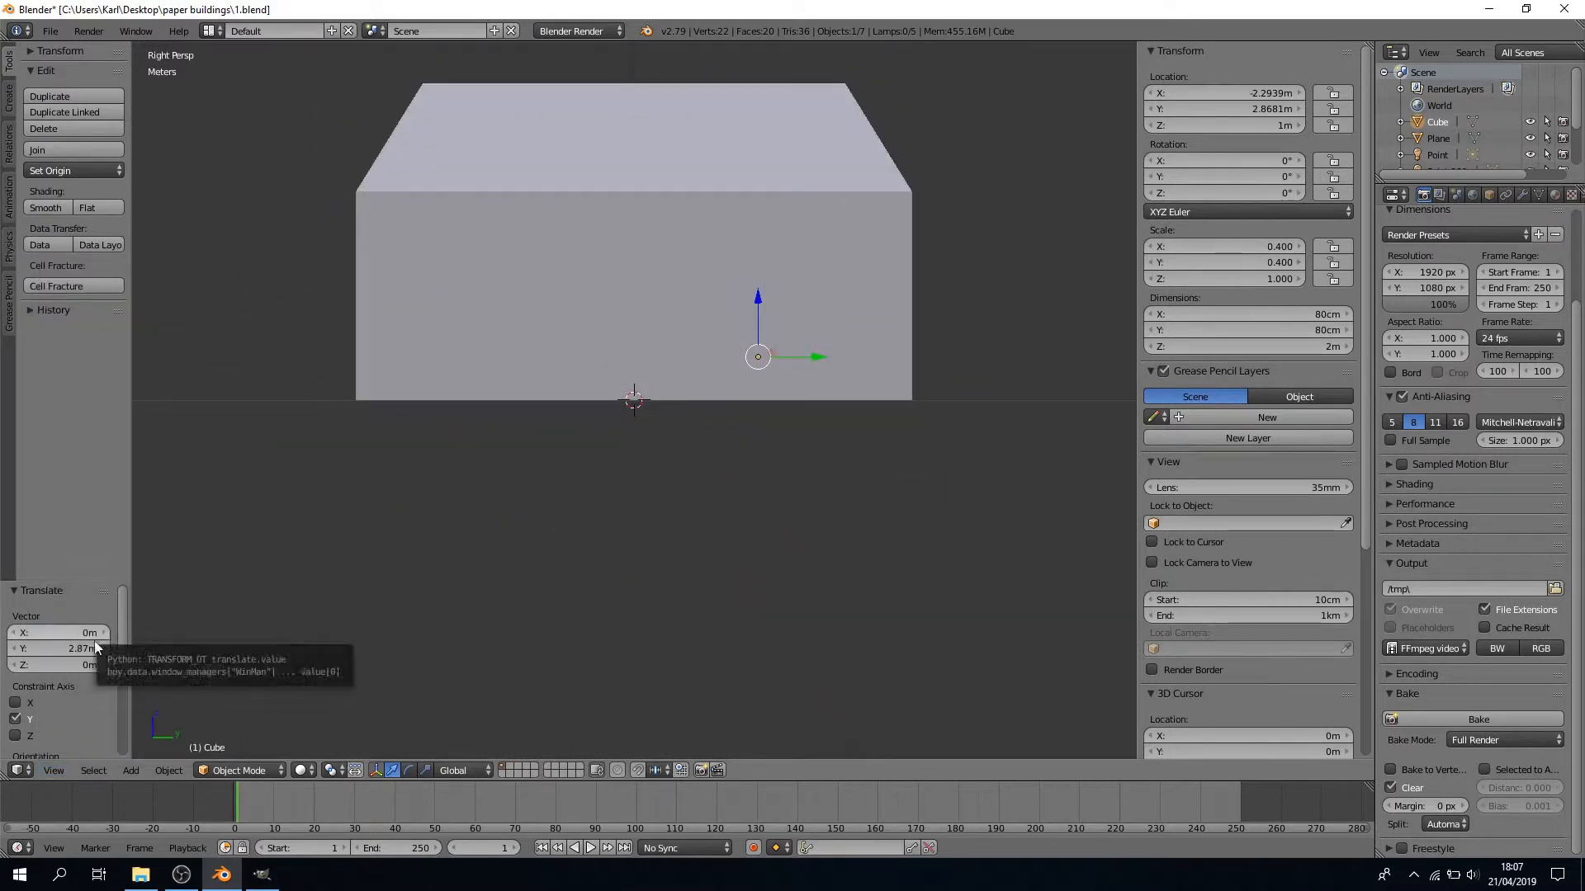
click(58, 770)
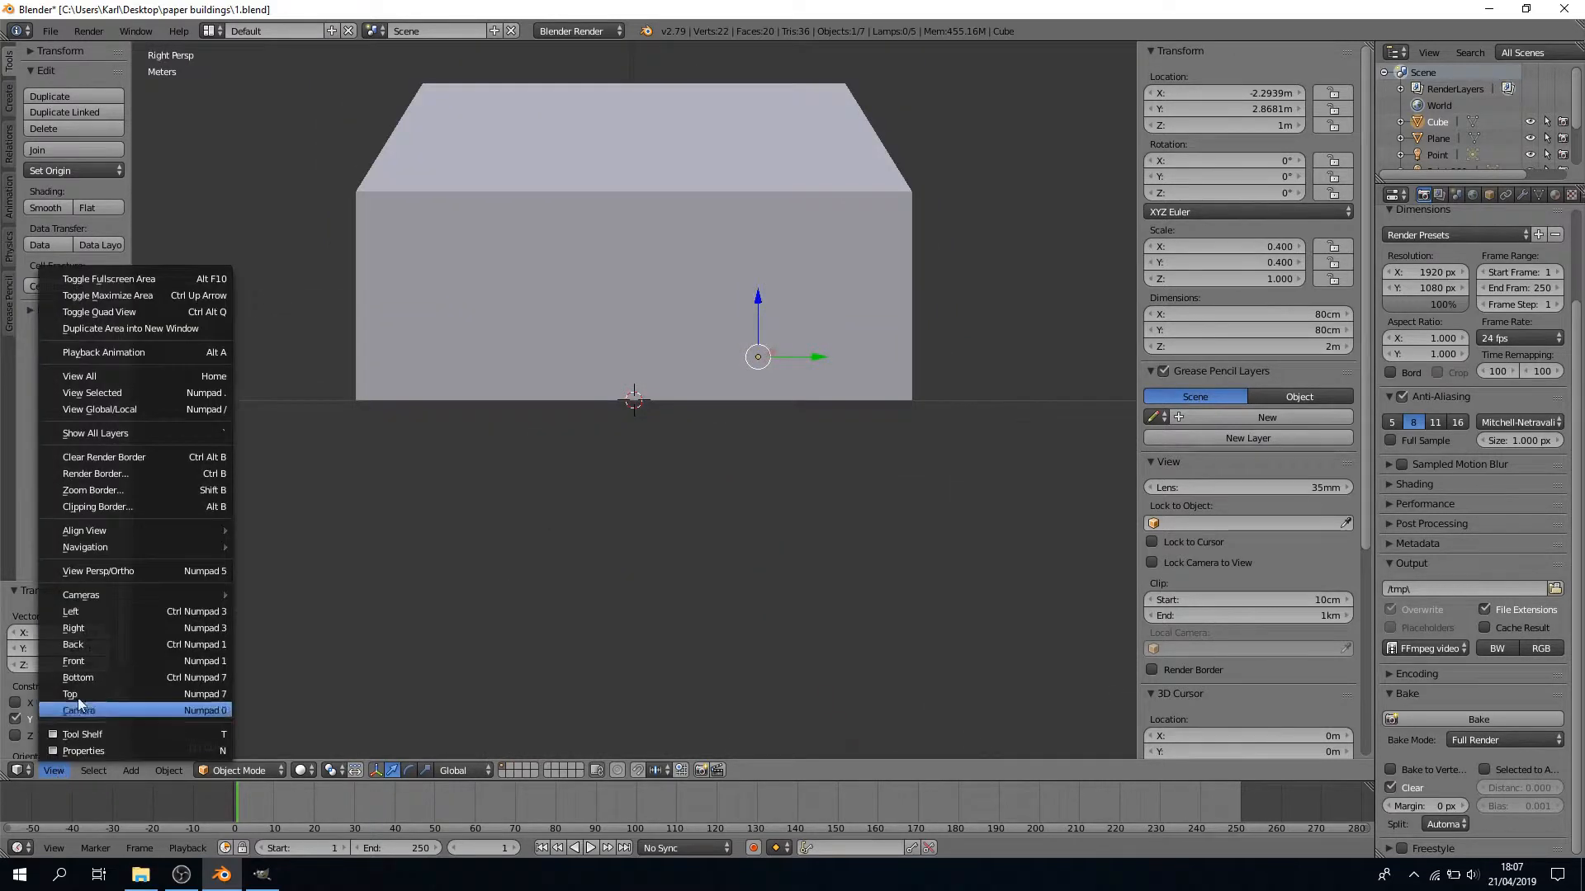
click(106, 612)
click(53, 771)
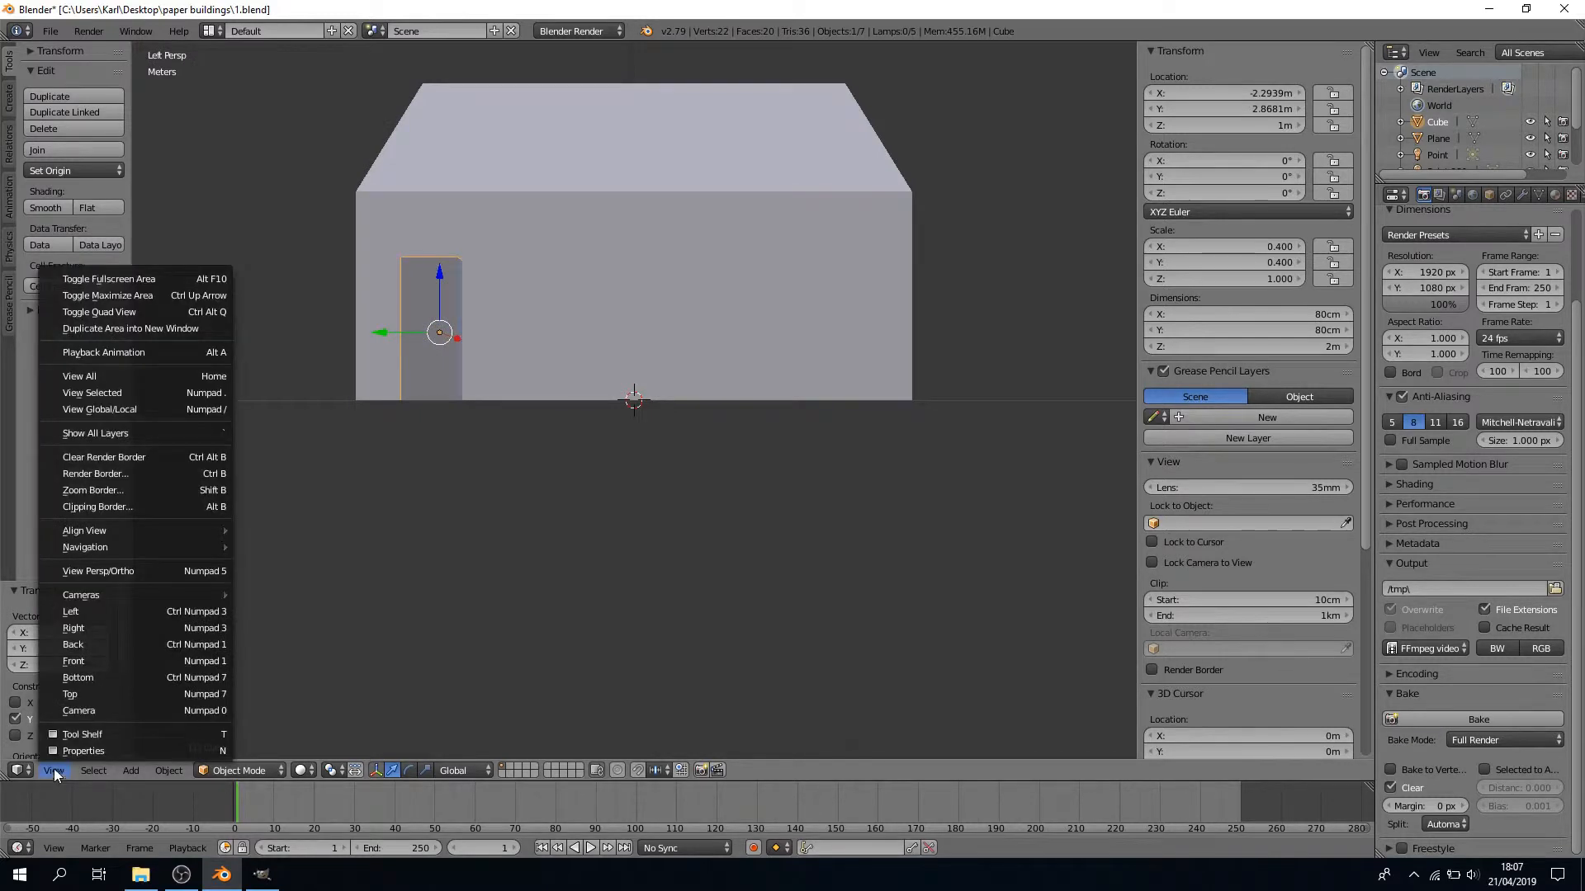
click(147, 571)
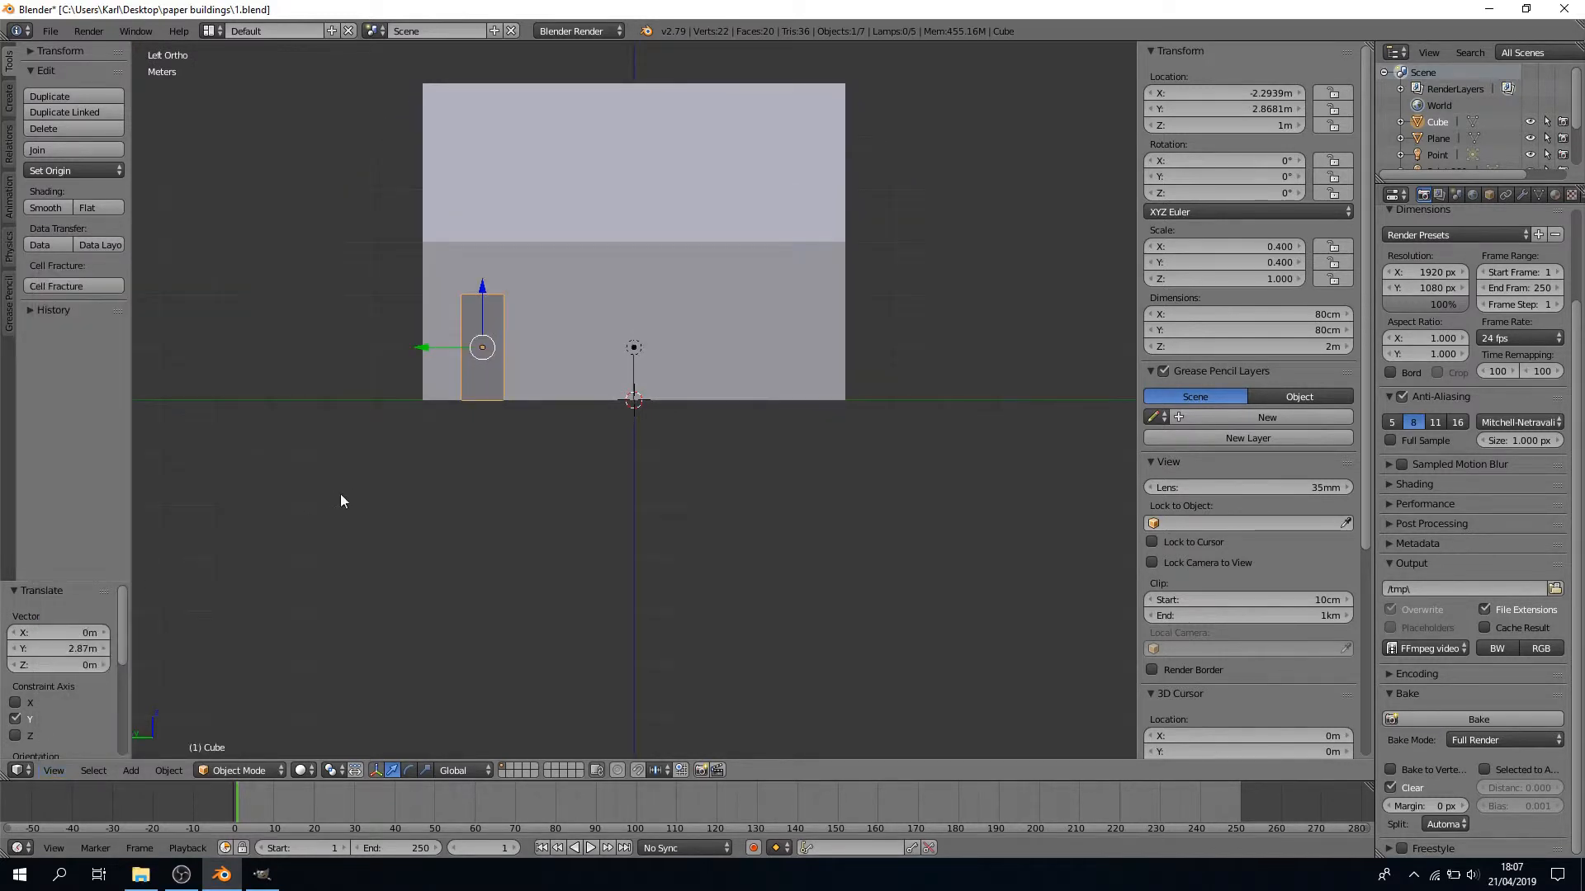
scroll(343, 495, up, 4)
shift+middle_drag(383, 468, 611, 647)
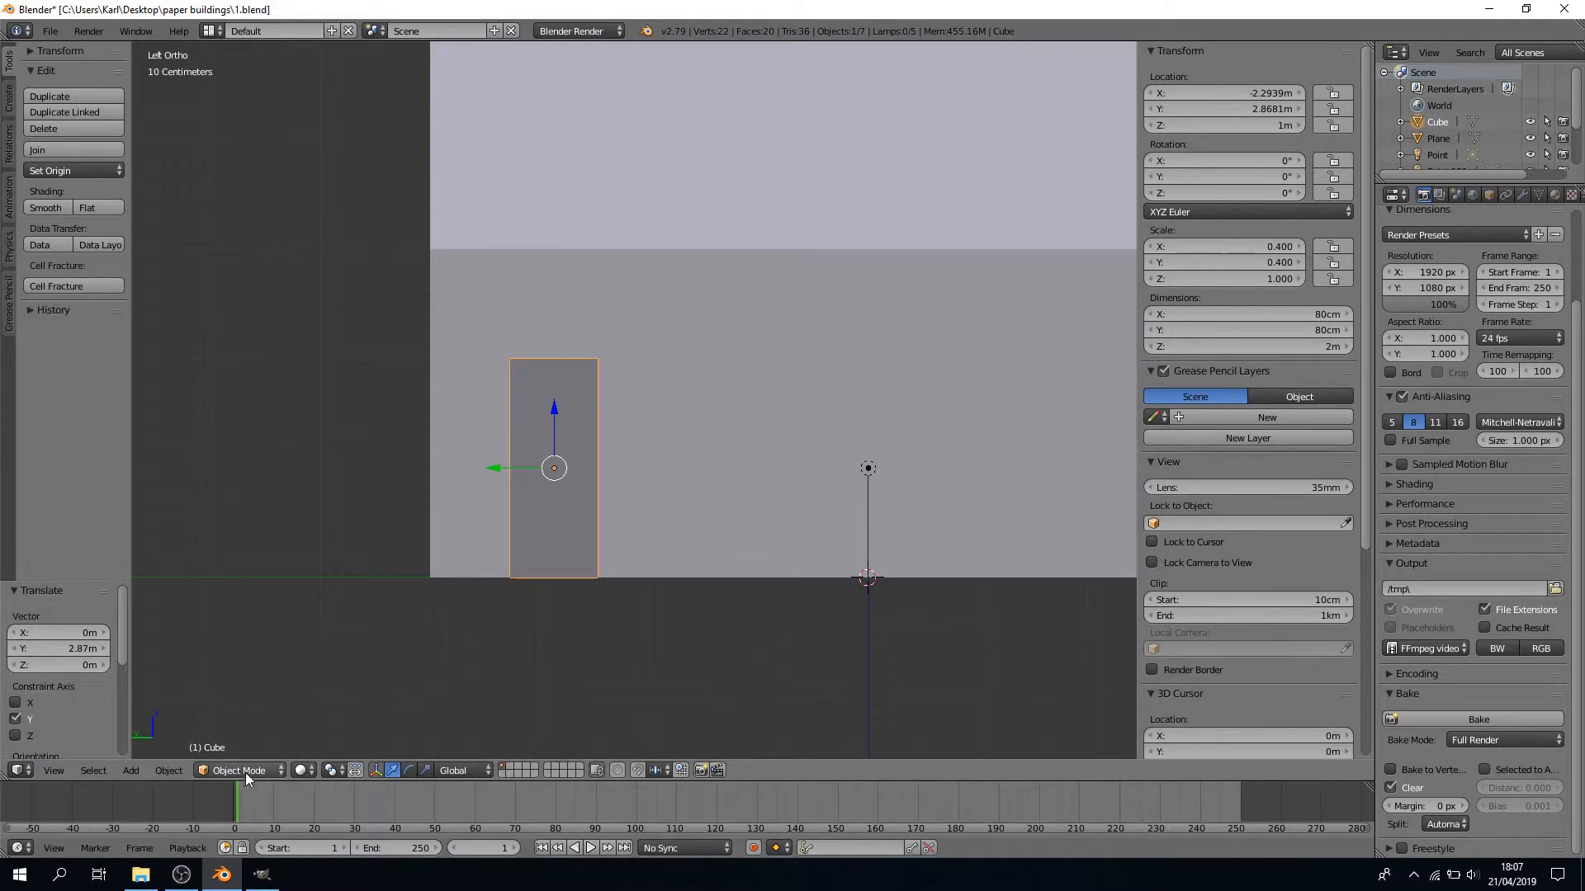
Select the house, enter Edit Mode and display it in Wireframe so the door block shows through
right_click(662, 523)
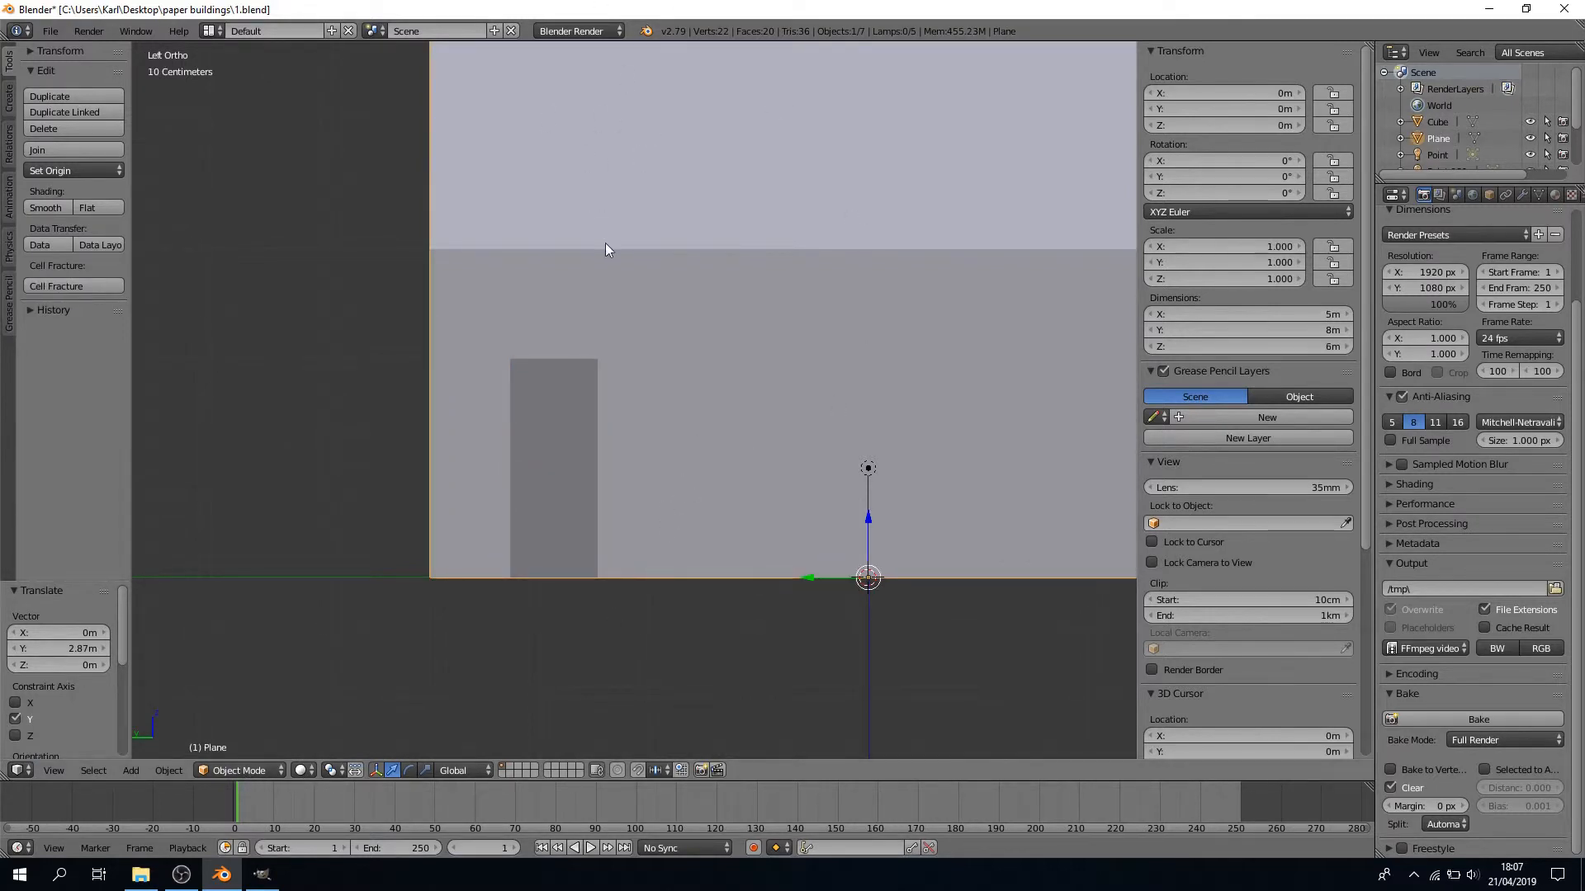
click(276, 771)
click(250, 727)
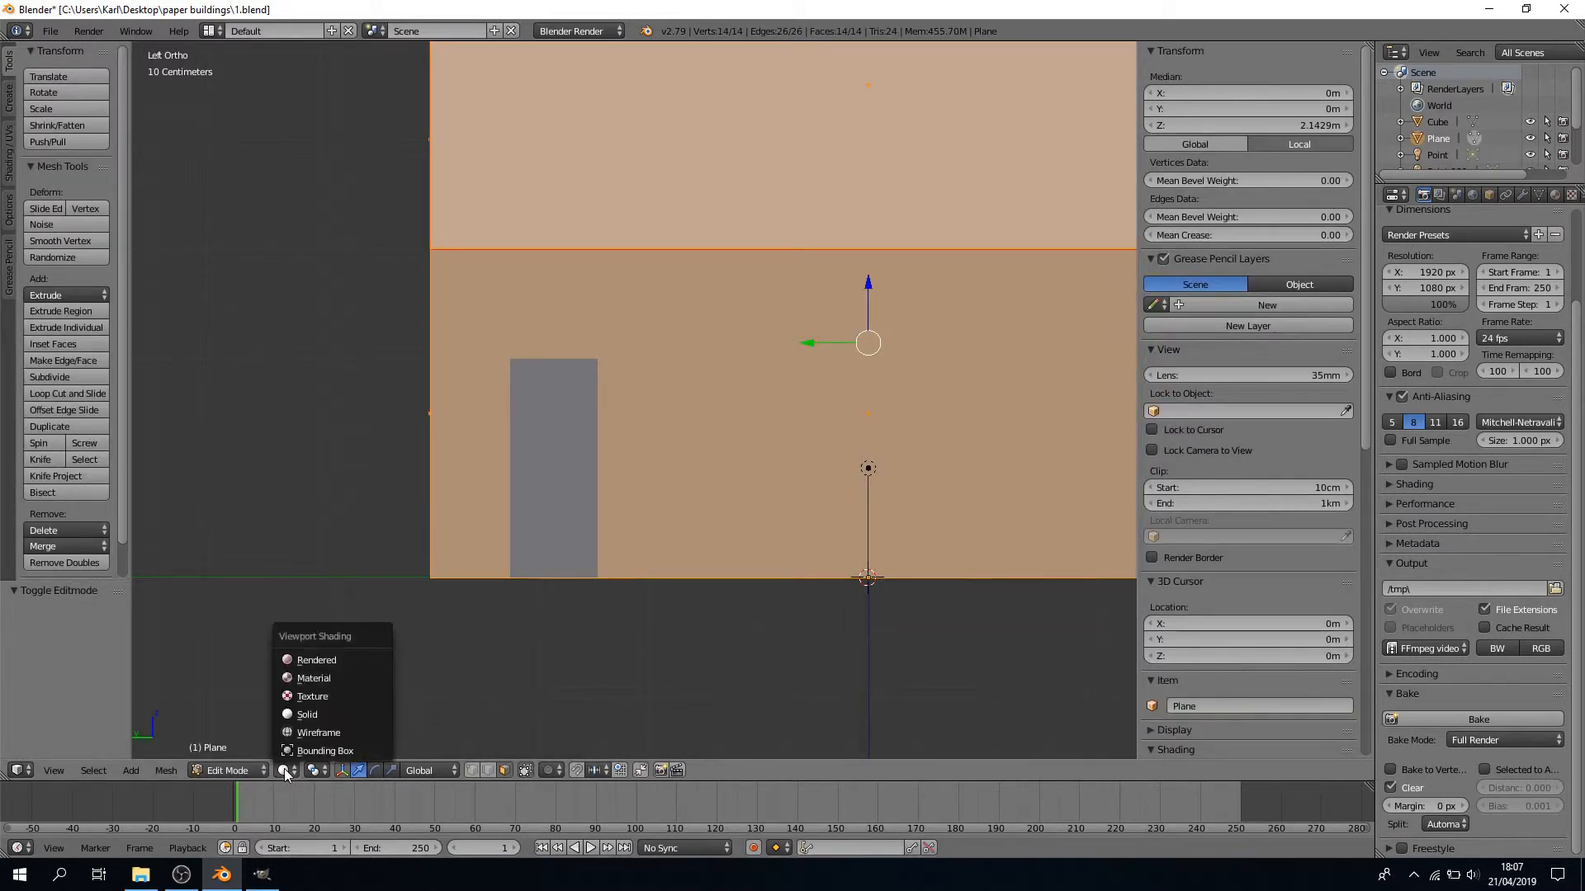
click(318, 733)
mouse_move(654, 677)
middle_down()
mouse_move(541, 662)
mouse_move(927, 655)
mouse_move(909, 733)
mouse_move(895, 672)
mouse_move(657, 693)
middle_up()
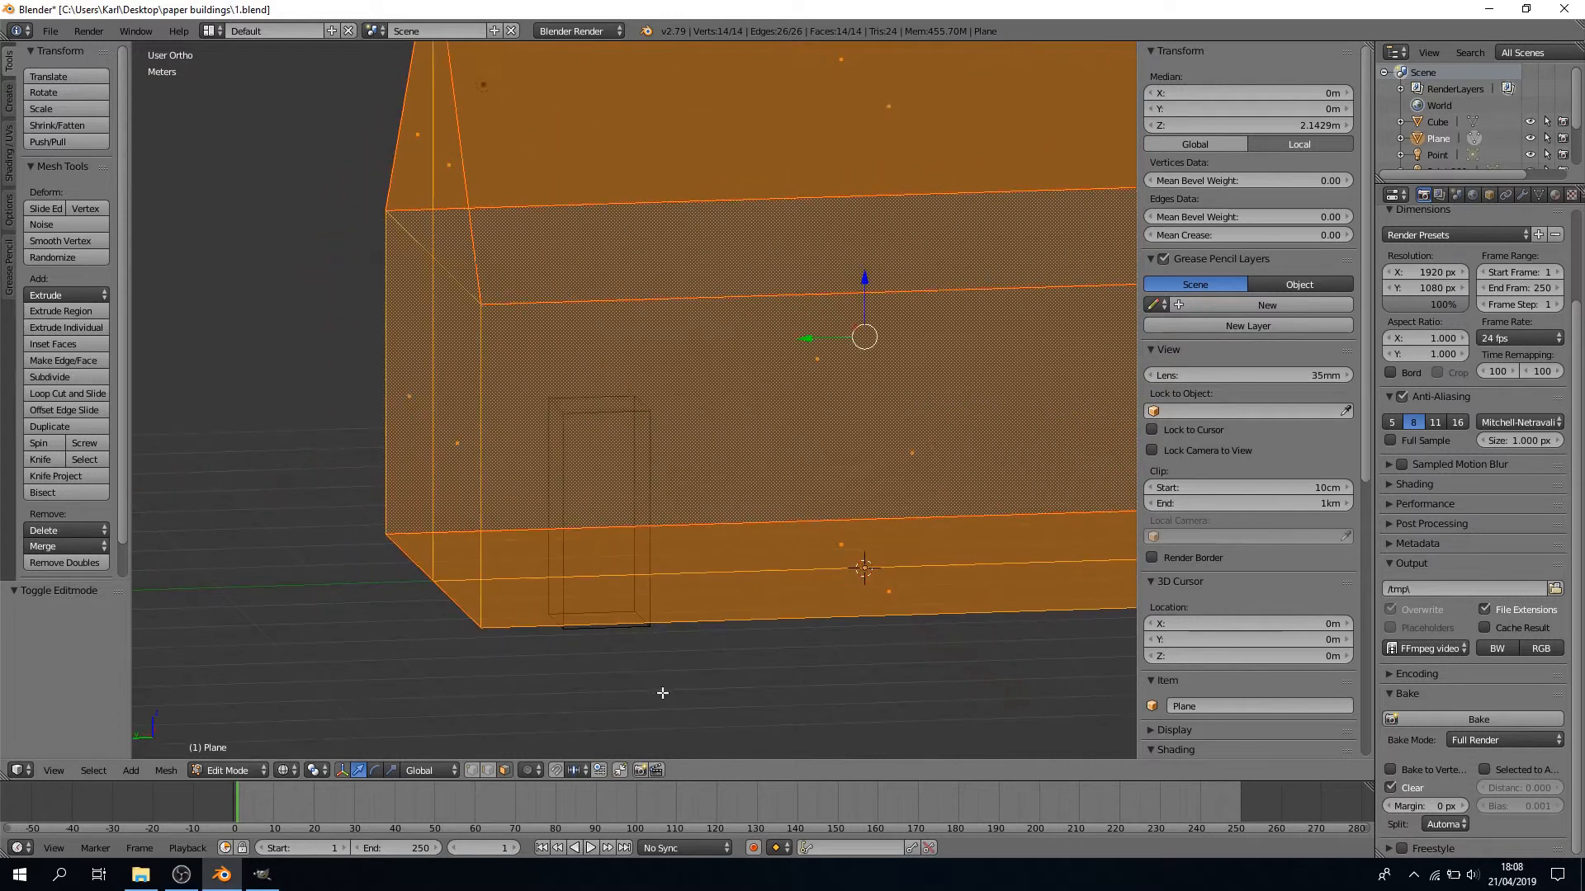
In the Left orthographic view, cut the wall with the Knife along the door block's outer vertical edge, from the ground to the eave
click(54, 773)
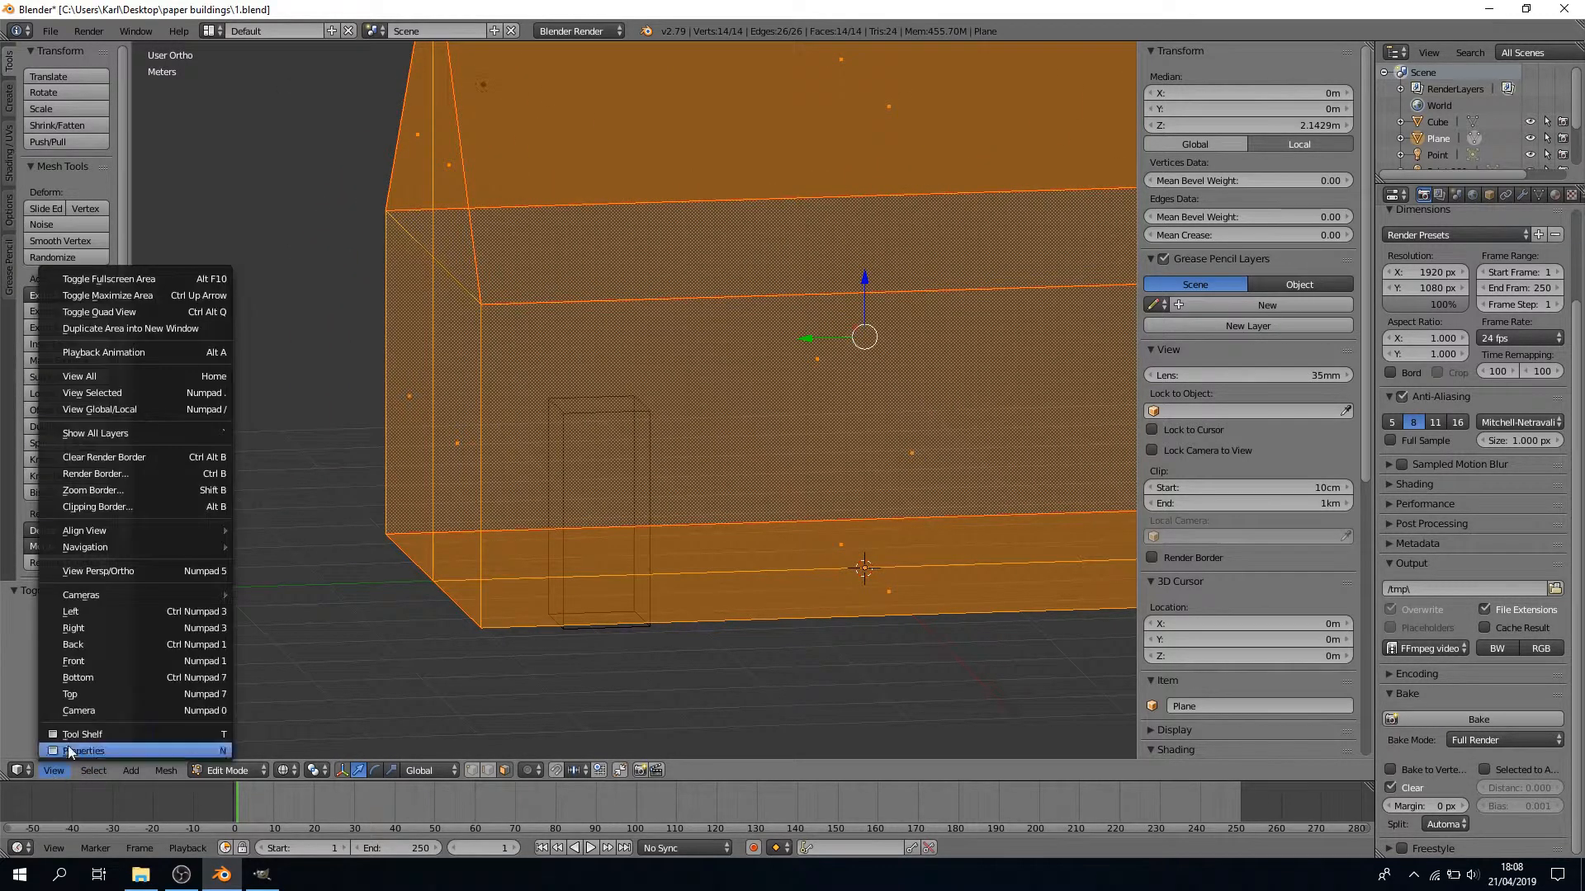
click(96, 611)
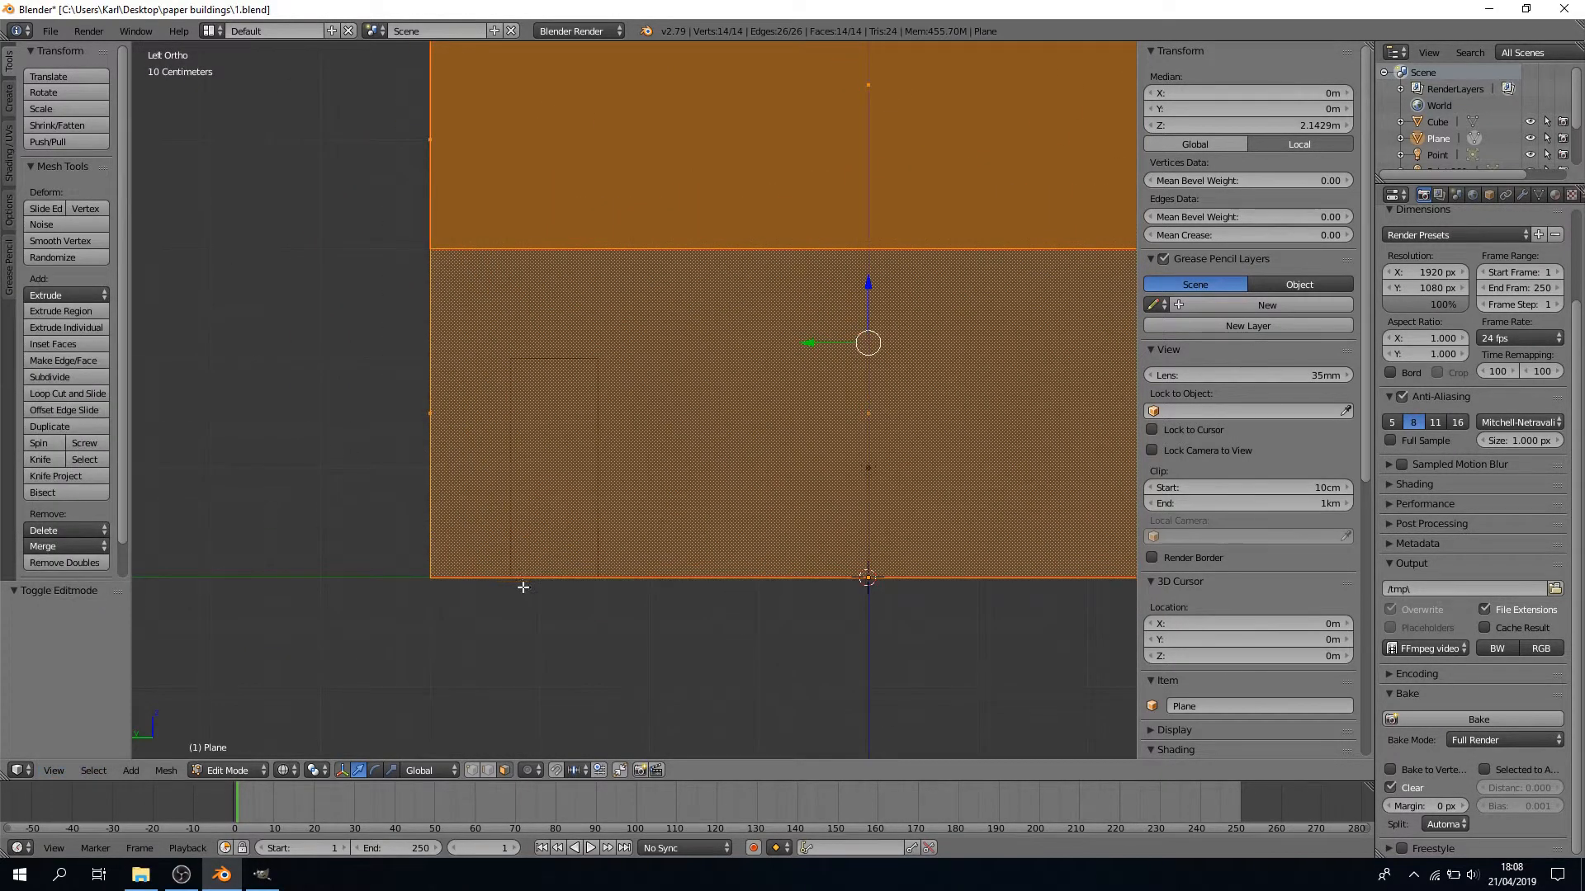
scroll(528, 588, up, 1)
scroll(800, 667, down, 3)
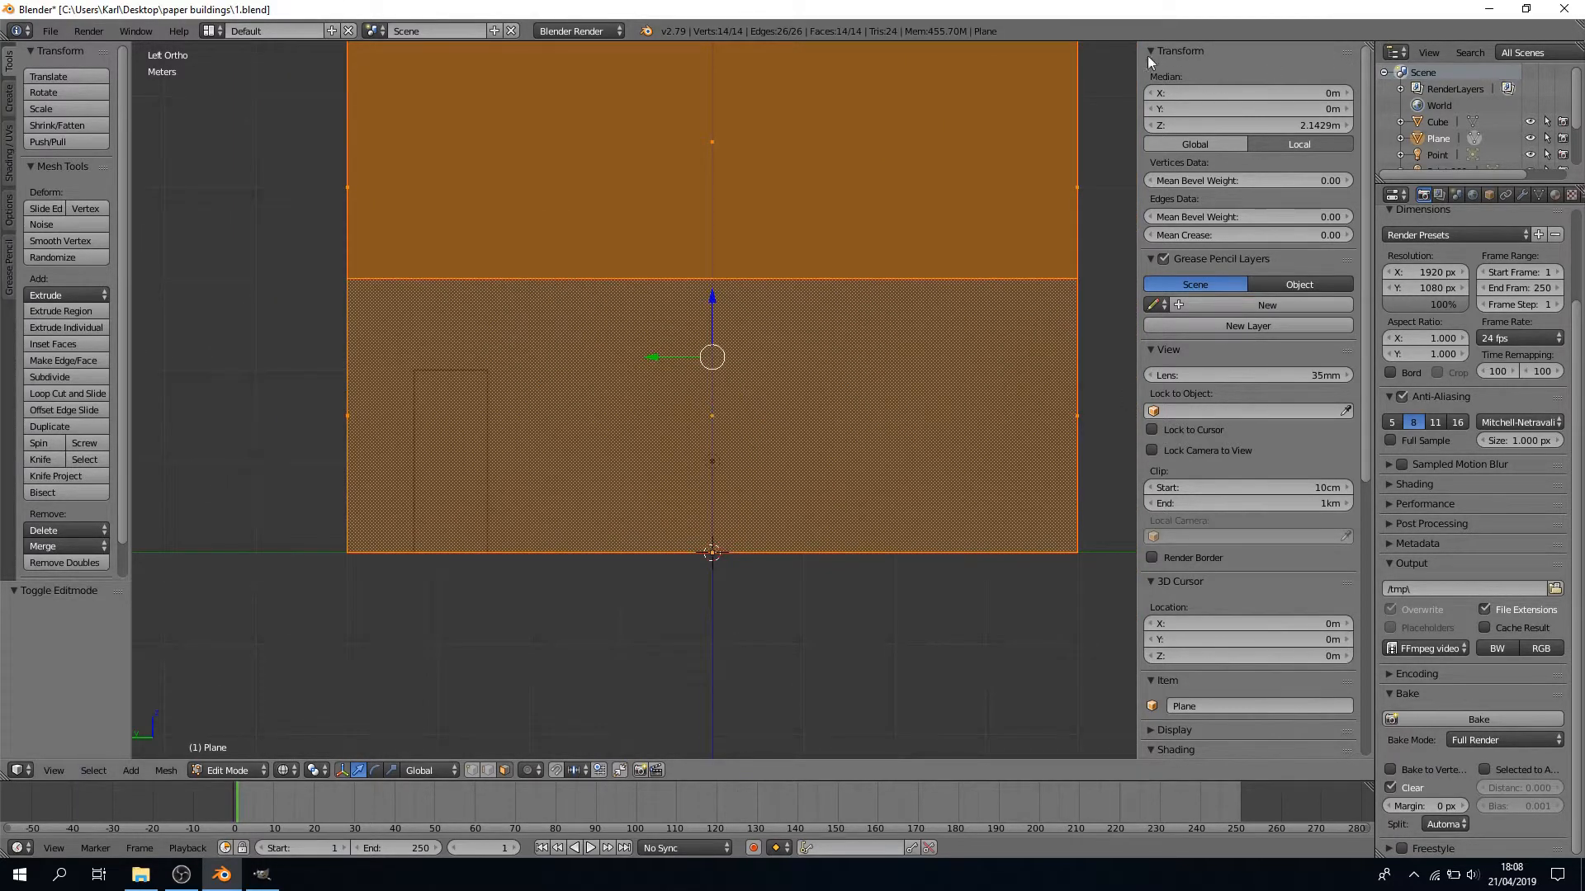
key(n)
scroll(909, 399, up, 1)
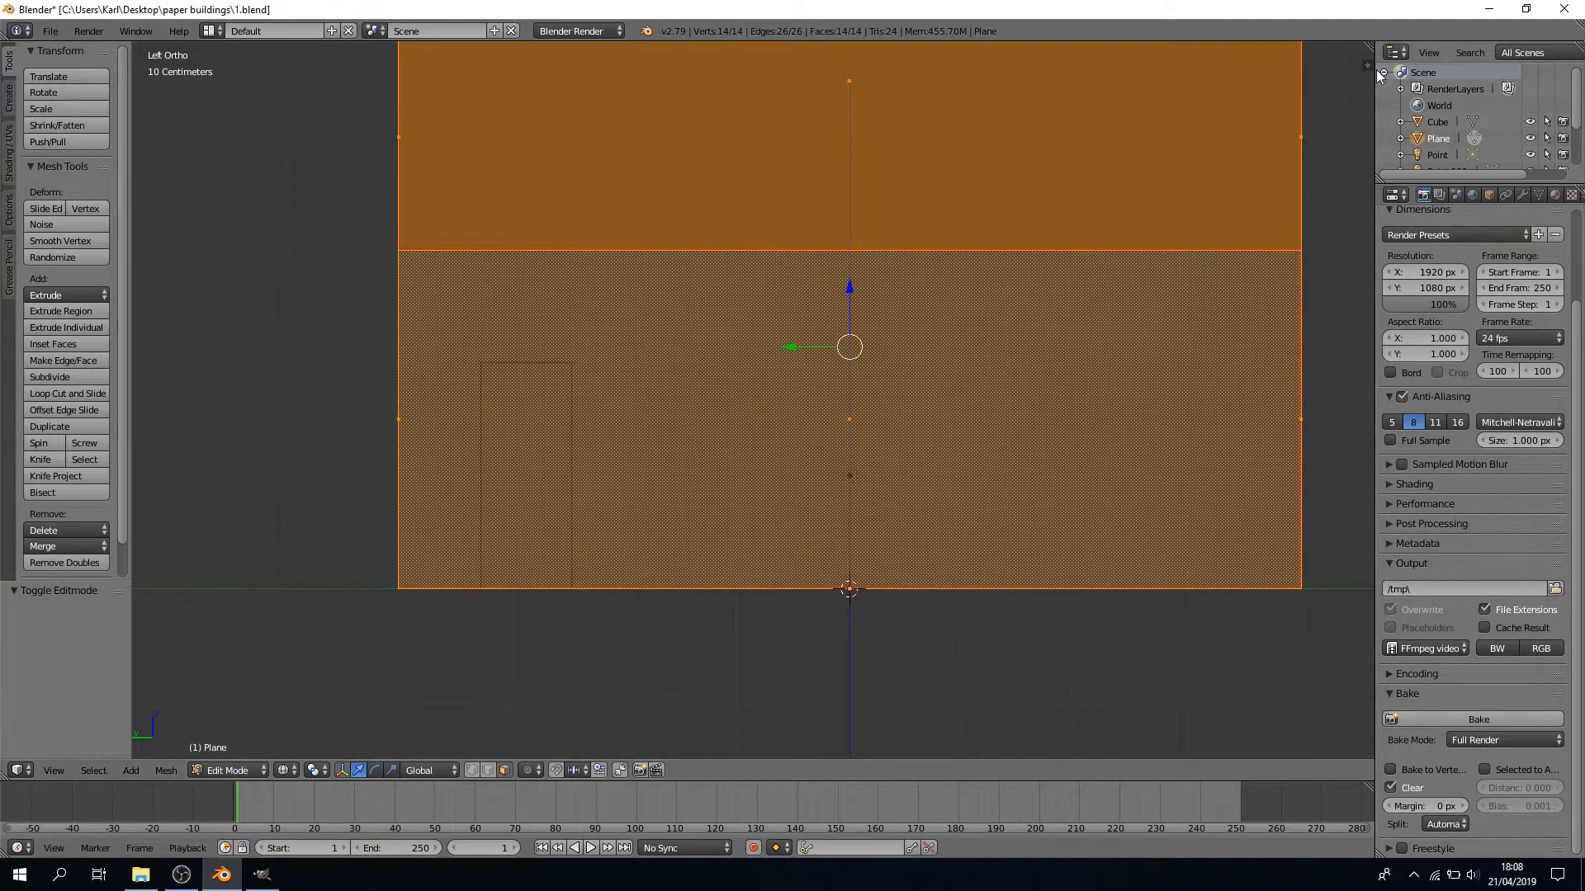
shift+middle_drag(777, 677, 750, 743)
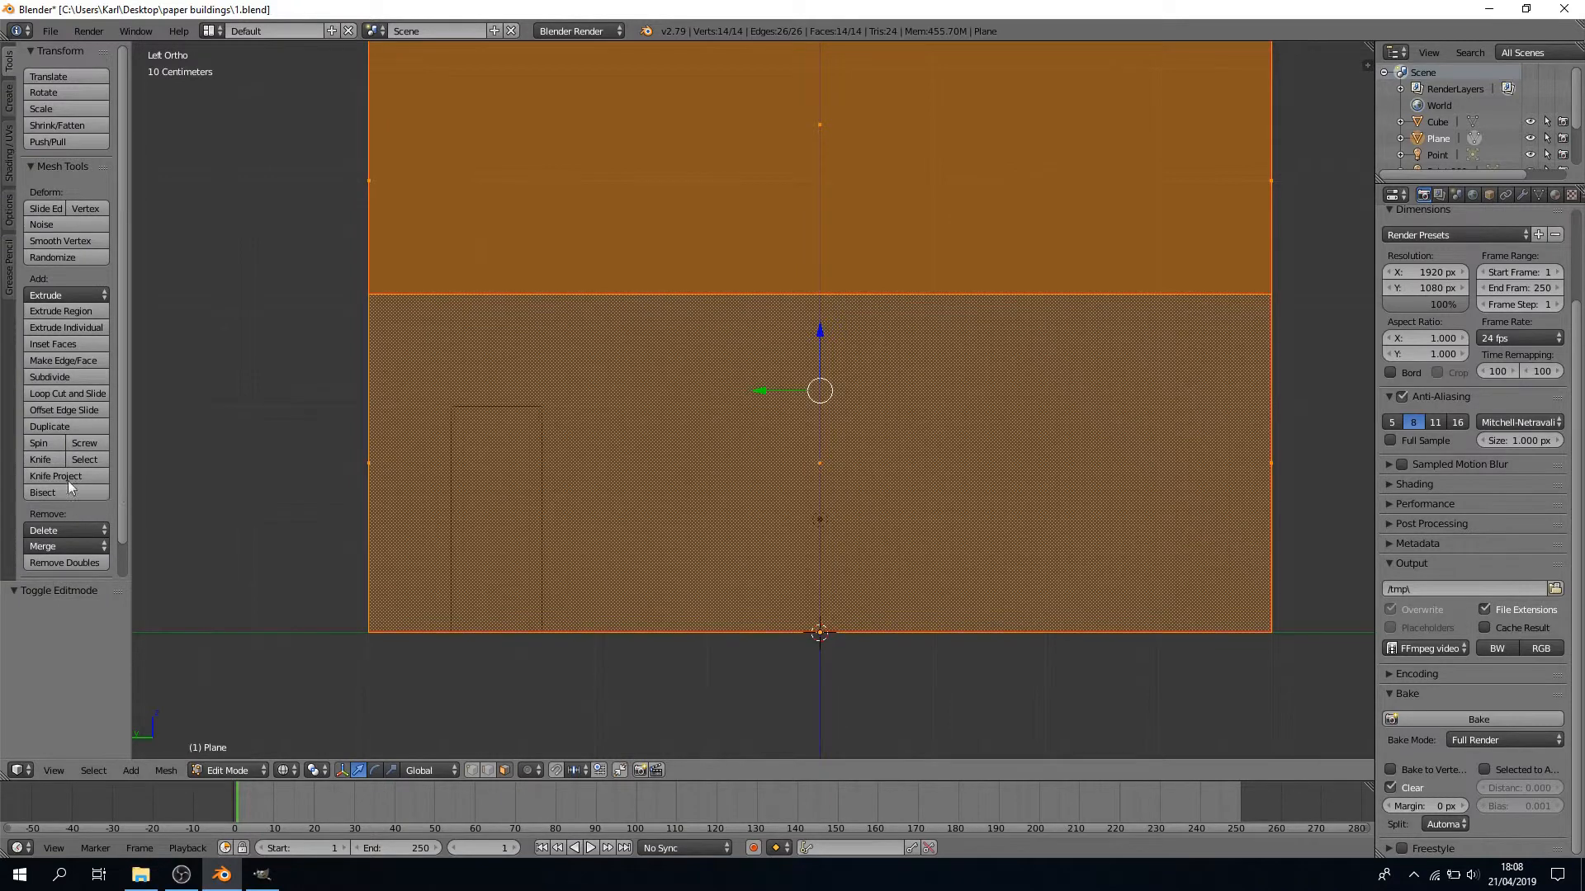
click(29, 460)
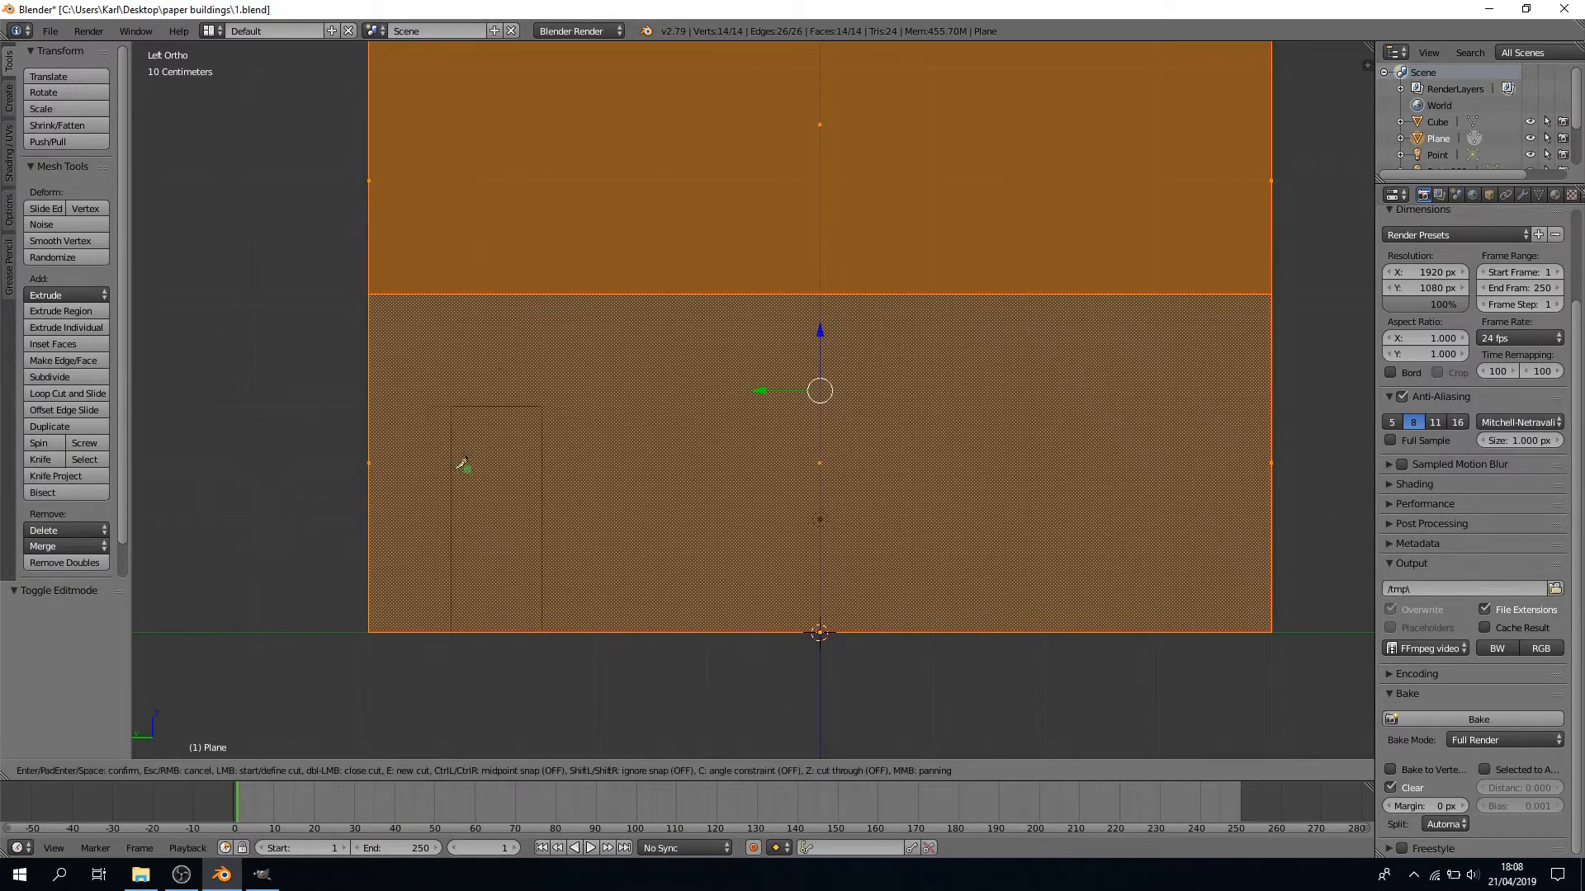
click(453, 631)
click(453, 294)
key(Return)
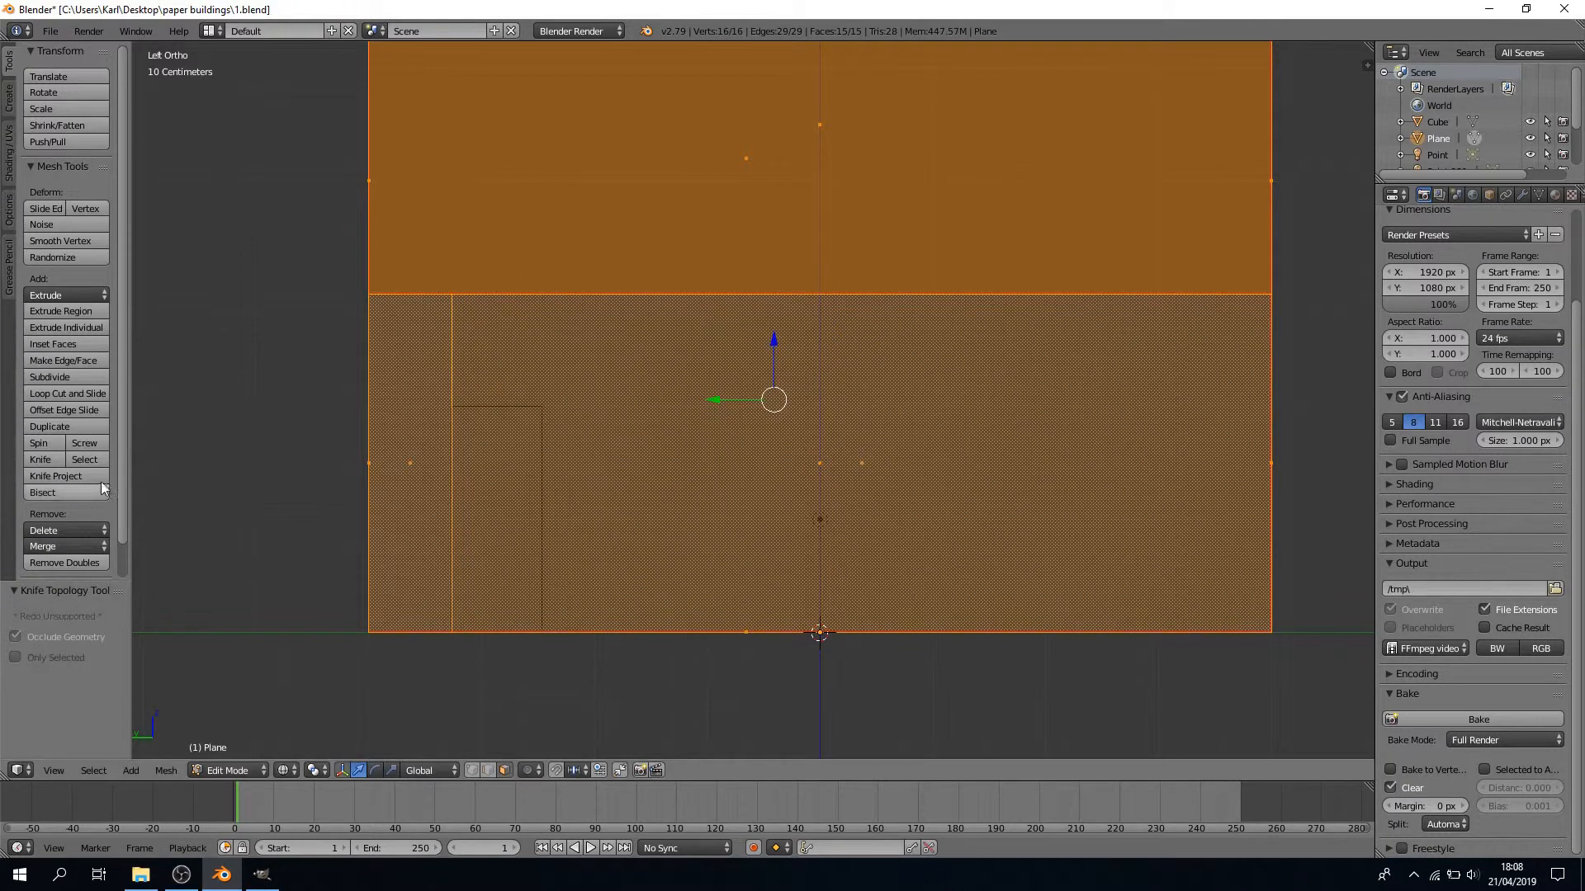
Cut the wall with the Knife along the door block's inner vertical edge, from the ground to the eave
click(42, 459)
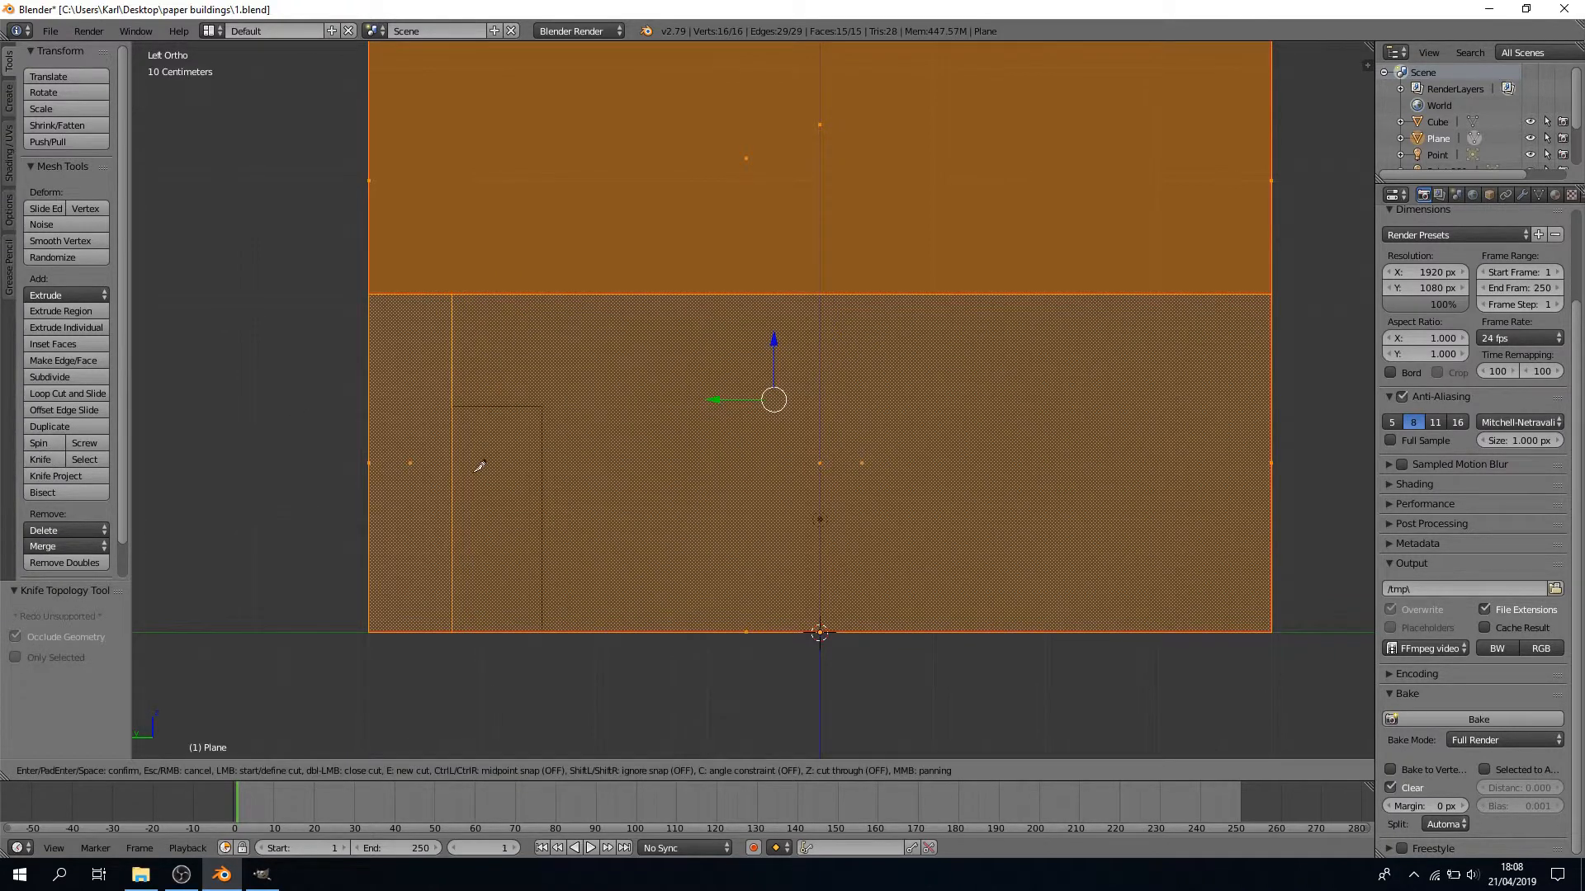
click(544, 629)
click(546, 292)
key(Return)
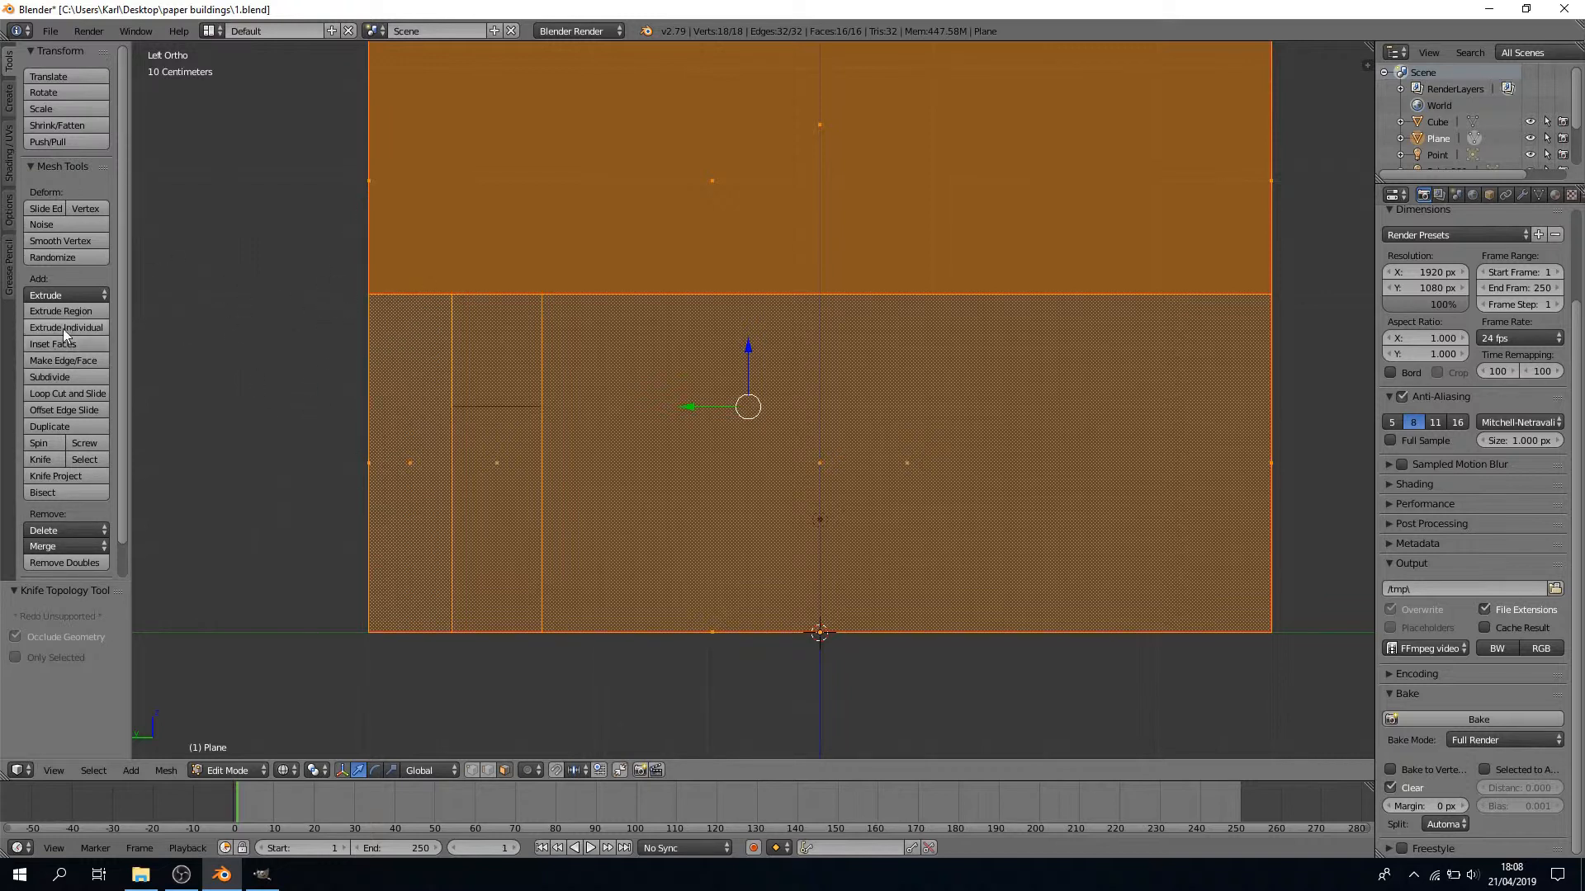
Cut the wall with the Knife along the door block's top edge, between the two vertical cuts
click(41, 459)
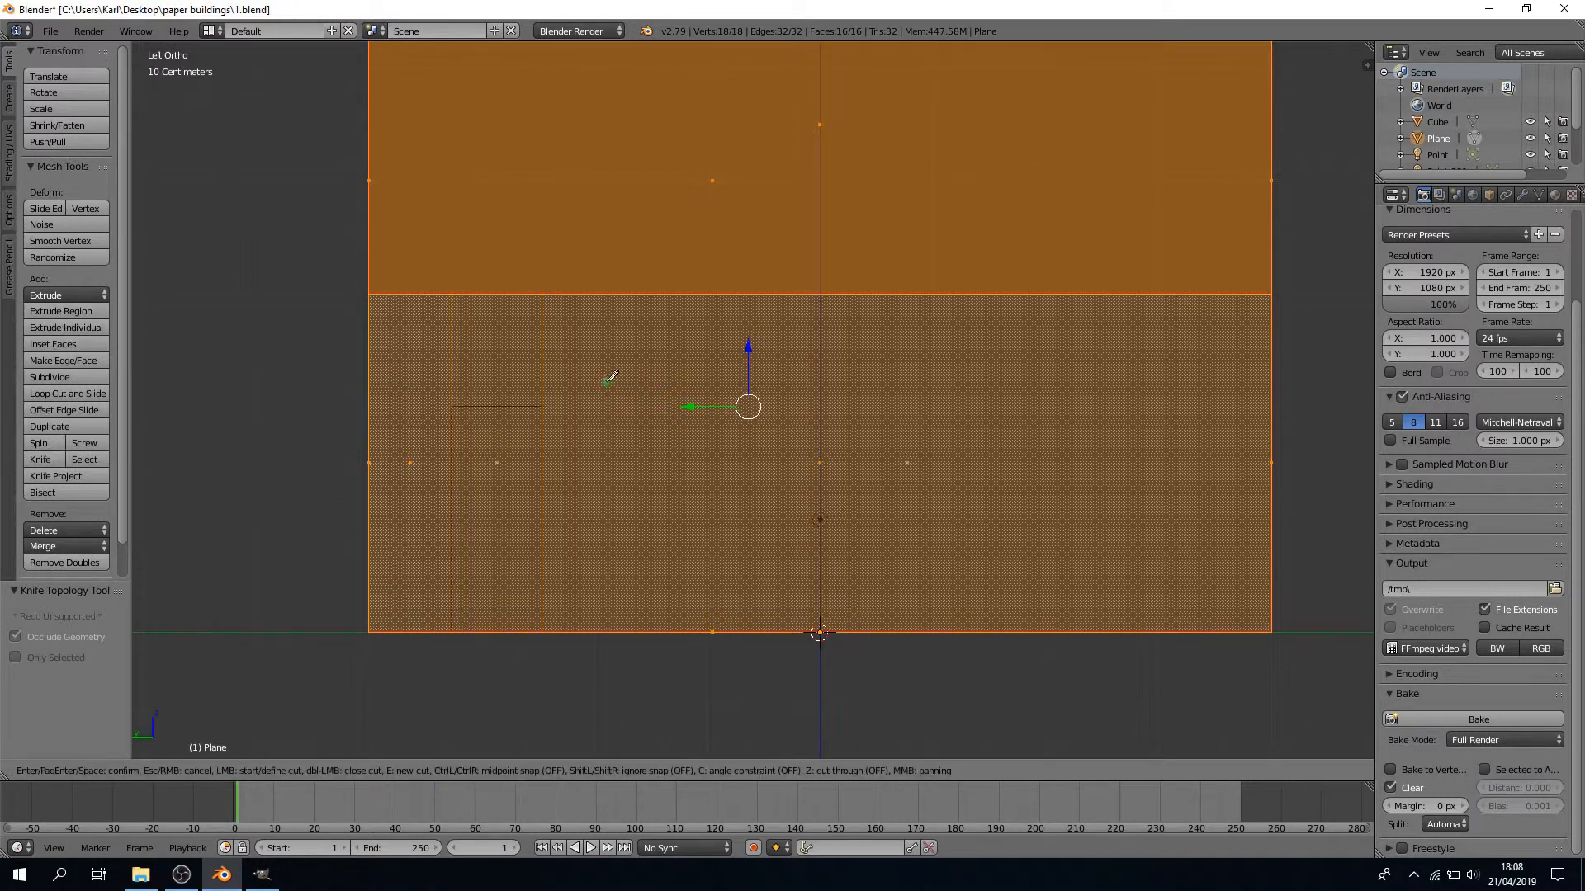
click(452, 407)
click(542, 406)
key(Return)
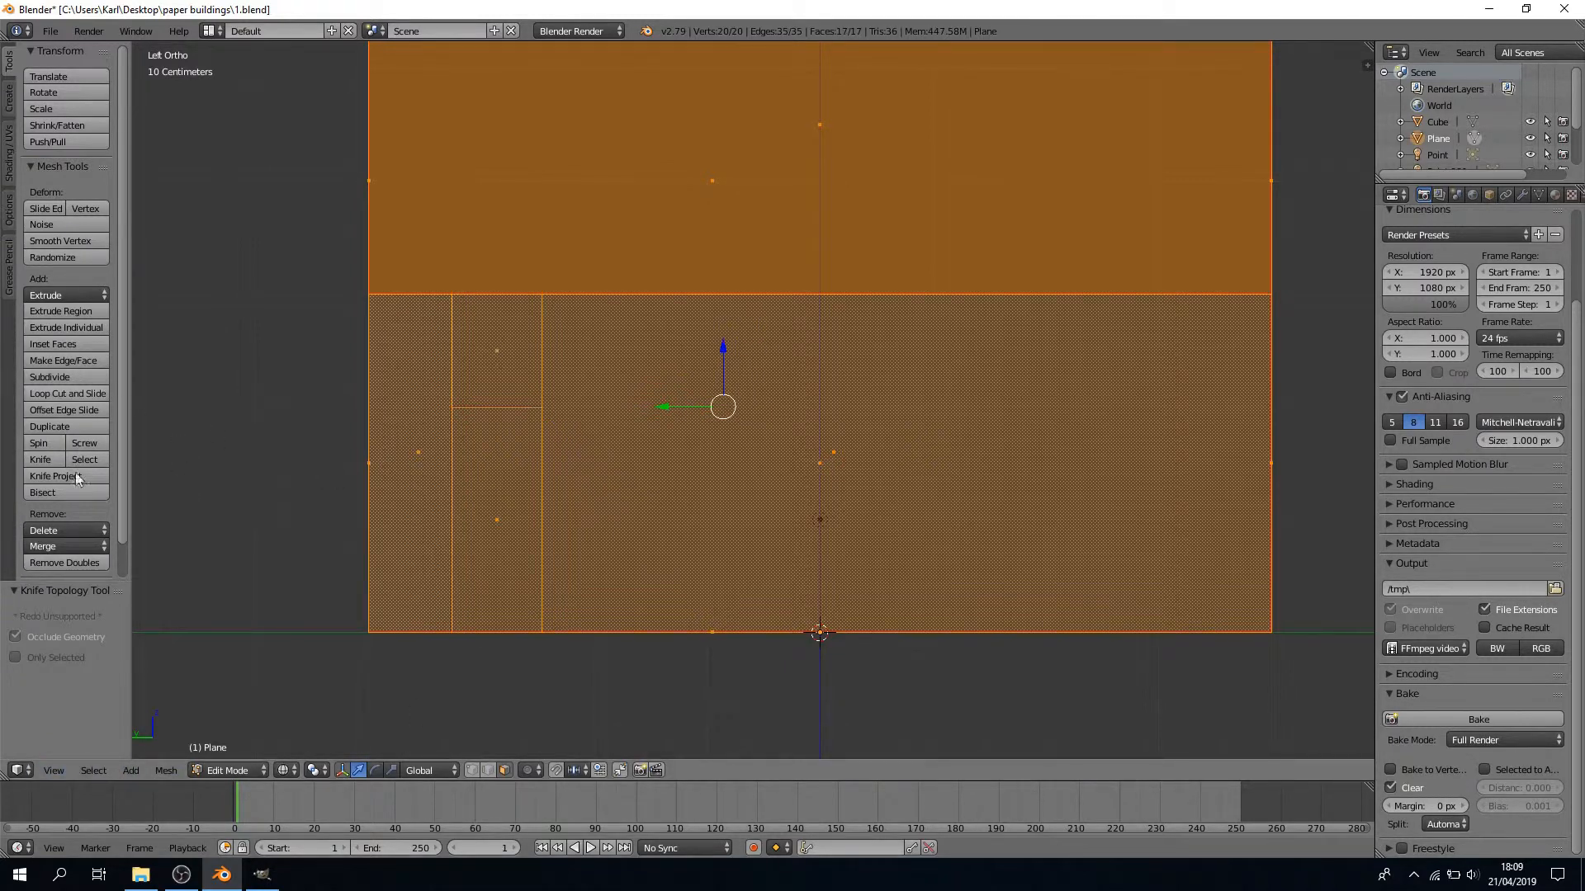
Select only the door-shaped face enclosed by the knife cuts and view the house at an angle
right_click(509, 520)
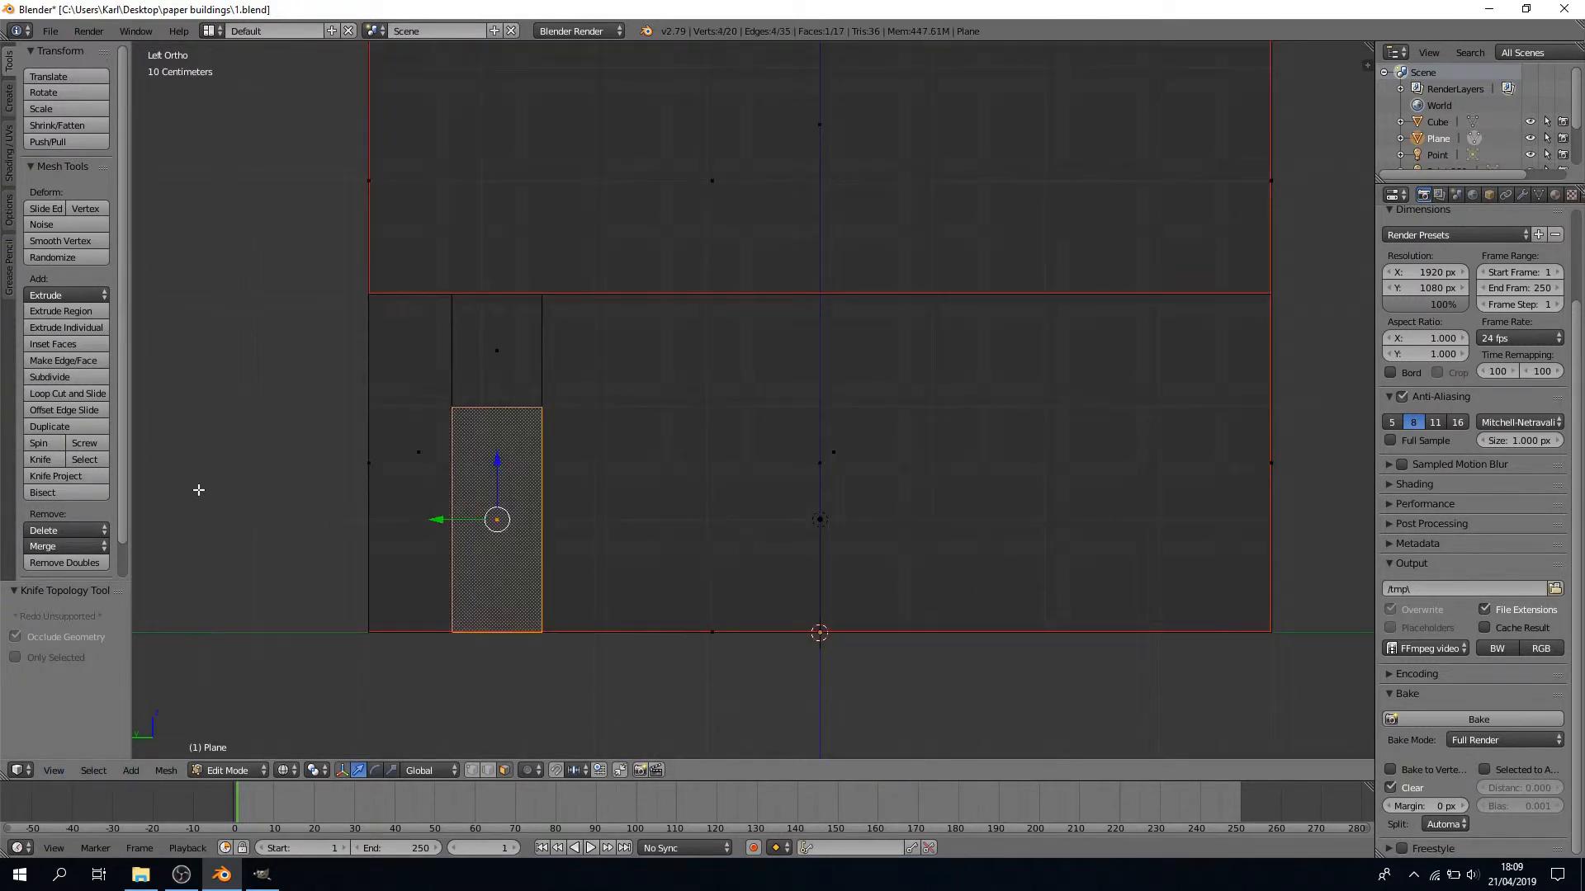
middle_drag(198, 488, 258, 531)
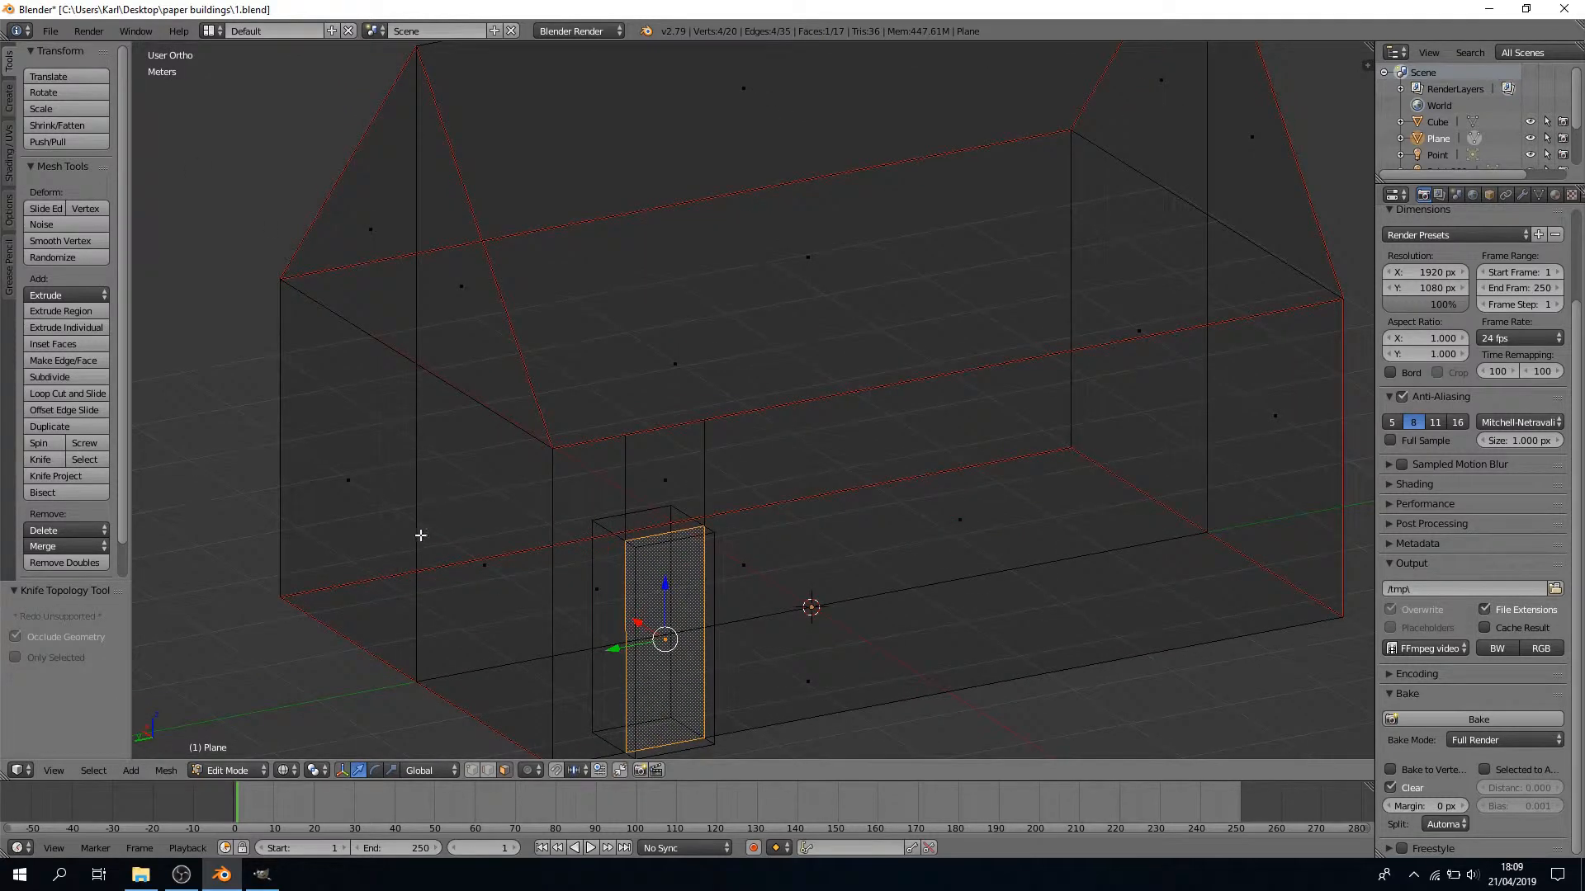
middle_drag(421, 534, 435, 530)
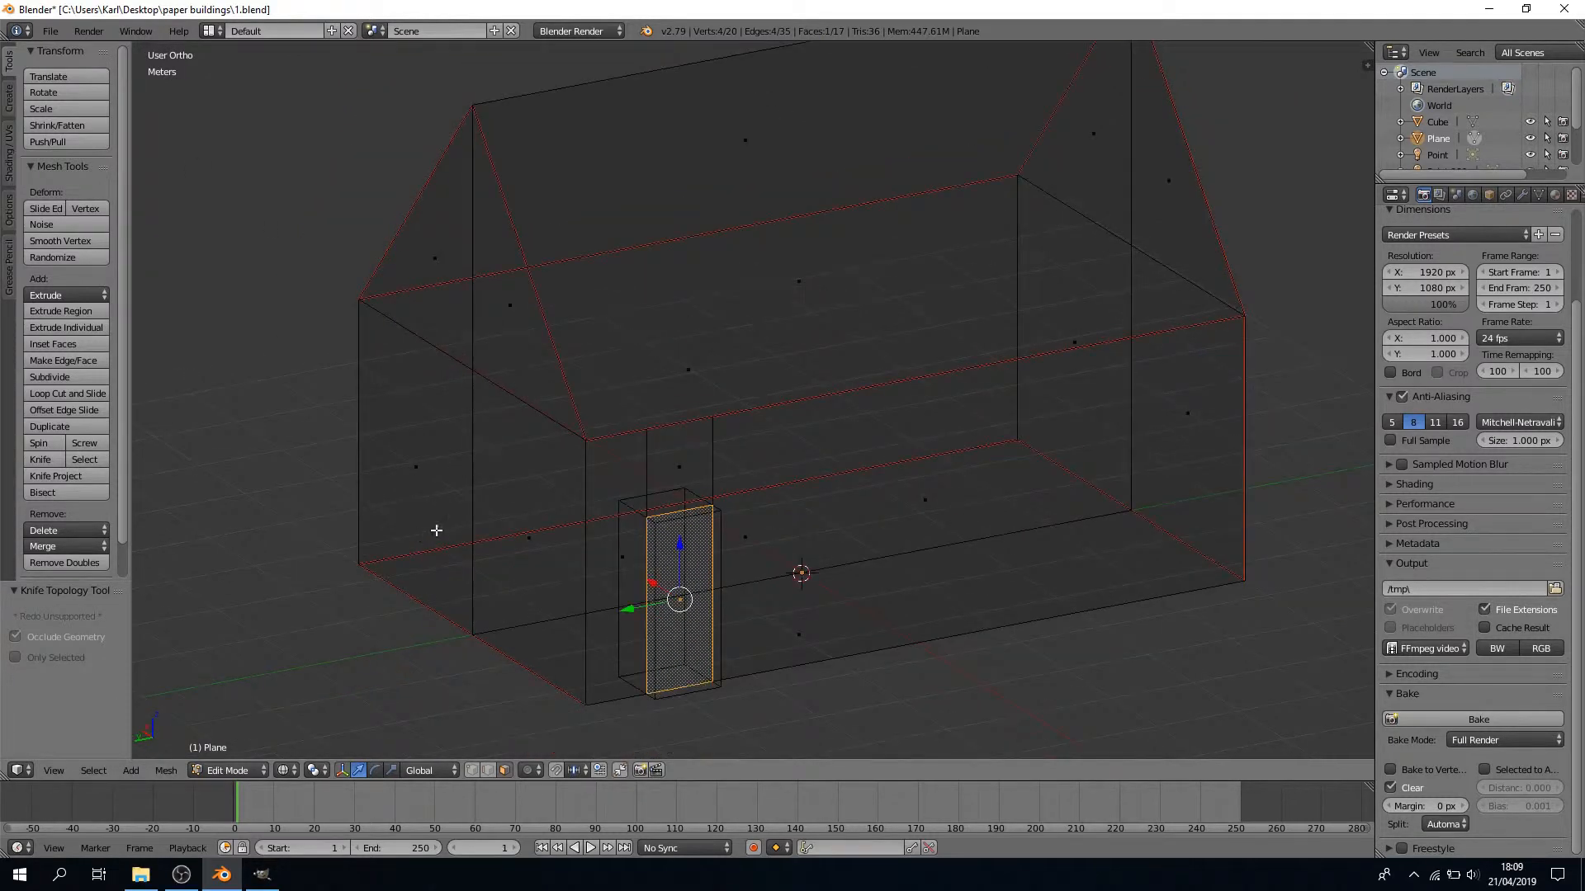
Return to Object Mode and delete the cube that served as the door block
click(236, 771)
click(248, 749)
right_click(629, 634)
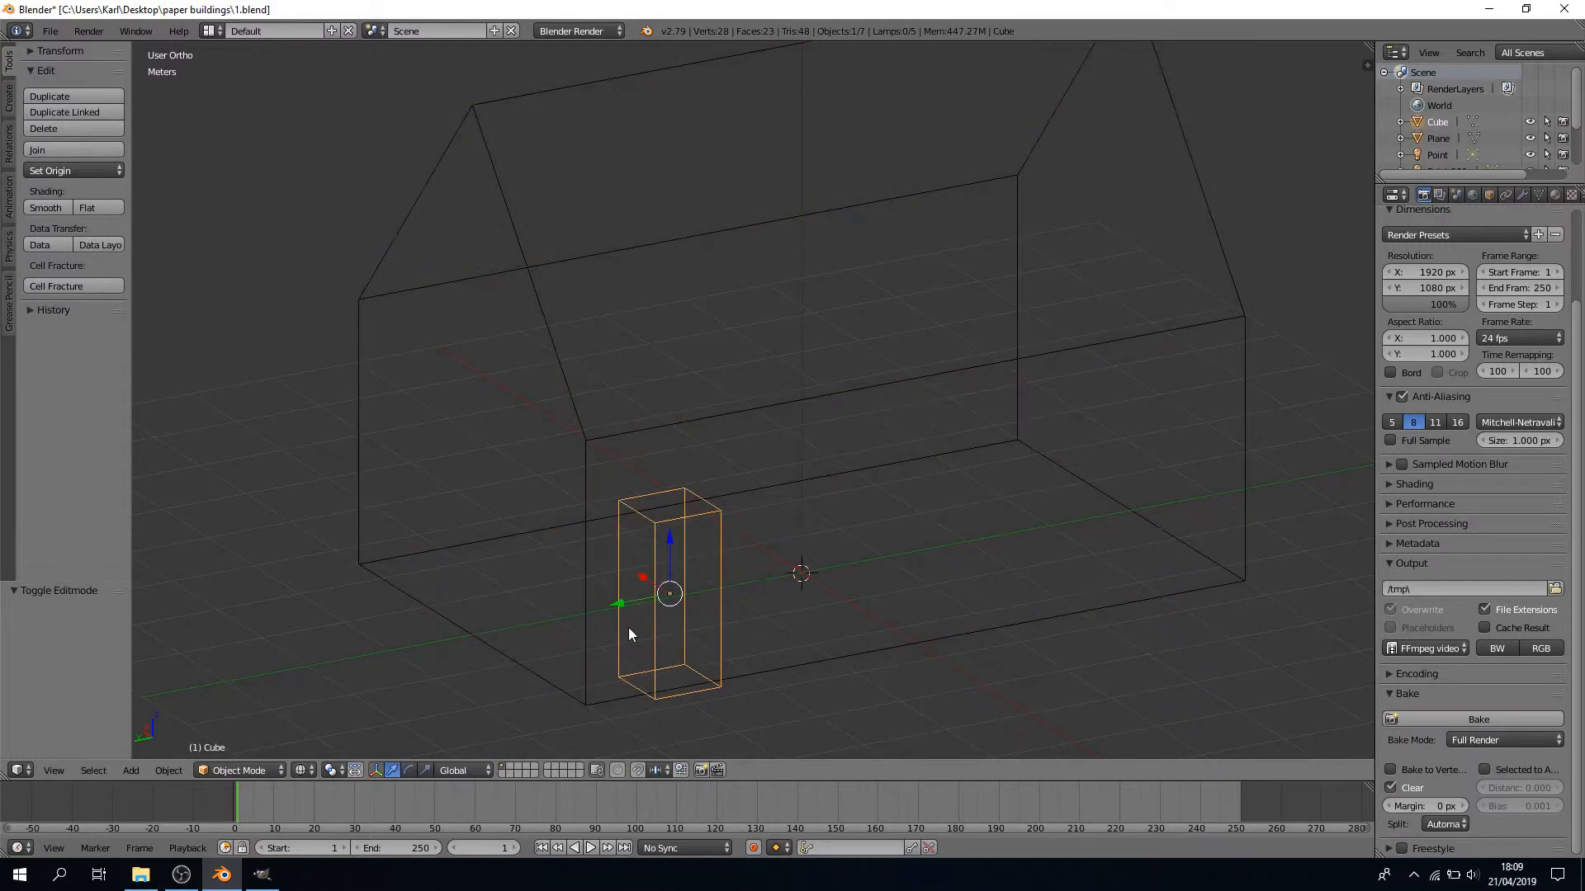
key(x)
click(637, 620)
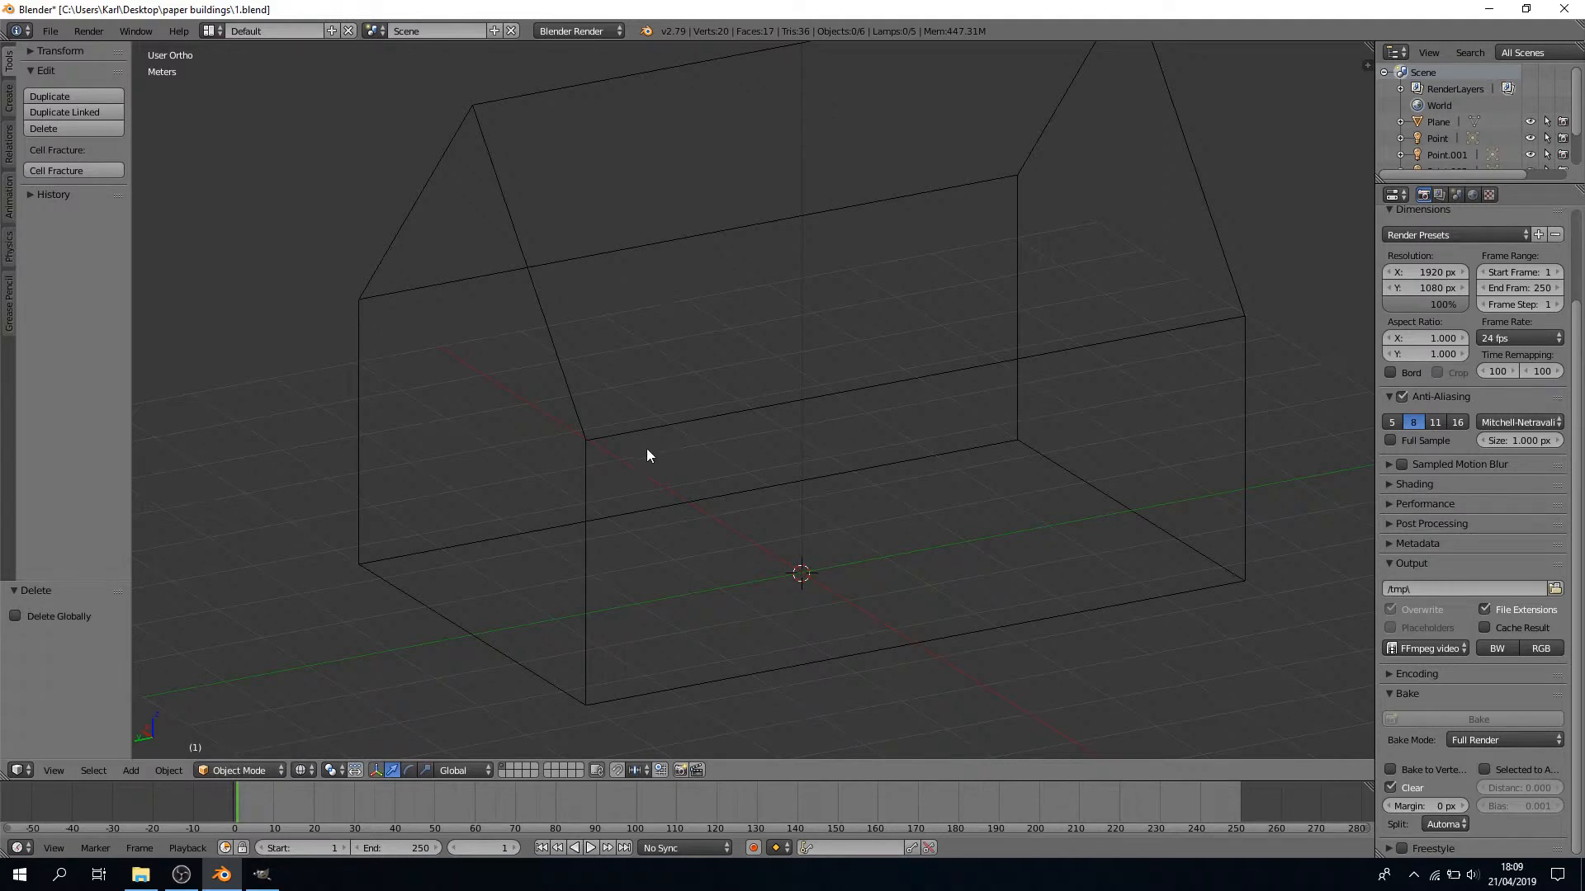
Reopen the house in Edit Mode and extrude the door face about 22.4 cm inward as a recess
right_click(593, 438)
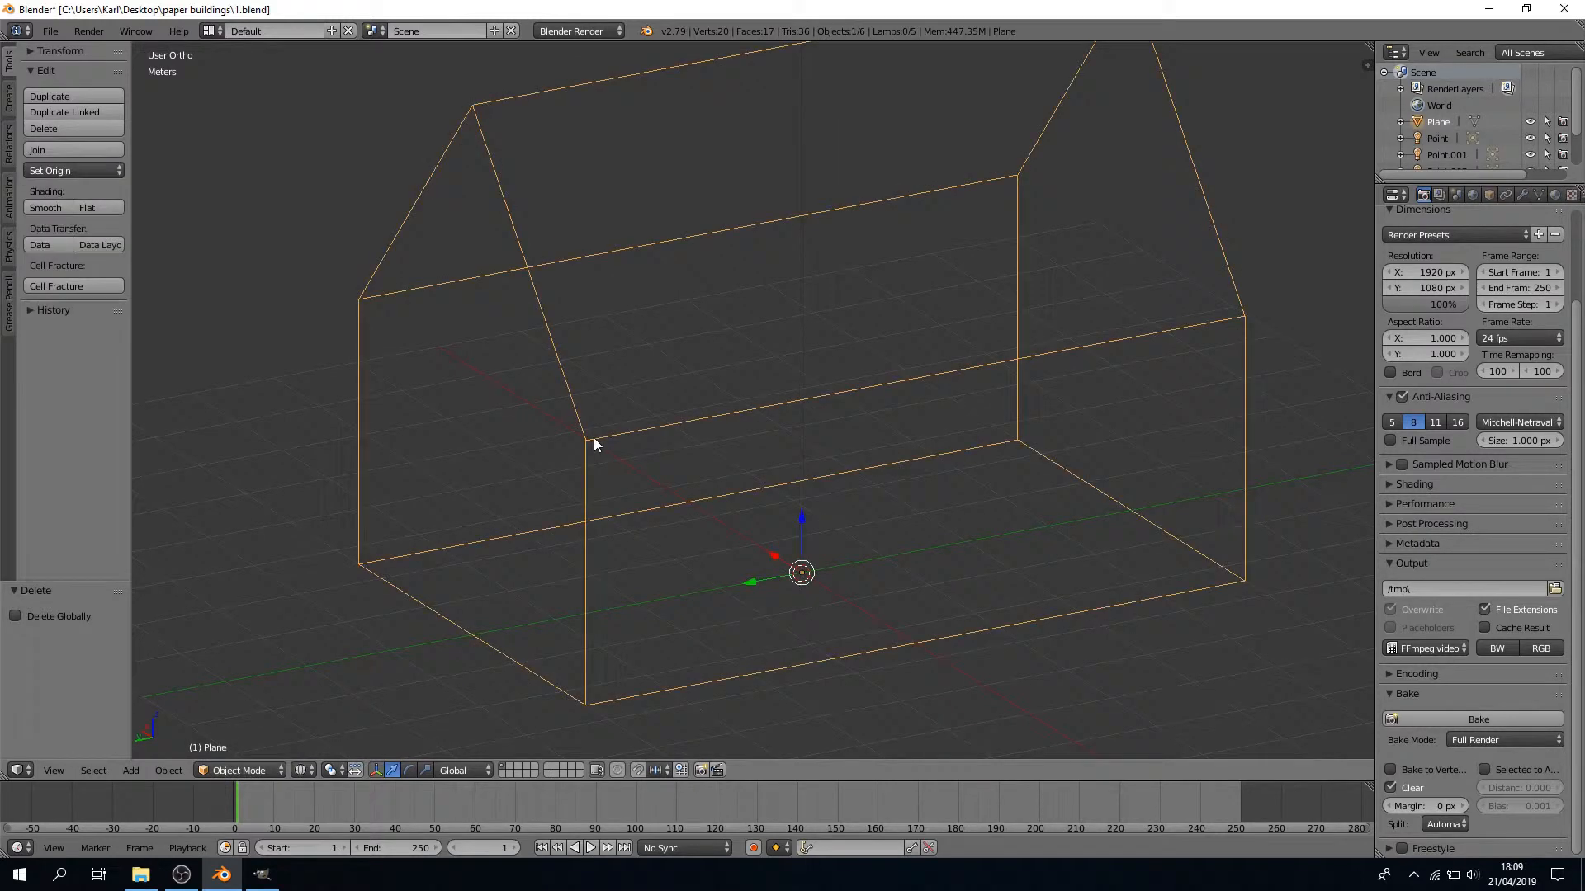
click(276, 774)
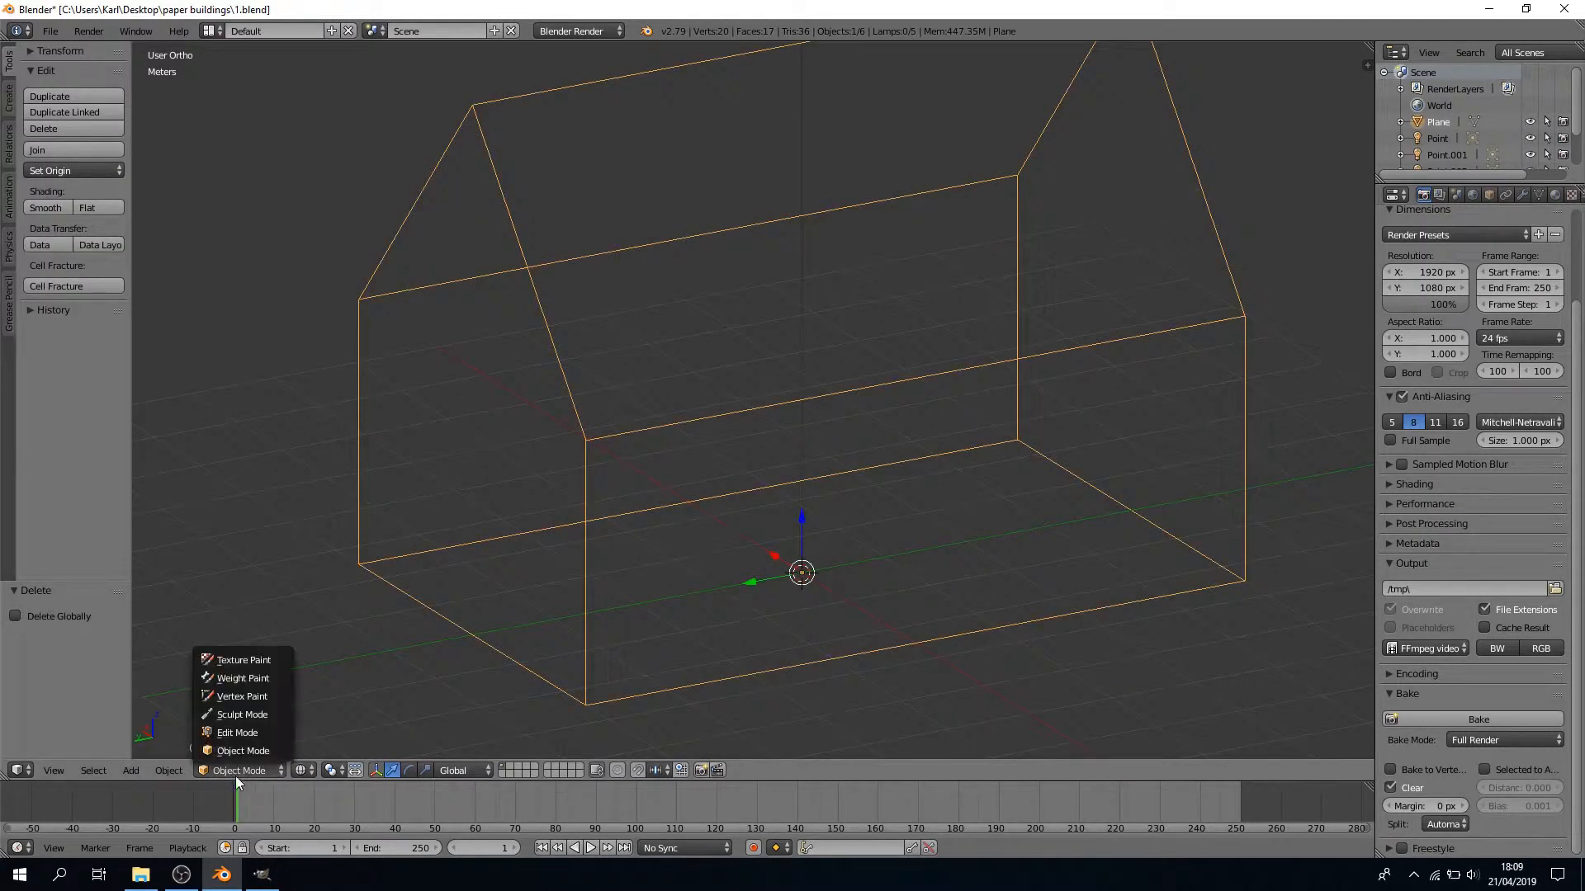
click(258, 728)
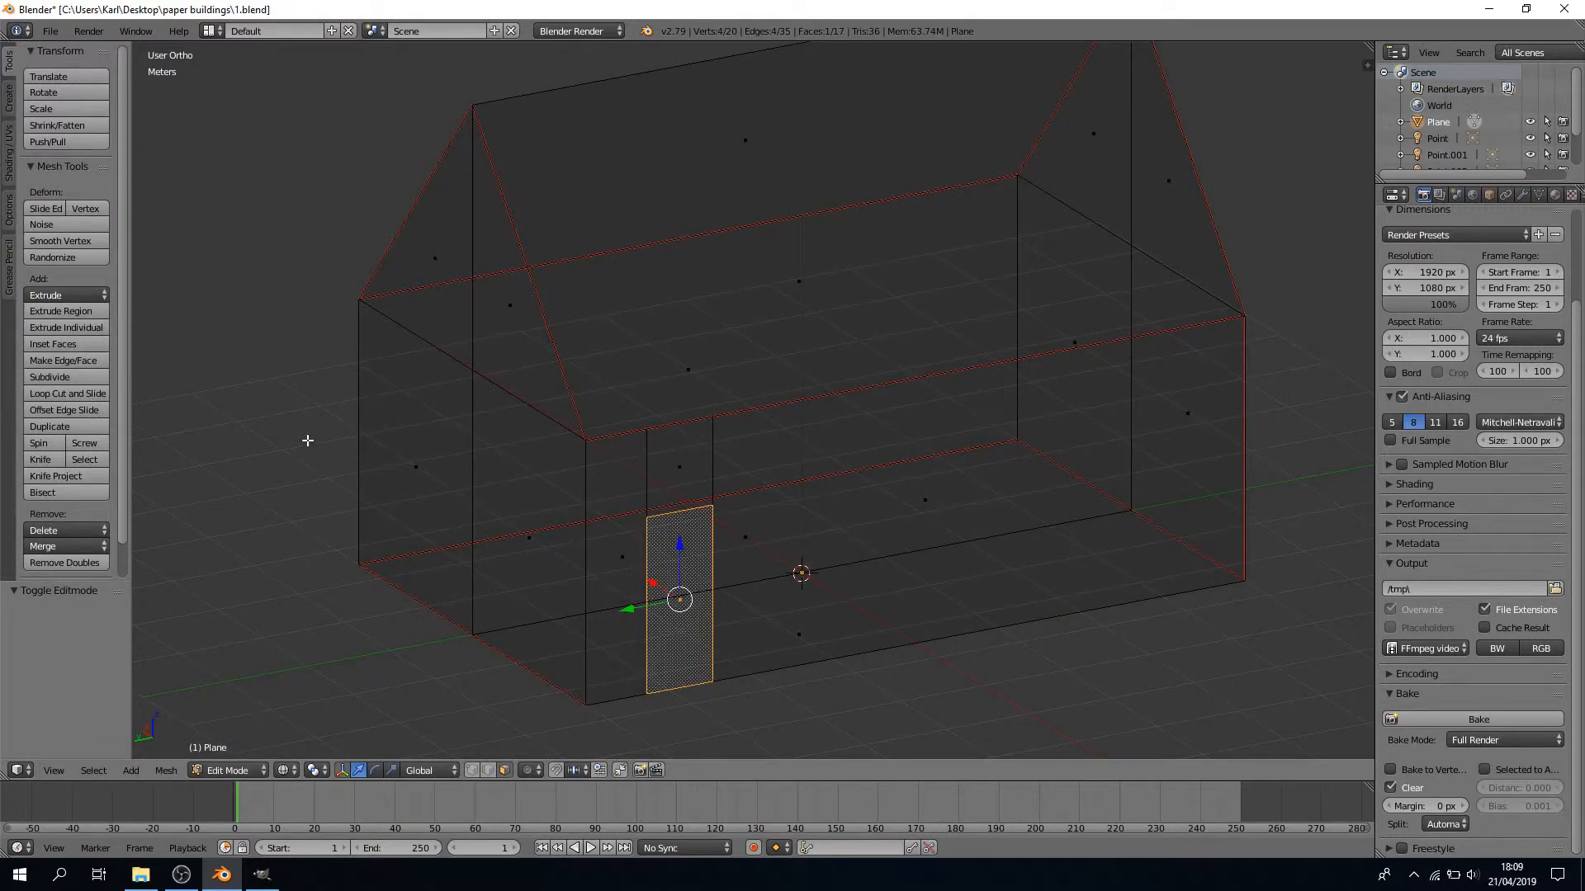
click(39, 312)
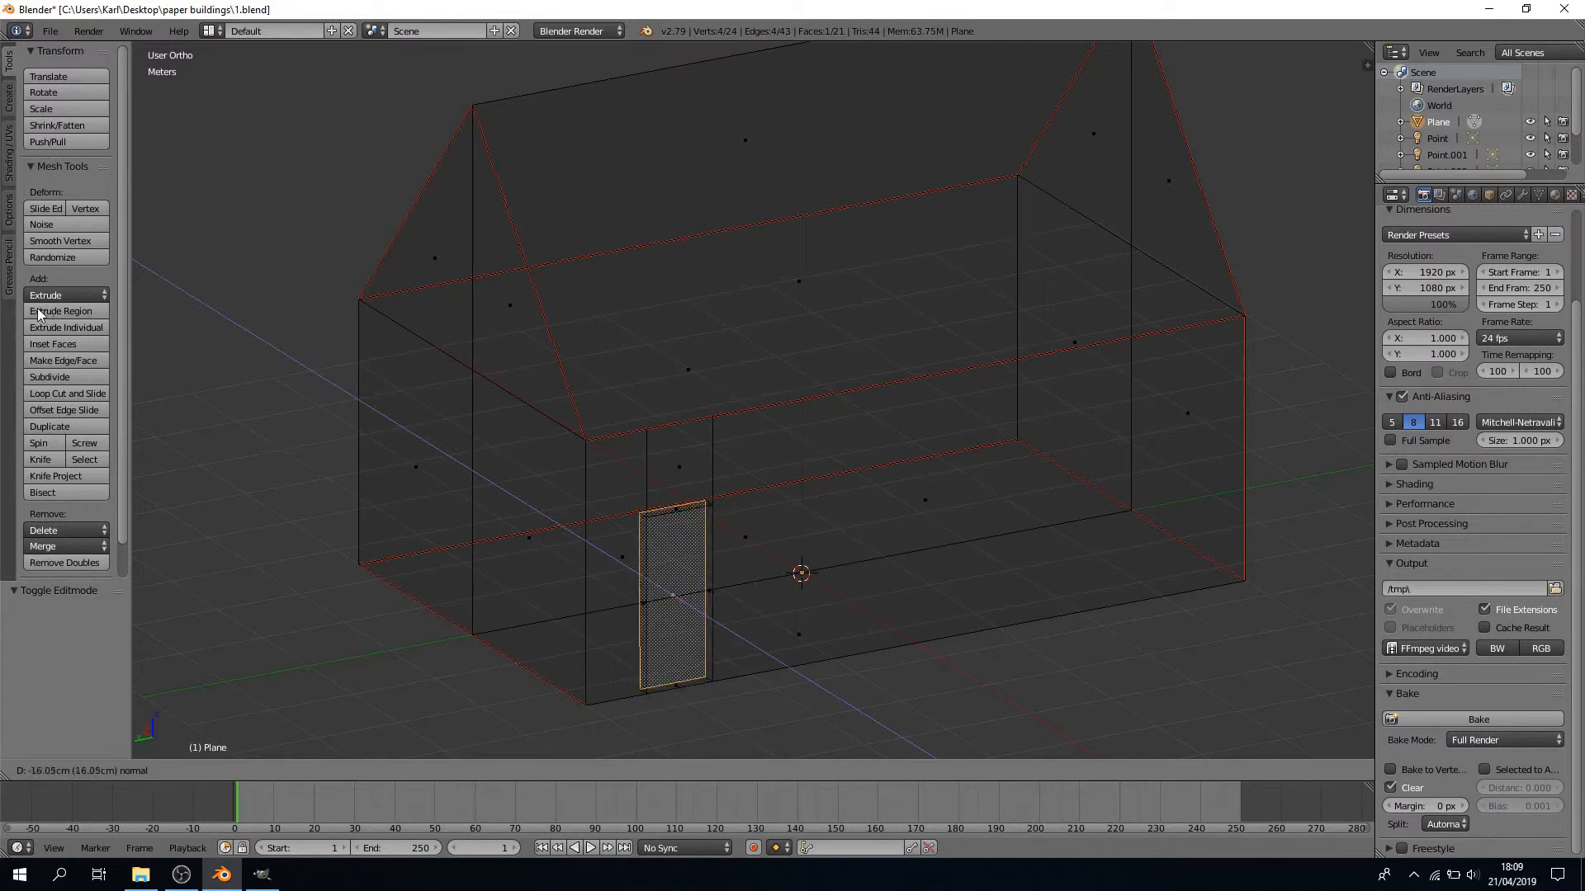
click(550, 444)
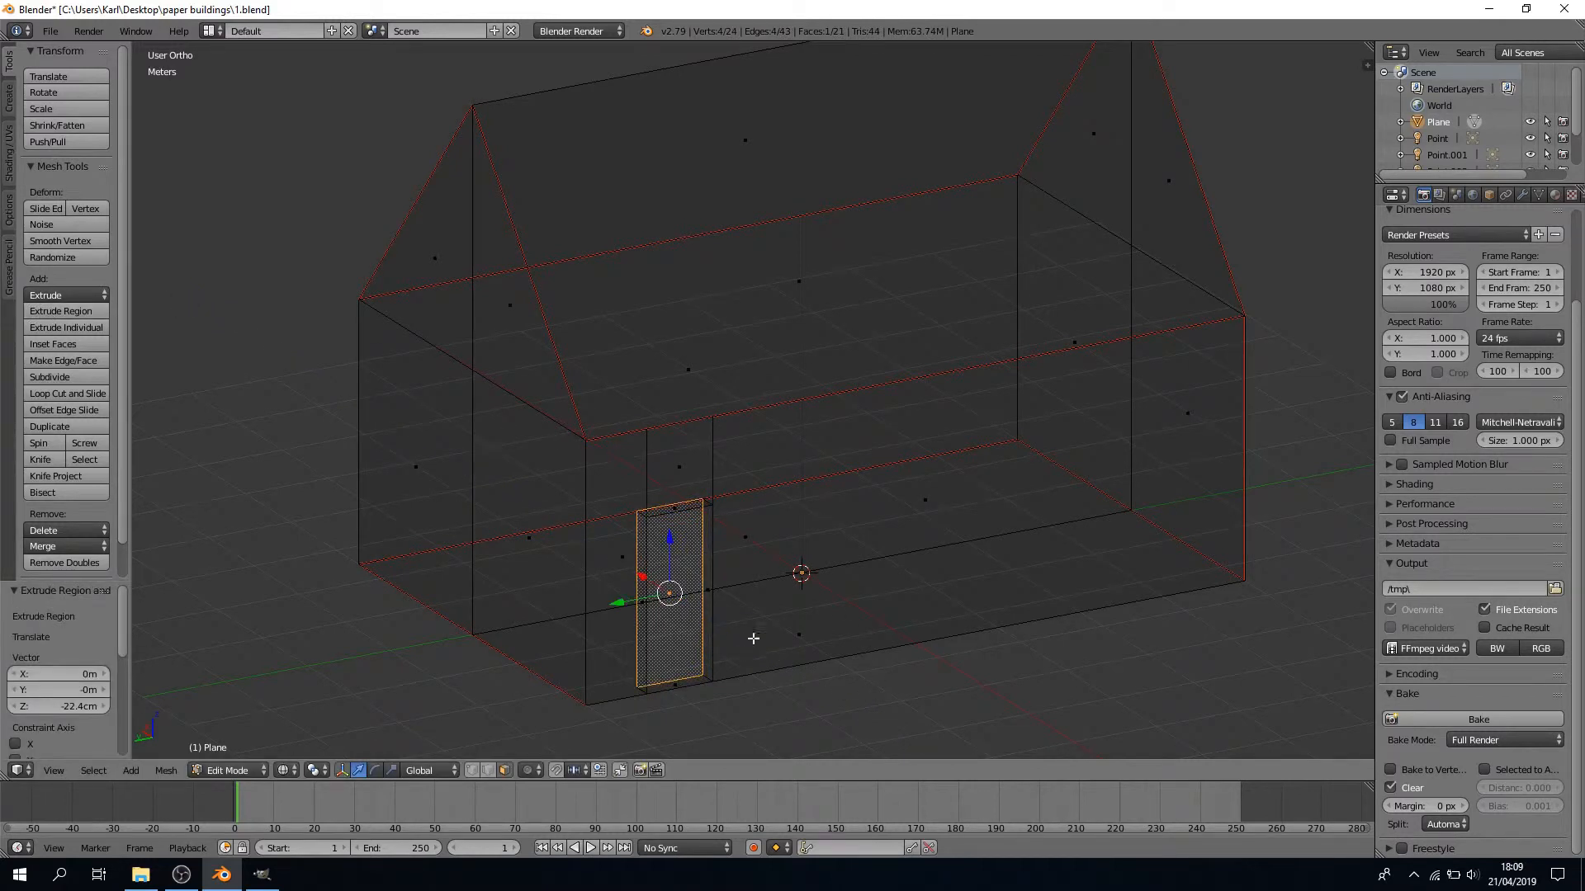
Assign the Planks material to the recessed door face
click(1555, 195)
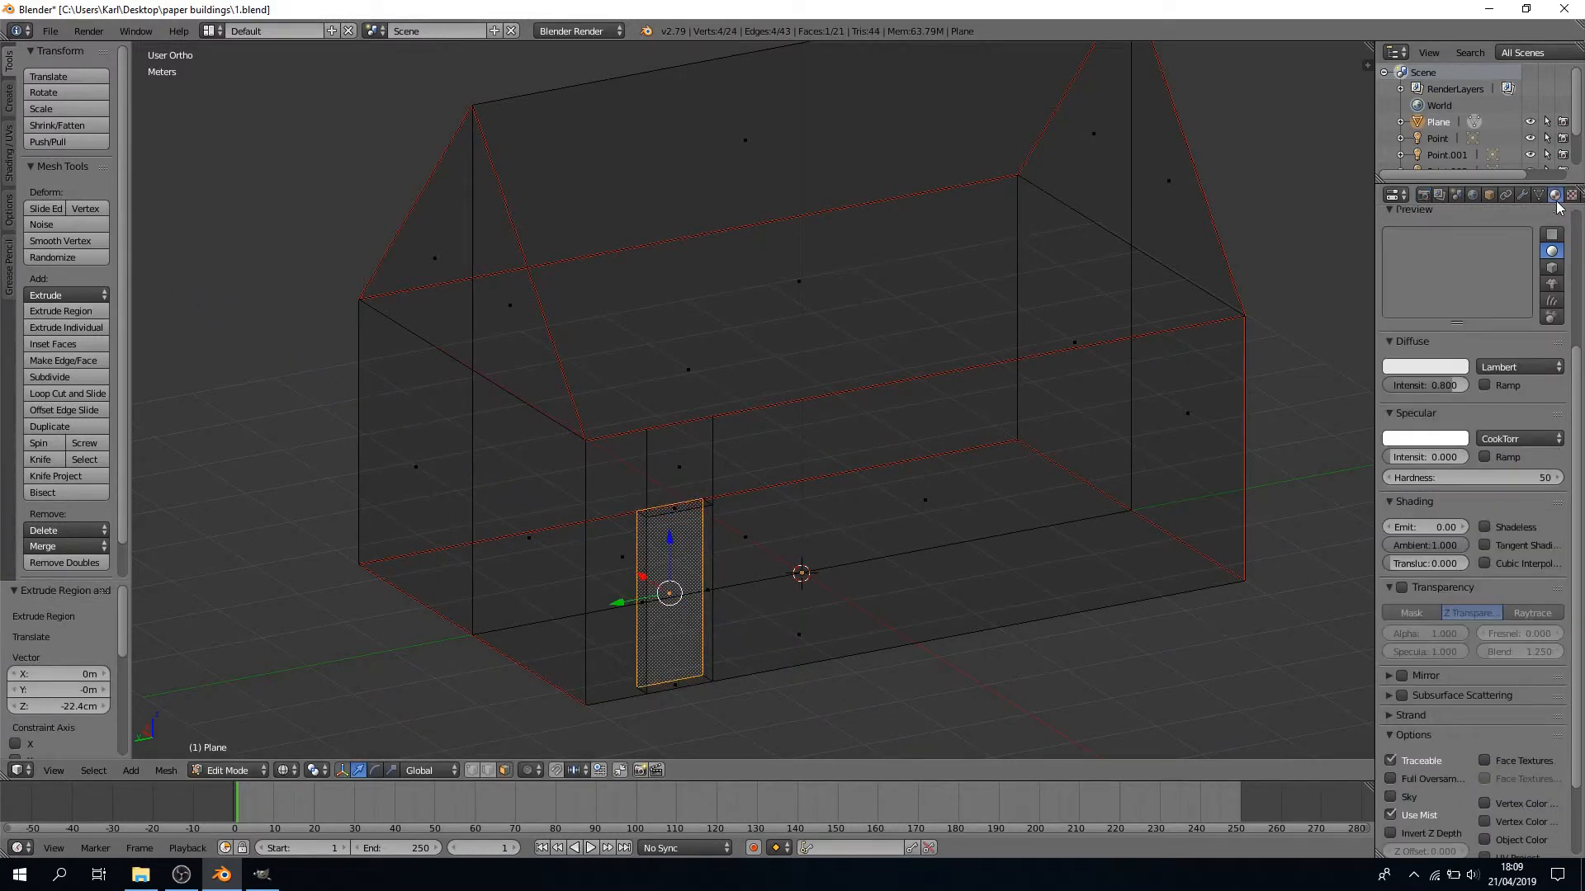
scroll(1469, 318, up, 5)
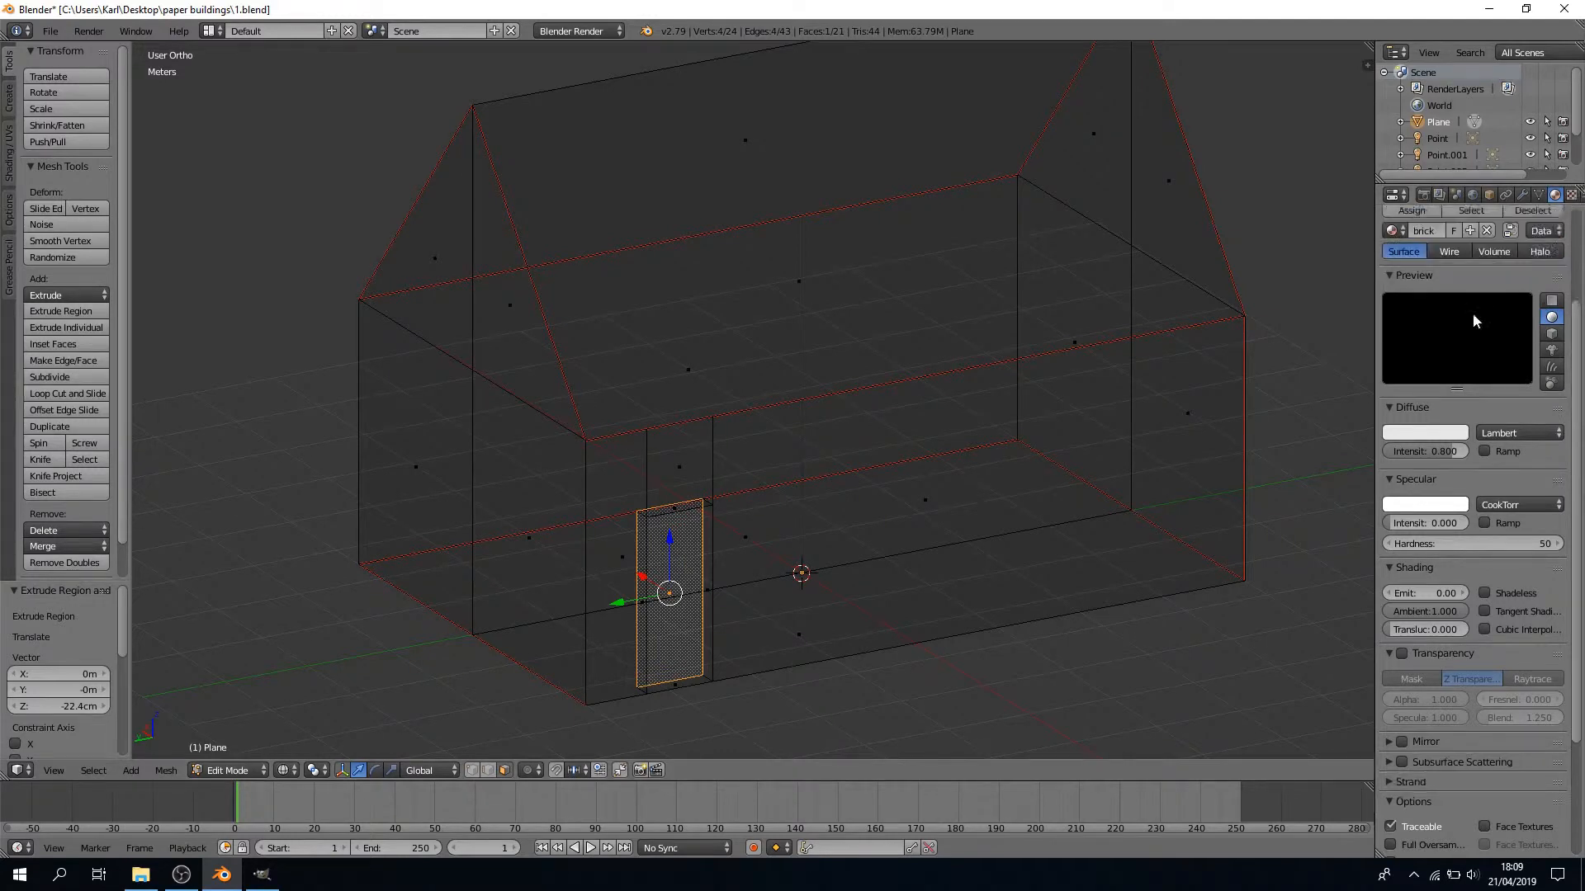
click(1418, 272)
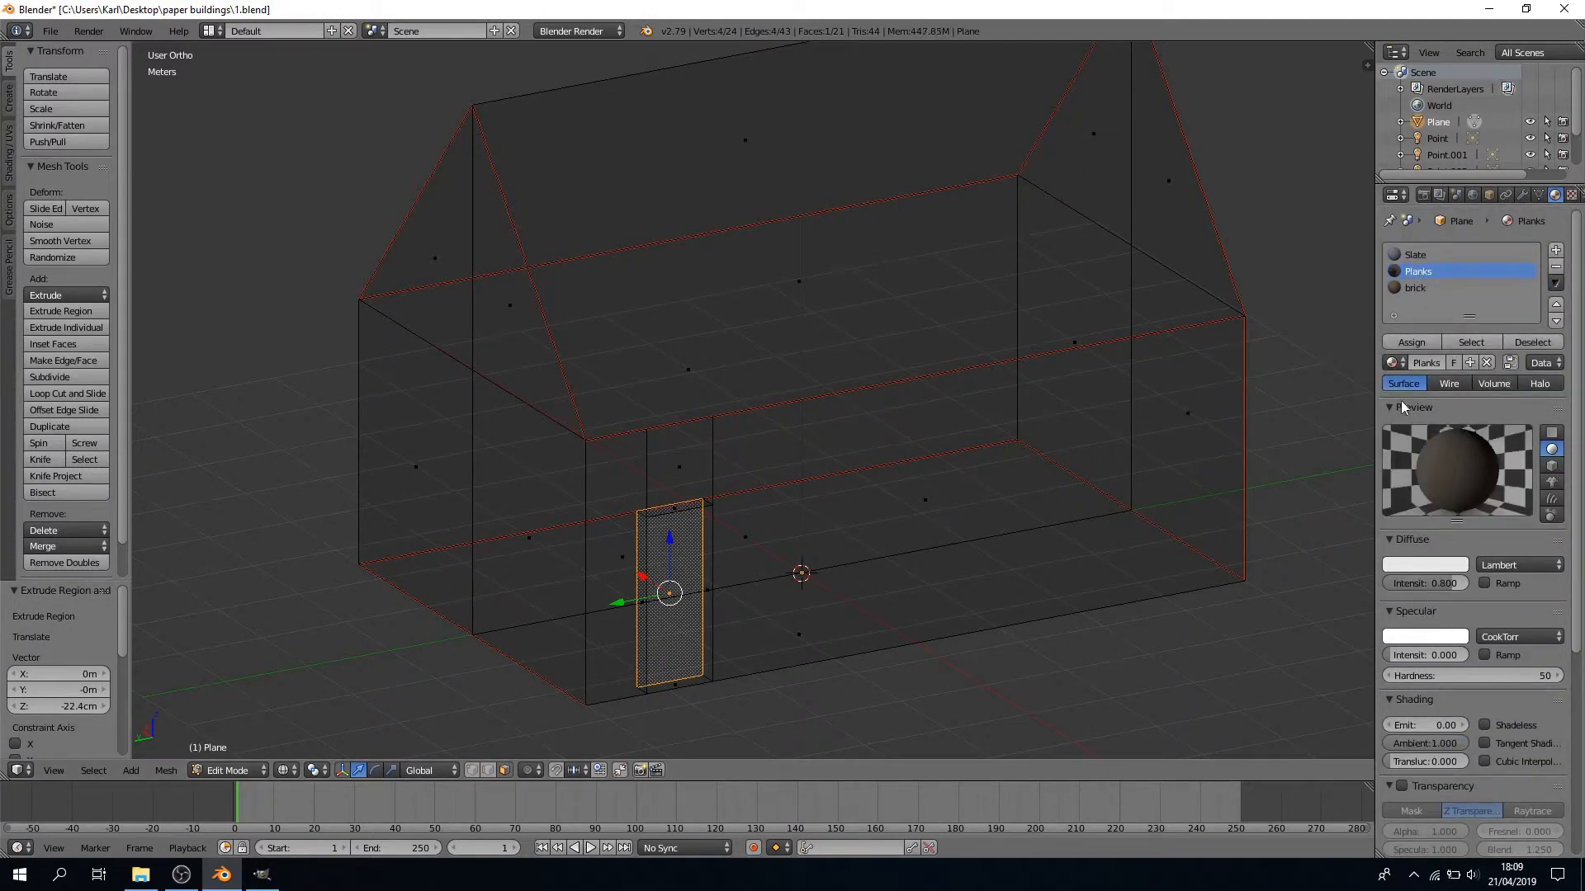
click(1437, 343)
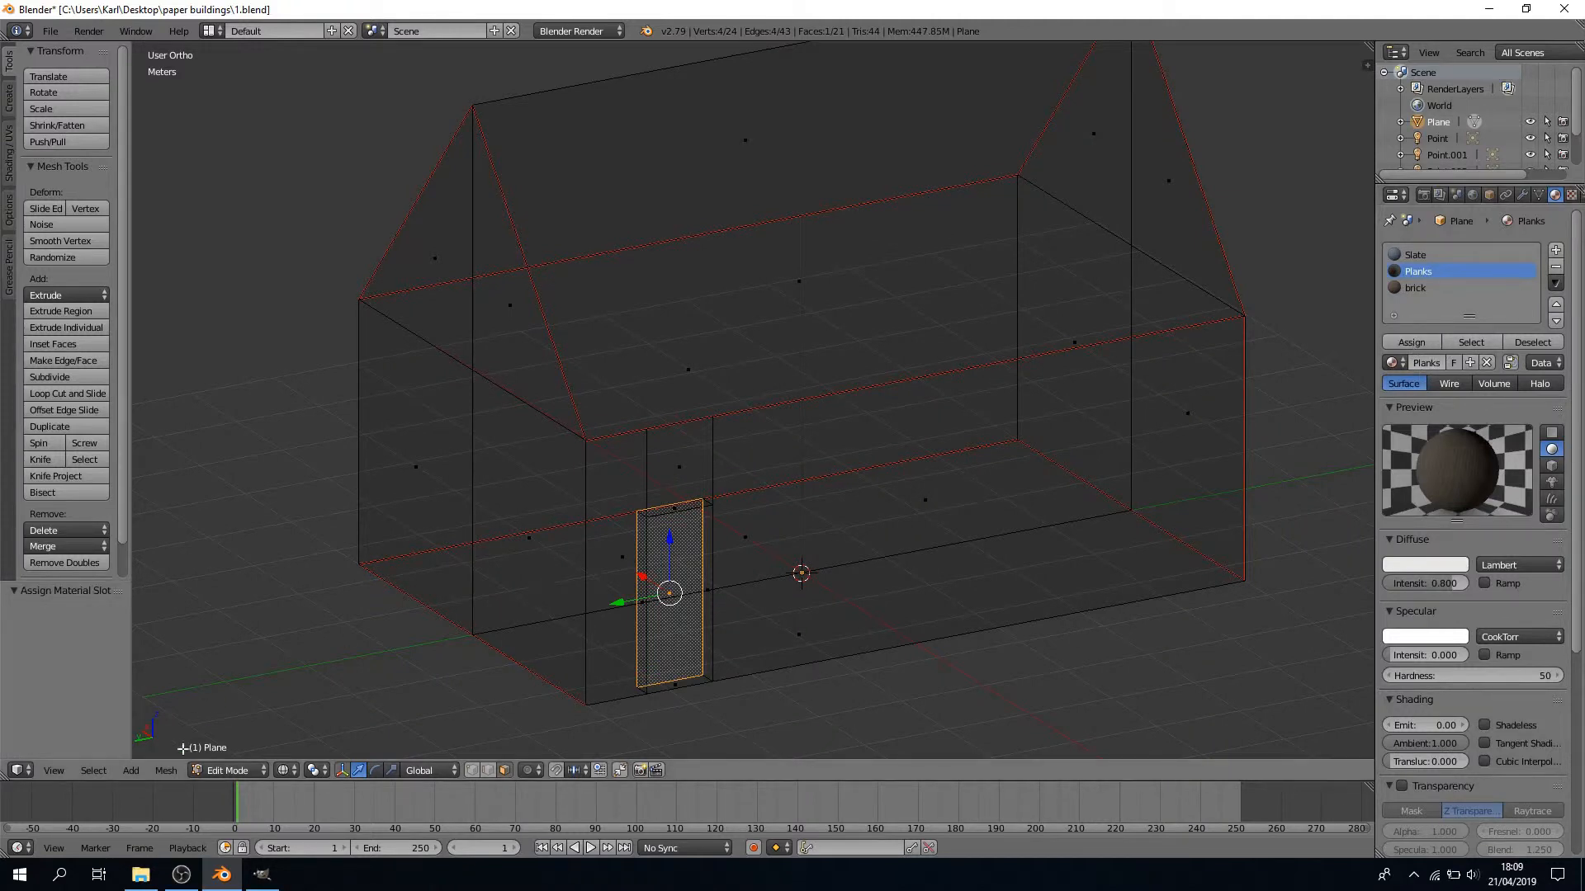
Display the house with Rendered shading and examine the door and the opposite long wall
click(289, 771)
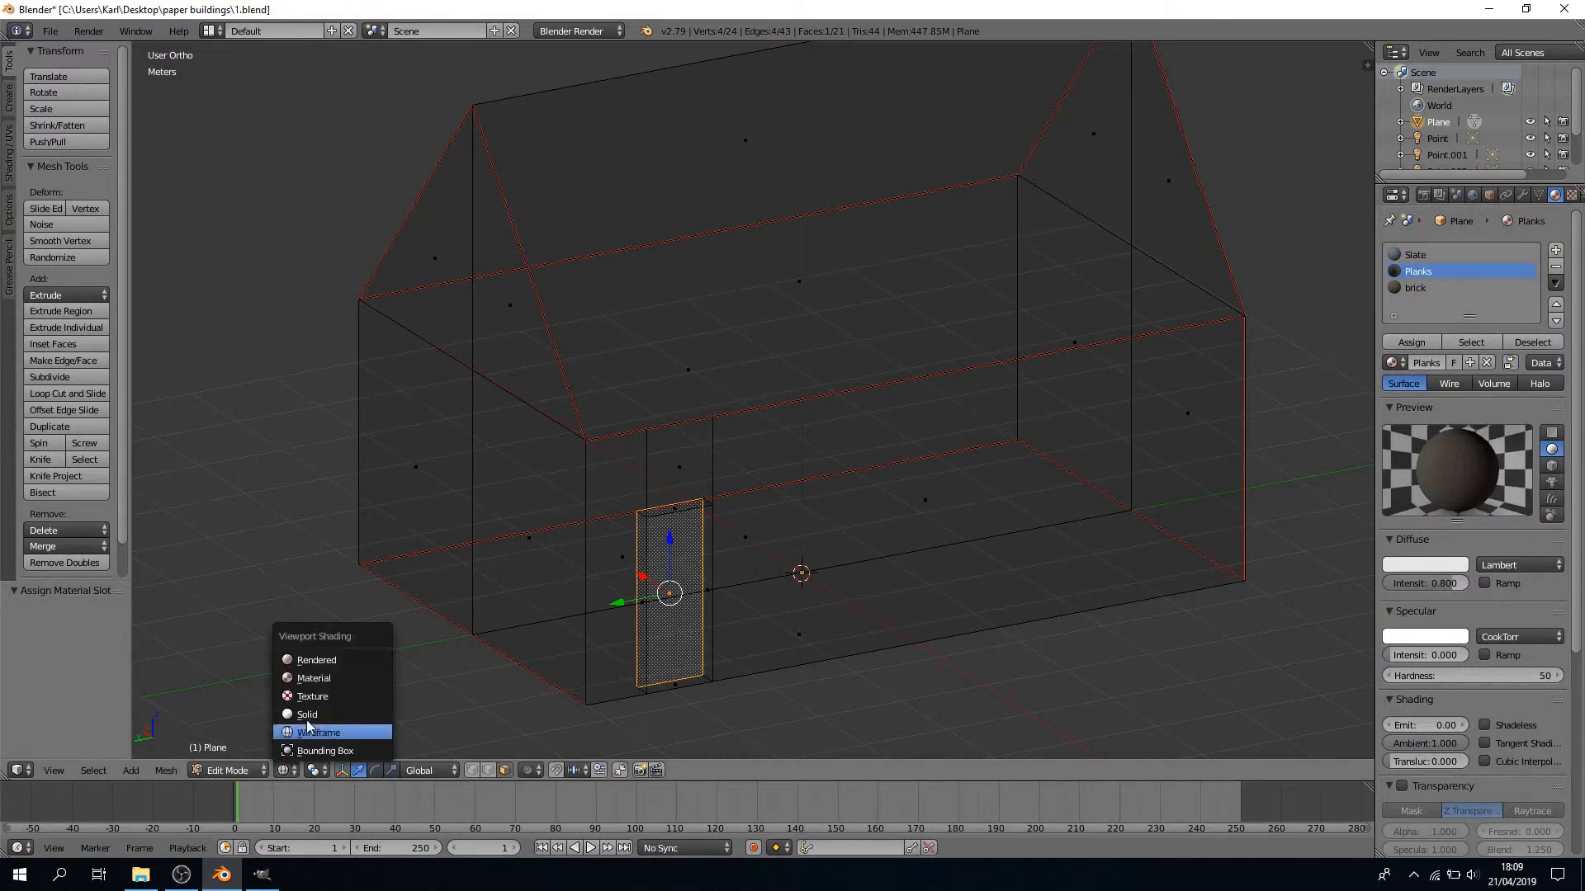
click(319, 660)
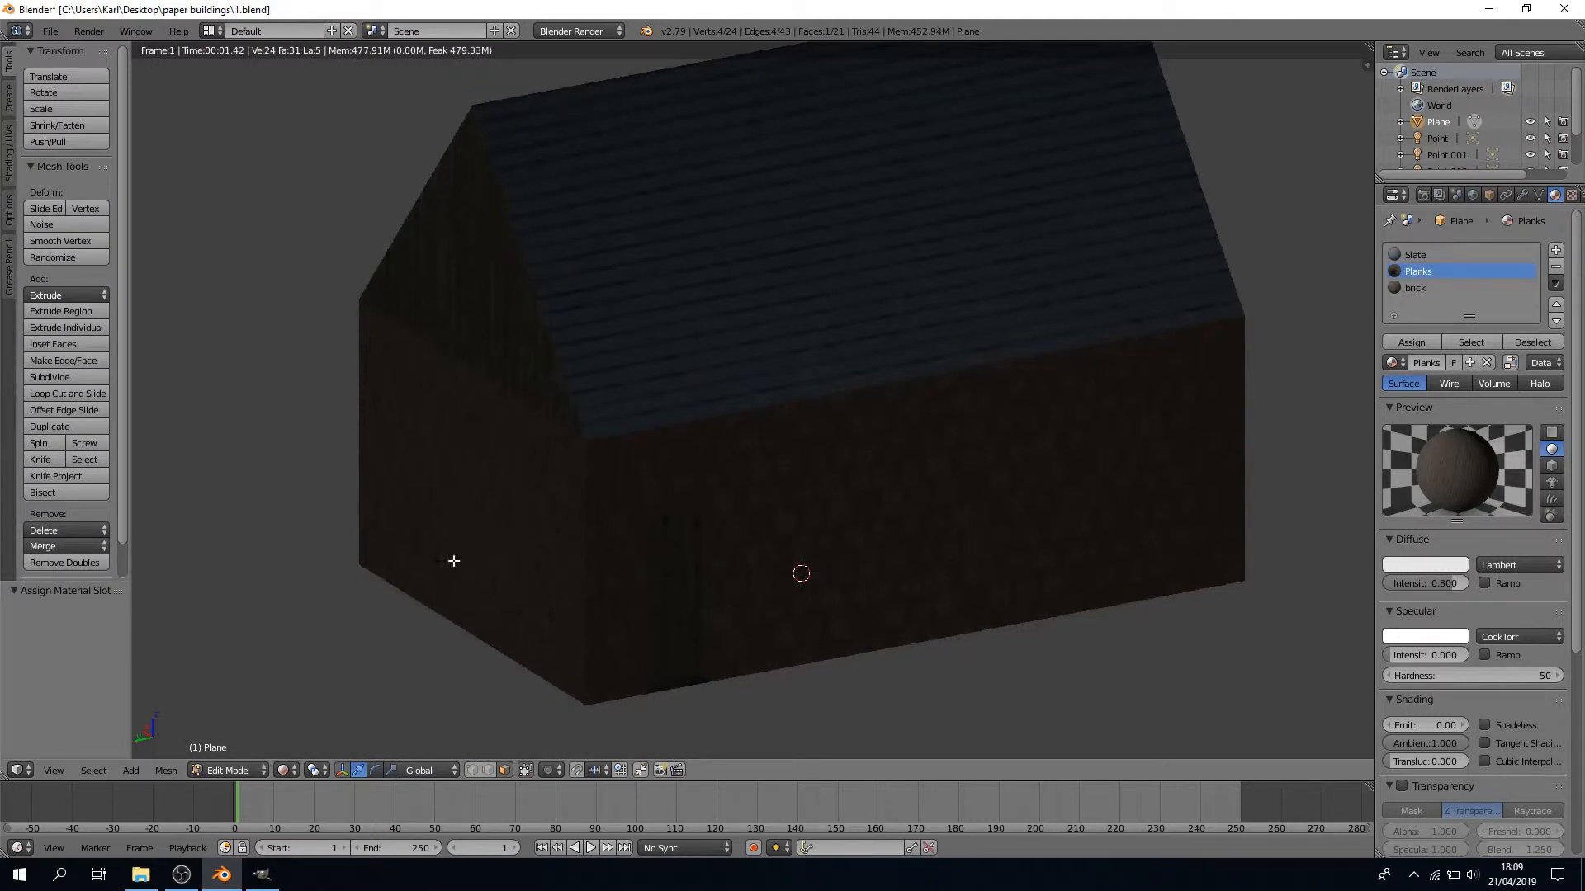
middle_drag(212, 598, 389, 523)
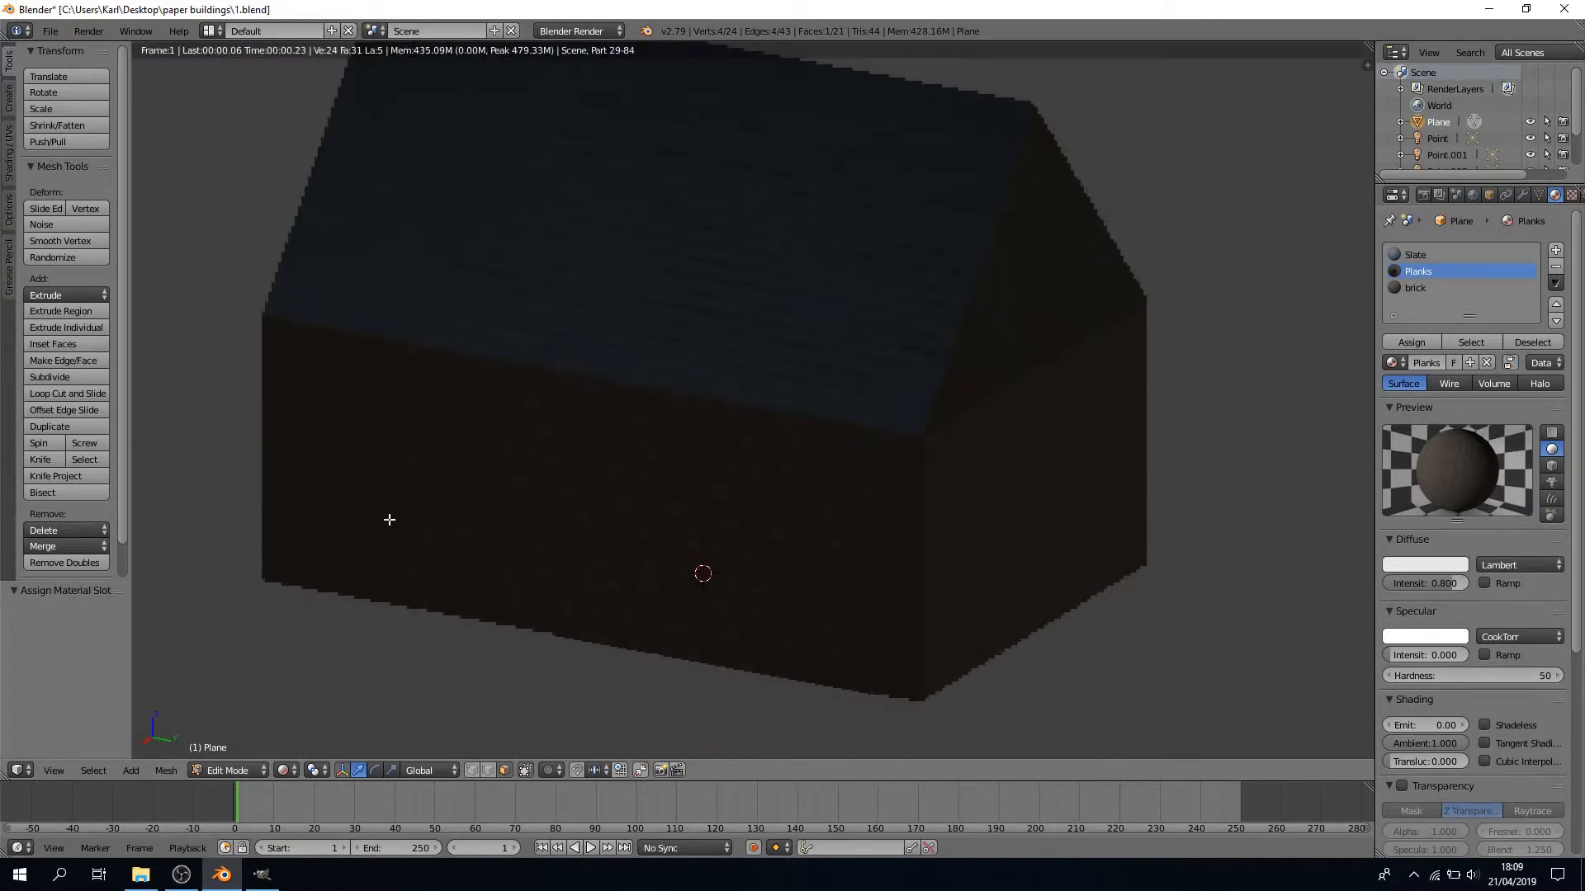
Show the long wall opposite the door straight on in the Right view with Wireframe shading
click(211, 770)
click(52, 771)
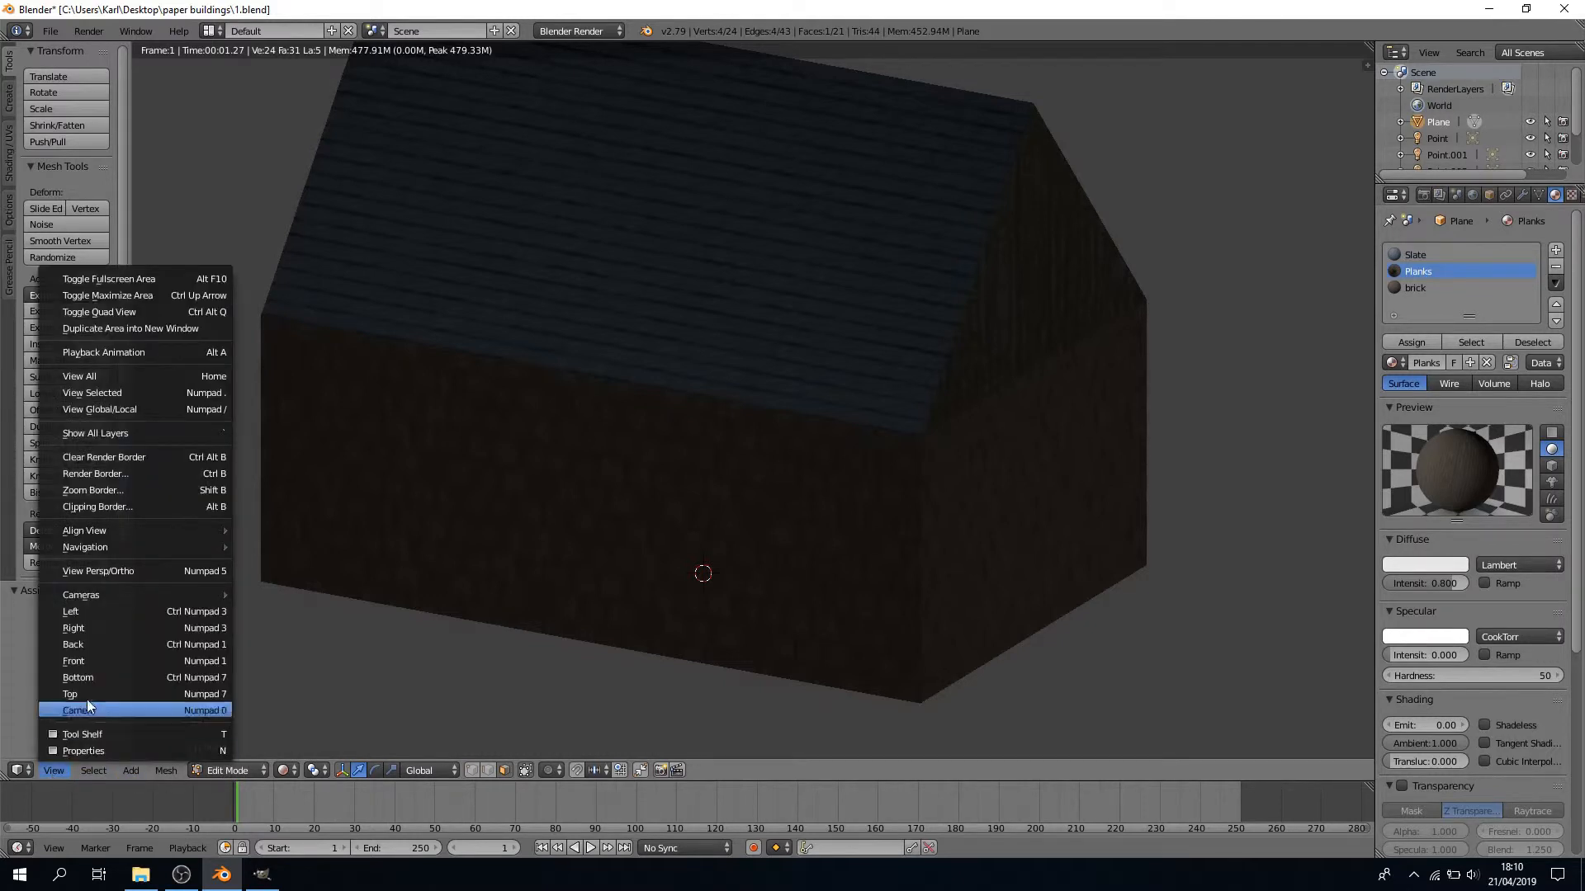
click(97, 627)
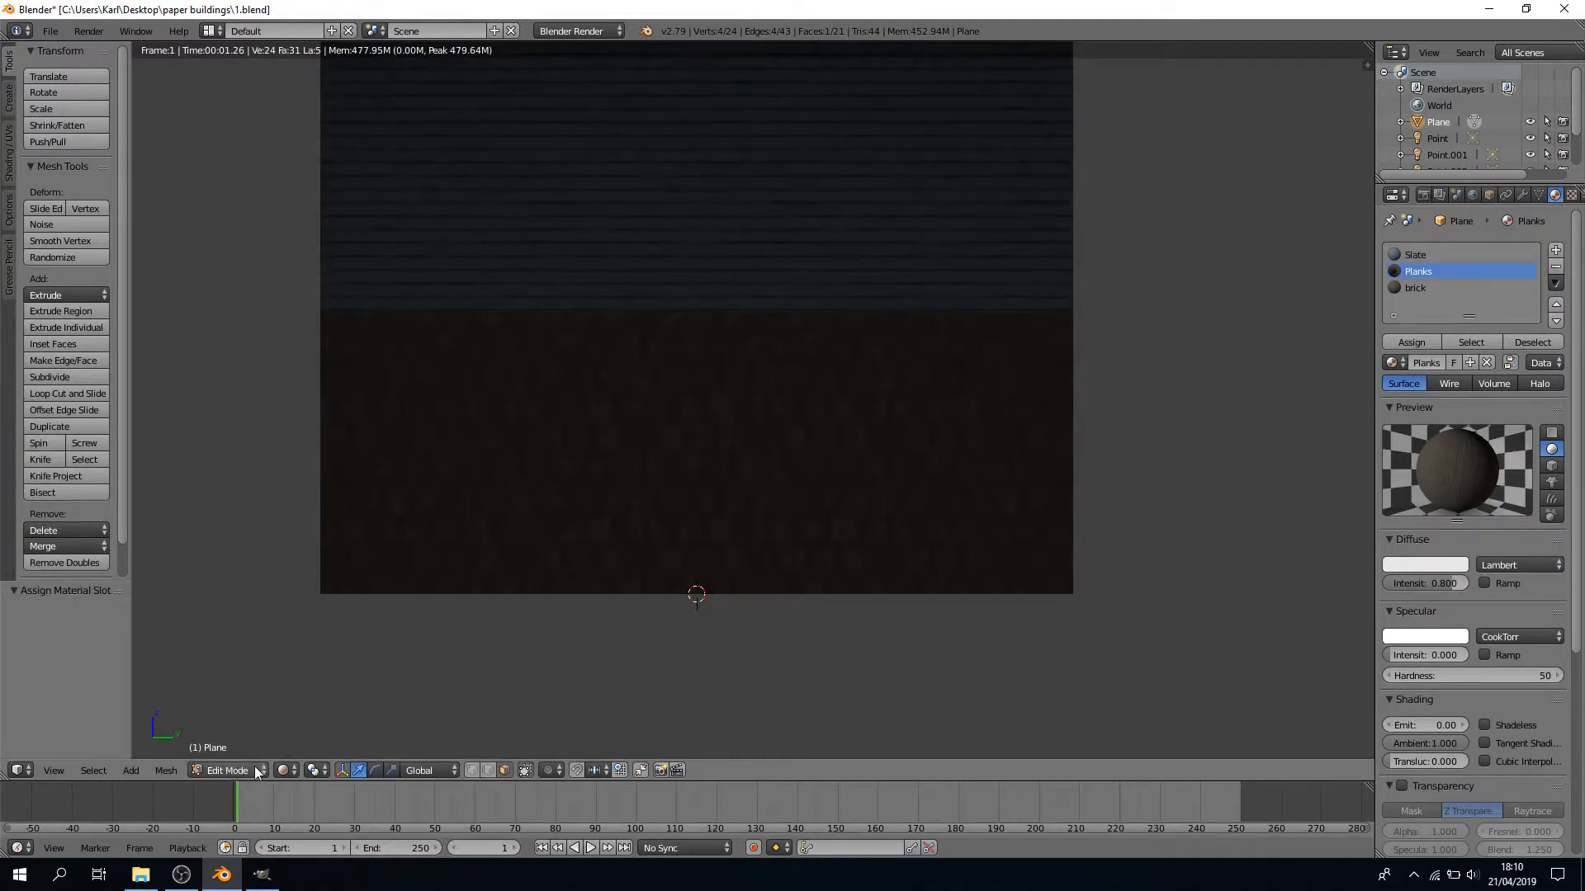
click(285, 771)
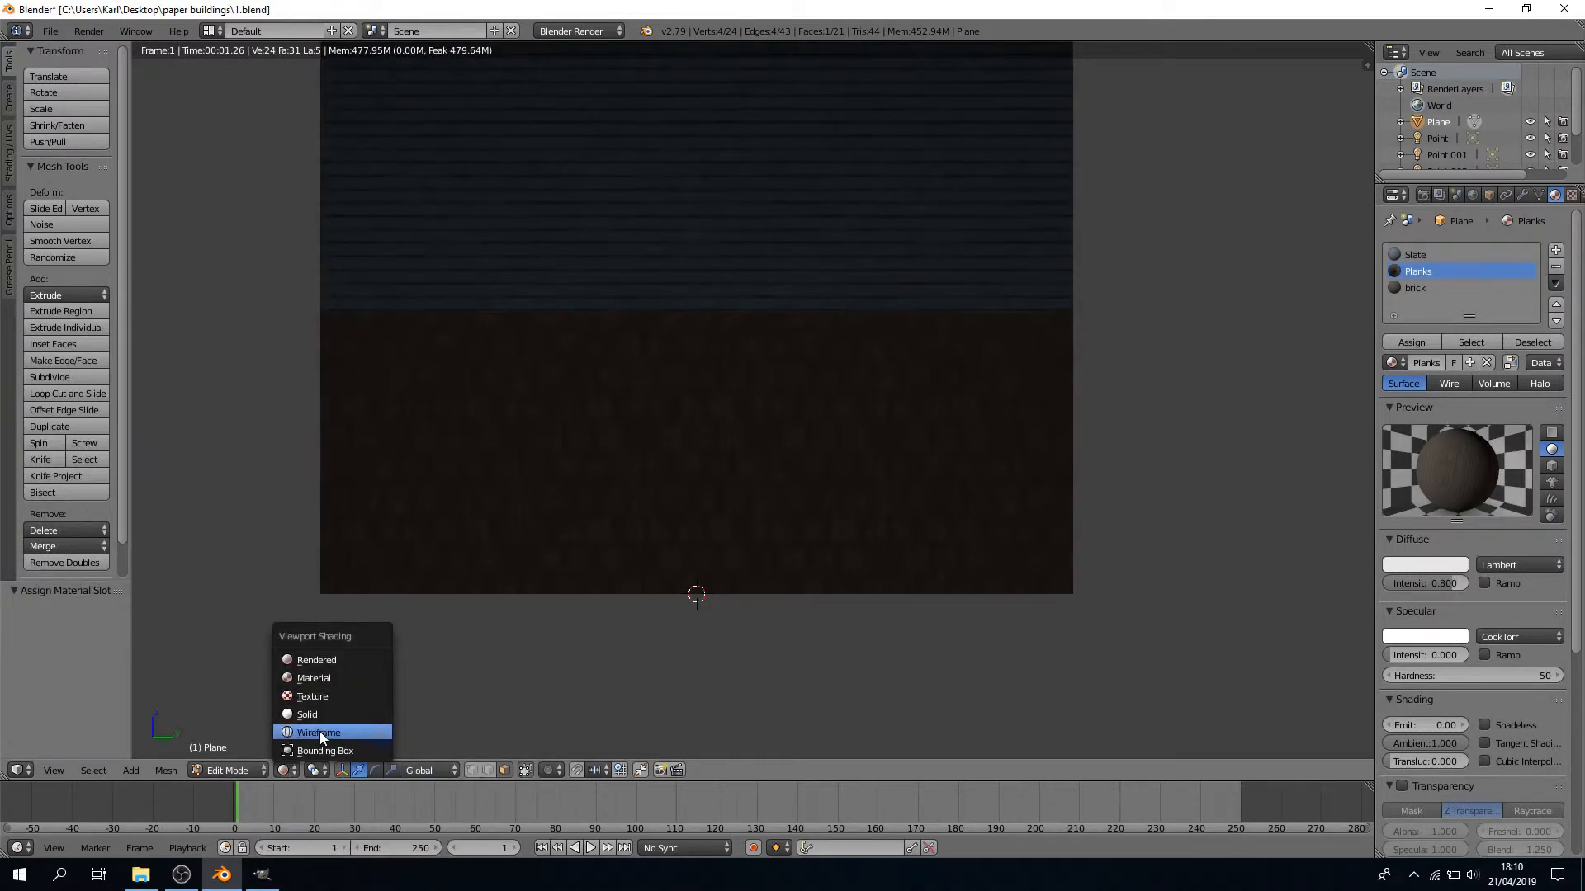
click(320, 732)
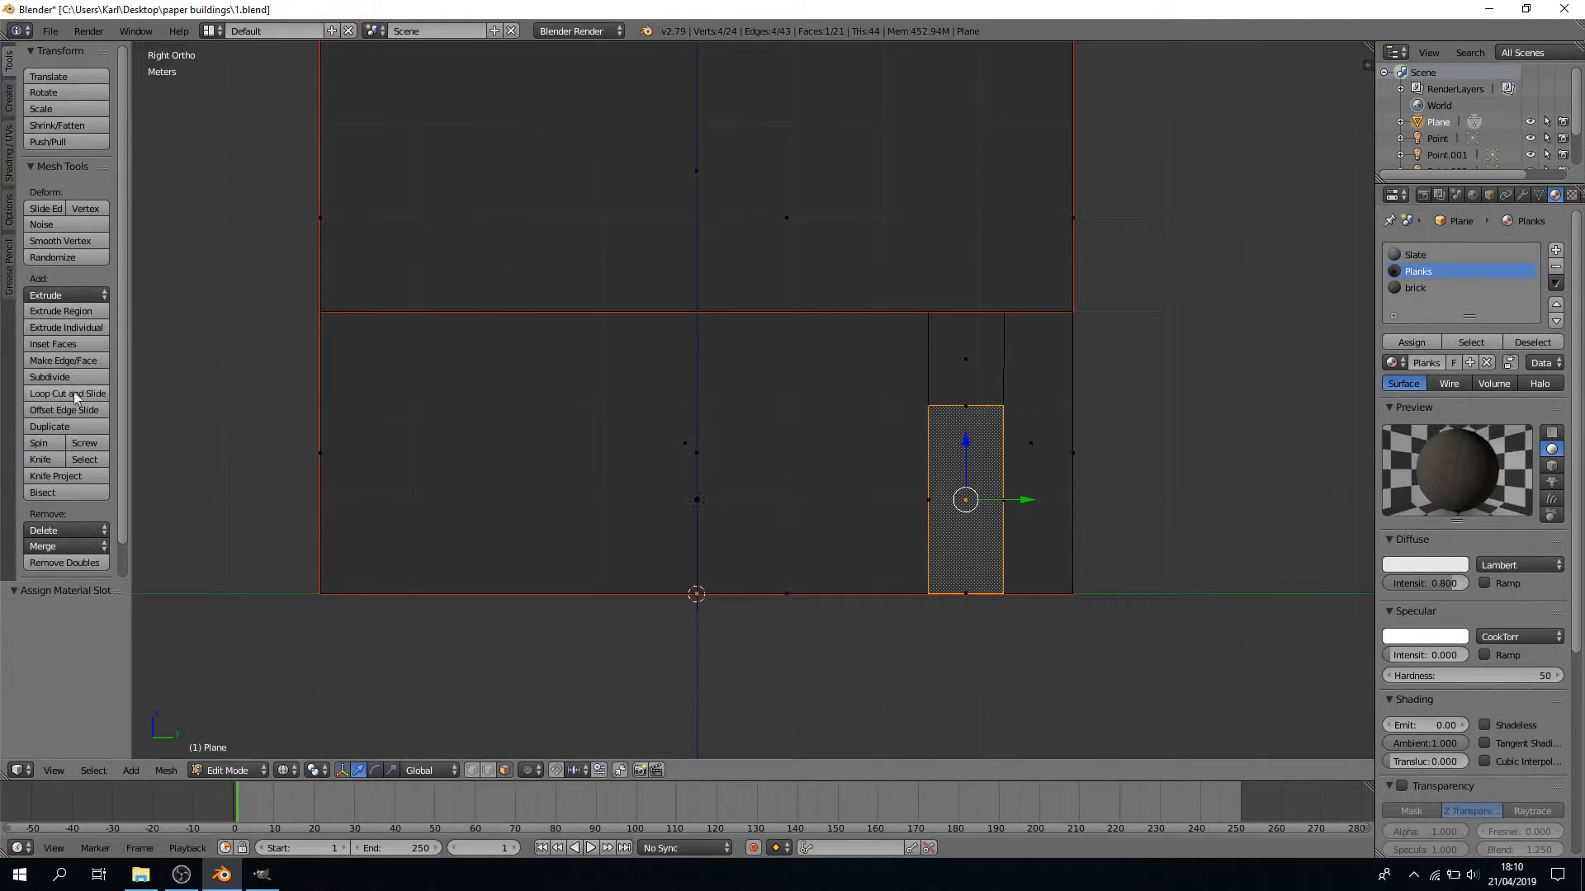
Cut a horizontal line with the Knife across the full wall opposite the door, slightly below the door's top height
click(40, 459)
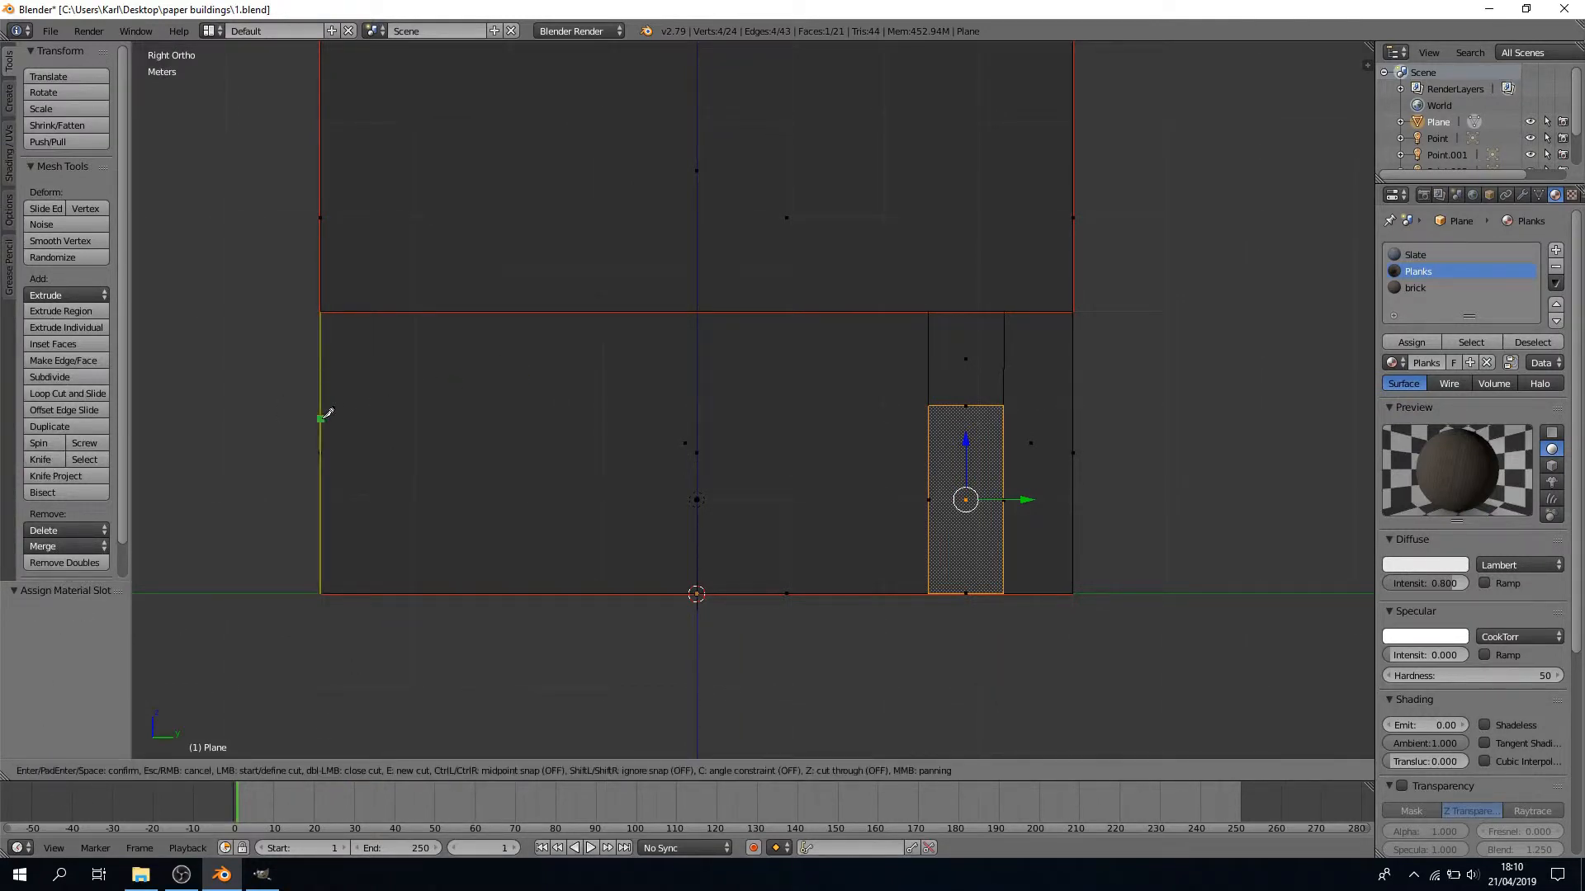
click(326, 415)
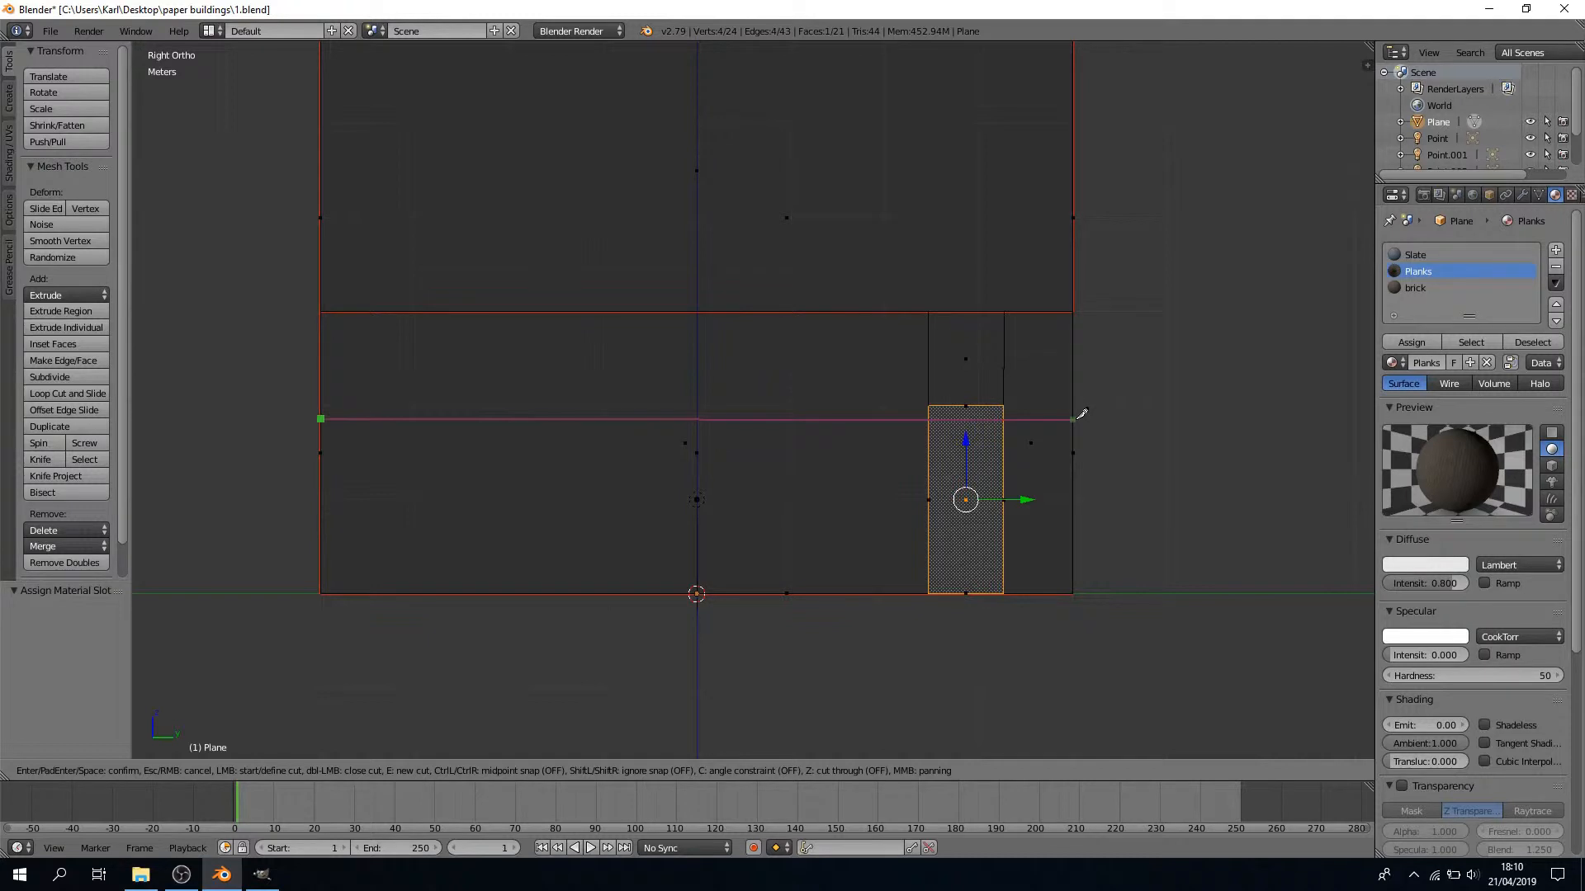
click(1081, 415)
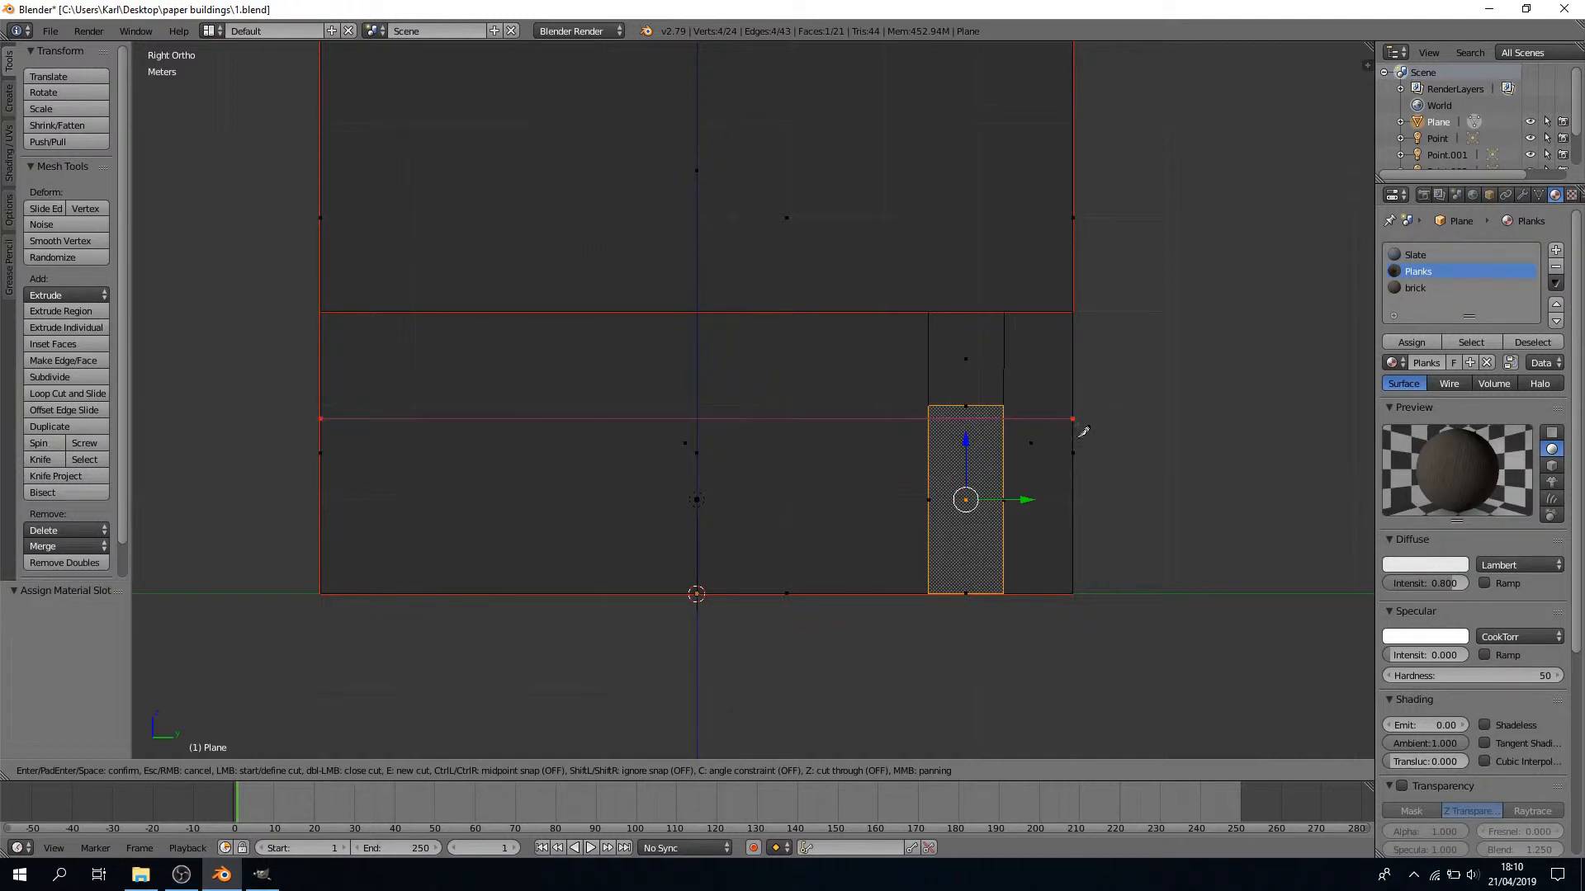
key(Return)
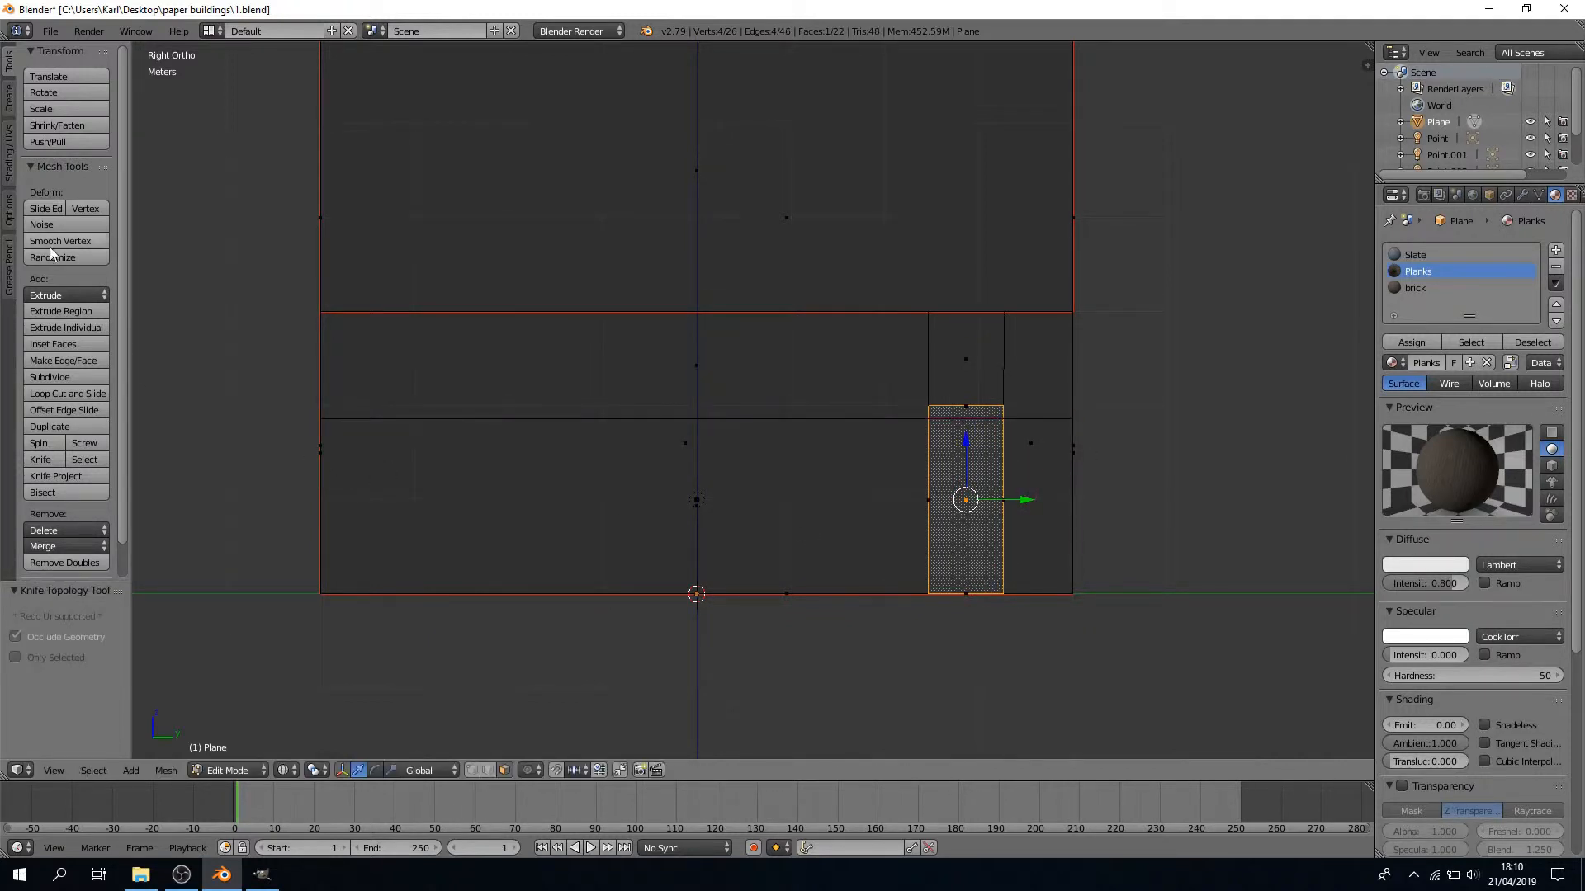
Cut a second horizontal line with the Knife across the full wall, at about half the door's height
click(43, 459)
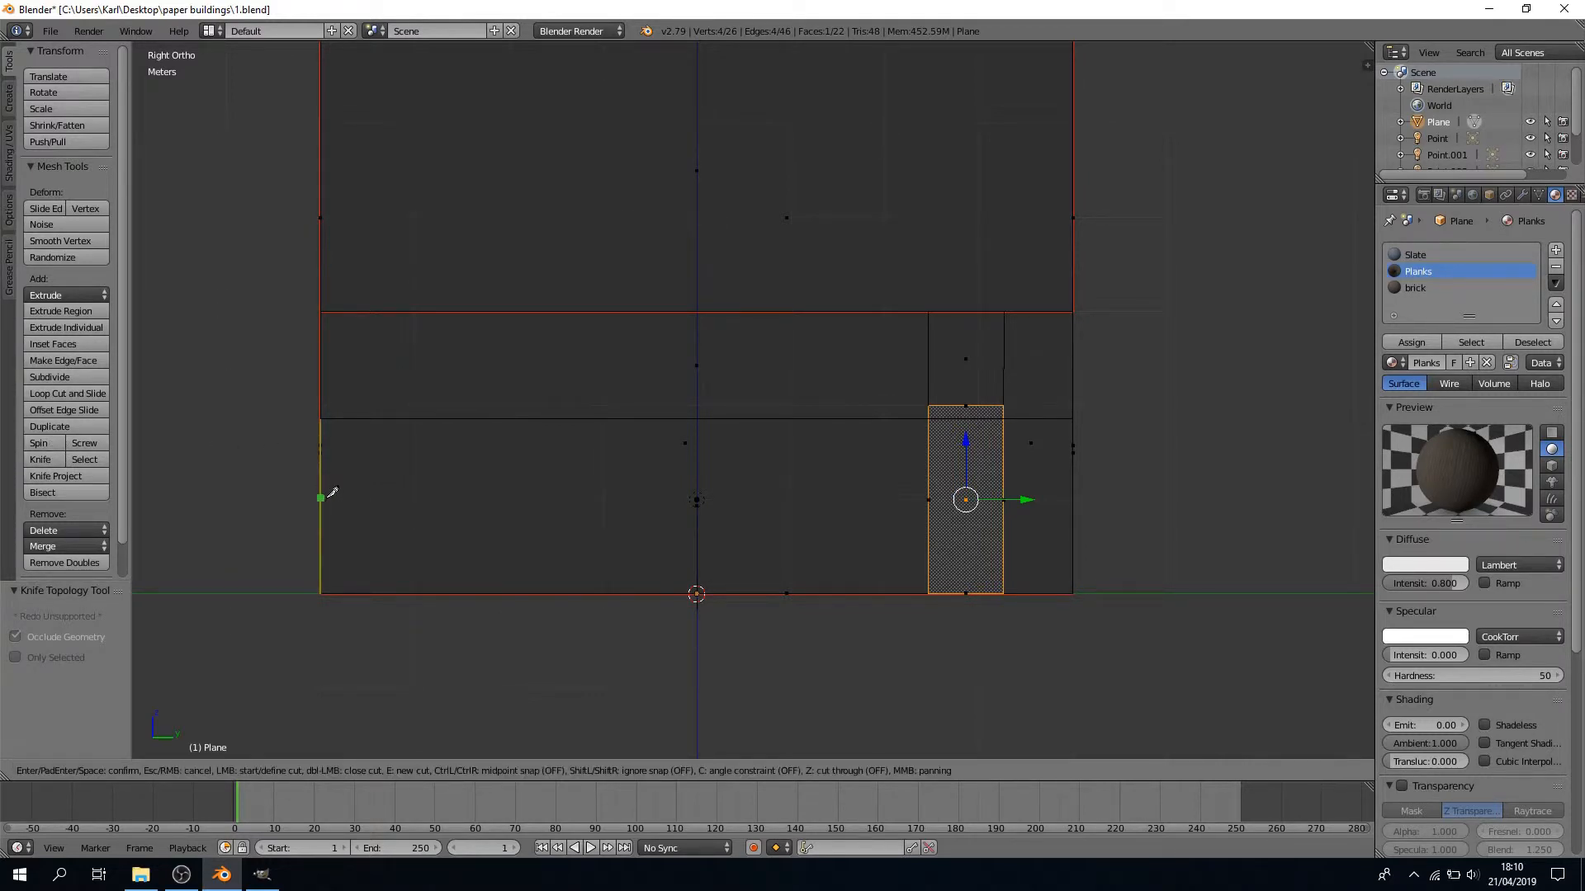
click(321, 498)
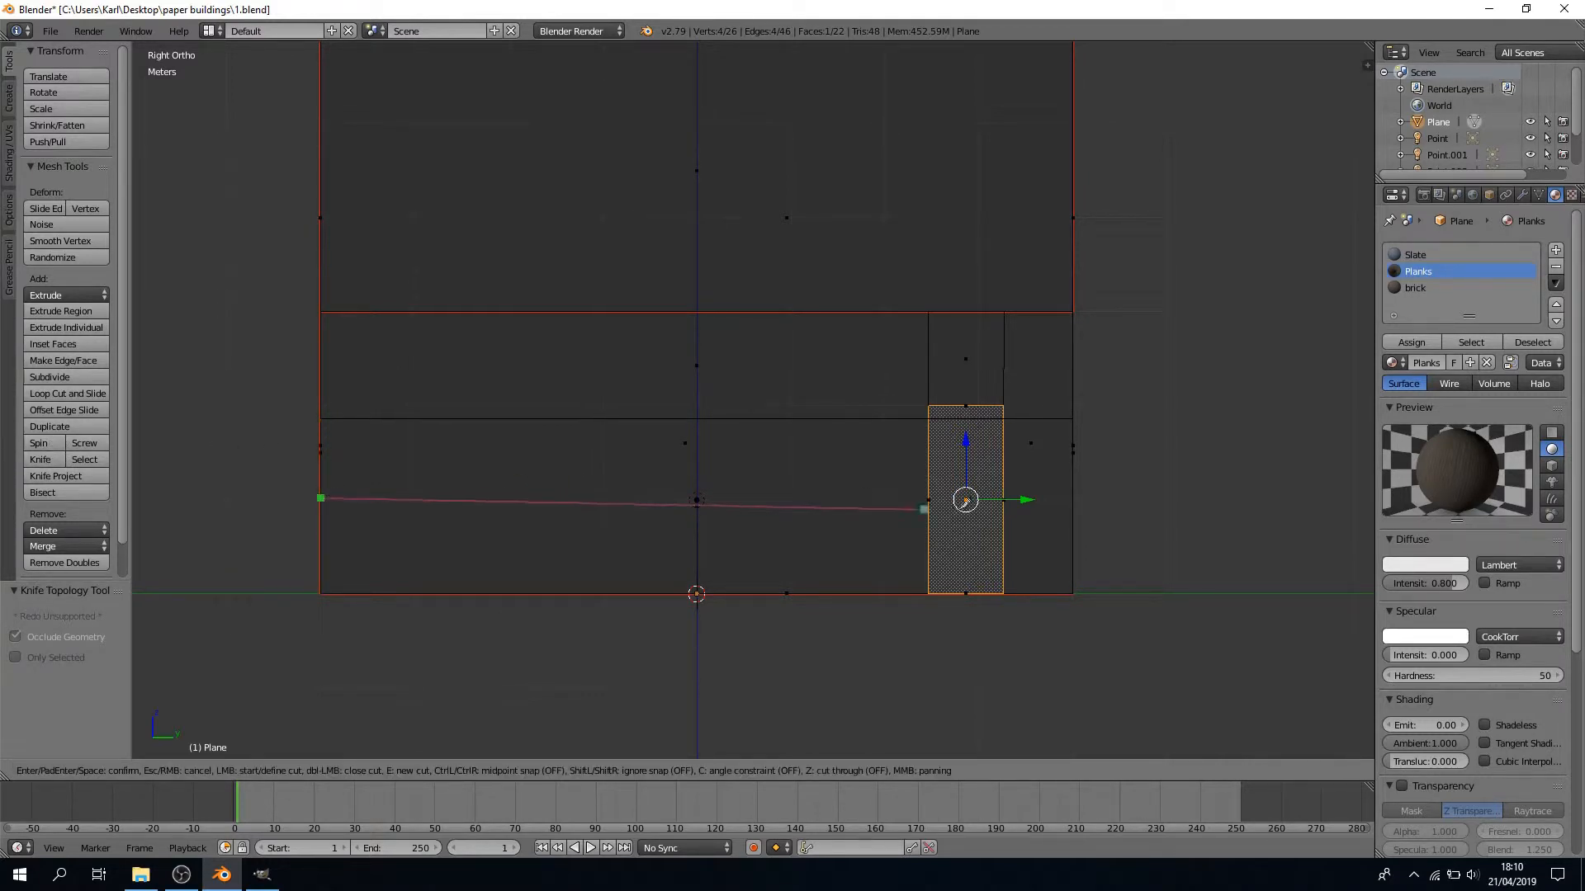
click(1072, 497)
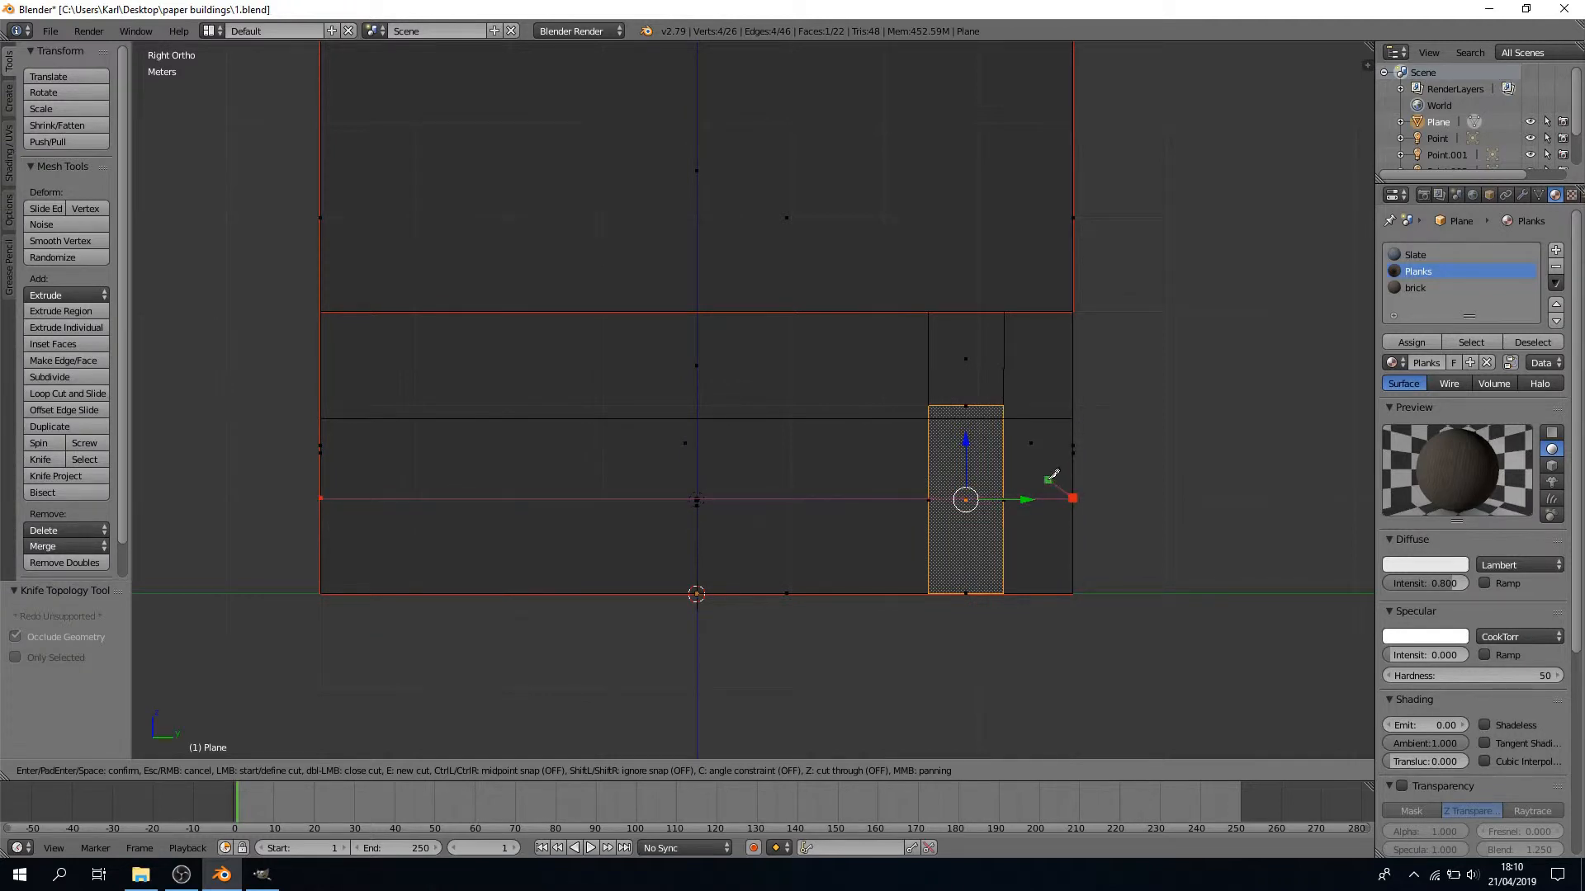
key(Return)
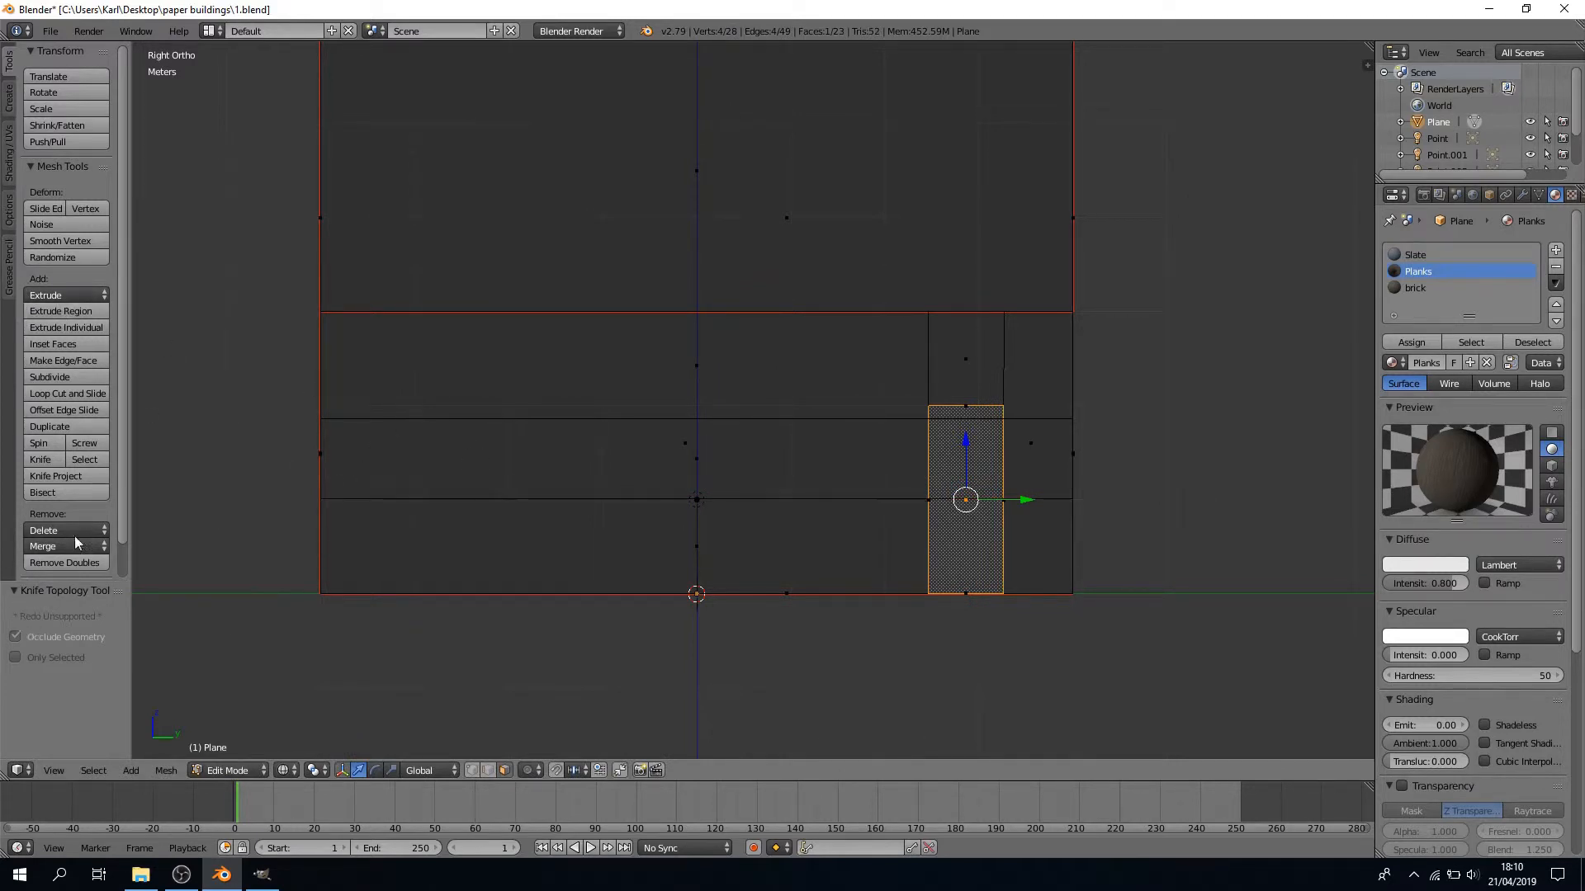
Cut a short vertical line with the Knife between the two horizontal cuts, near the wall end farthest from the door
click(40, 460)
click(415, 418)
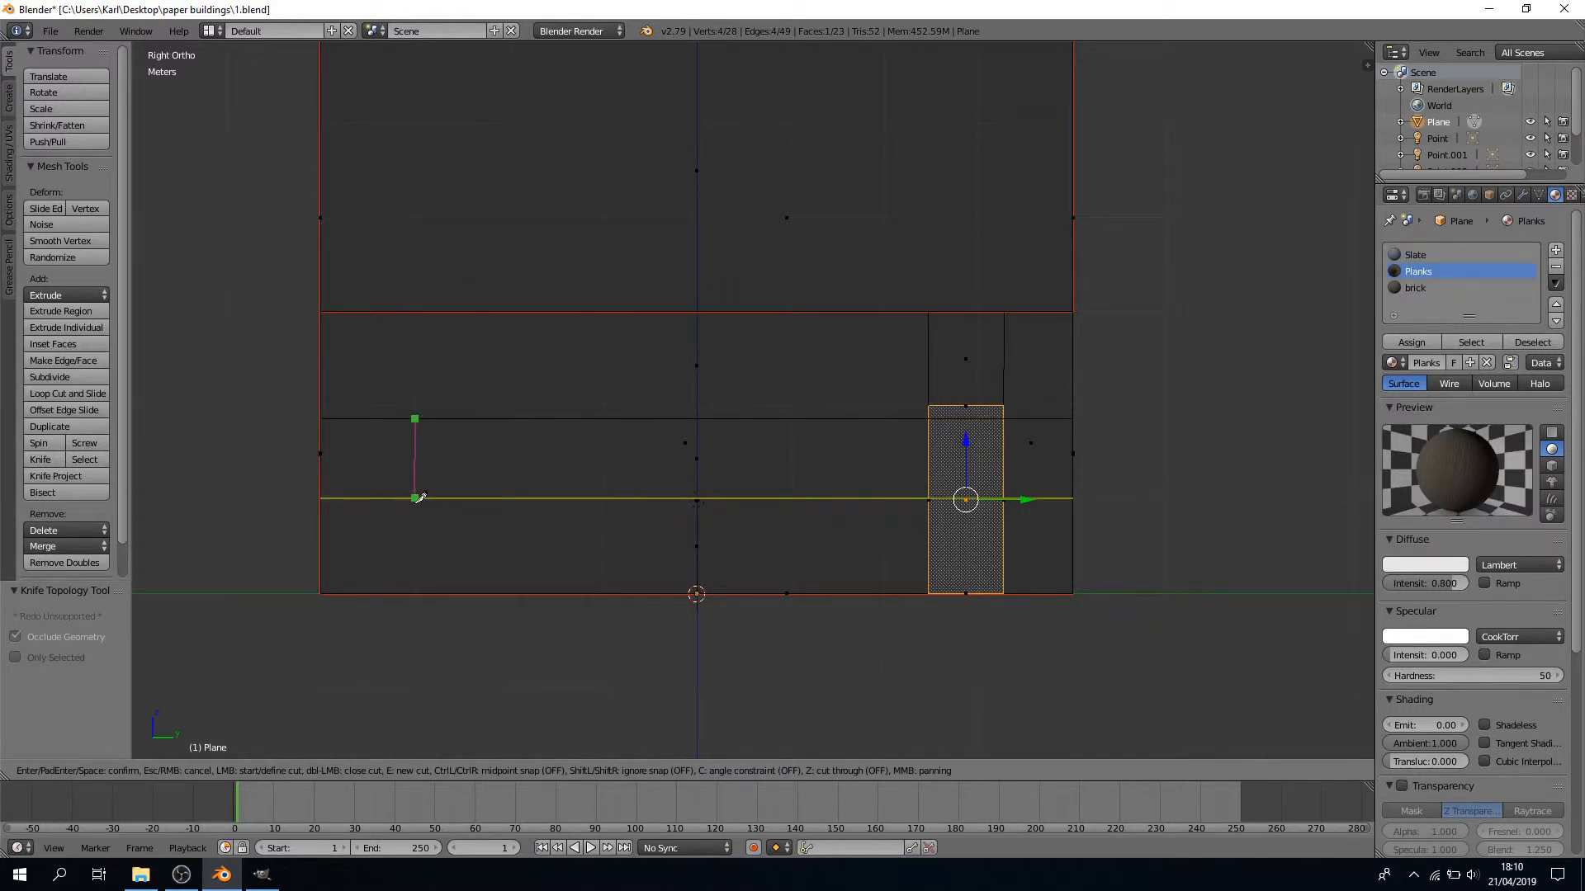
click(415, 498)
key(Return)
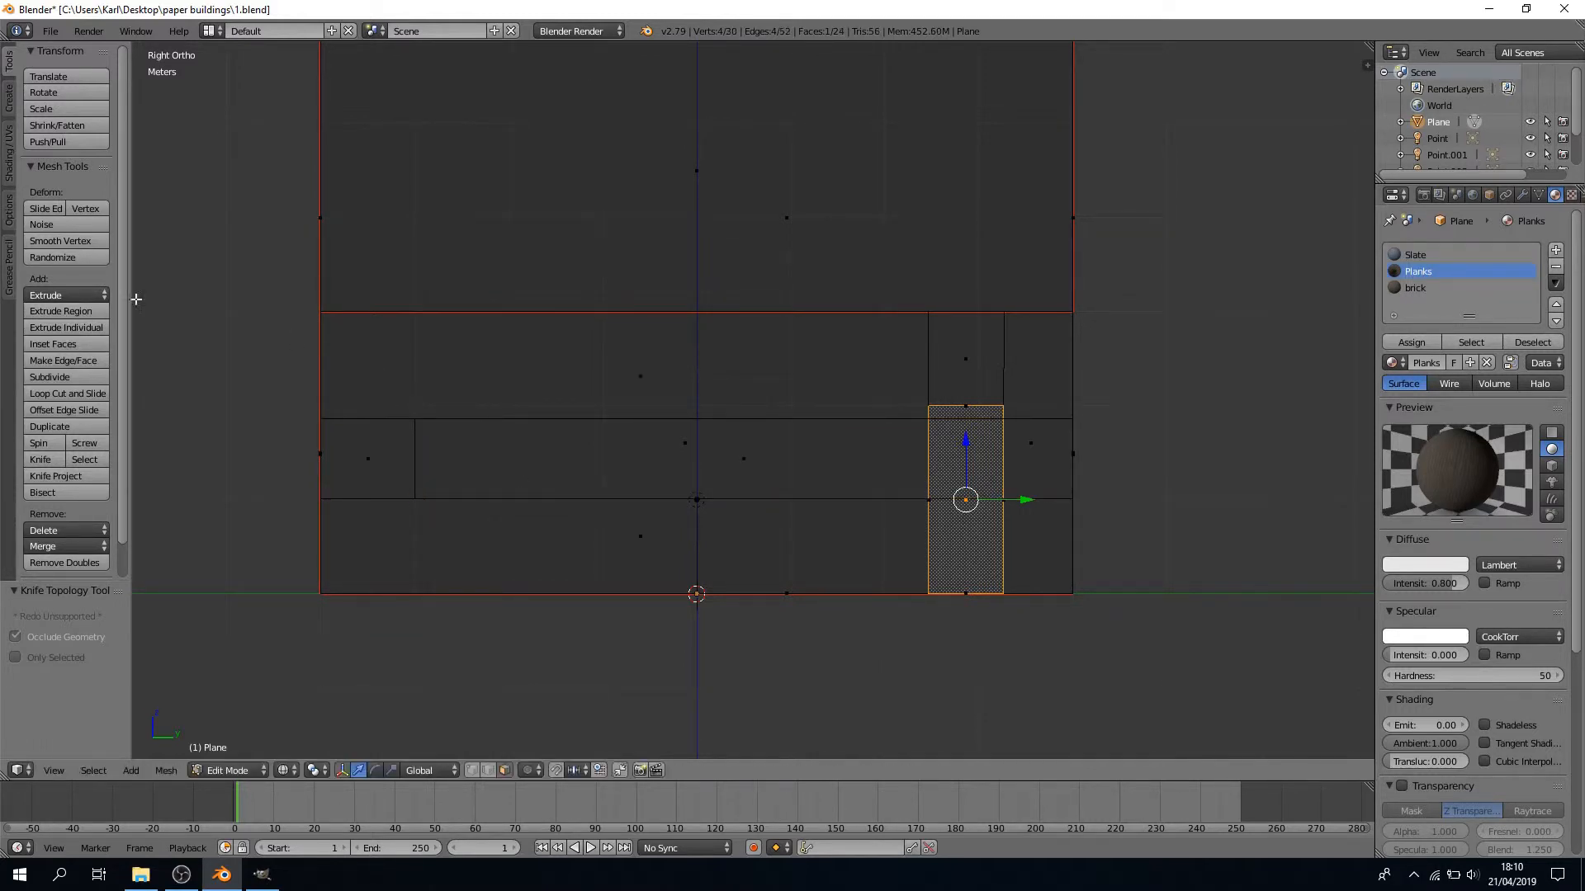
Cut a second short vertical line with the Knife between the two horizontal cuts to close off a nearly square window outline
click(40, 460)
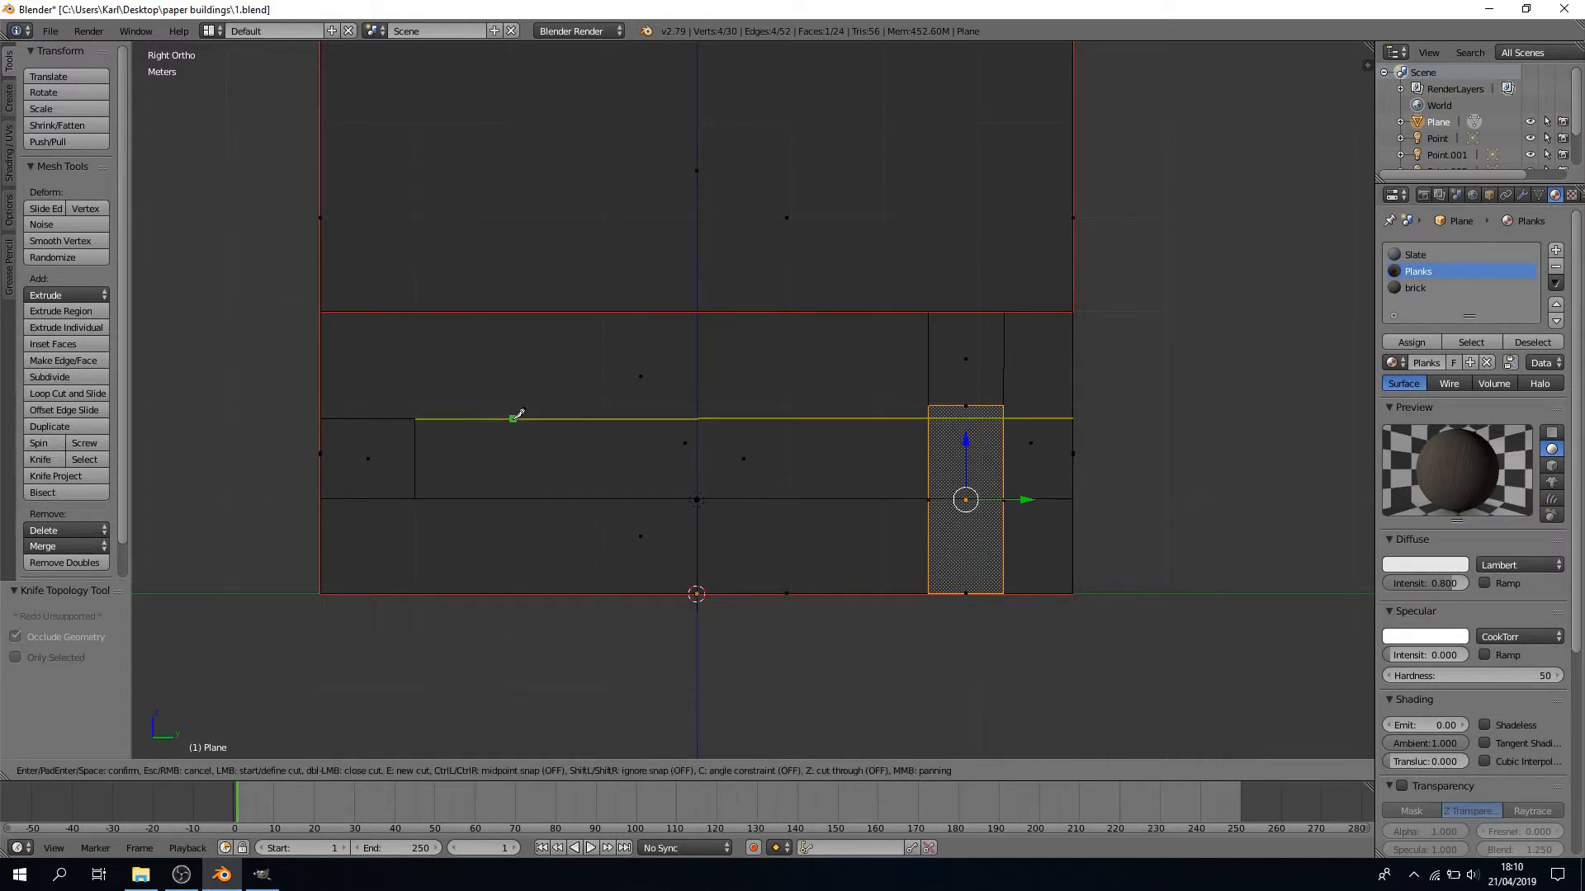
click(513, 418)
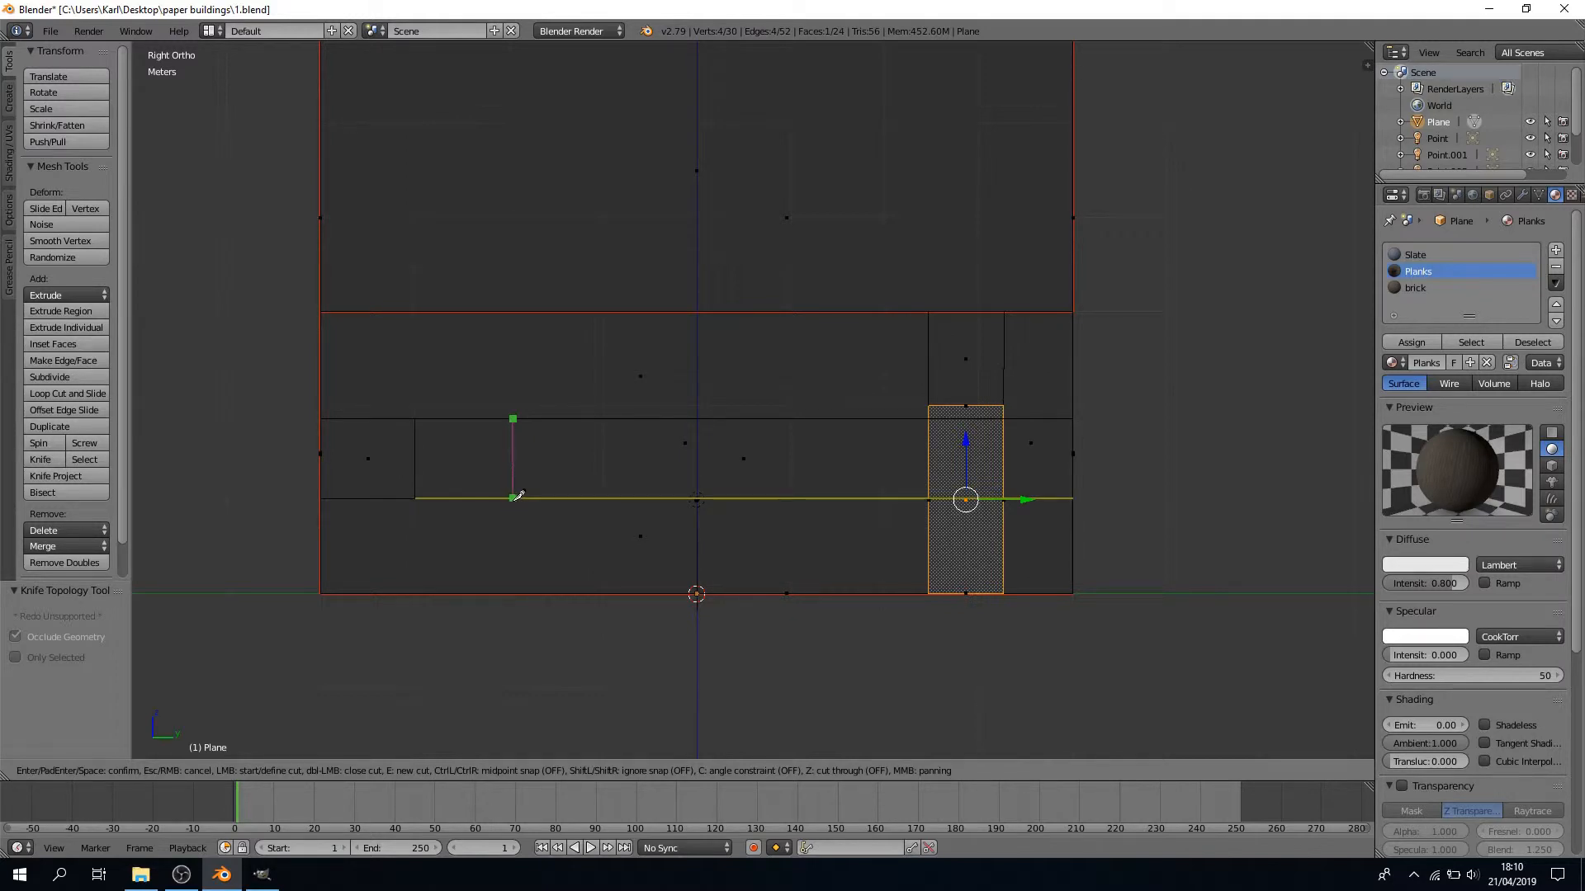
click(514, 497)
key(Return)
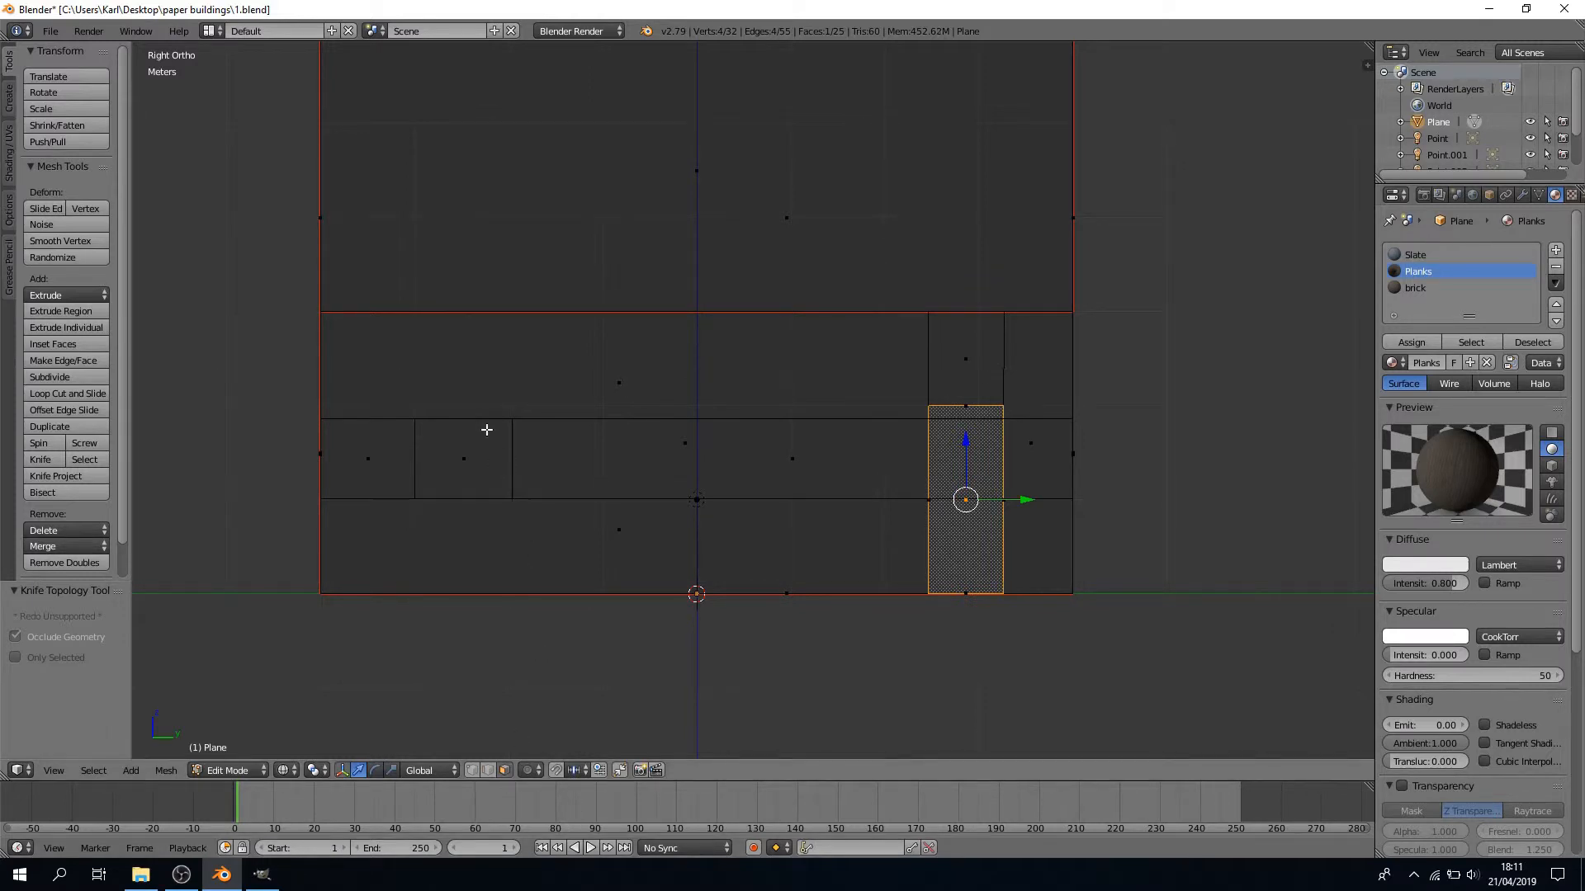
Extrude the window face about 15.5 cm inward to recess it into the wall
right_click(462, 460)
middle_drag(245, 516, 338, 565)
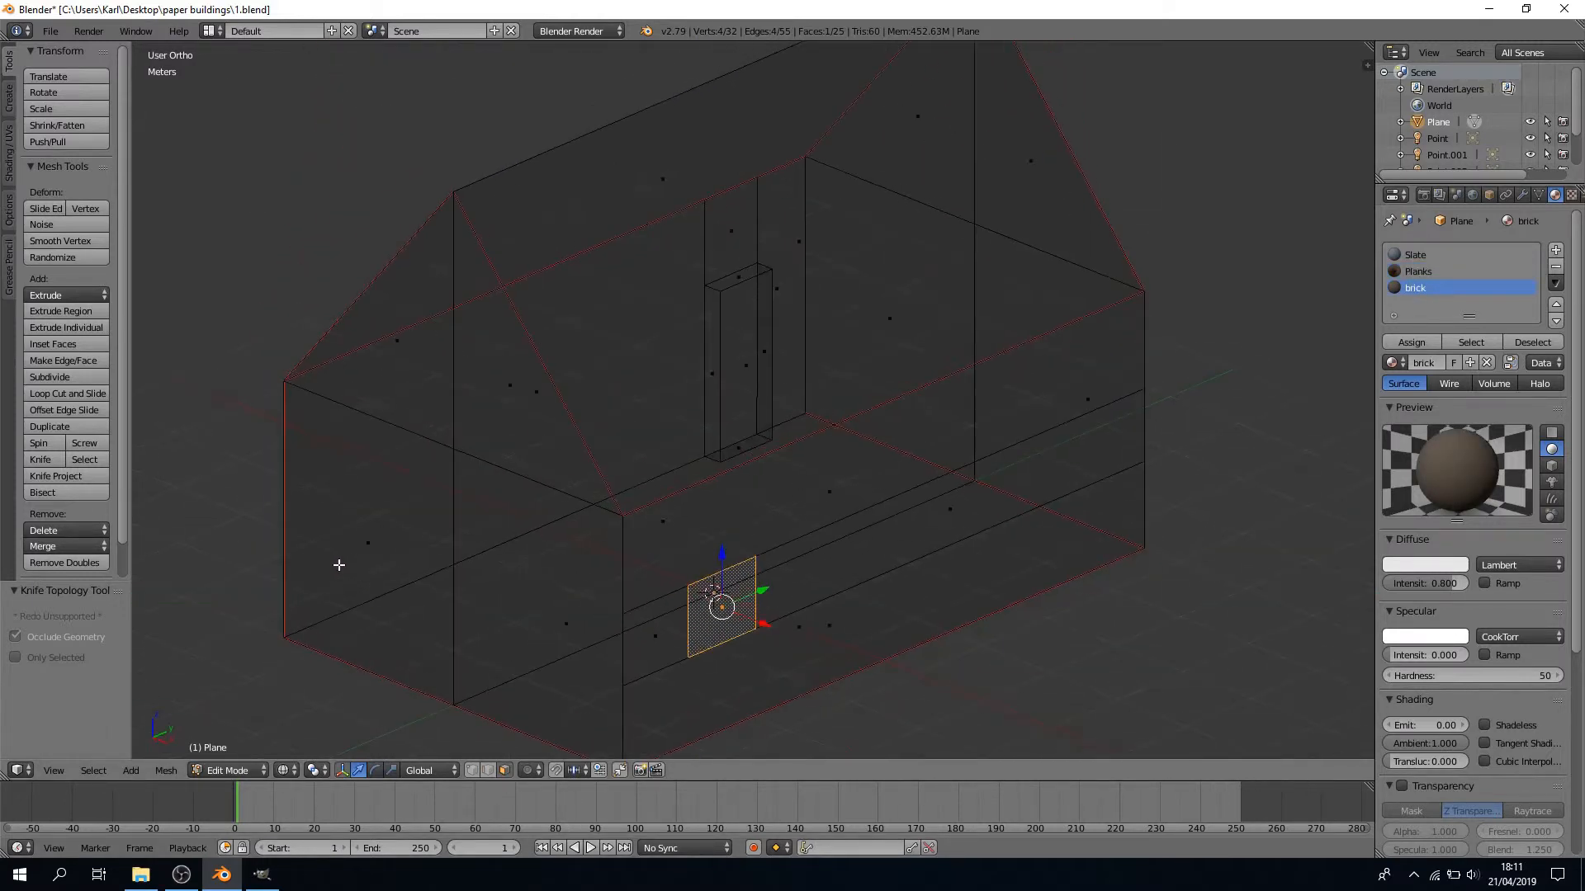
click(53, 312)
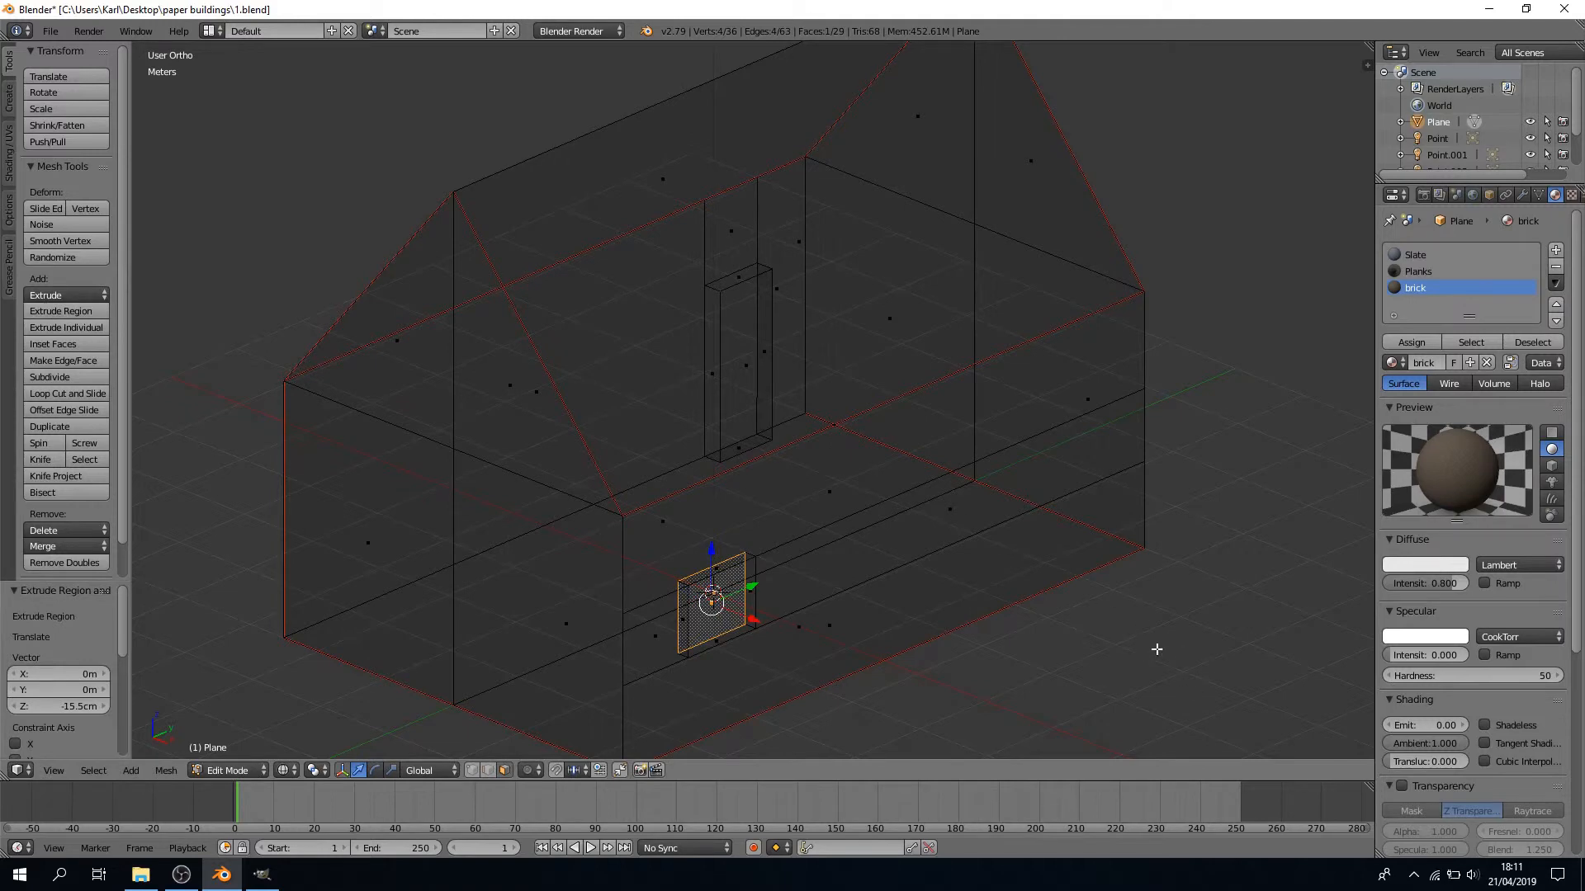
Add a new material slot with a new material for the window and set its specular intensity to 0
middle_drag(1156, 649, 1067, 631)
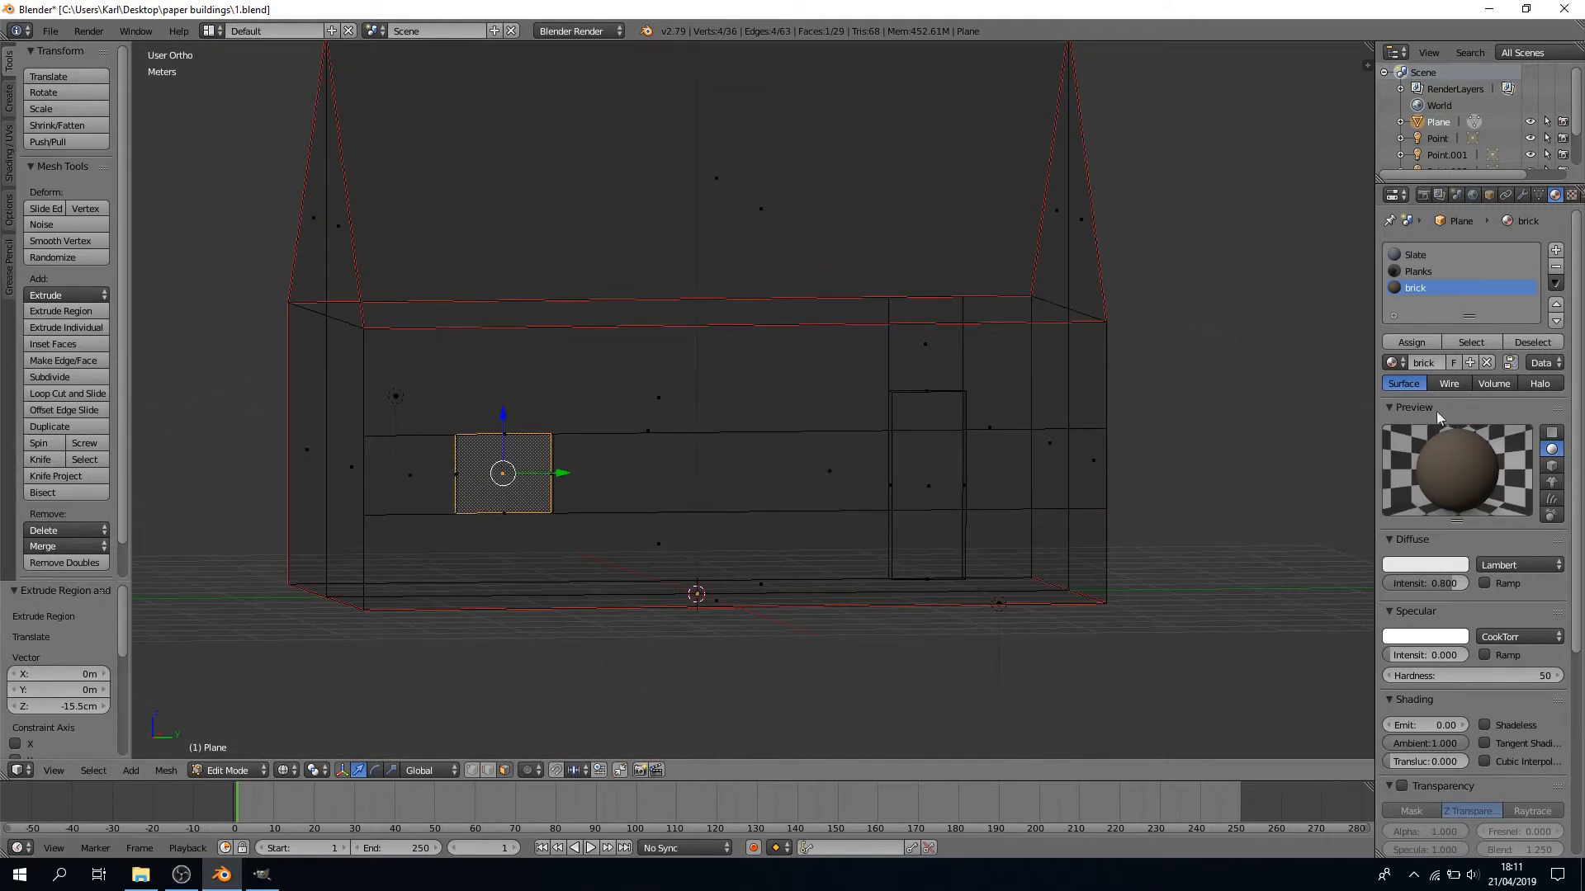
click(1556, 250)
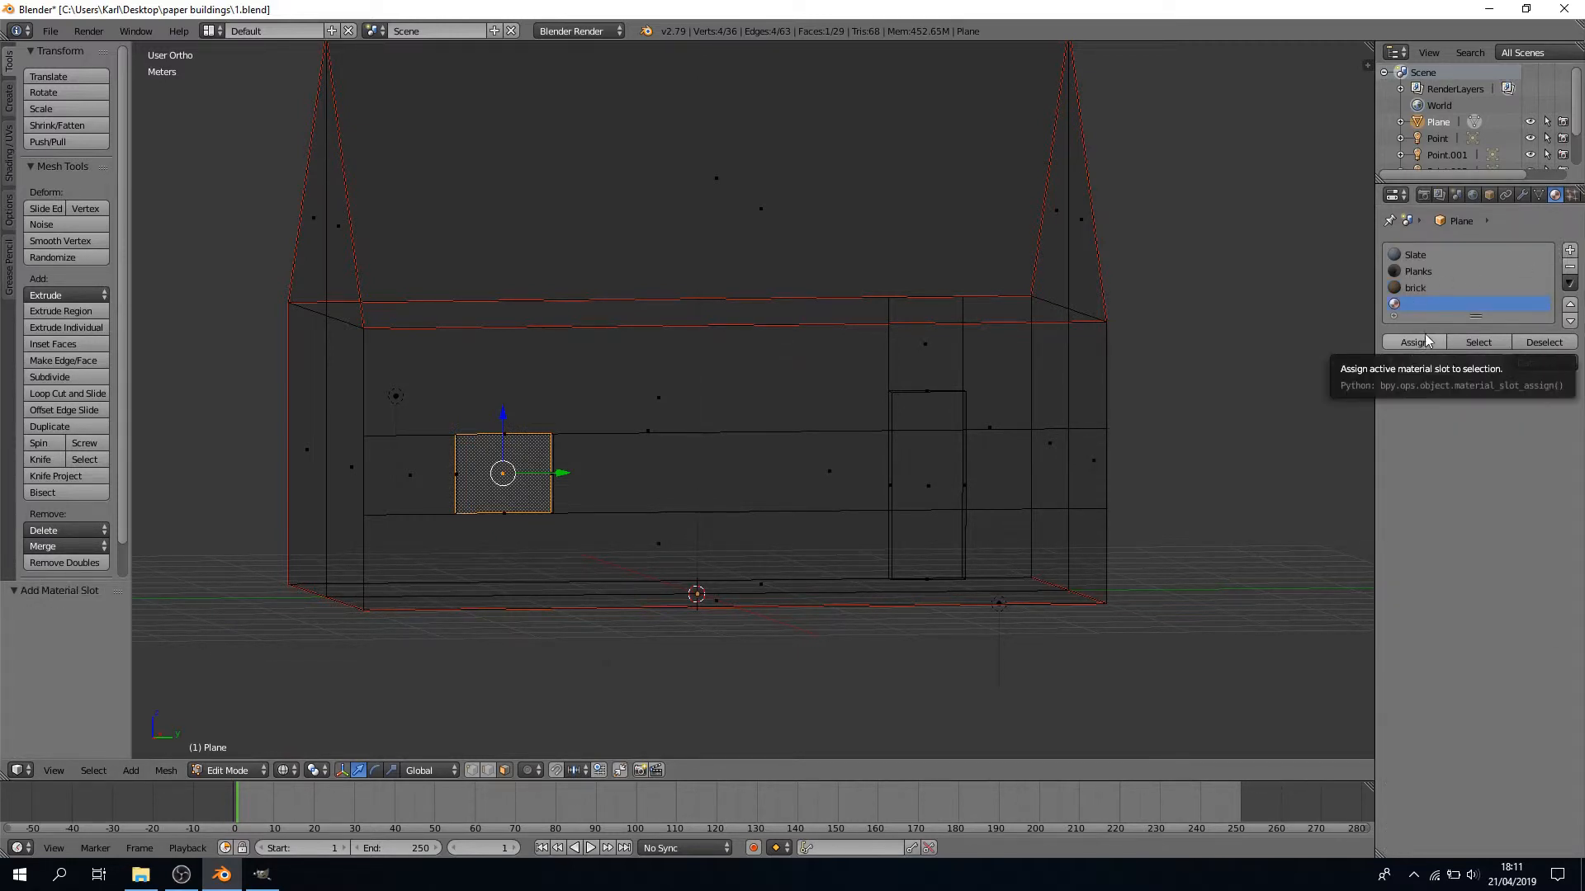
click(1447, 365)
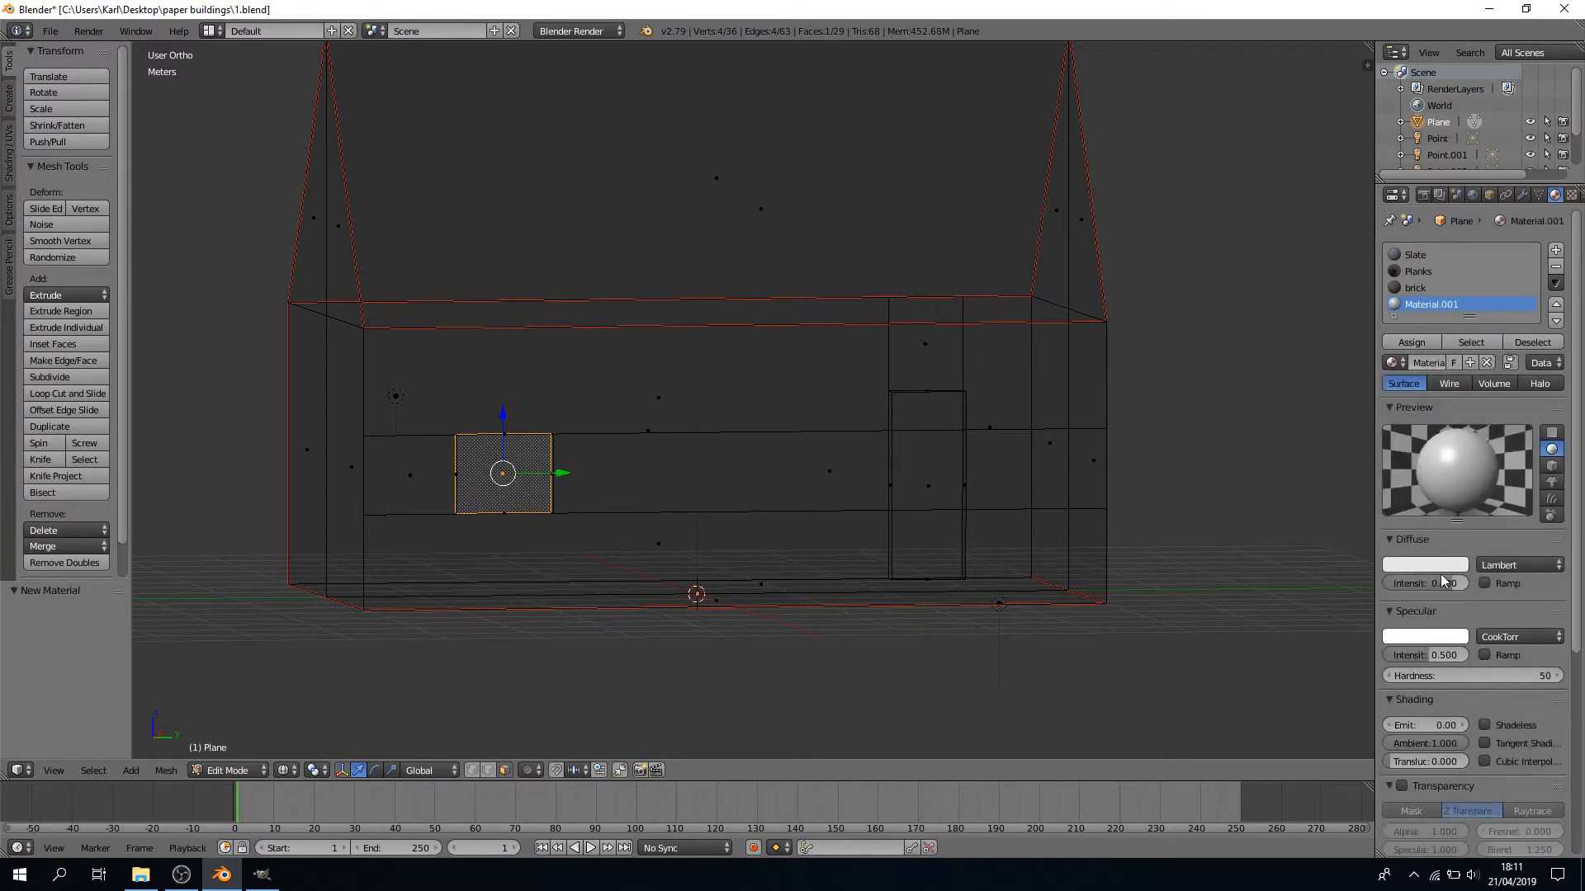
click(1421, 654)
text(0)
key(Return)
Make the new material's diffuse colour black and assign it to the recessed window face
click(1444, 568)
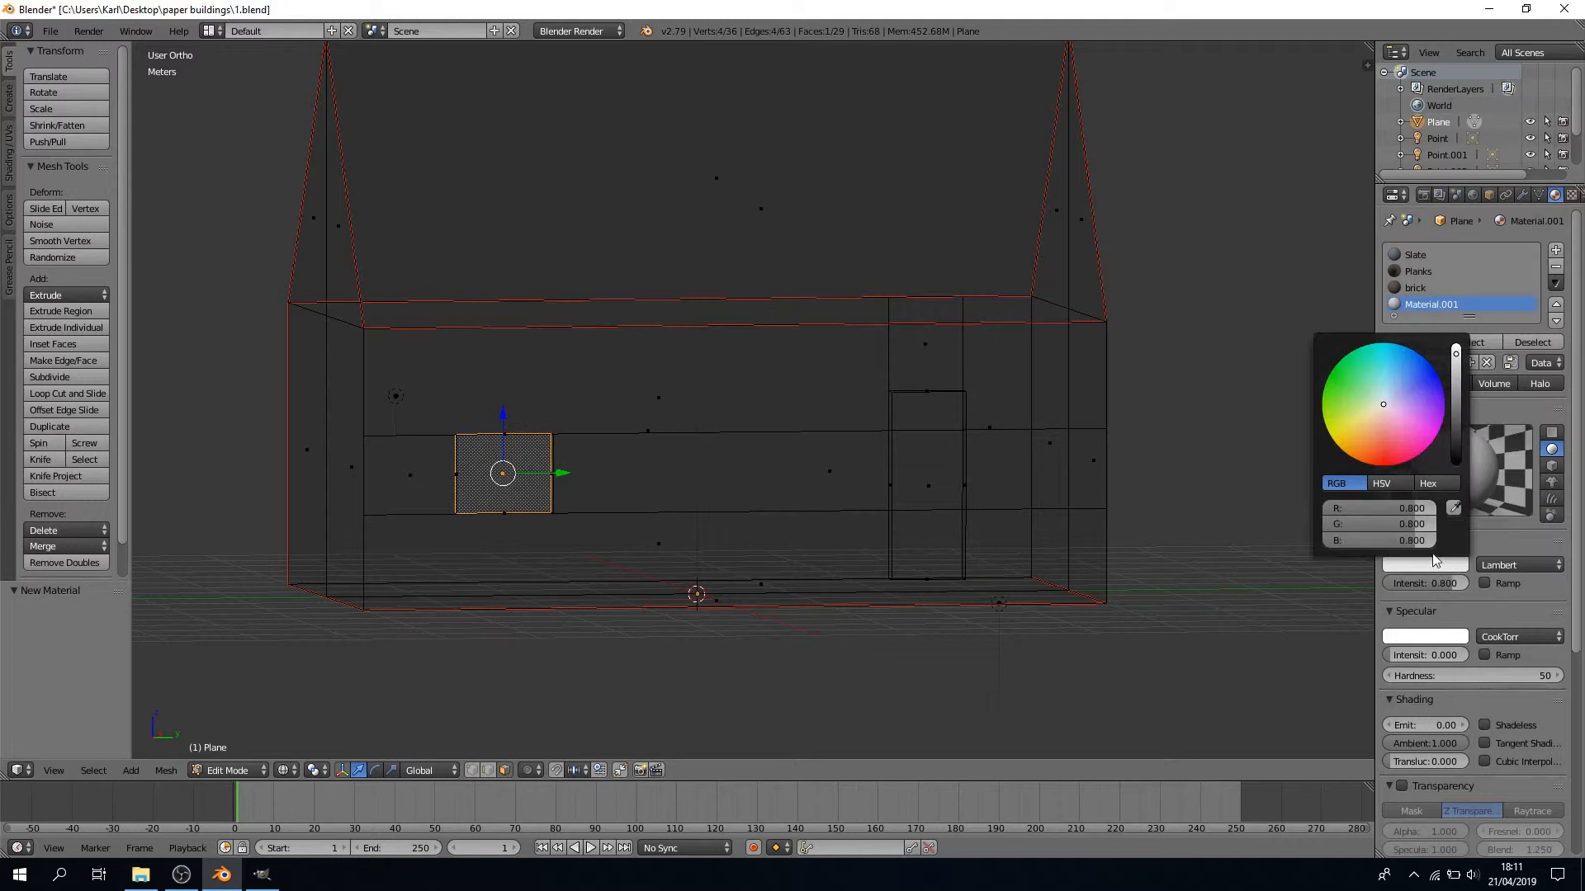
click(1455, 440)
click(1455, 462)
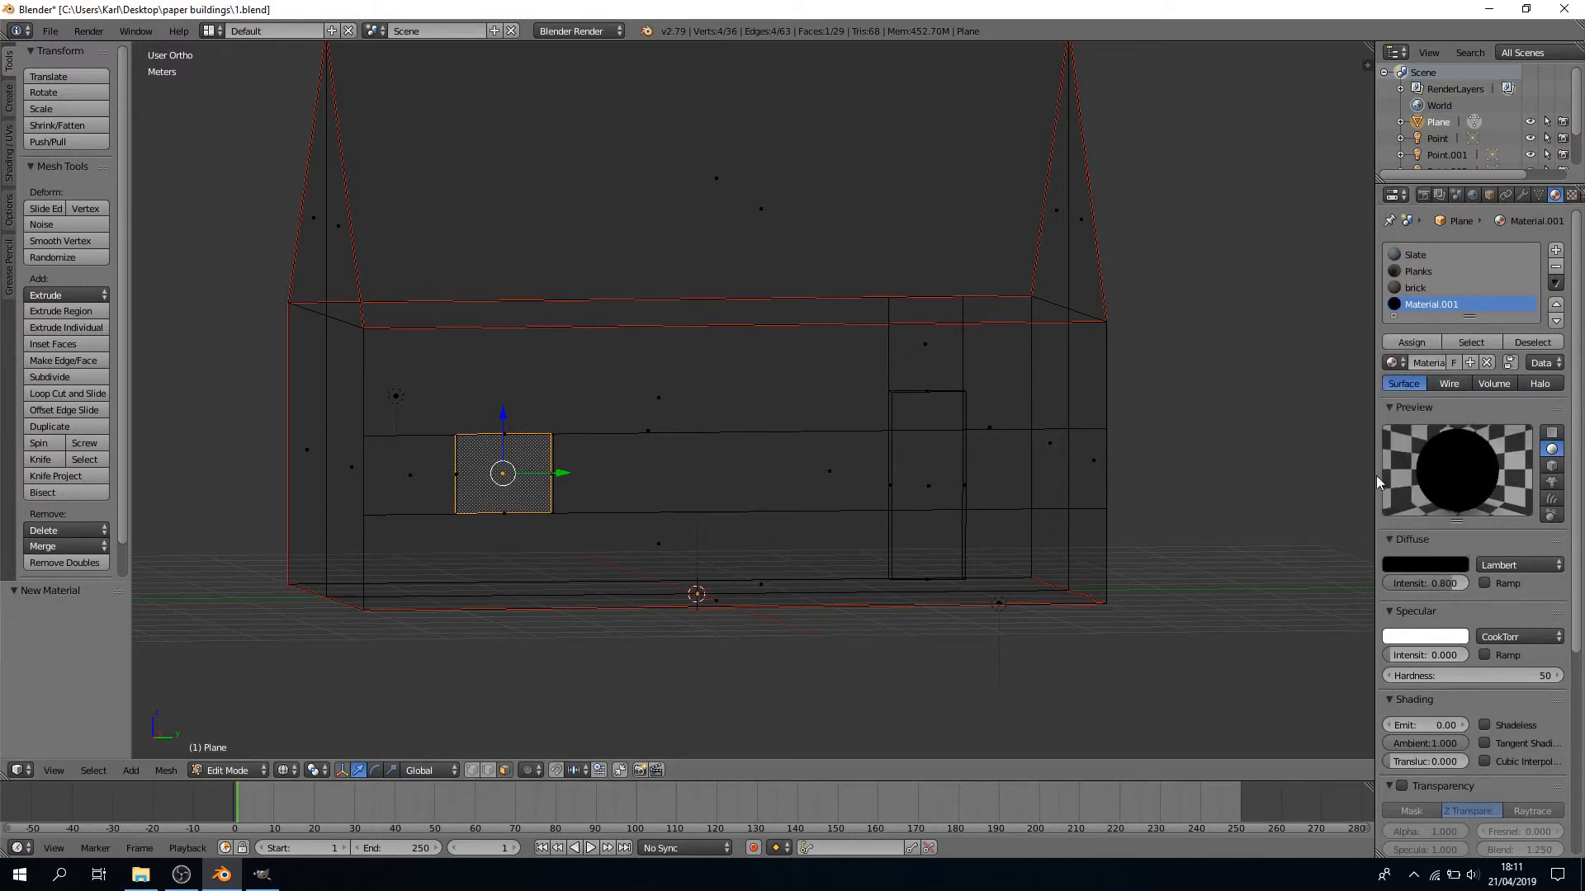
click(1411, 341)
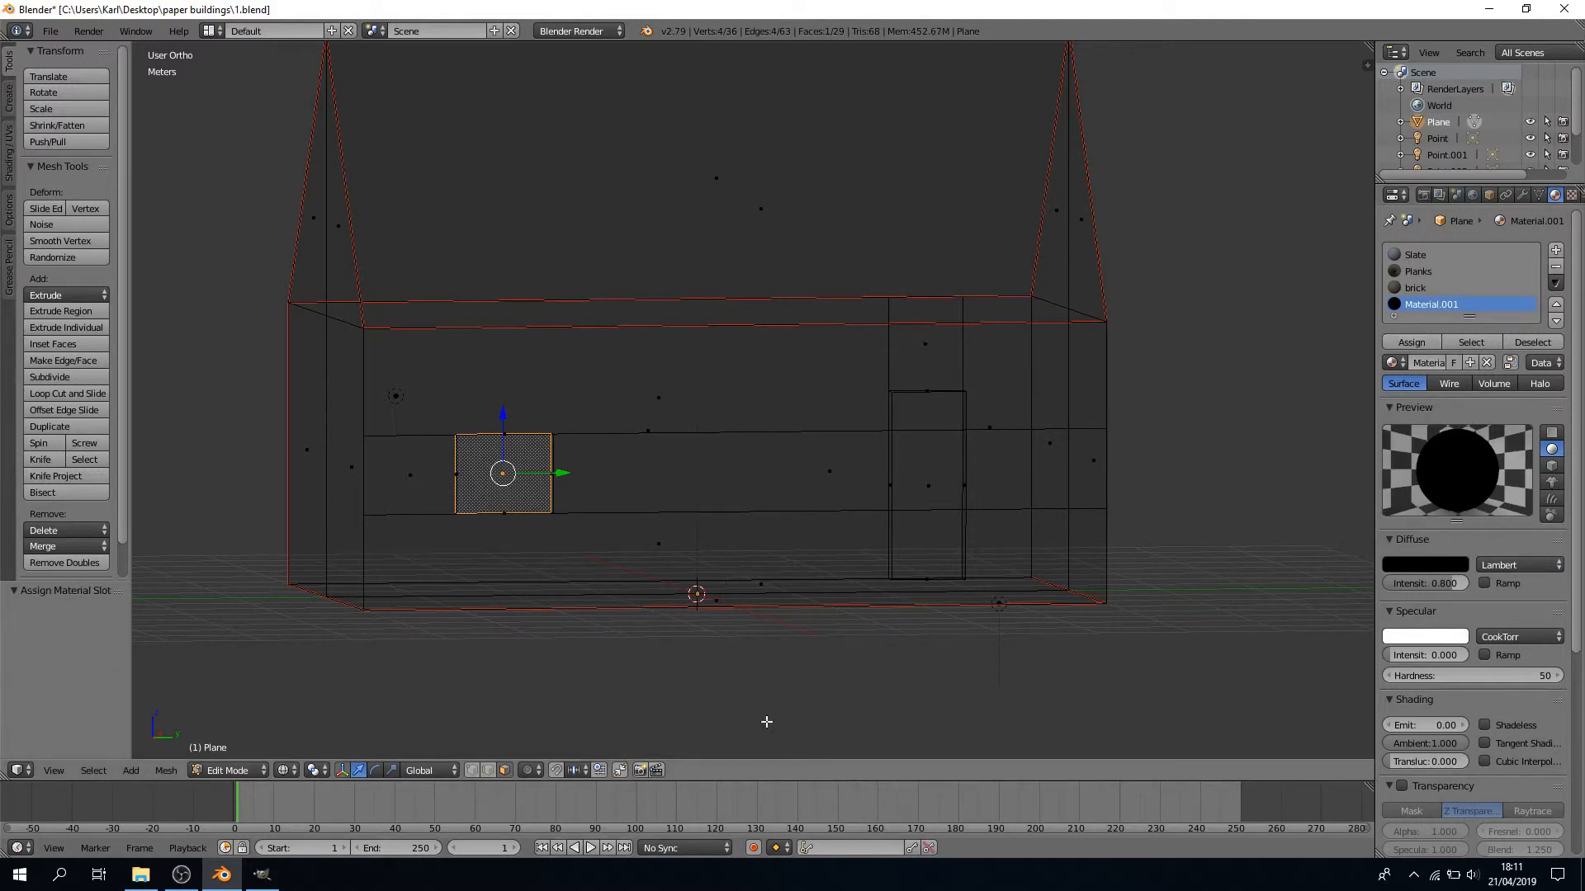
Show the house in perspective in Object Mode with Rendered shading and examine its roof and walls
middle_drag(766, 721, 505, 601)
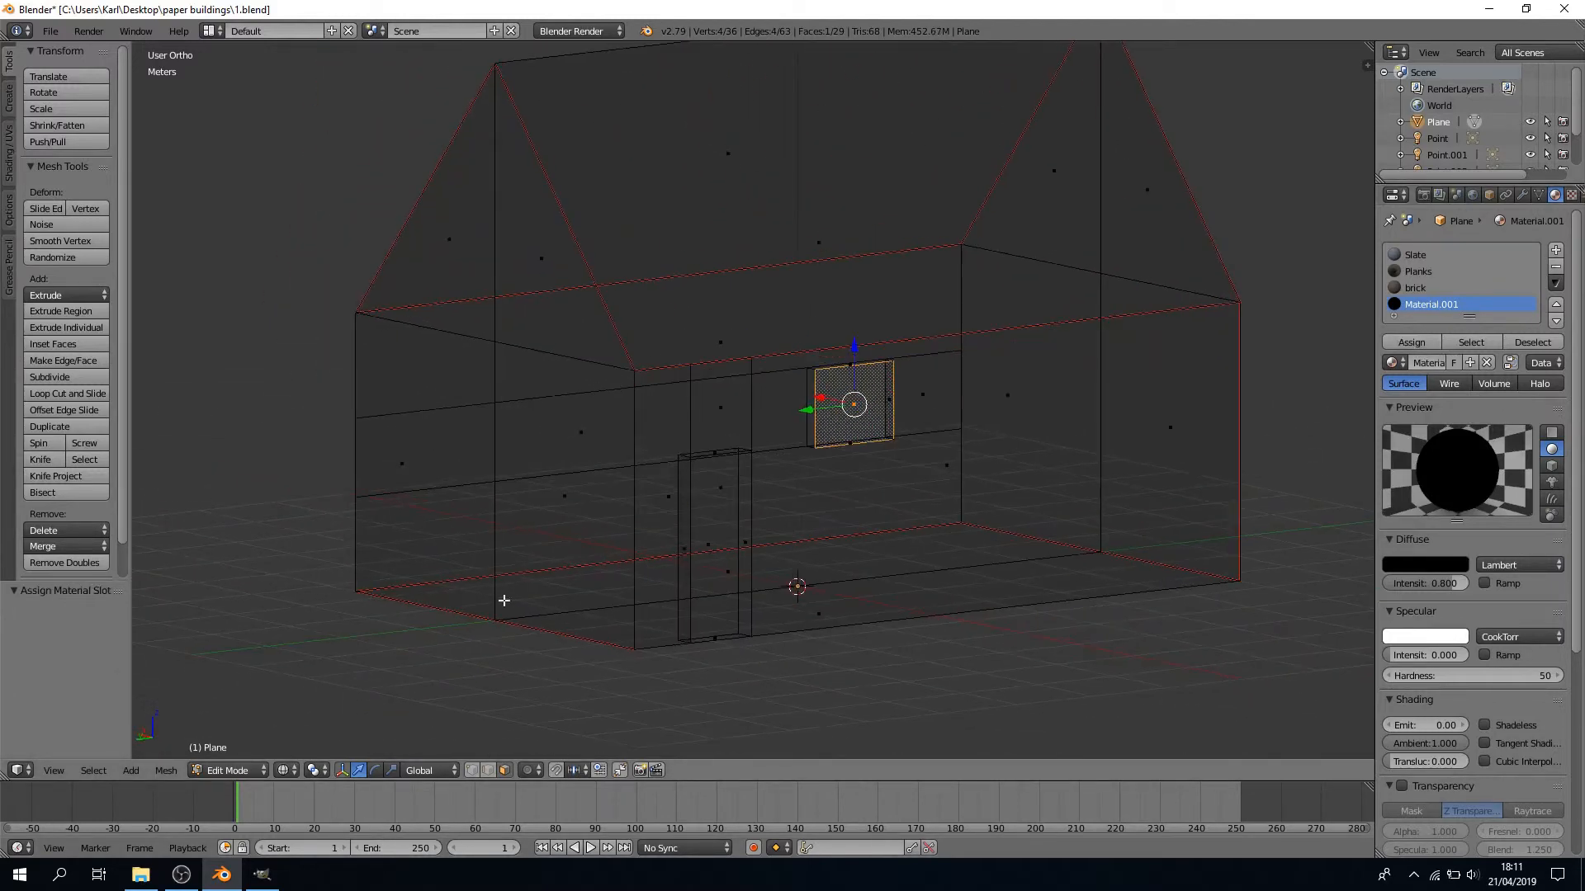
scroll(505, 601, down, 2)
middle_drag(548, 672, 641, 676)
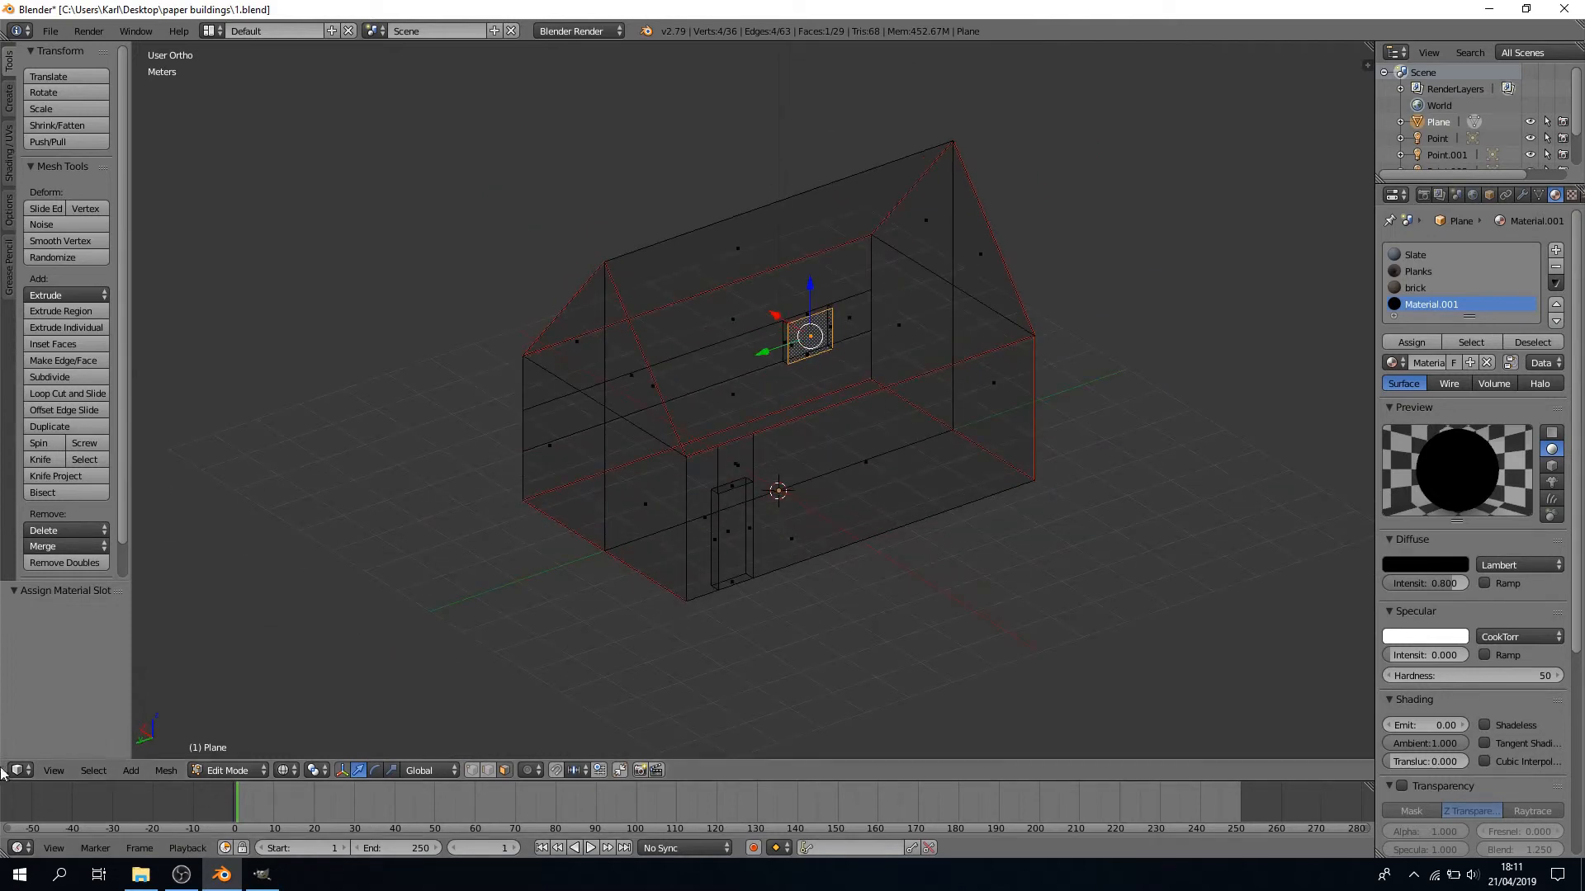
click(55, 770)
click(97, 572)
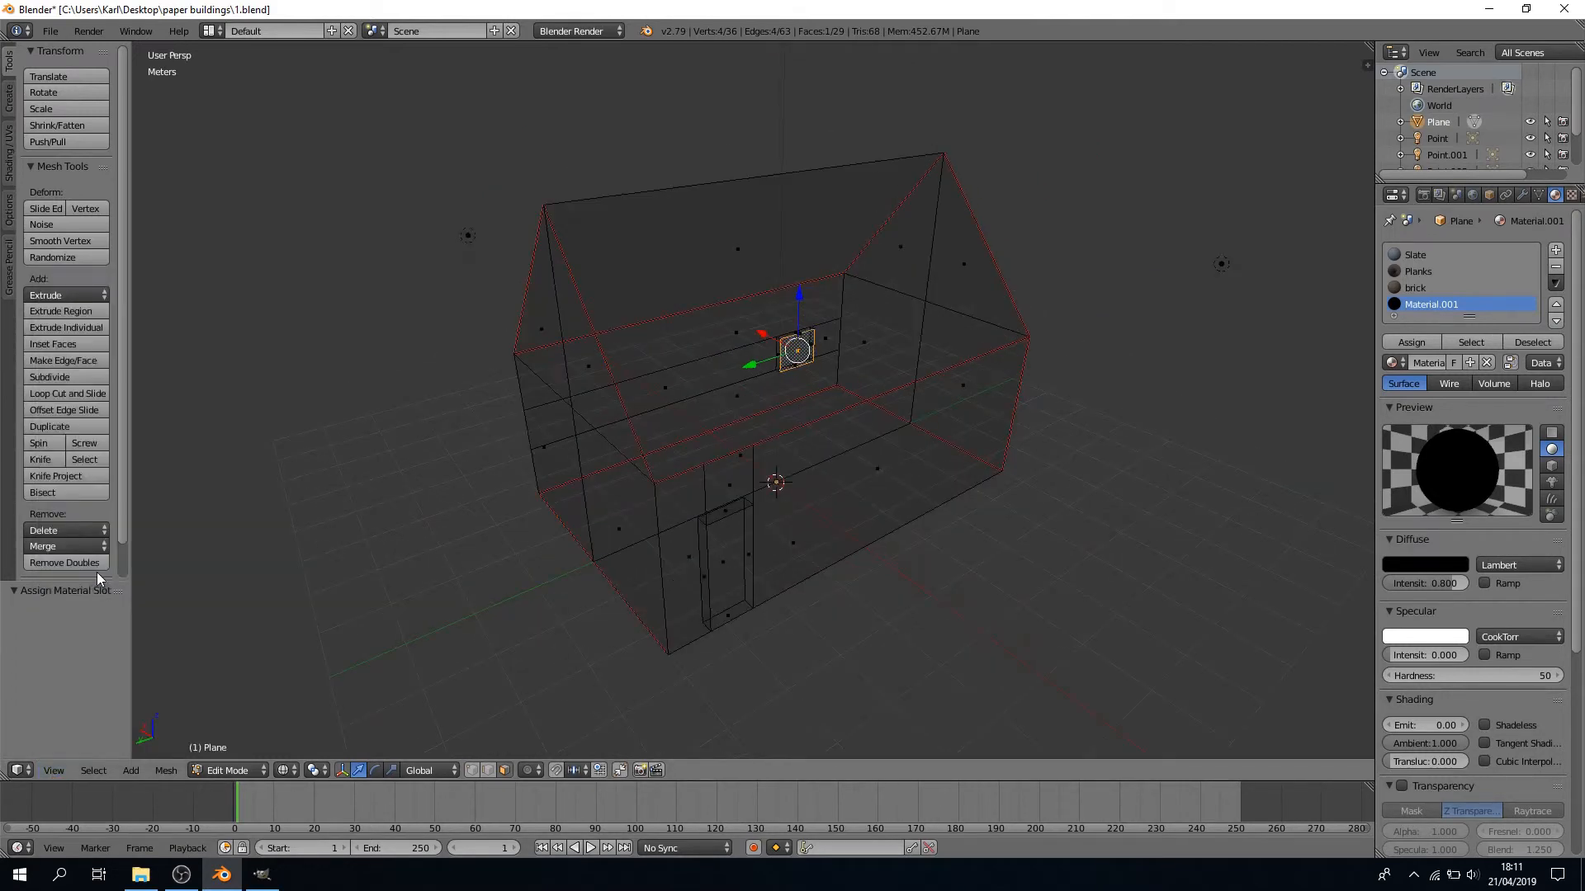
click(232, 770)
click(230, 751)
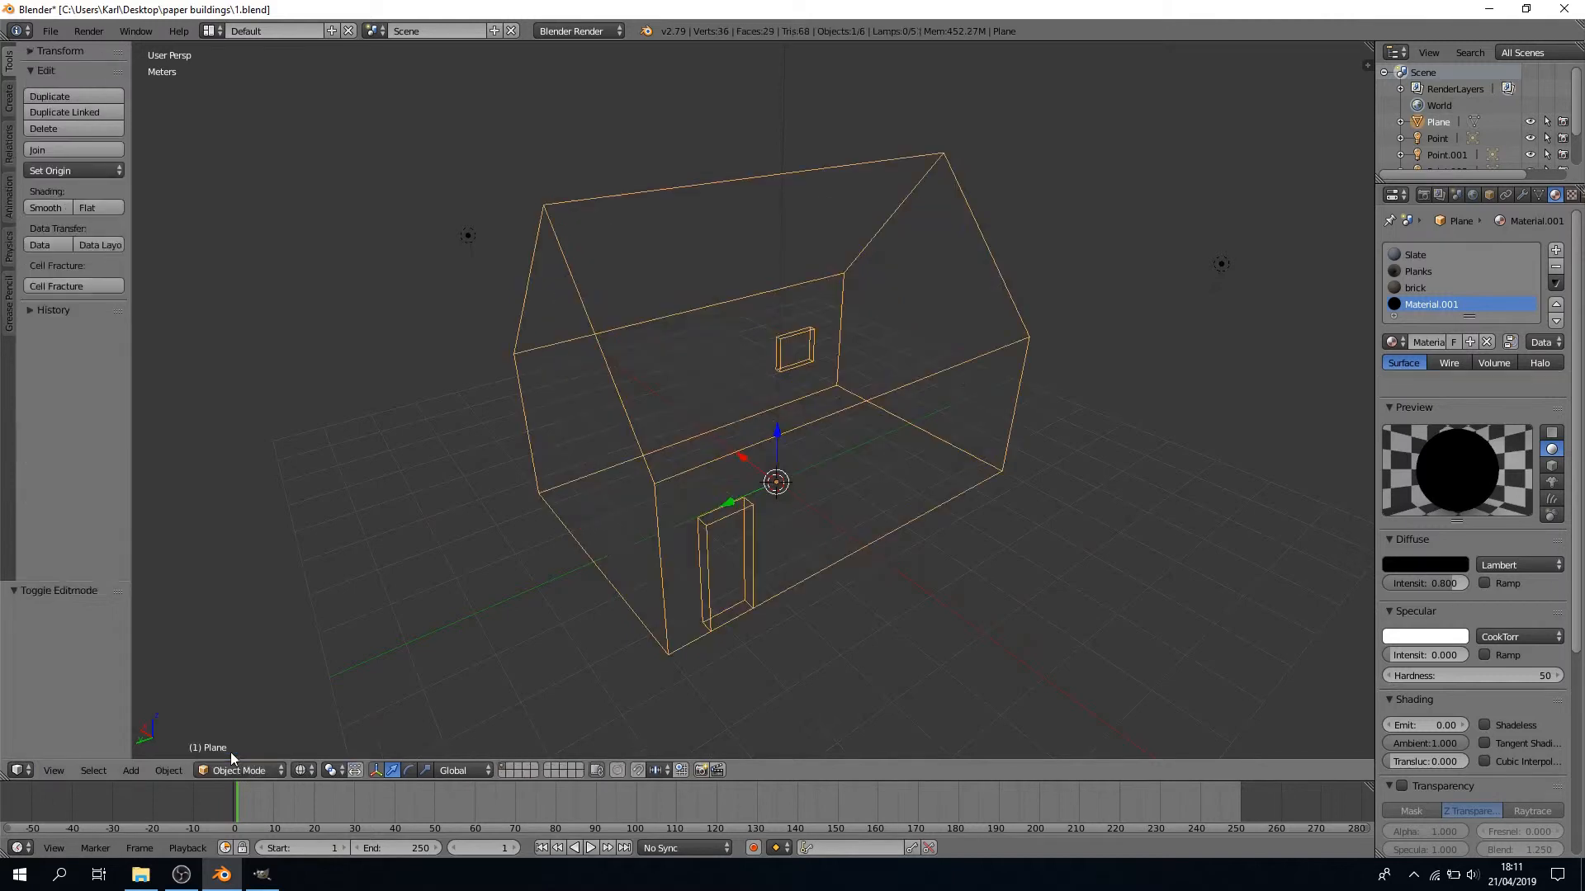
click(302, 770)
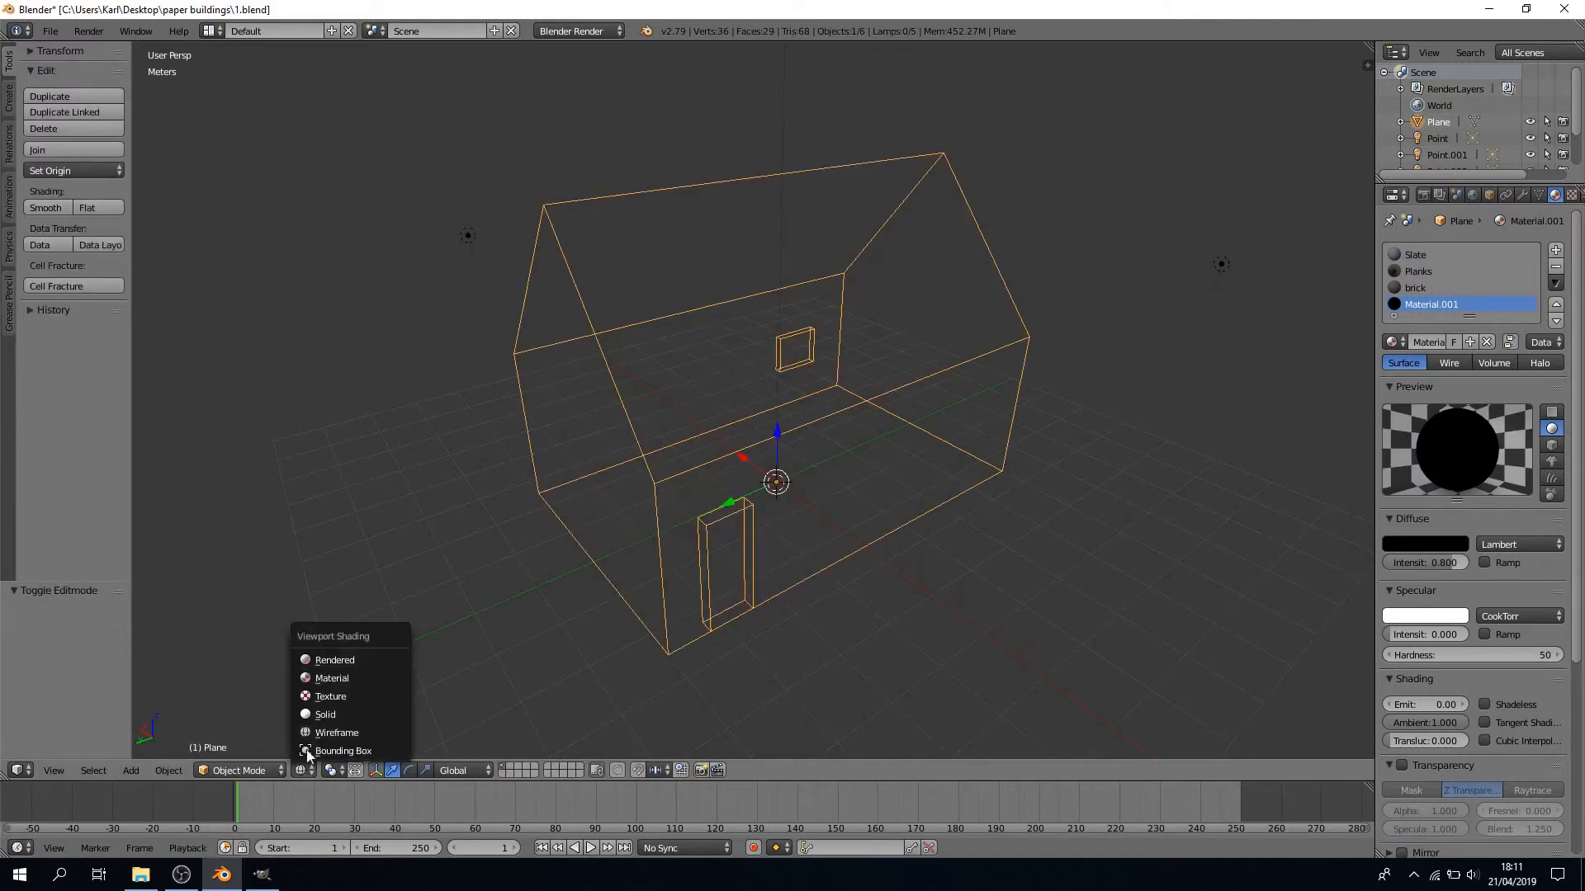
click(335, 661)
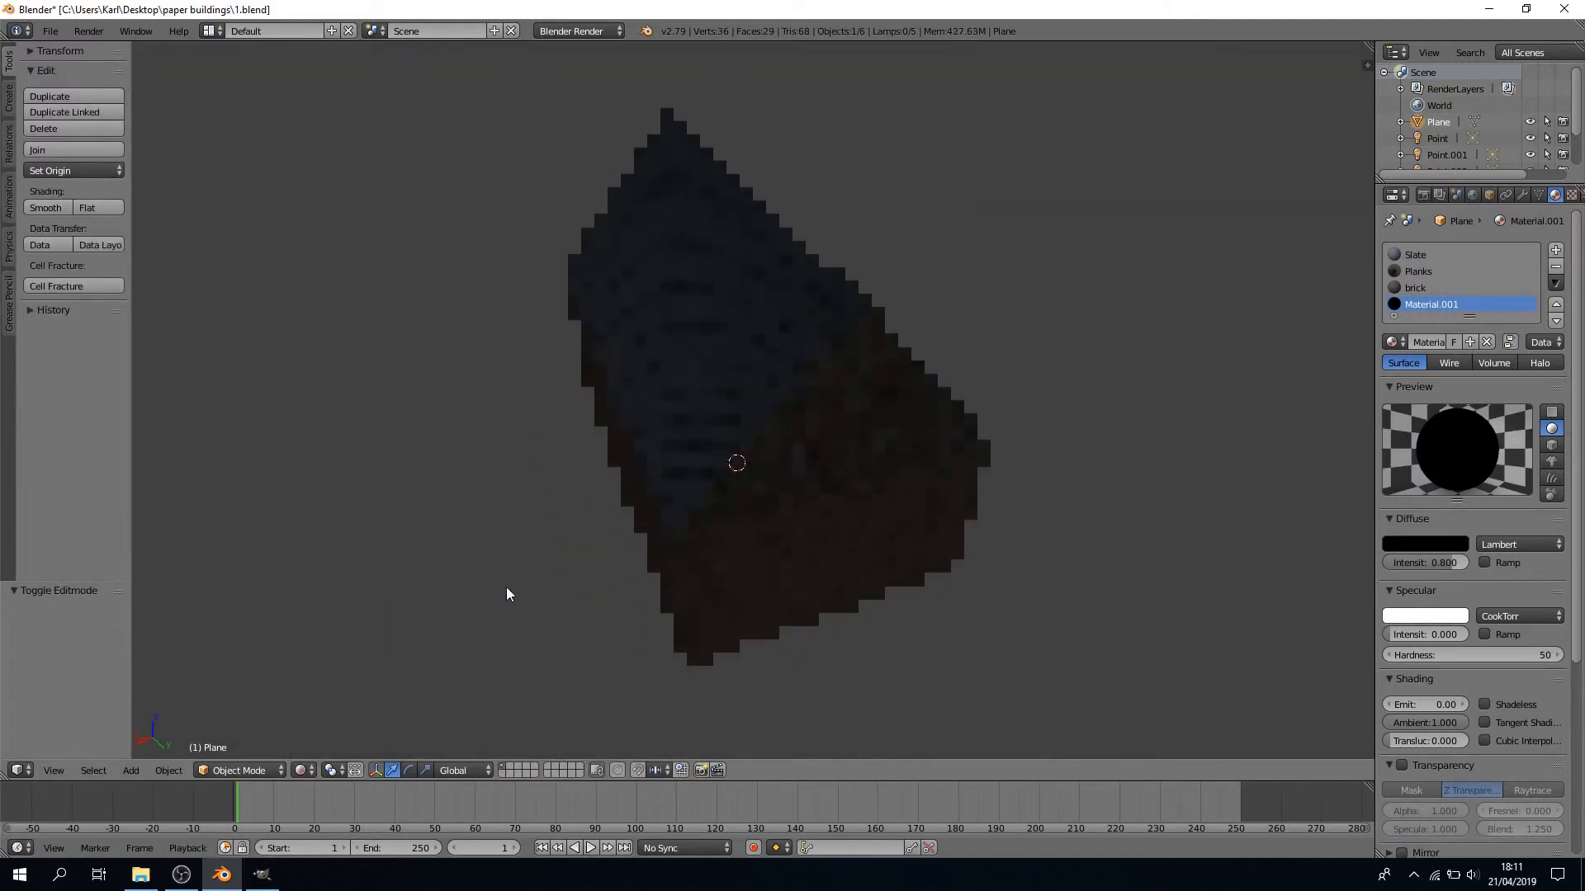
middle_drag(507, 594, 913, 577)
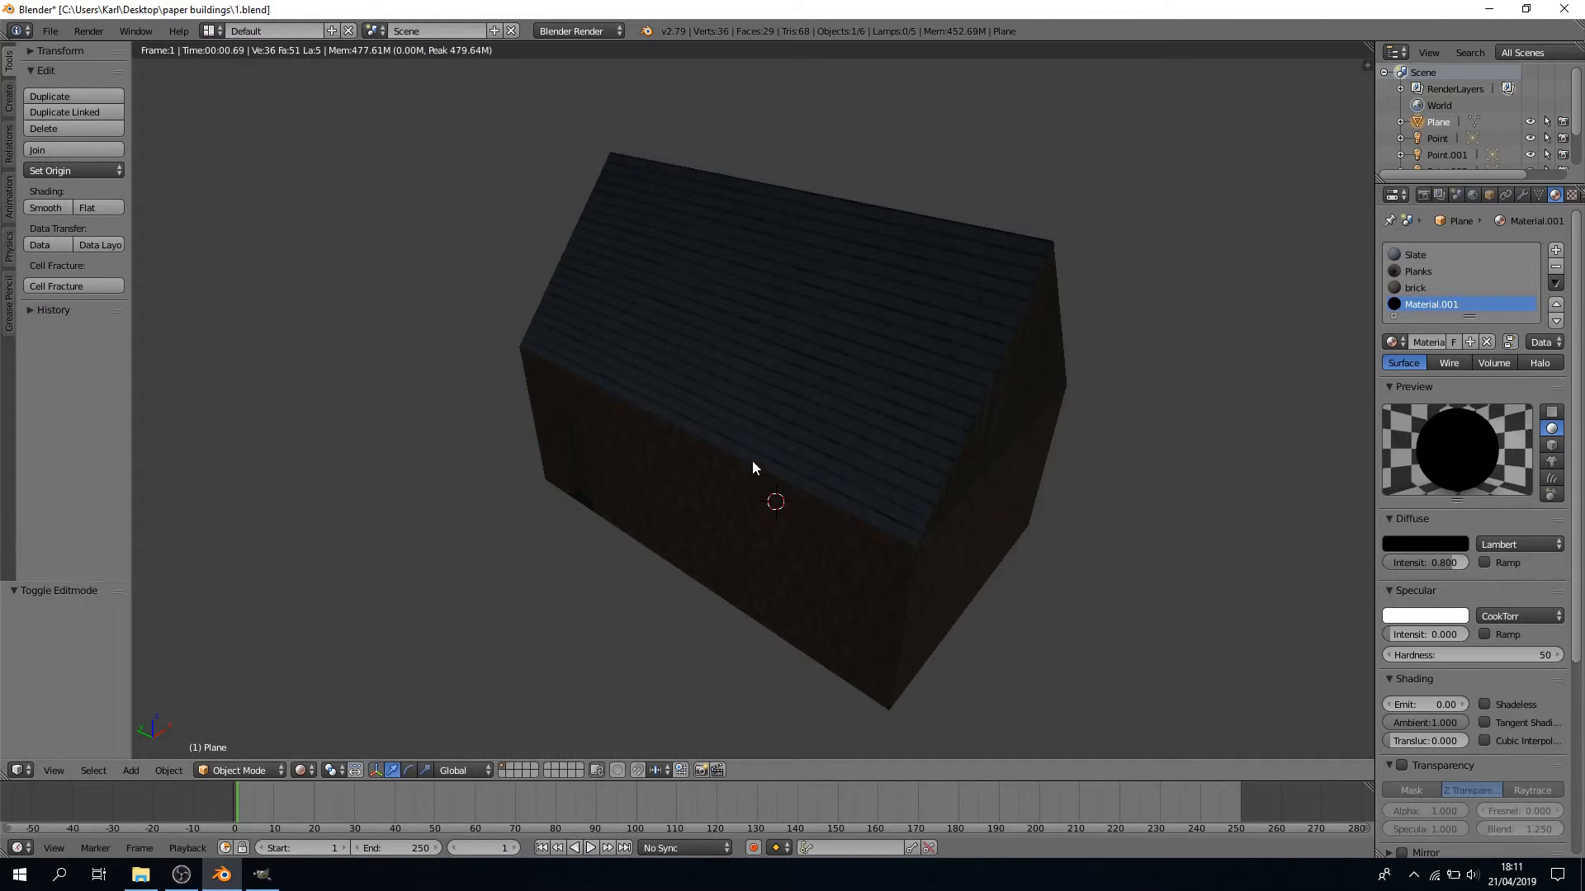
Return to Edit Mode with Material shading and select the whole house mesh
click(231, 770)
click(236, 732)
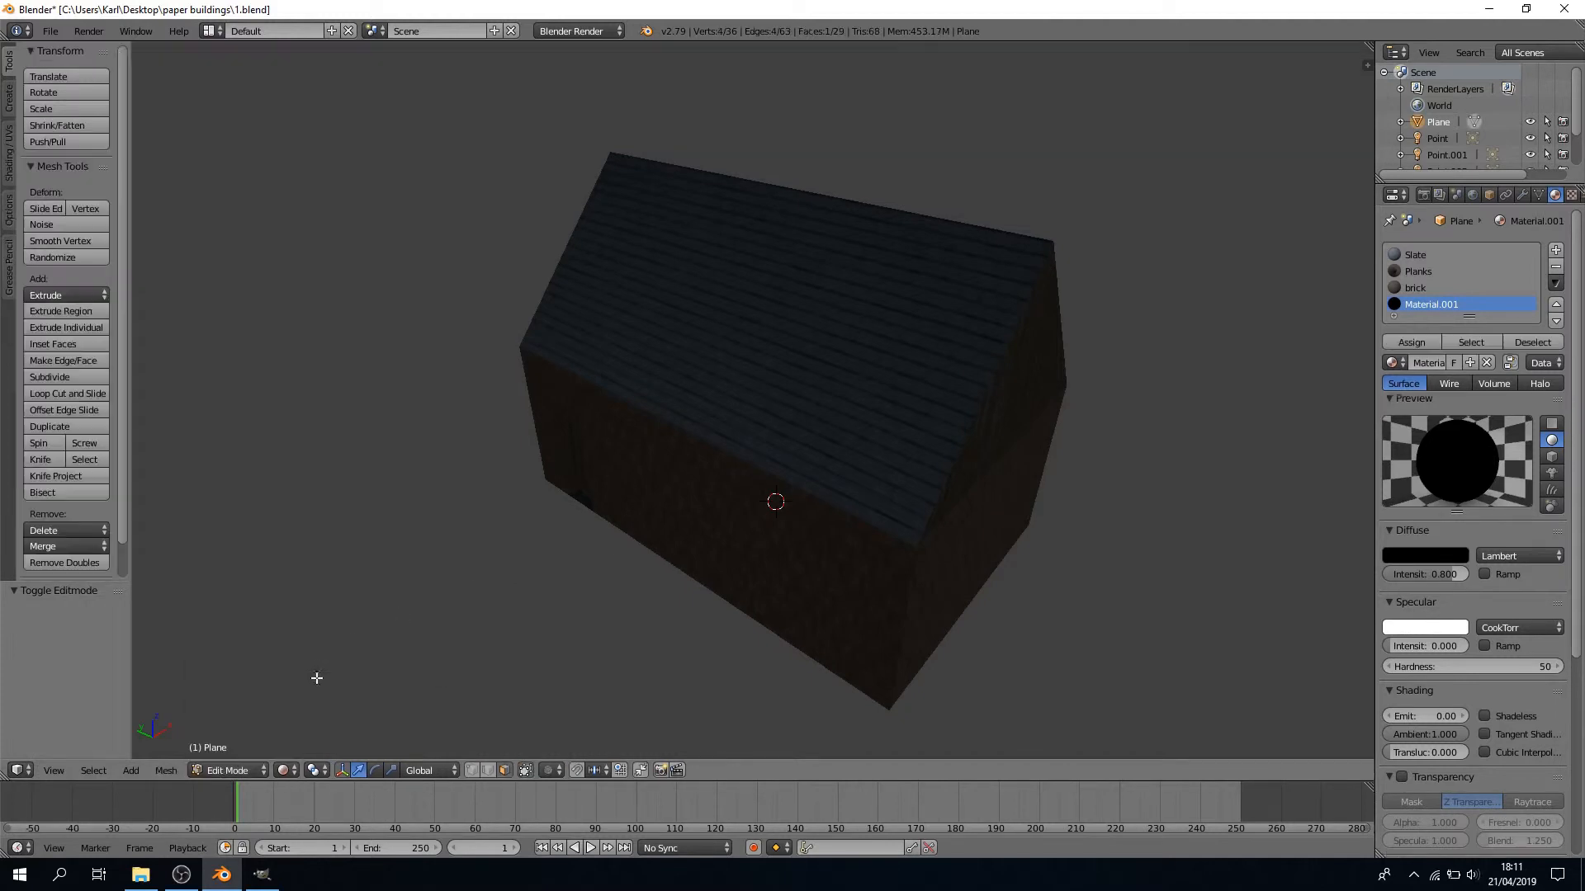
click(291, 770)
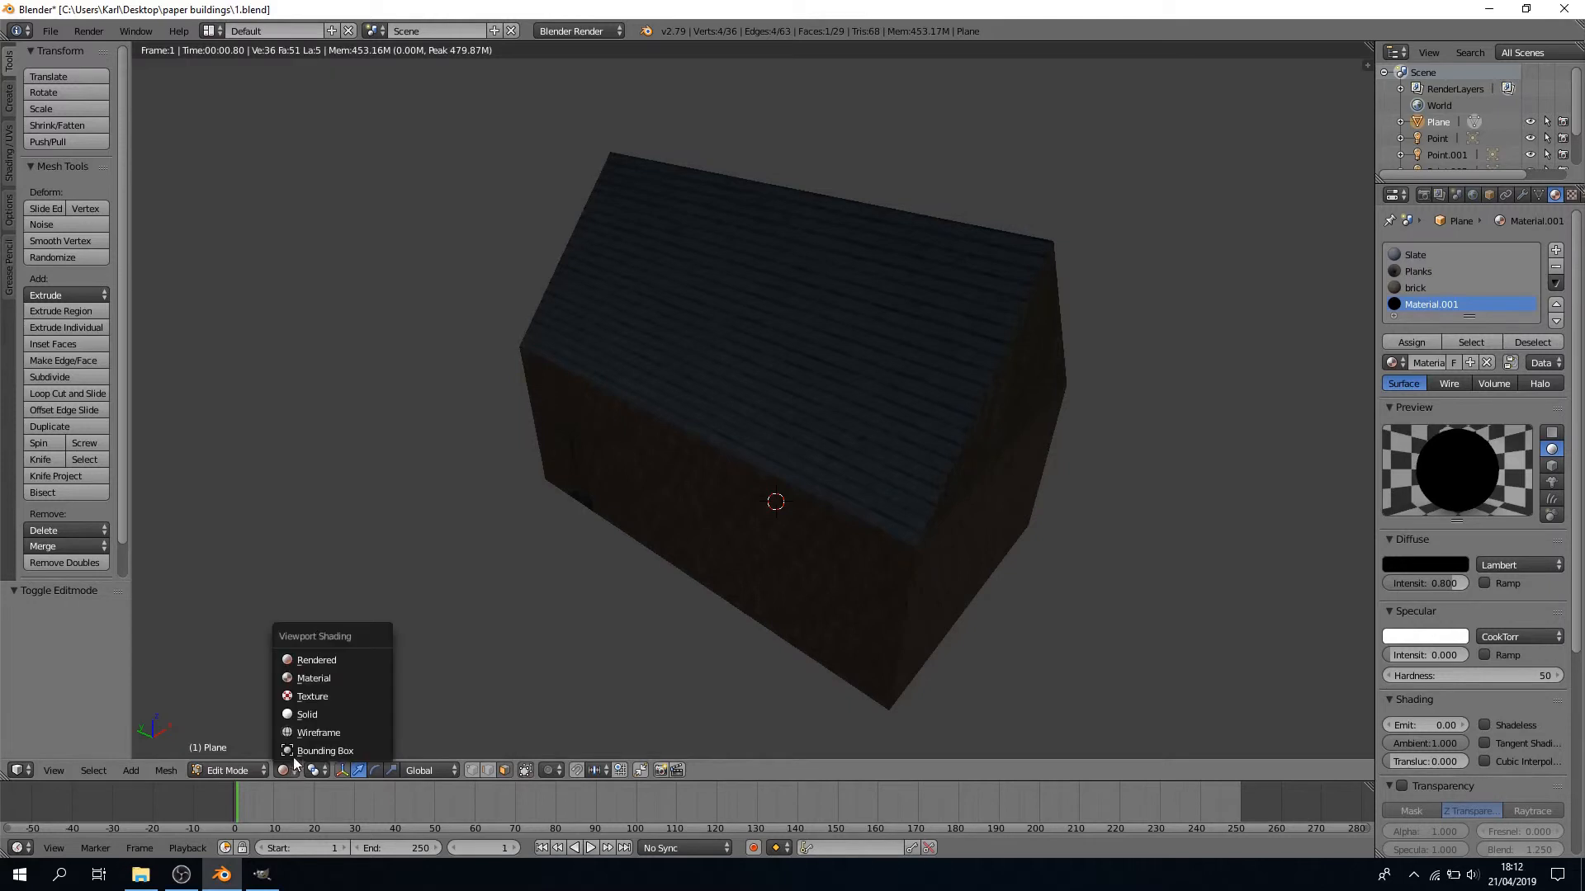
click(320, 679)
key(a)
key(a)
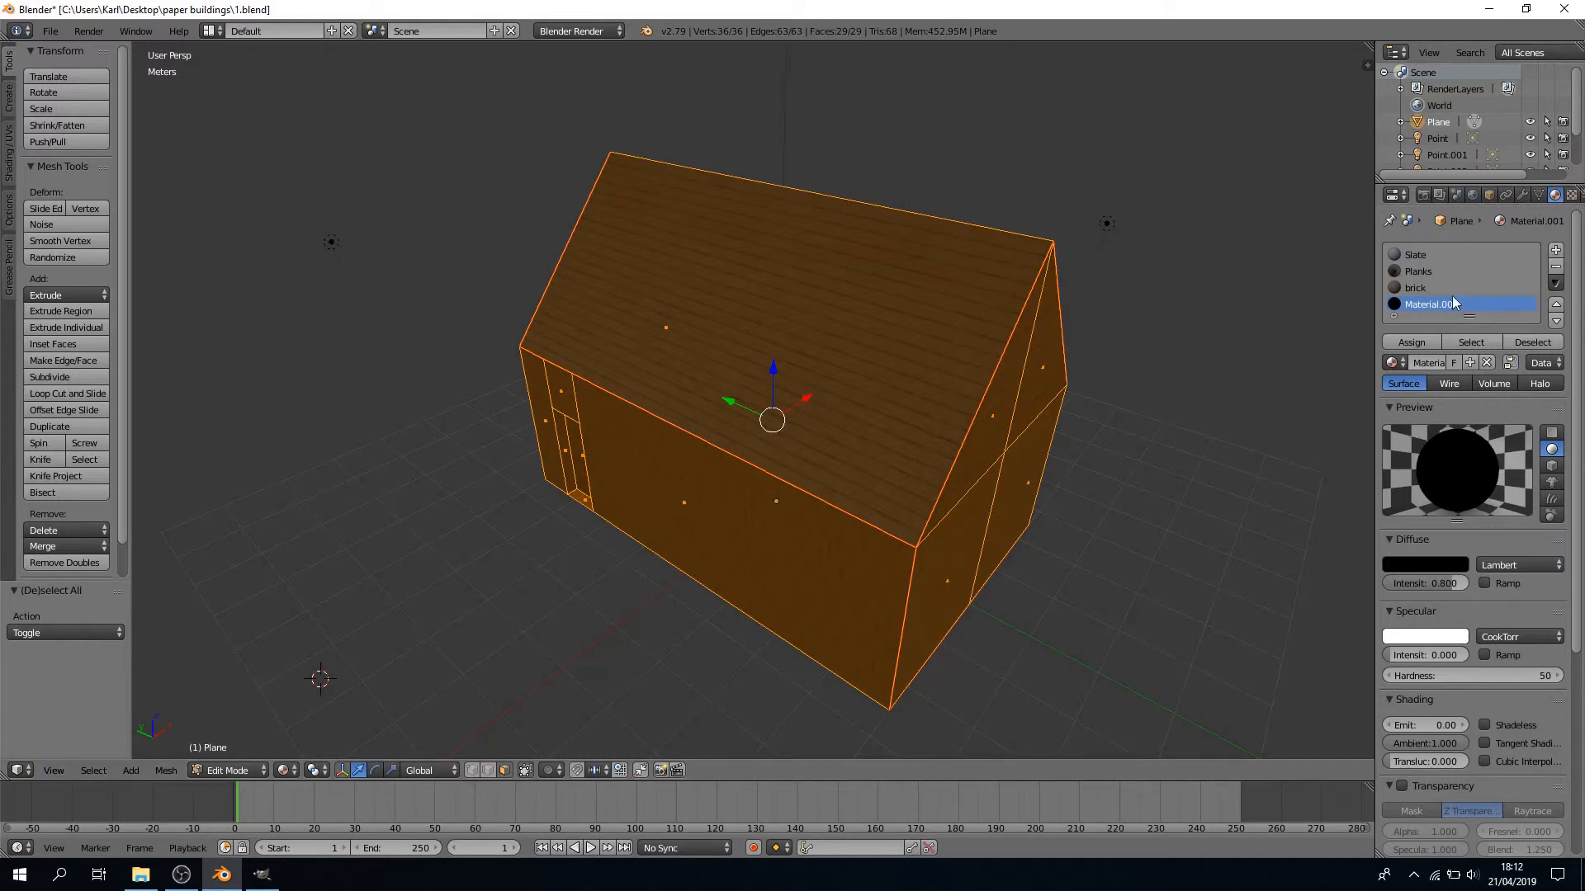
Bake the house's materials to the textured image in Full Render mode and display it in the UV/Image Editor
click(1421, 195)
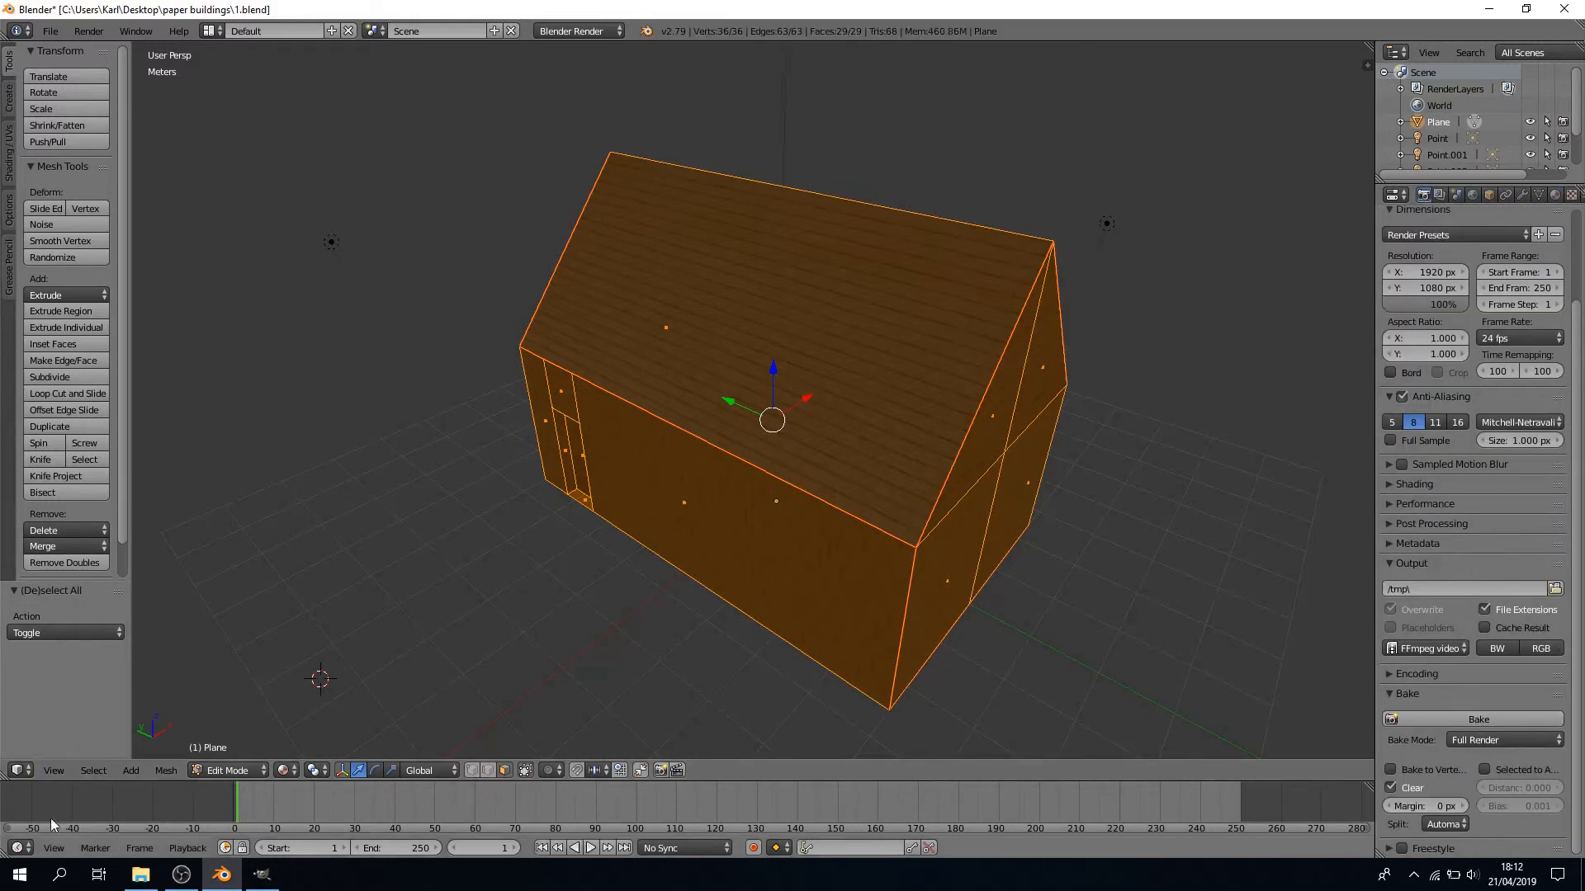
click(18, 770)
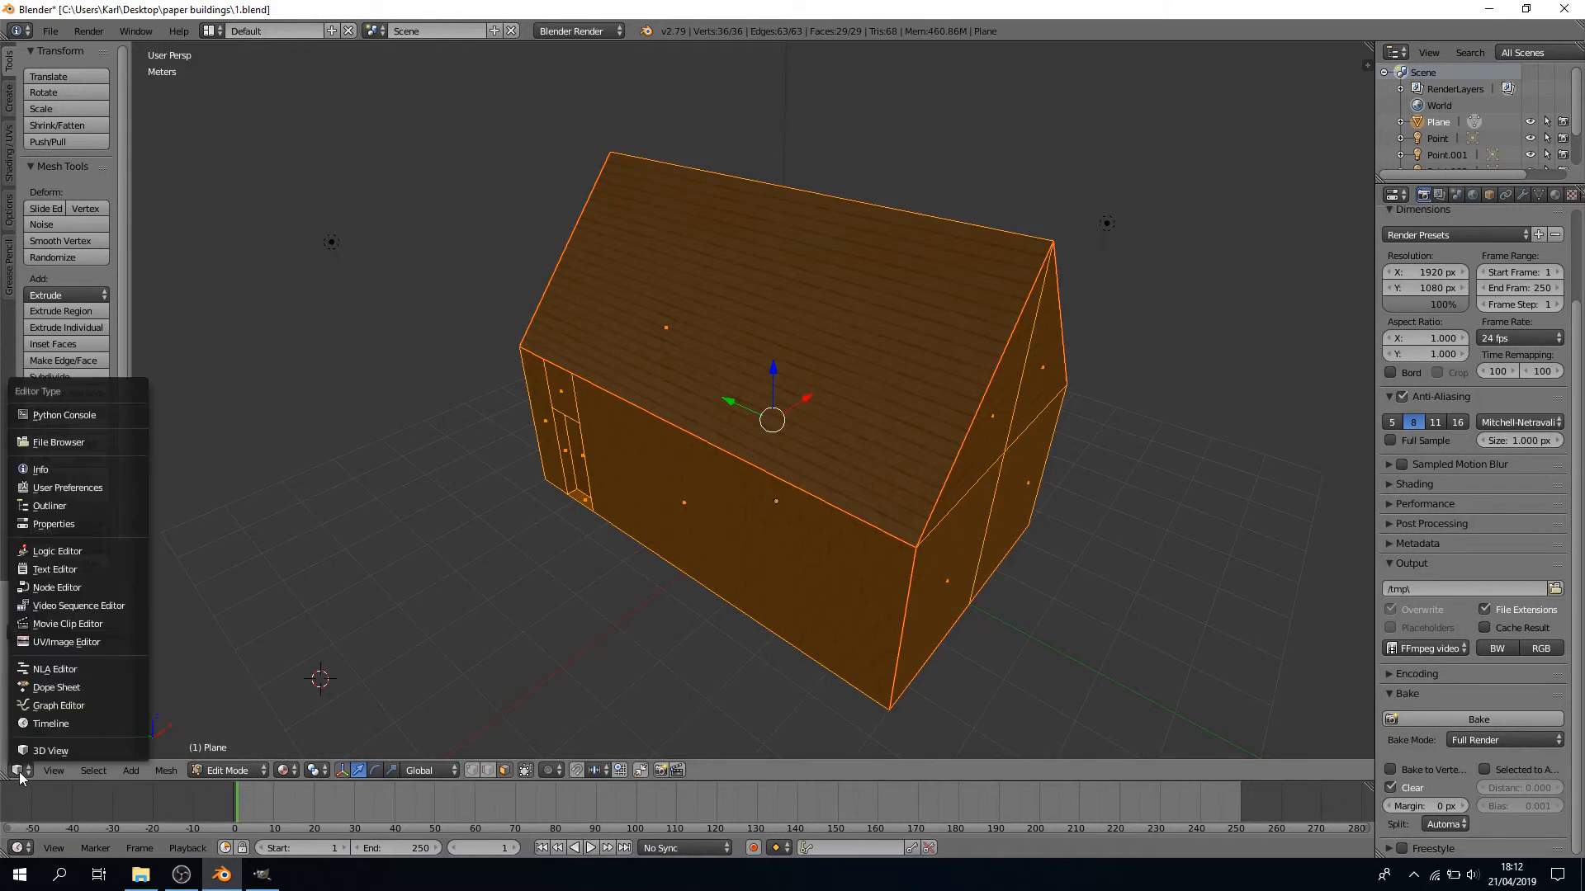
click(54, 641)
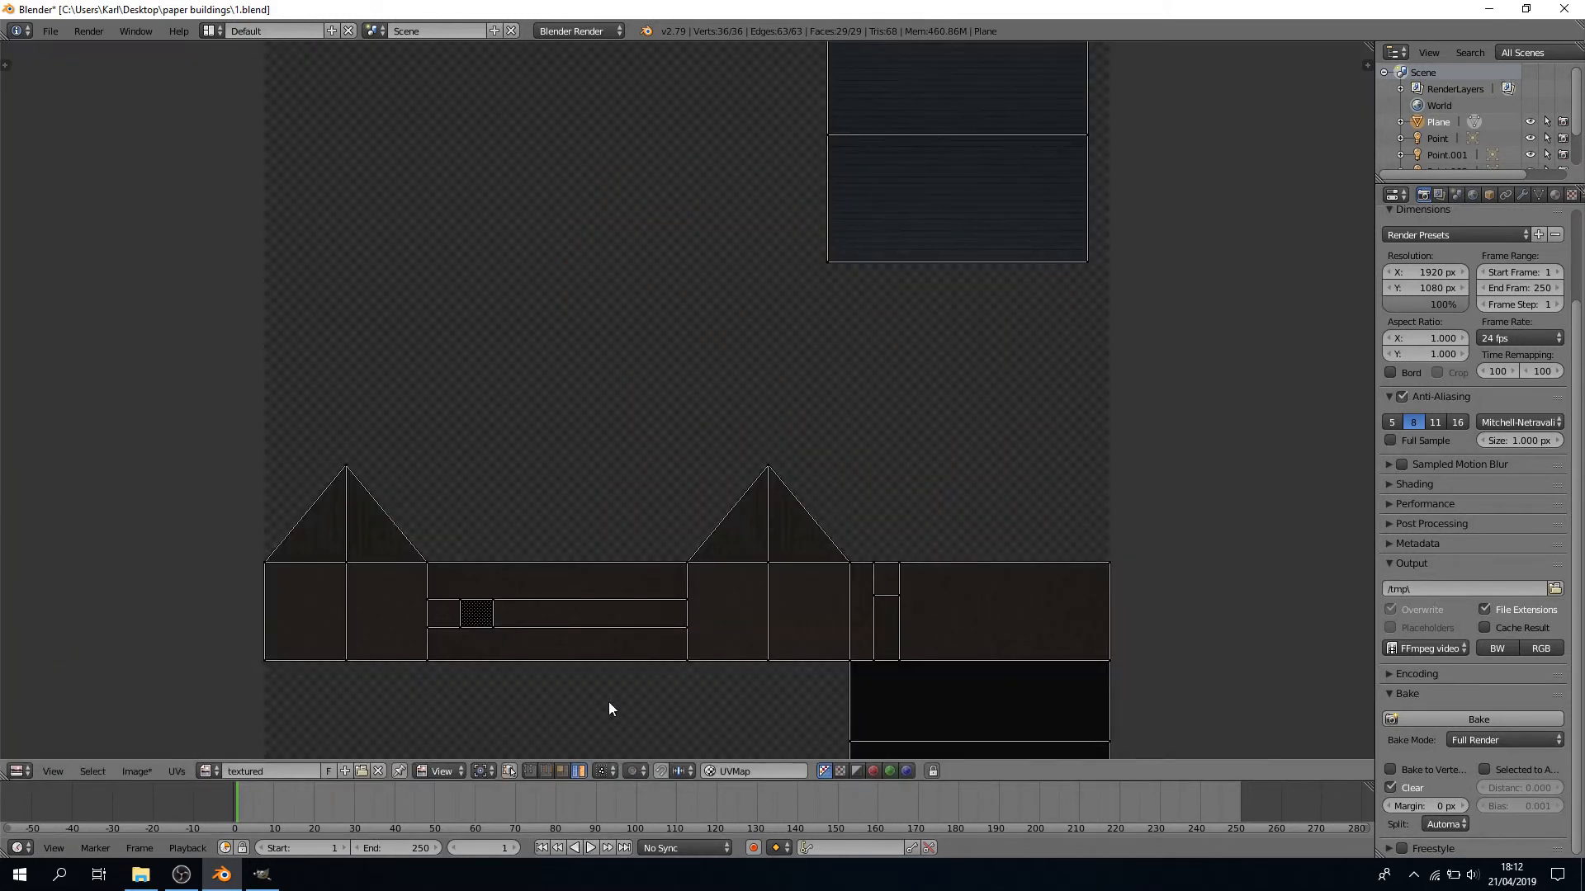
Examine the baked wall, window and door textures up close in the UV layout
scroll(603, 627, down, 2)
scroll(601, 610, up, 1)
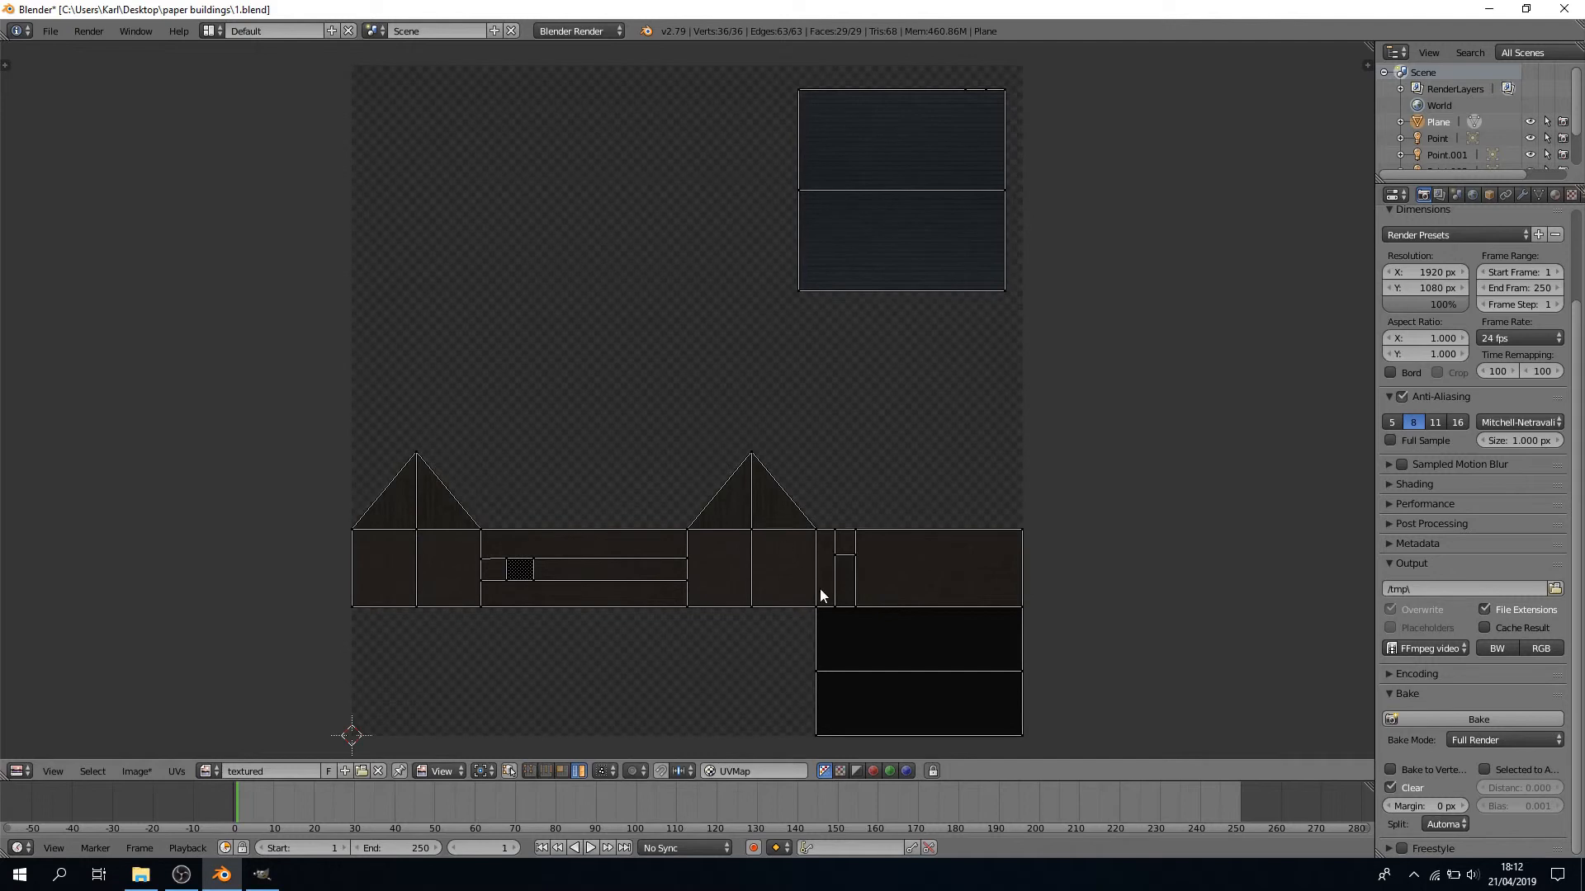
scroll(820, 588, up, 3)
scroll(855, 563, down, 1)
middle_drag(1024, 657, 1026, 399)
scroll(978, 494, up, 3)
scroll(1339, 497, up, 1)
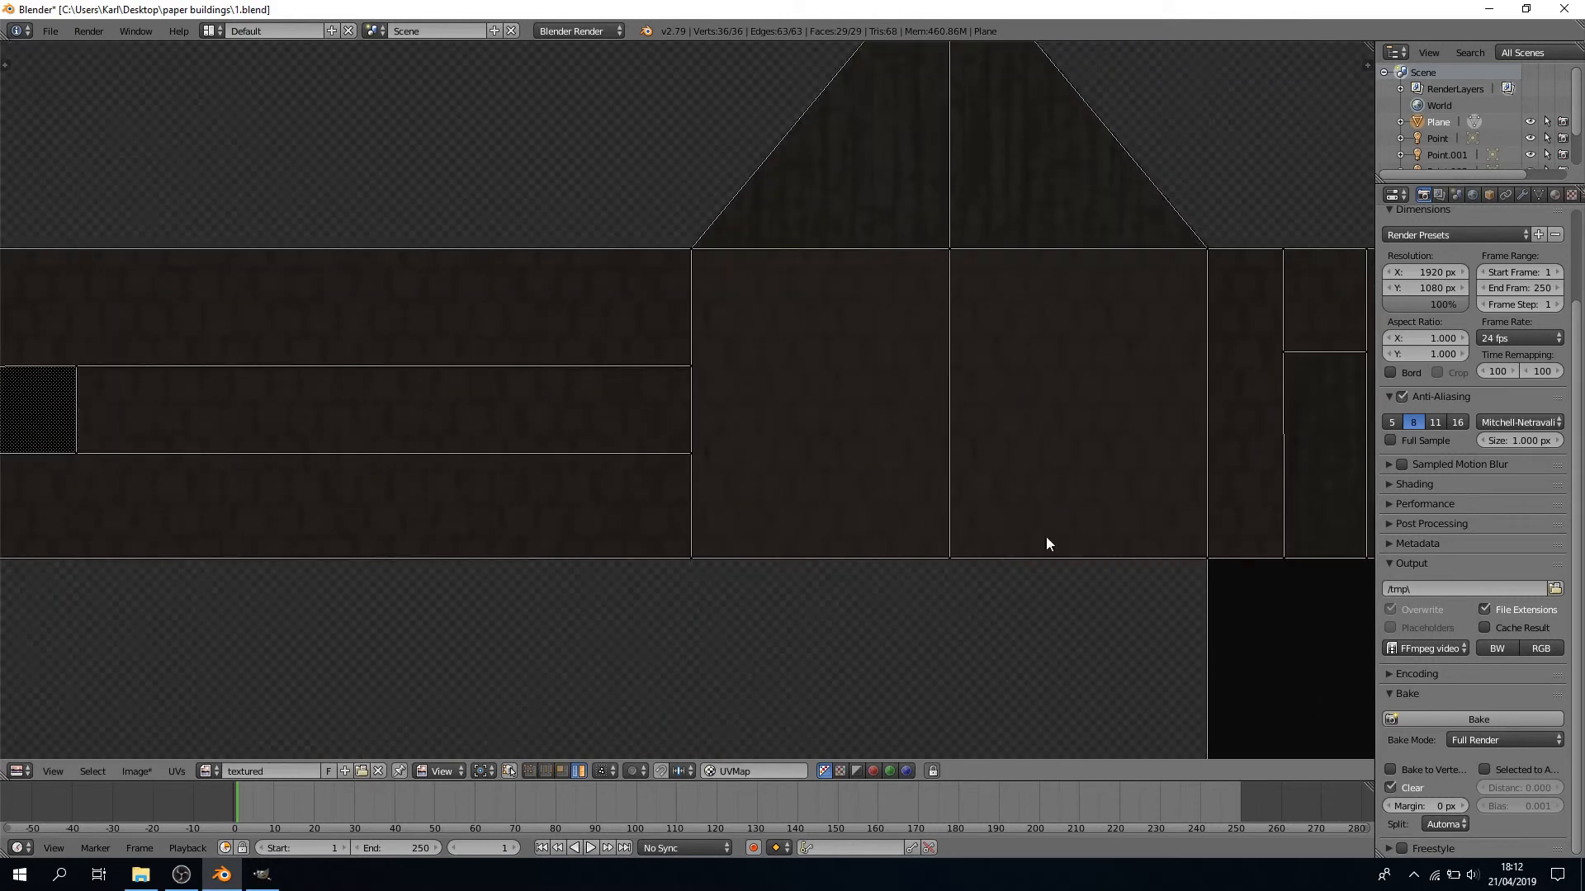
key(a)
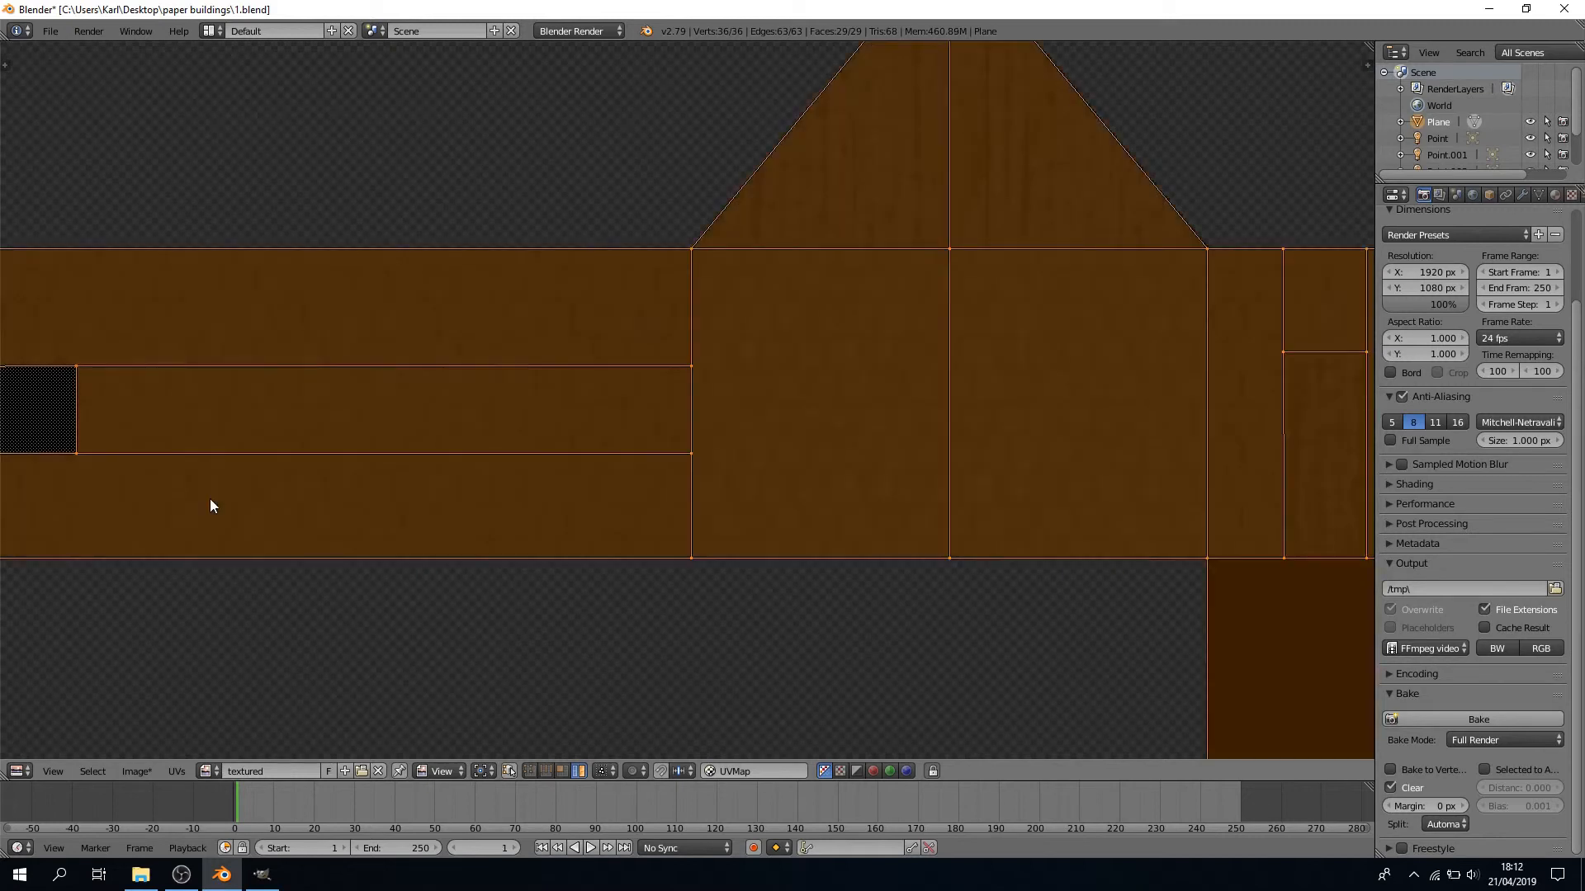
scroll(424, 515, down, 8)
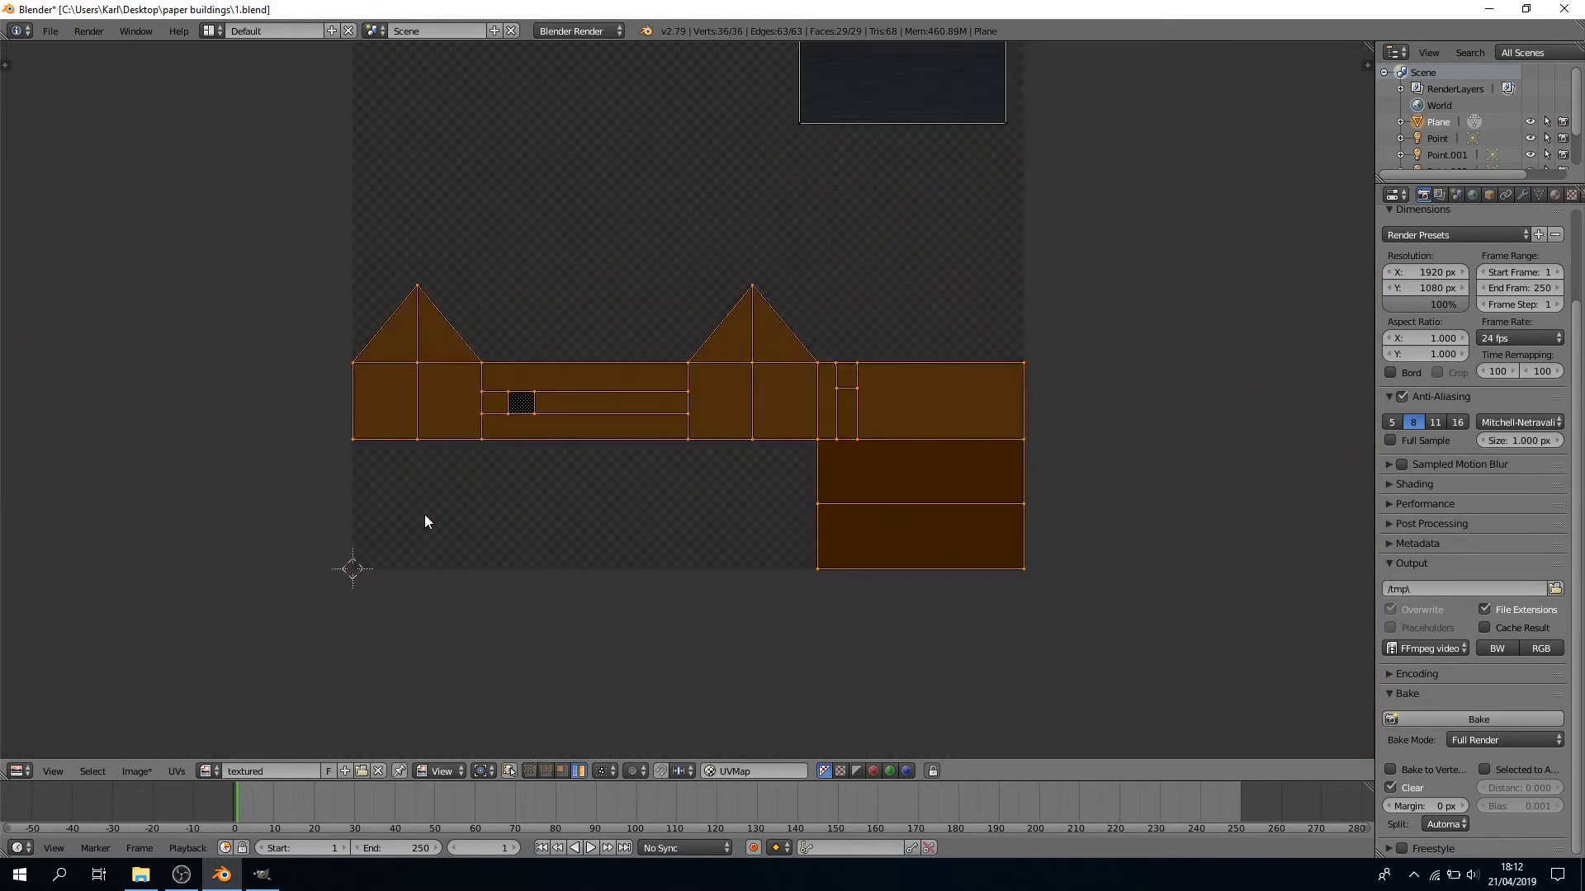
Save the baked image as textured.png in the paper buildings folder
click(147, 771)
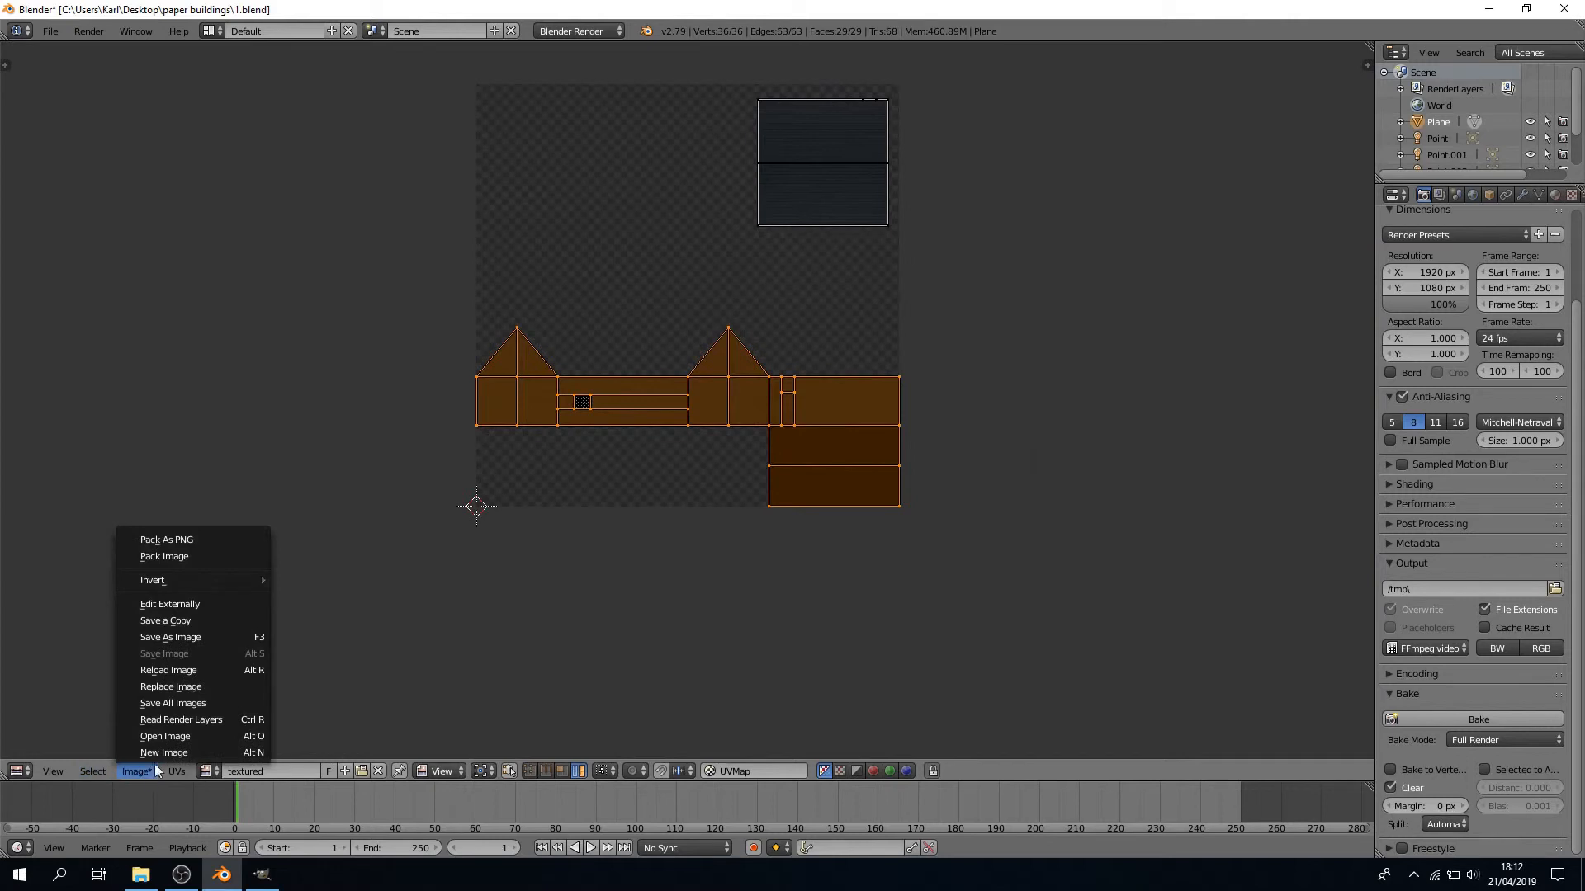
click(198, 637)
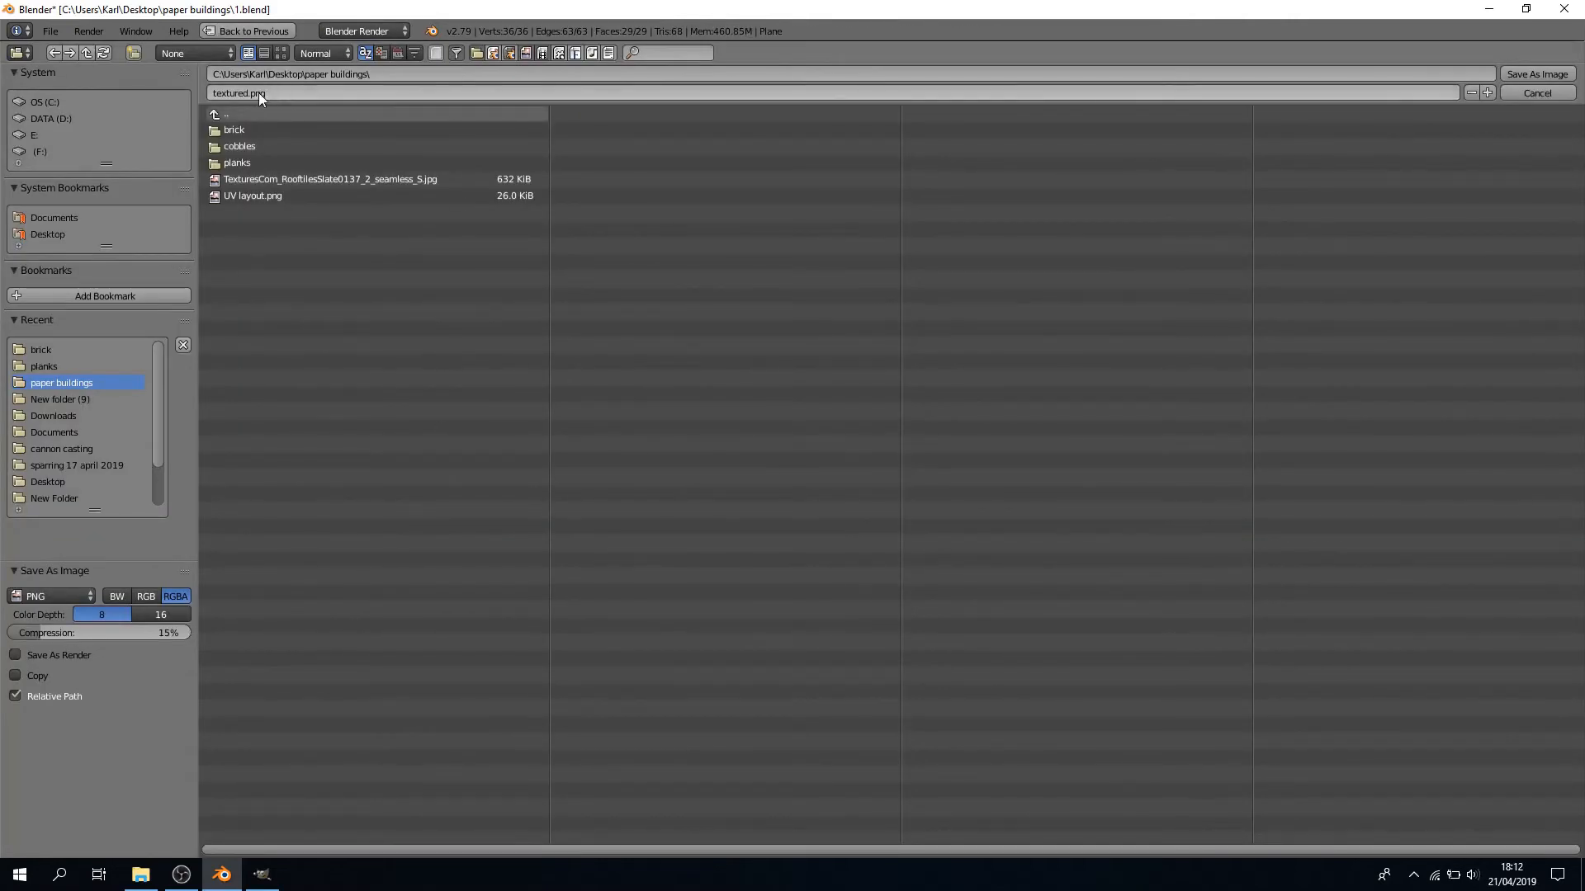
click(1525, 74)
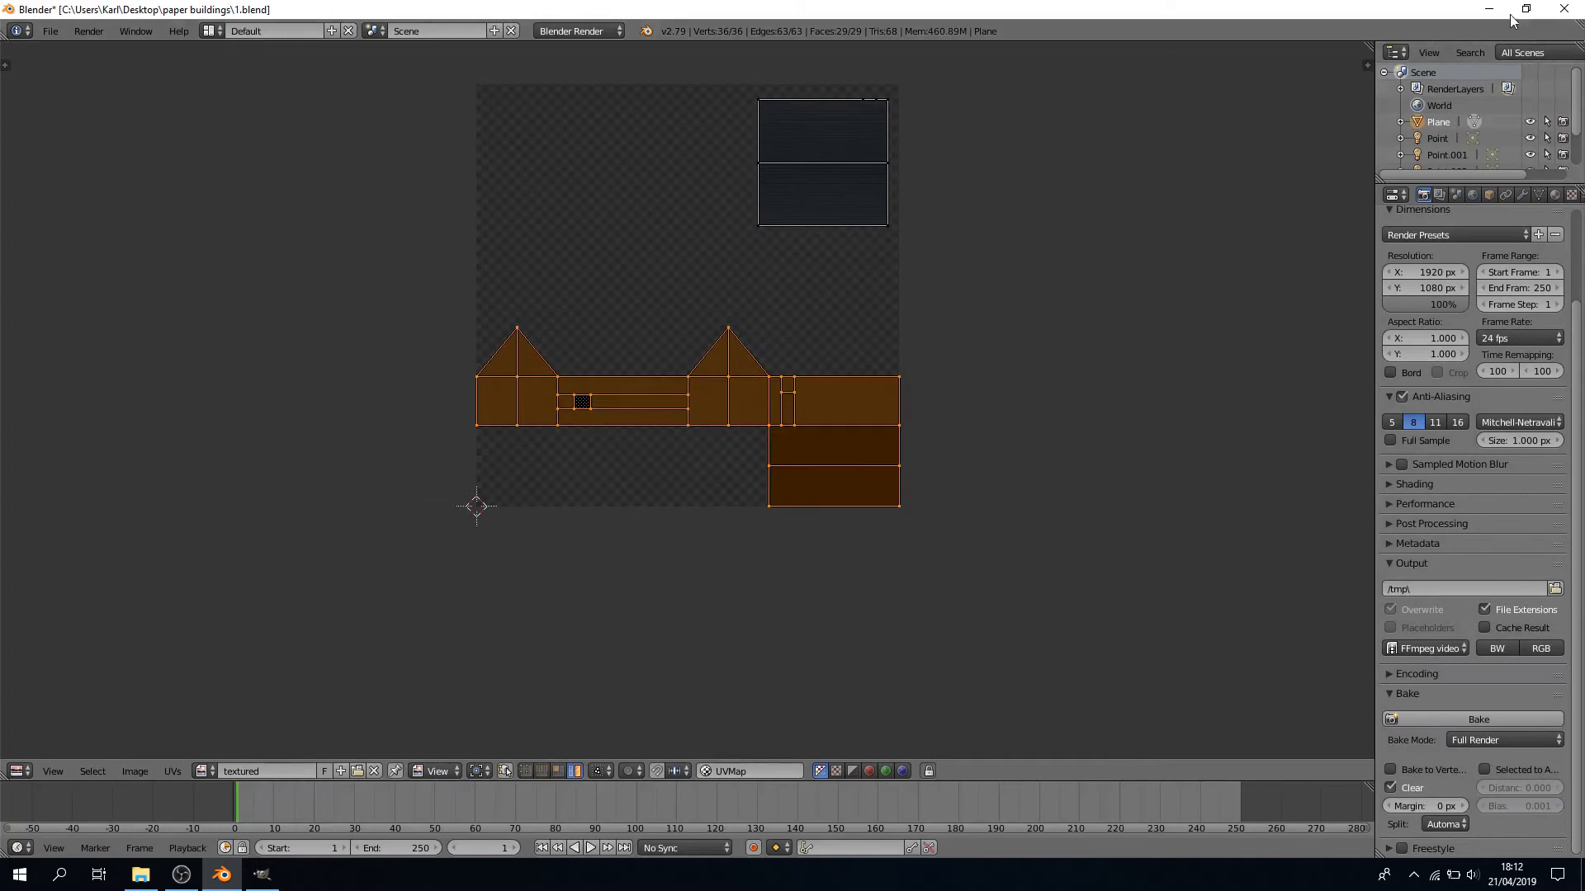